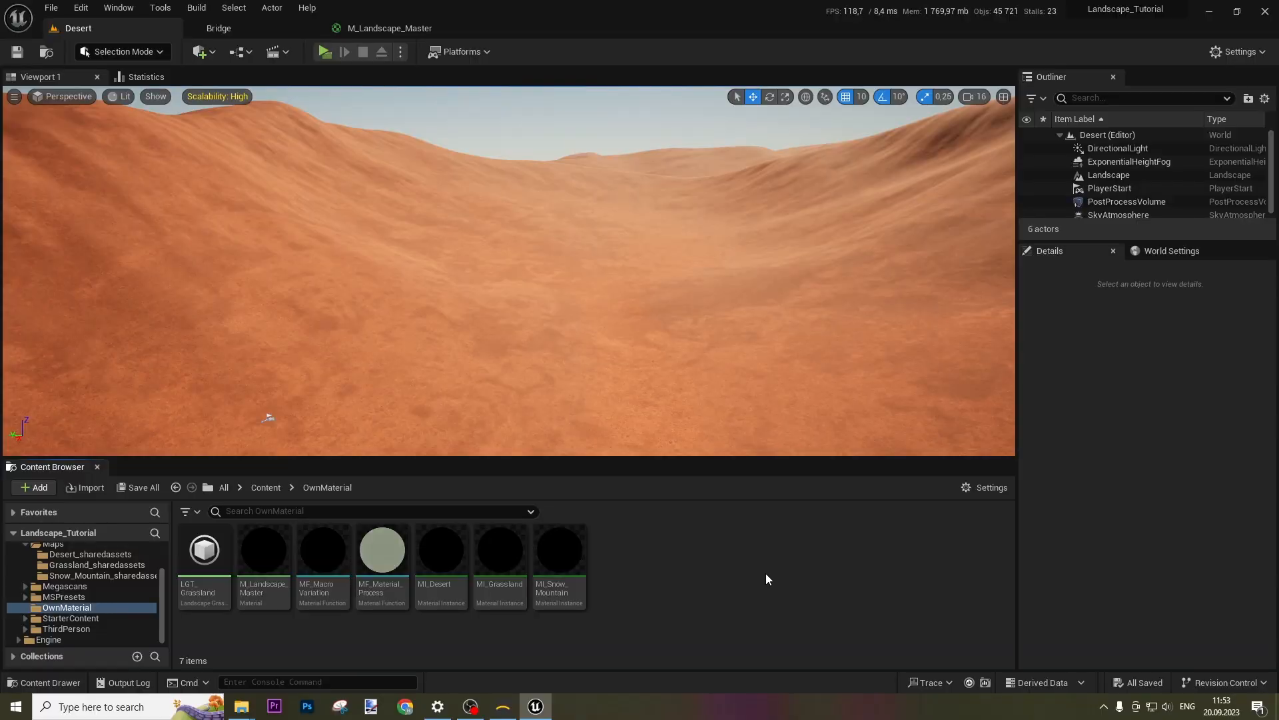
mouse_move(271, 565)
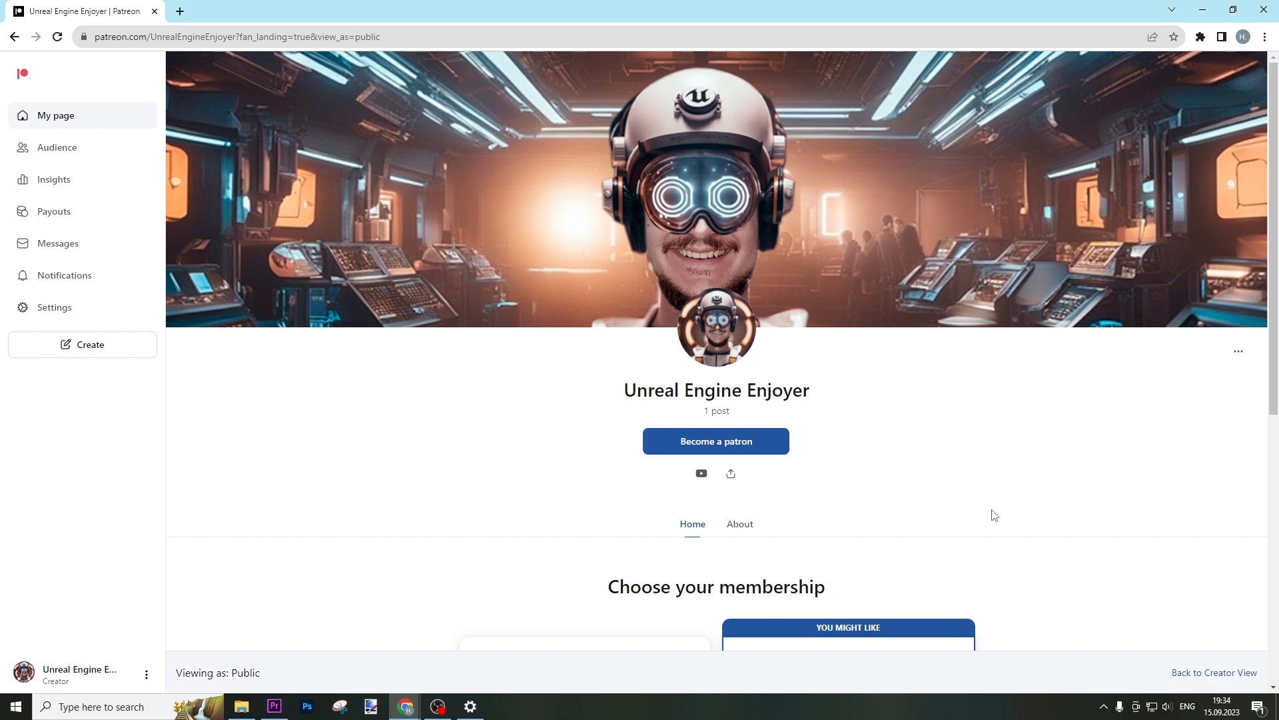
scroll(994, 515, down, 5)
scroll(994, 515, down, 3)
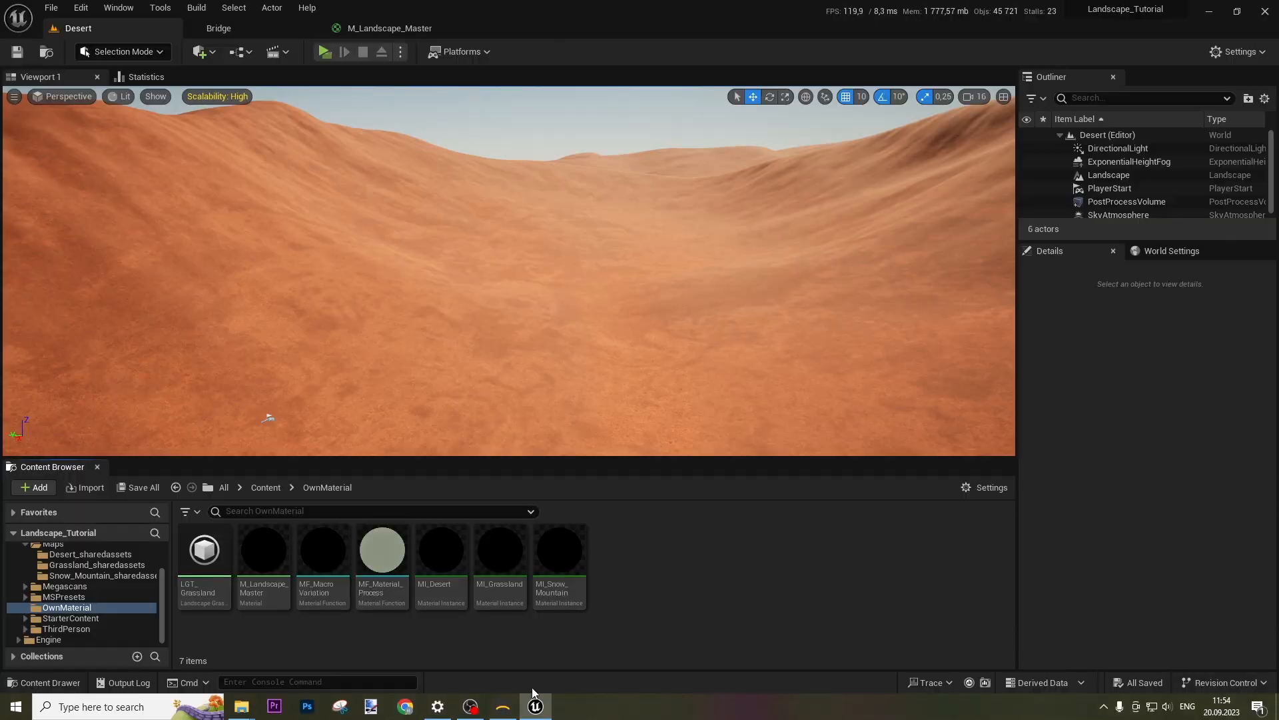
Switch to Gaea, start from the Blank template and add an Island geo primitive to the graph.
click(503, 706)
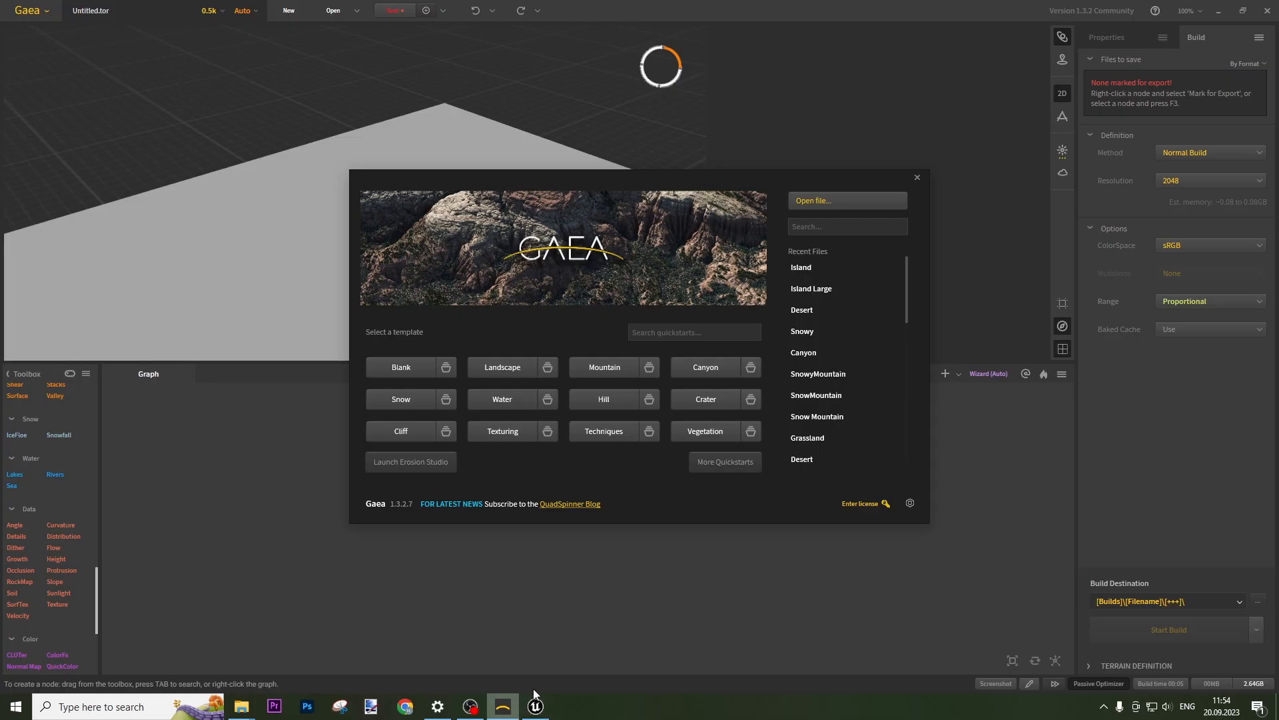
click(396, 368)
scroll(67, 538, up, 10)
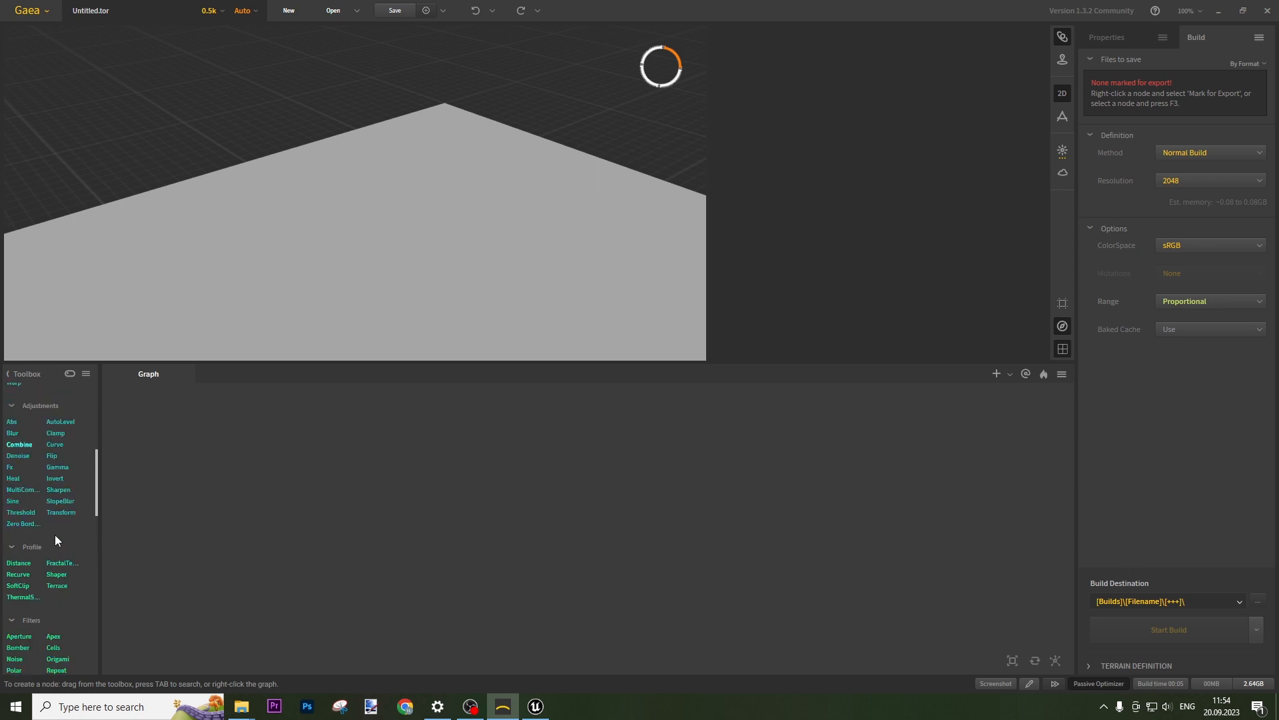
scroll(56, 540, up, 4)
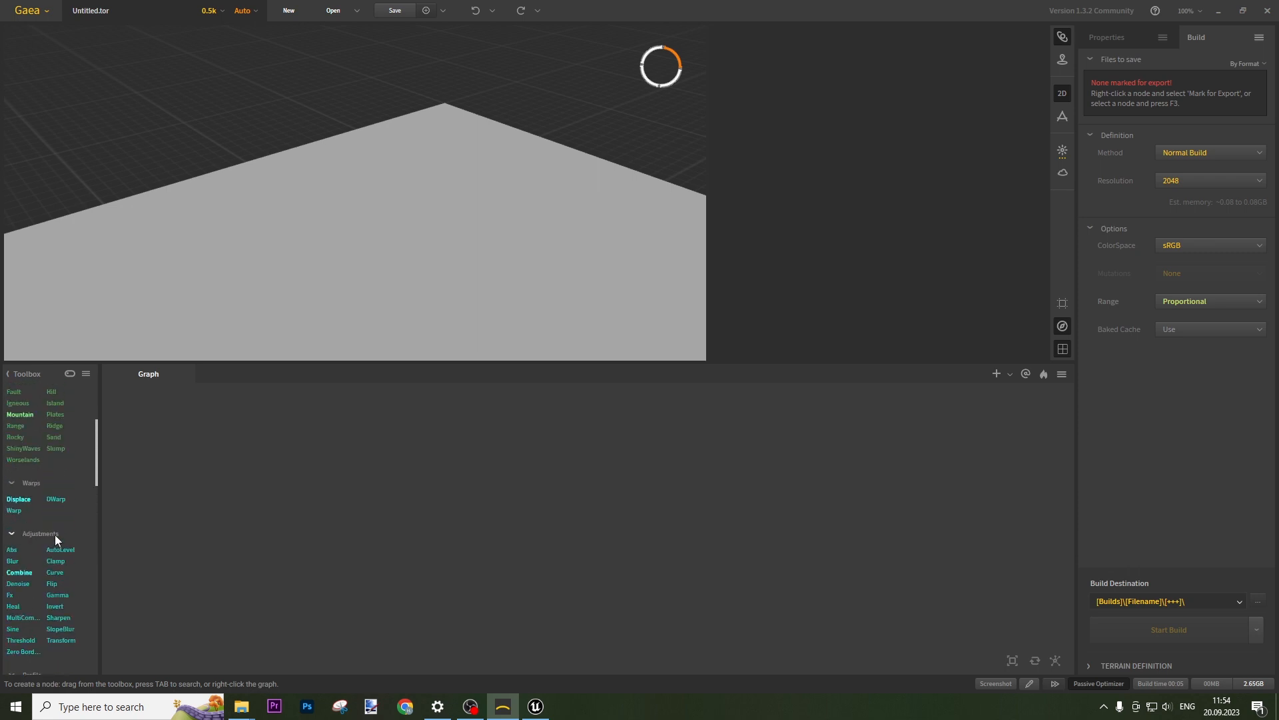
scroll(56, 540, up, 4)
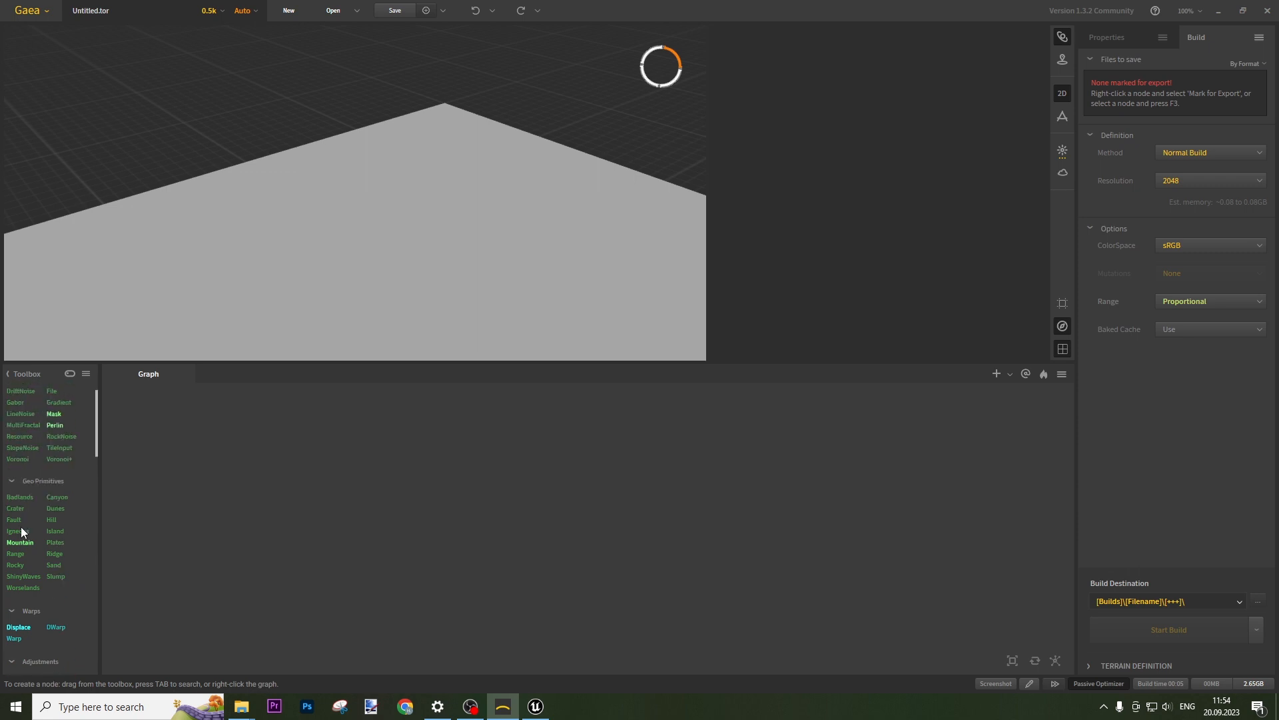
scroll(56, 541, up, 1)
drag(56, 563, 402, 570)
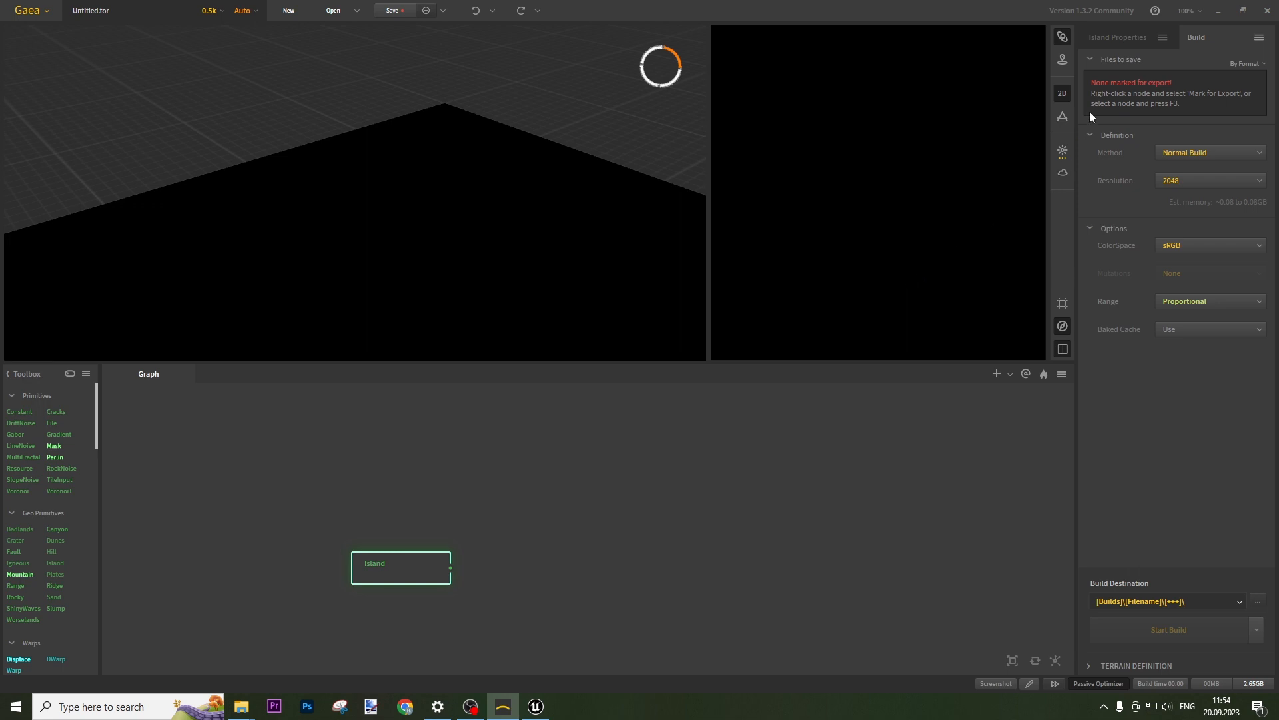
Paint a rounded island shape near the middle of the map in the Island editor and randomize the seed to 89067.
click(1107, 39)
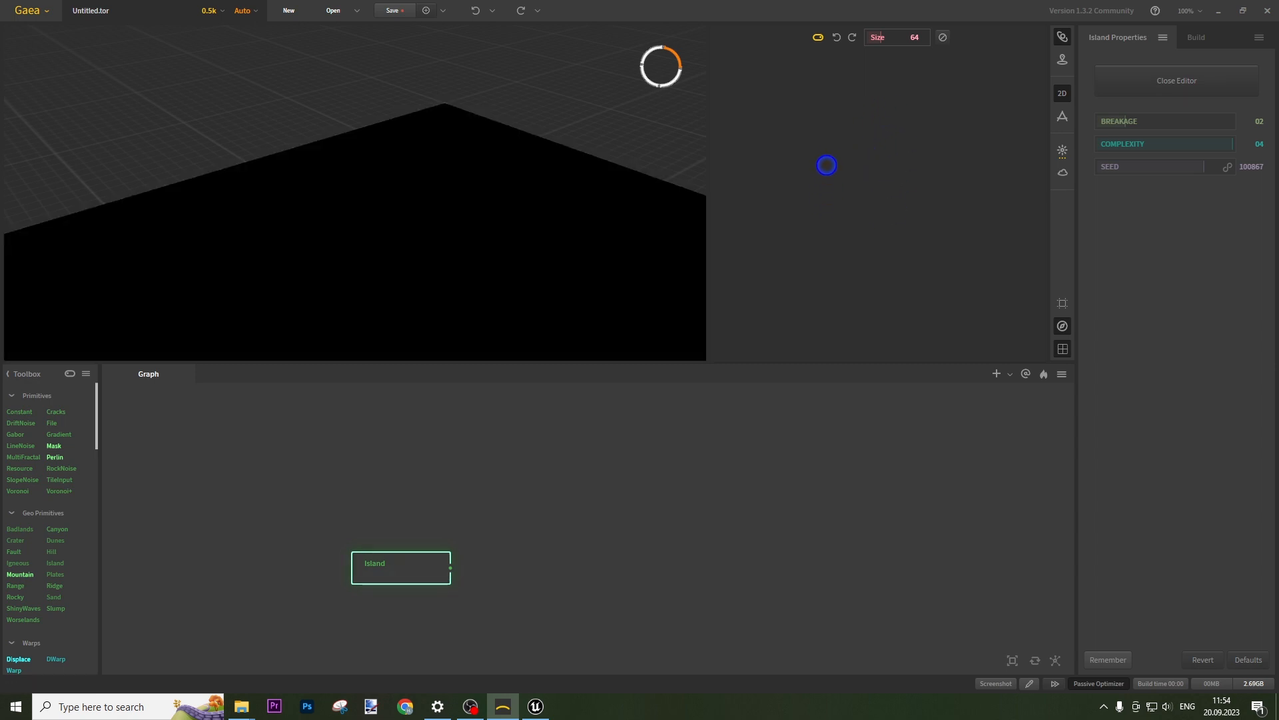
mouse_move(837, 190)
mouse_down()
mouse_move(848, 161)
mouse_move(837, 129)
mouse_move(878, 126)
mouse_move(894, 200)
mouse_move(833, 235)
mouse_move(814, 155)
mouse_move(852, 136)
mouse_move(879, 186)
mouse_move(846, 212)
mouse_move(857, 160)
mouse_move(839, 211)
mouse_move(823, 189)
mouse_move(833, 130)
mouse_up()
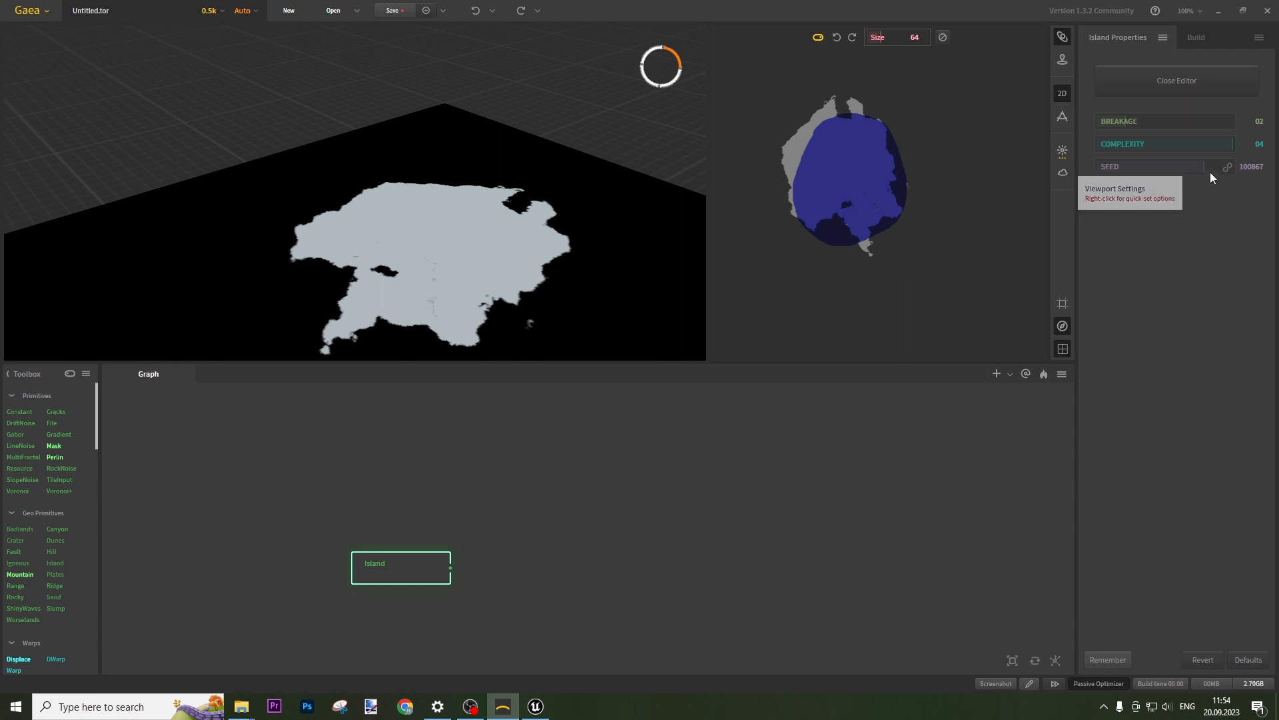
click(1227, 168)
click(1228, 167)
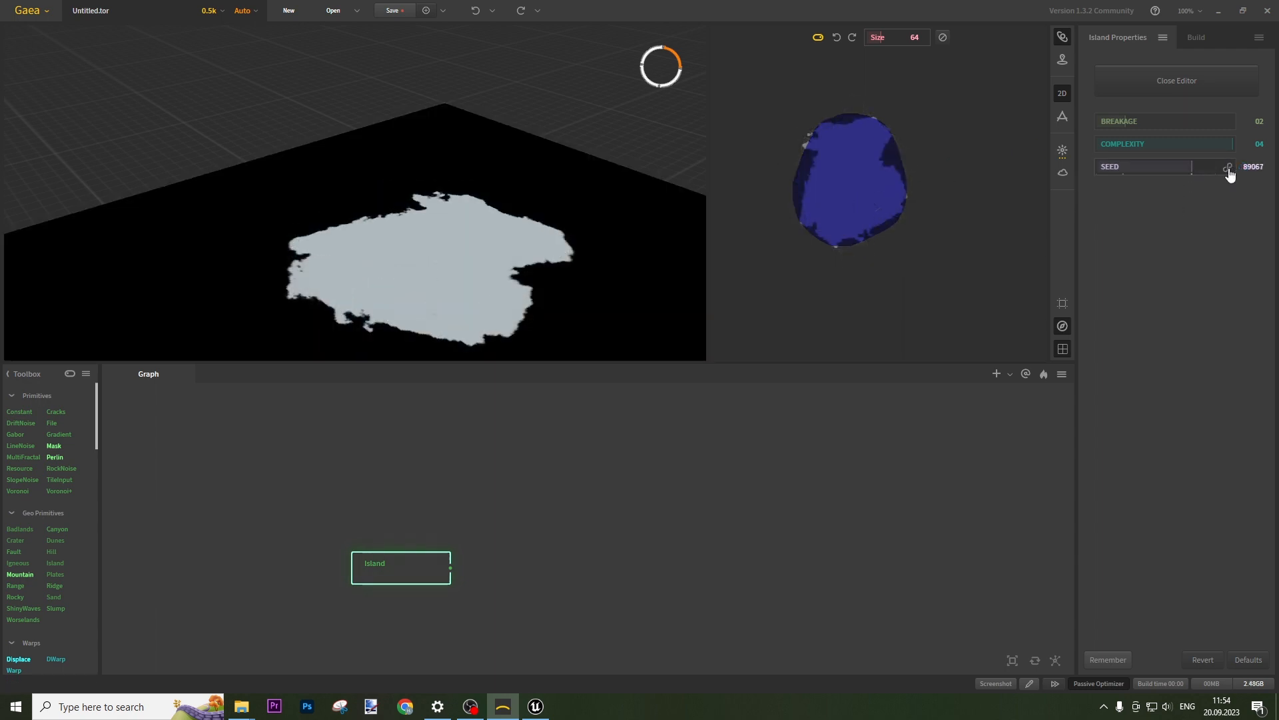
click(1177, 79)
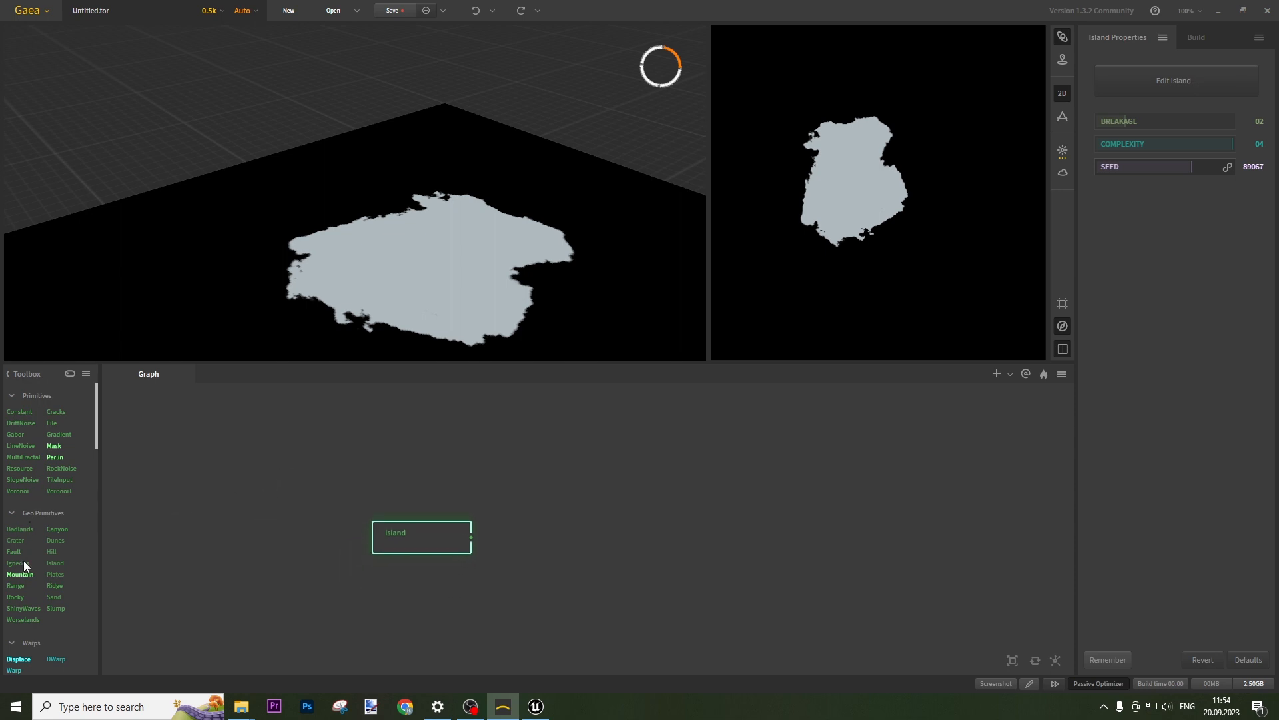
Add a SlopeBlur node fed by the Island node's output.
drag(472, 536, 512, 537)
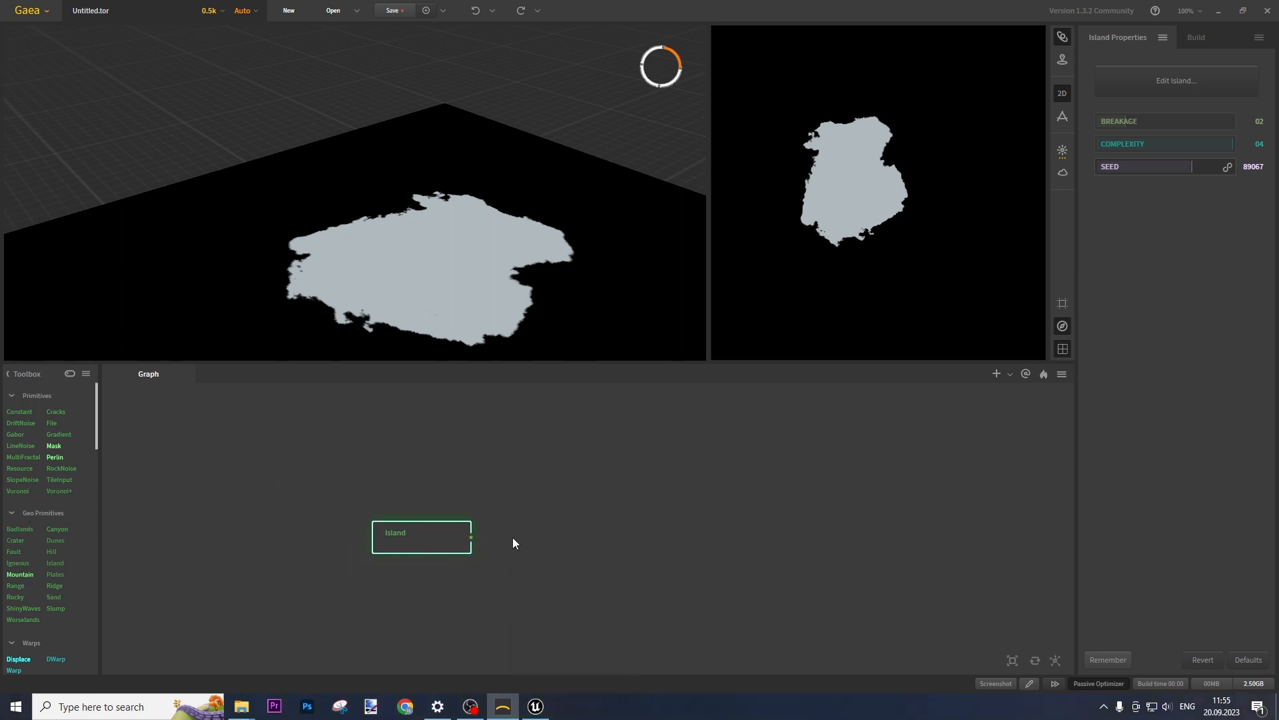
text(slope)
key(Down)
key(Return)
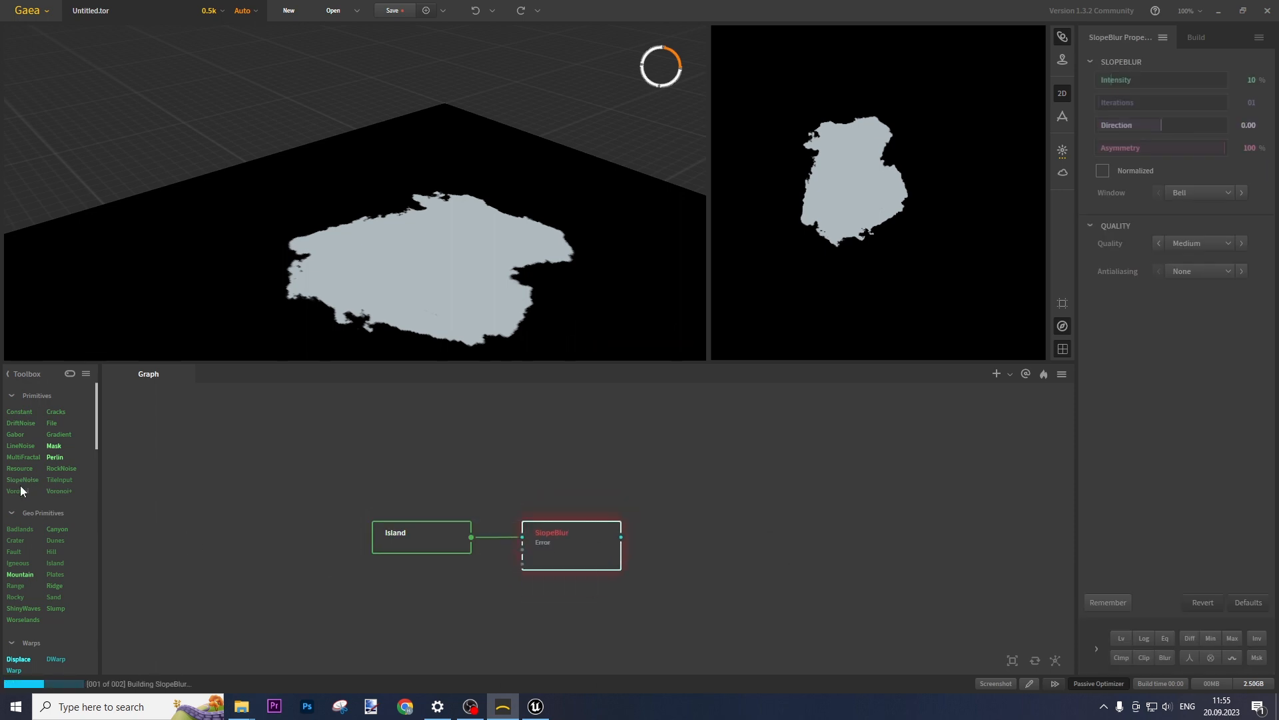
Add a MultiFractal primitive above the Island node and connect it to SlopeBlur's second input.
drag(19, 460, 369, 459)
drag(458, 461, 414, 493)
click(523, 550)
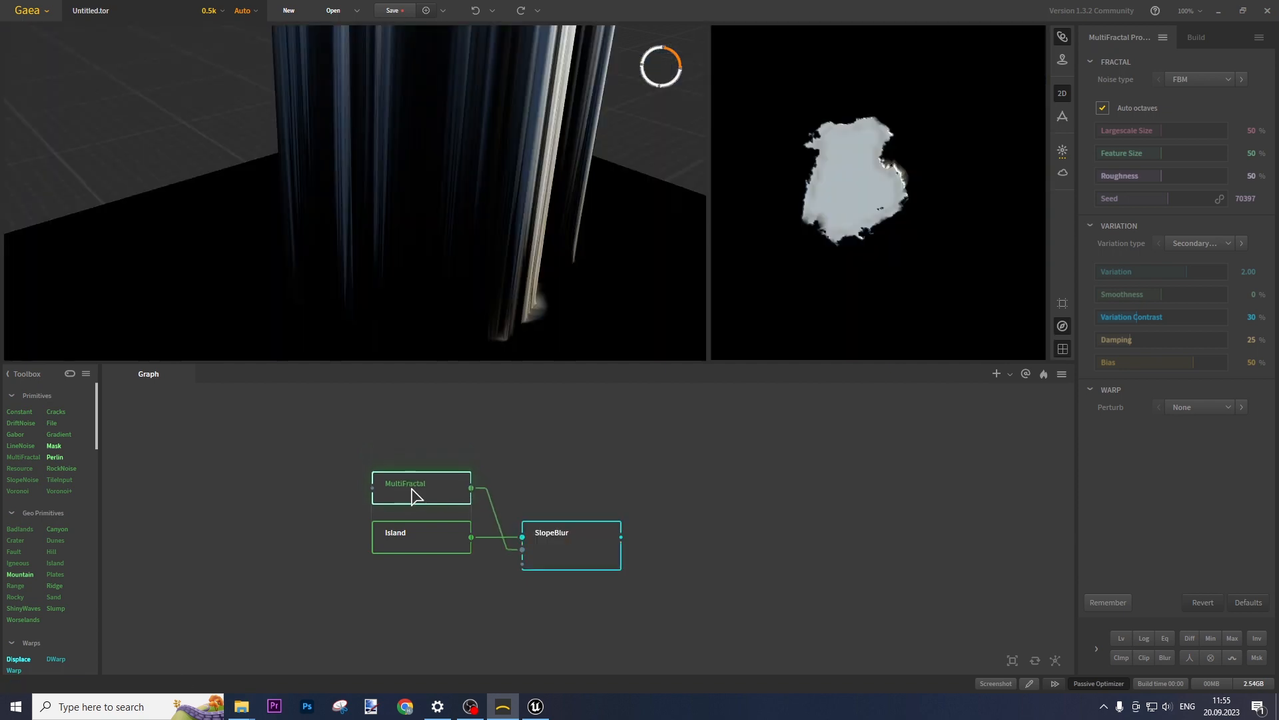
Check the blurred island in 3D and move the MultiFractal, Island and SlopeBlur nodes lower in the graph.
click(547, 556)
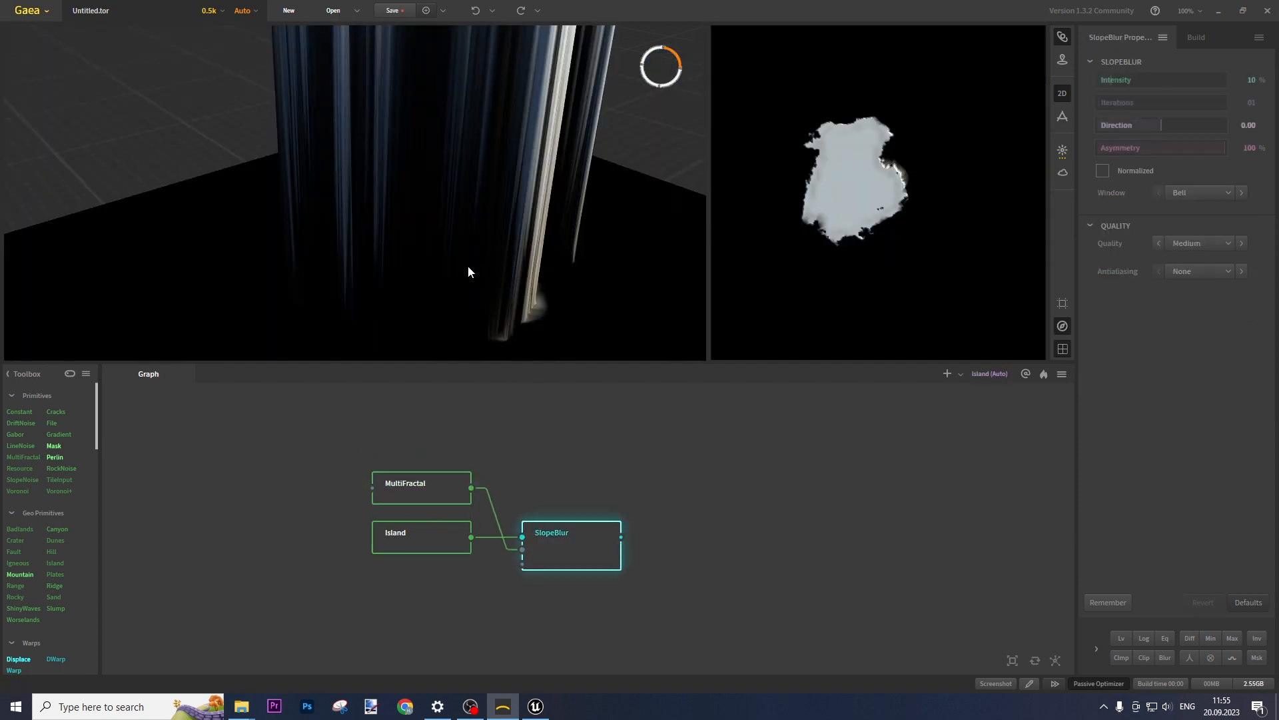
scroll(465, 249, down, 5)
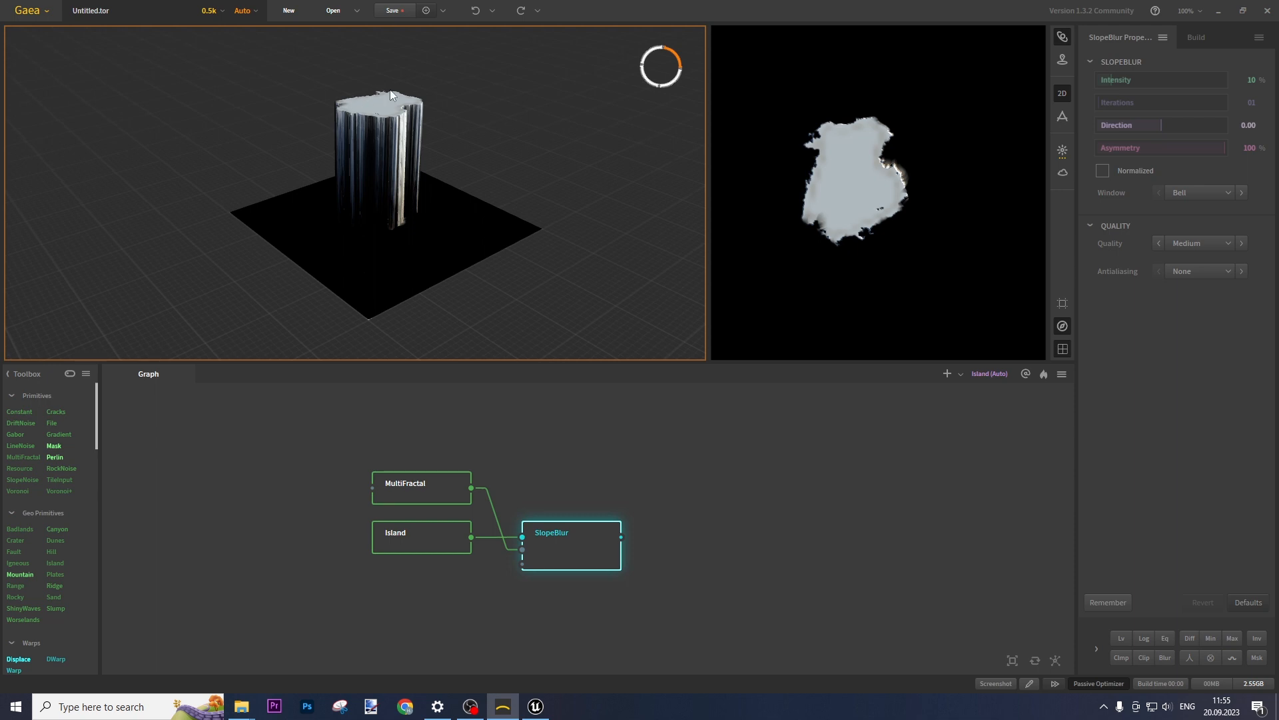
scroll(384, 142, up, 2)
middle_drag(384, 142, 388, 186)
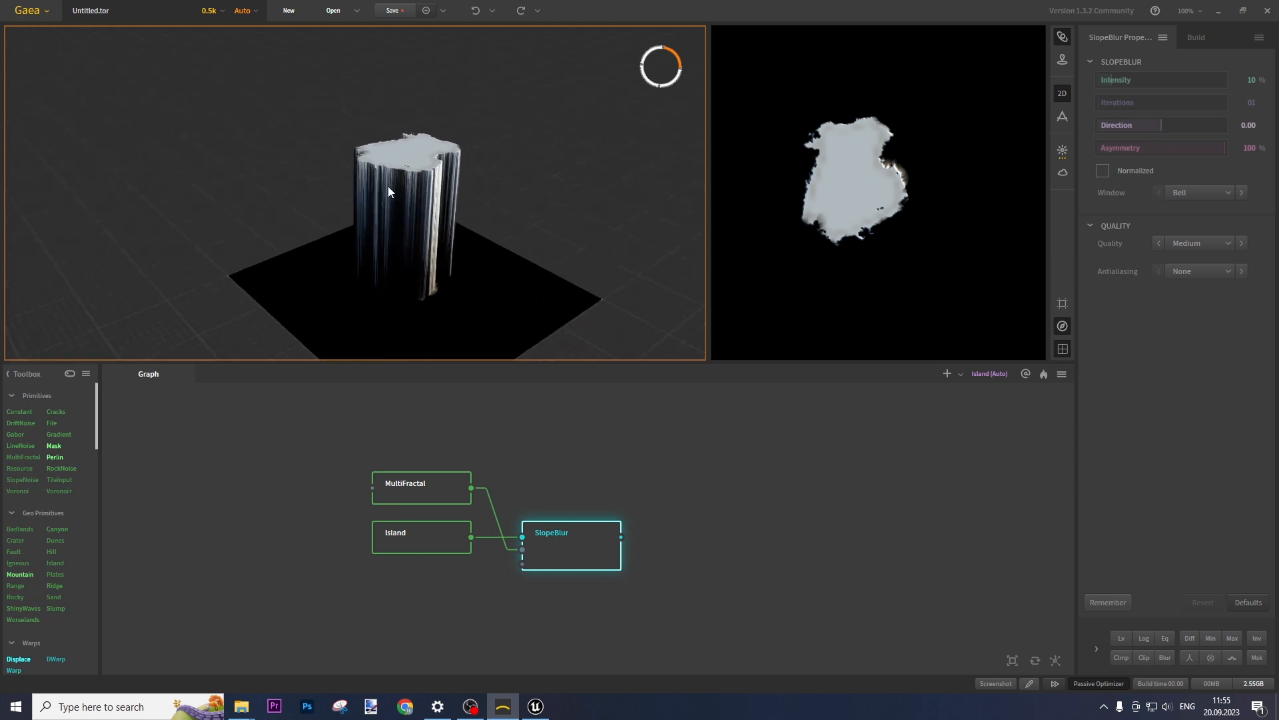
drag(310, 450, 549, 605)
click(537, 531)
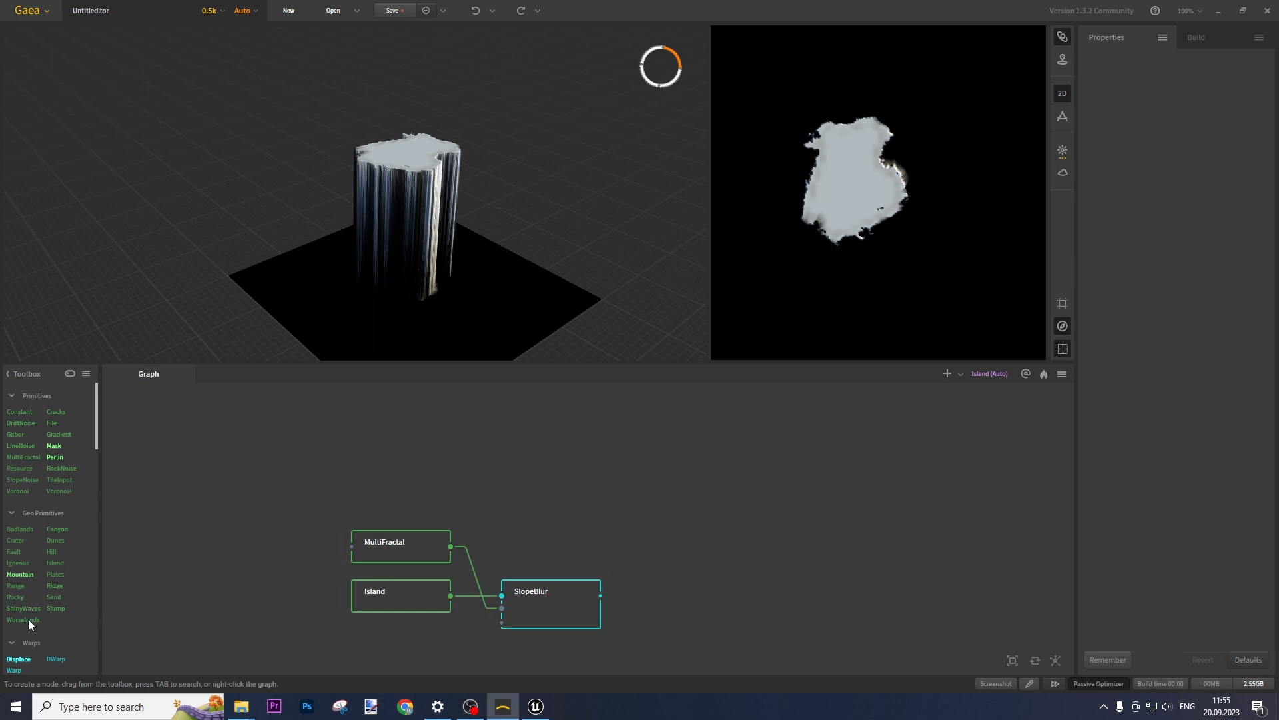
Add a Worselands primitive above the other nodes with its scale at 80% and height at 46%.
drag(60, 615, 431, 446)
click(1208, 111)
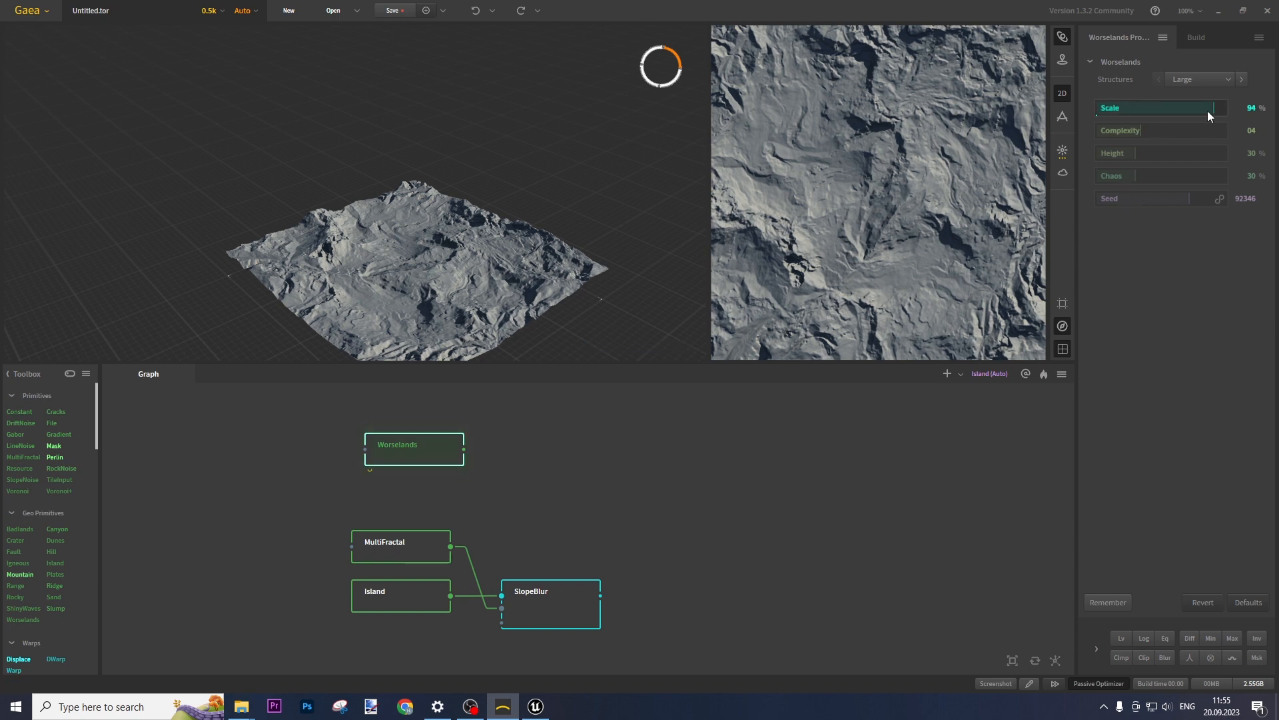
drag(1205, 108, 1188, 104)
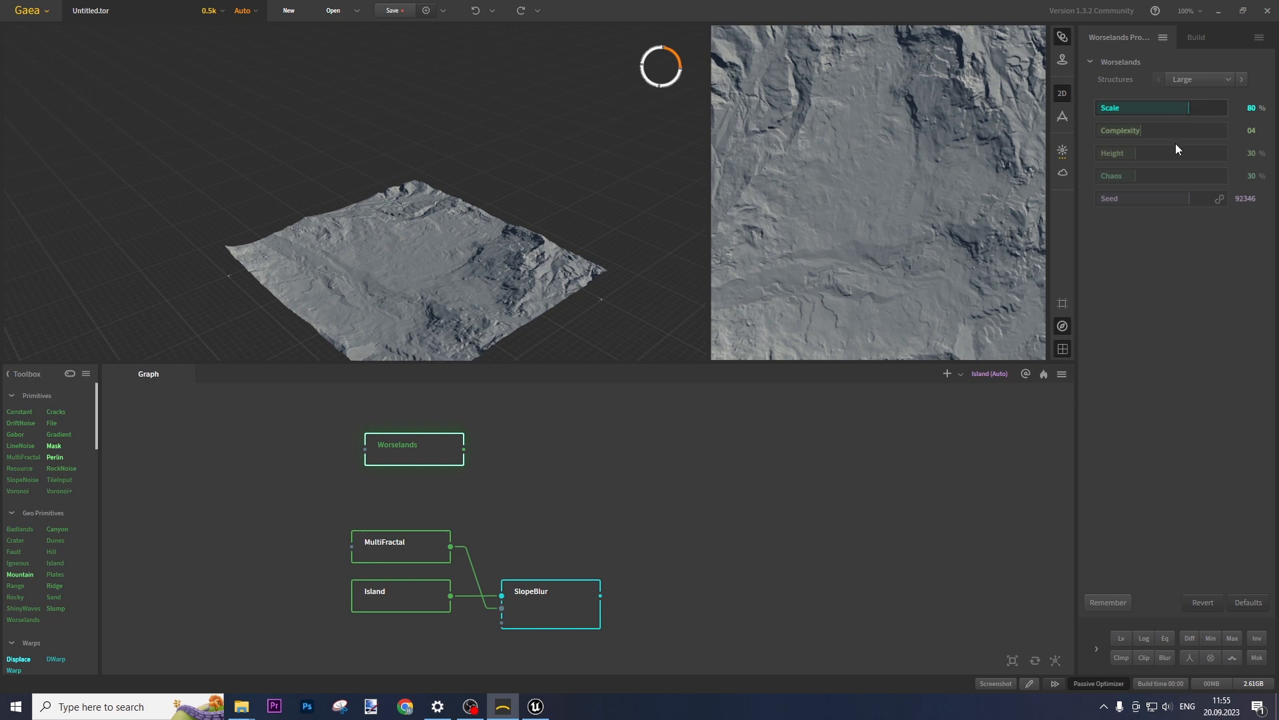
drag(1145, 157, 1156, 153)
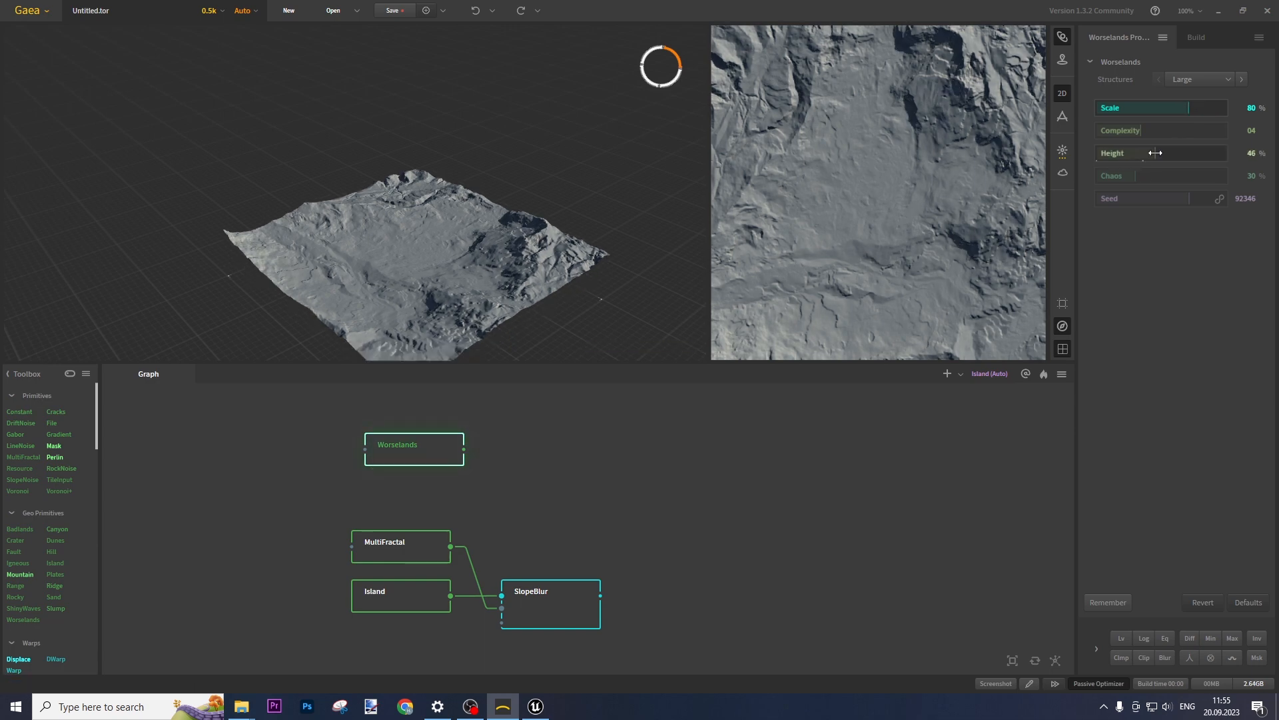
Merge the Worselands and SlopeBlur outputs in a Combine node with the method set to Multiply.
drag(464, 449, 602, 598)
drag(677, 540, 758, 462)
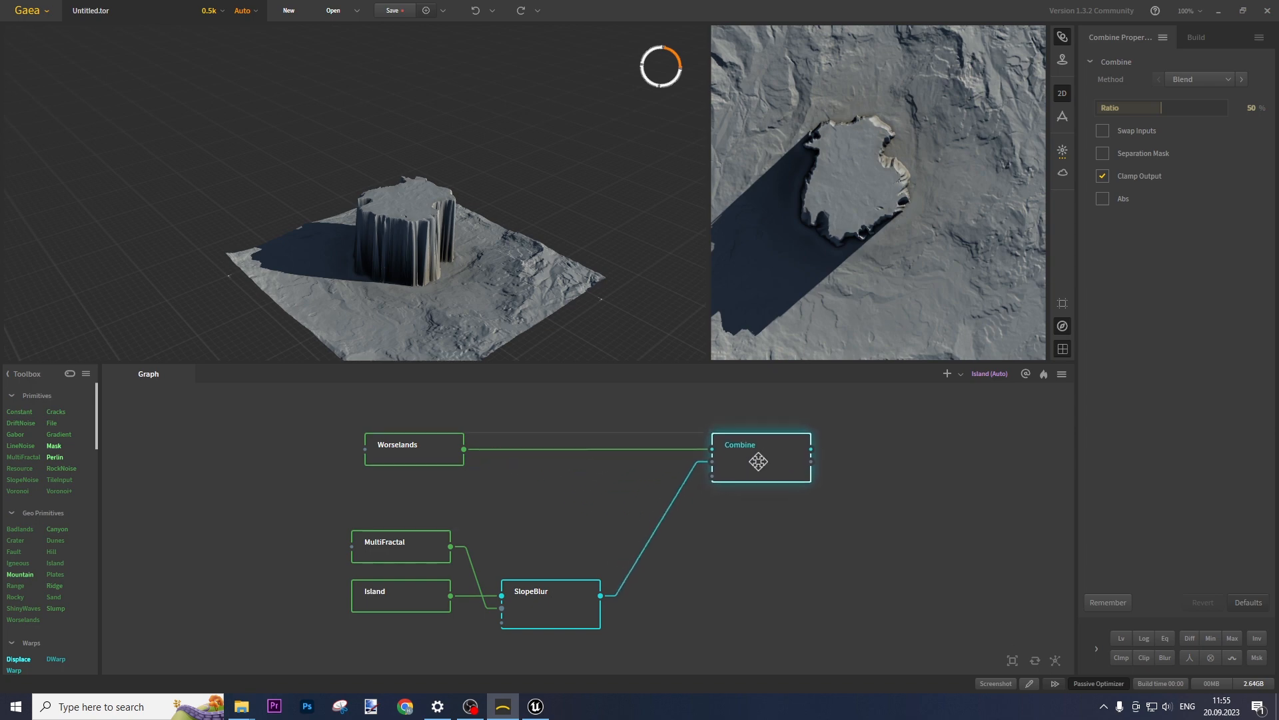
click(1210, 78)
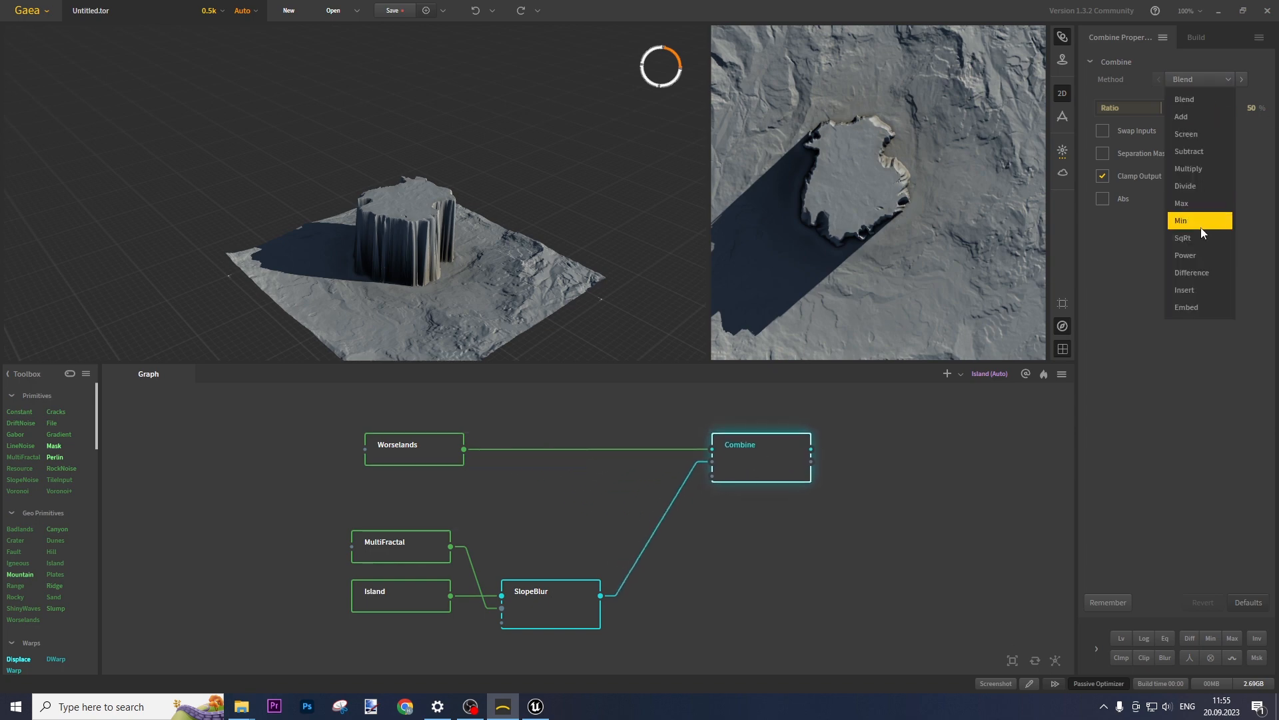
click(1193, 172)
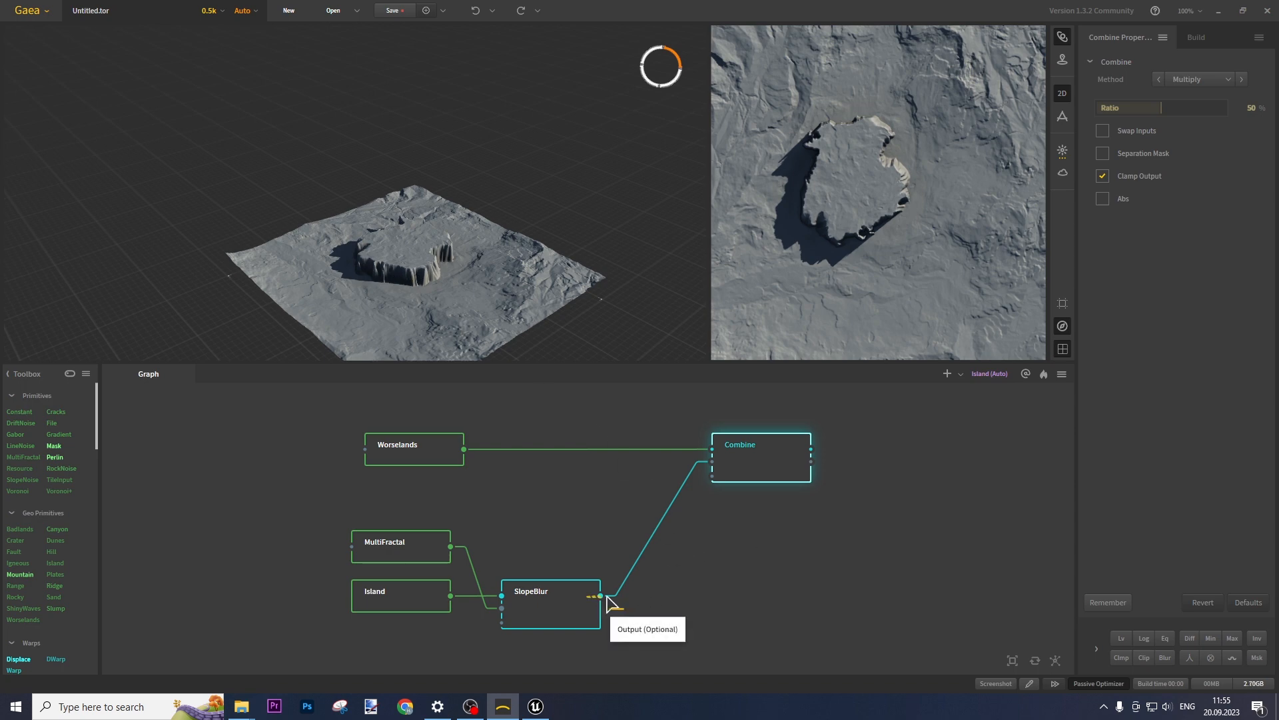
Insert a Blur node between SlopeBlur and the Combine node's second input.
right_click(667, 575)
text(blur)
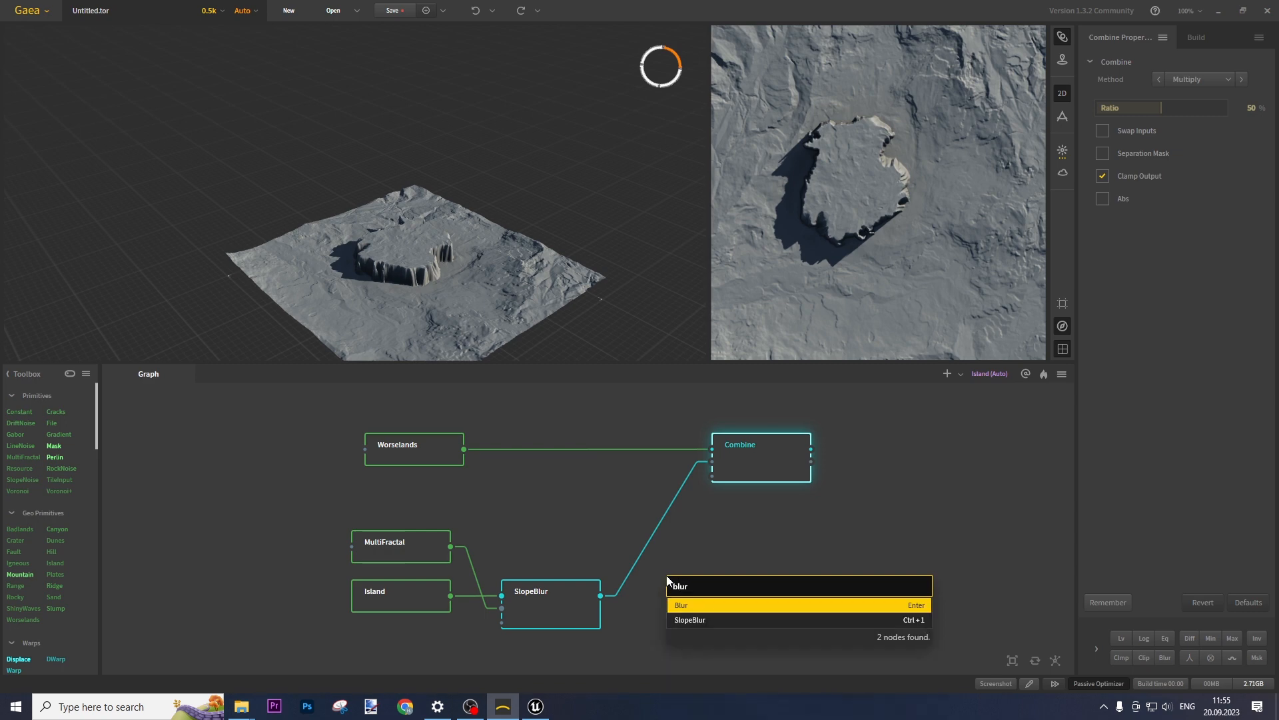
key(Return)
drag(703, 593, 712, 461)
drag(674, 600, 688, 600)
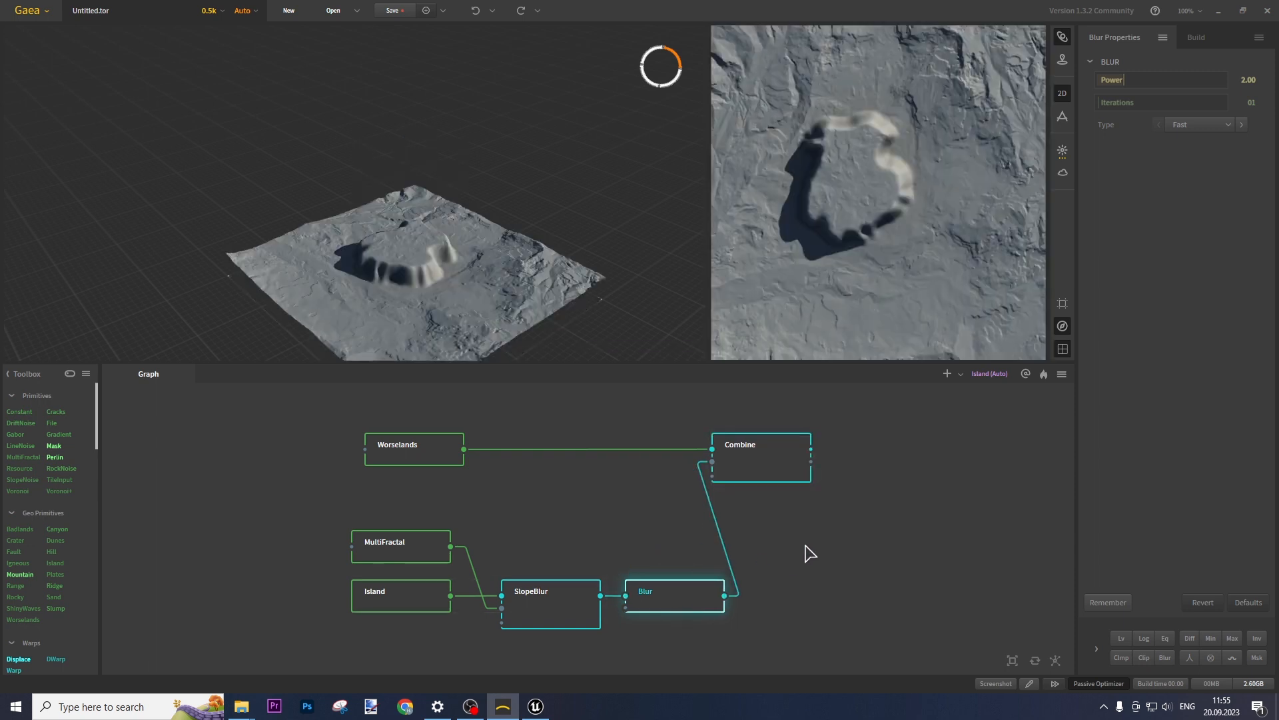
Add an Erosion node fed by the Combine output and line it up beside the Combine node.
scroll(880, 479, up, 3)
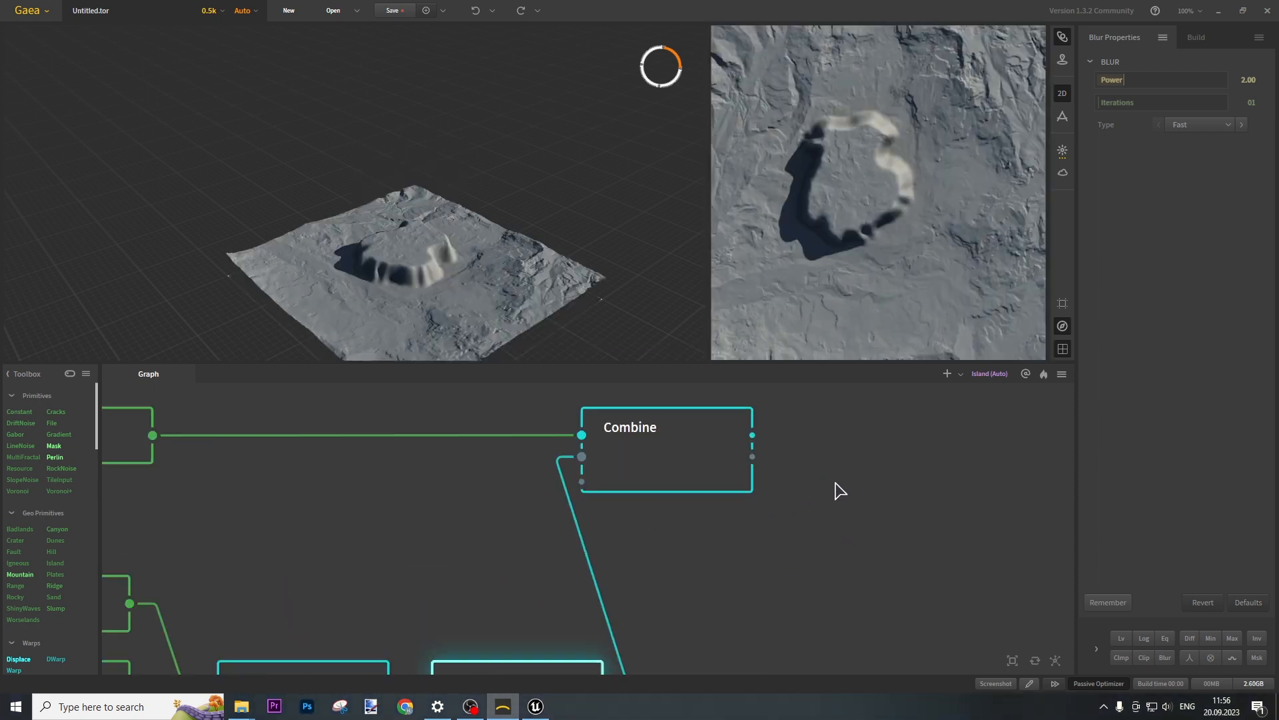
drag(703, 437, 805, 440)
scroll(870, 505, down, 2)
middle_drag(866, 474, 709, 514)
right_click(751, 503)
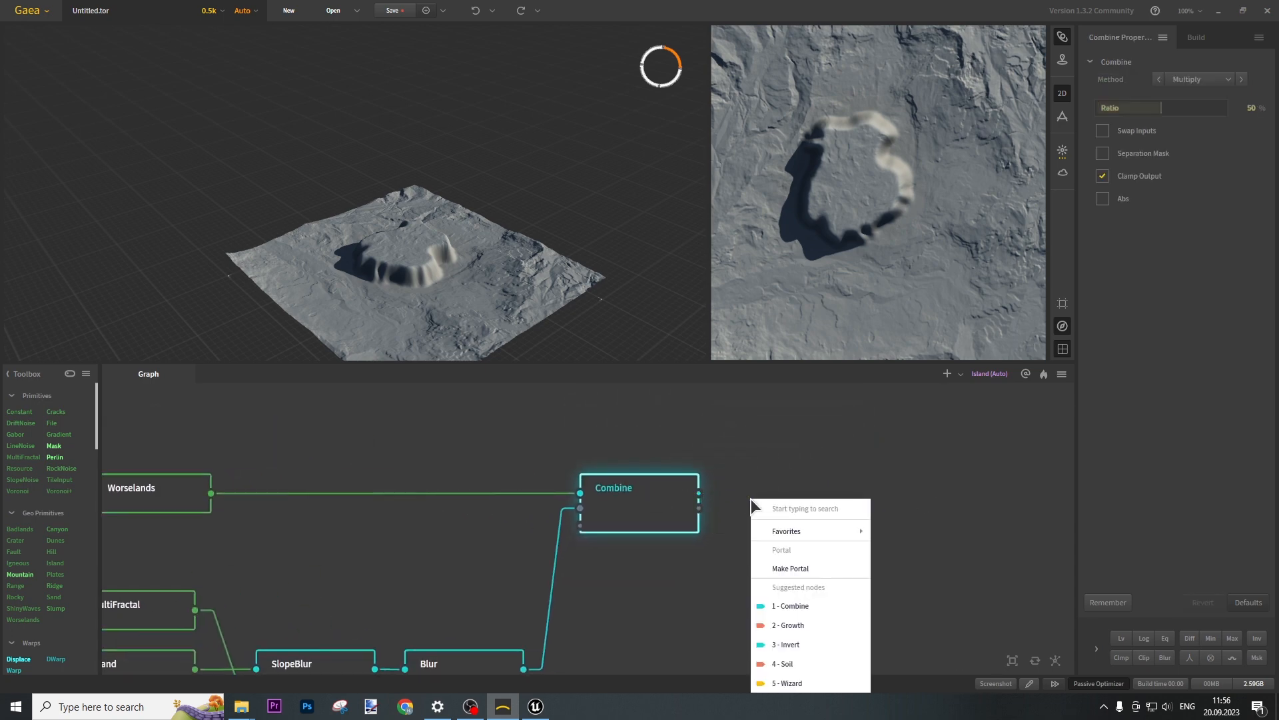
text(ero)
click(760, 527)
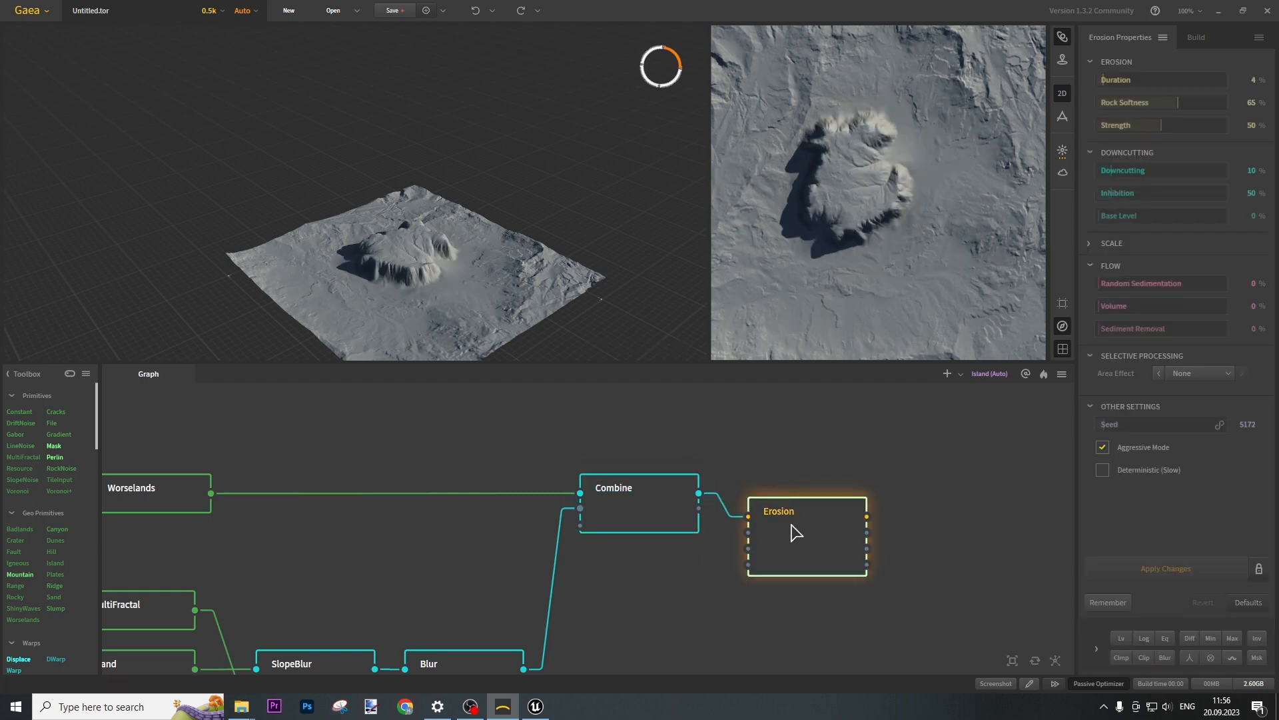
drag(791, 537, 777, 505)
Set the erosion duration to 7% and strength to 19%, and apply the changes.
click(1107, 80)
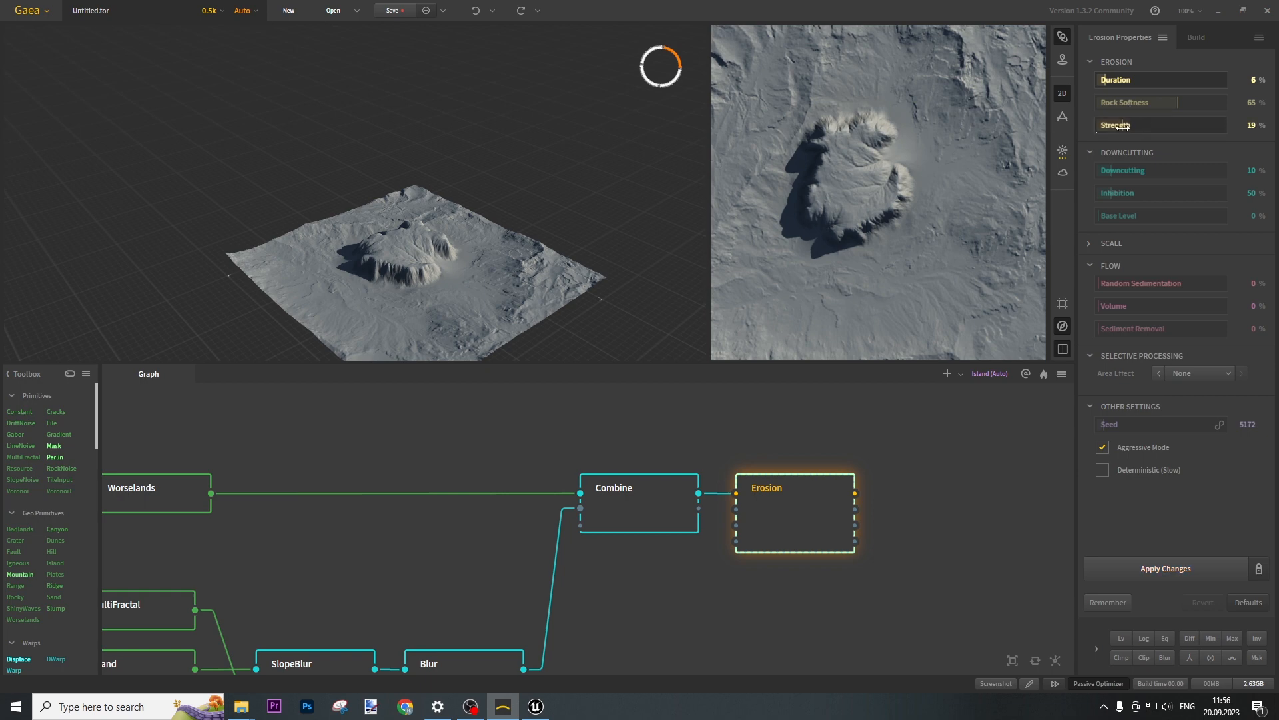
click(1169, 557)
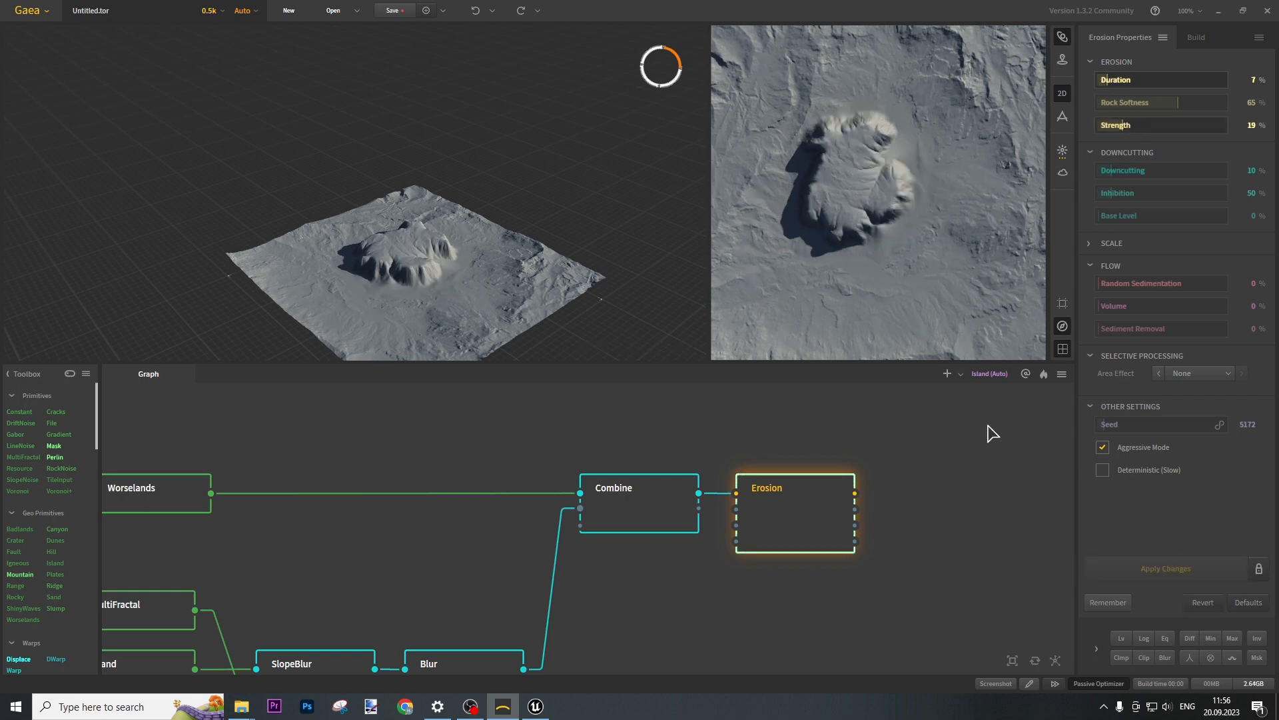
Add a Sea node fed by the Erosion output, align it with Erosion and set the sea level to 17%.
middle_drag(891, 512, 630, 524)
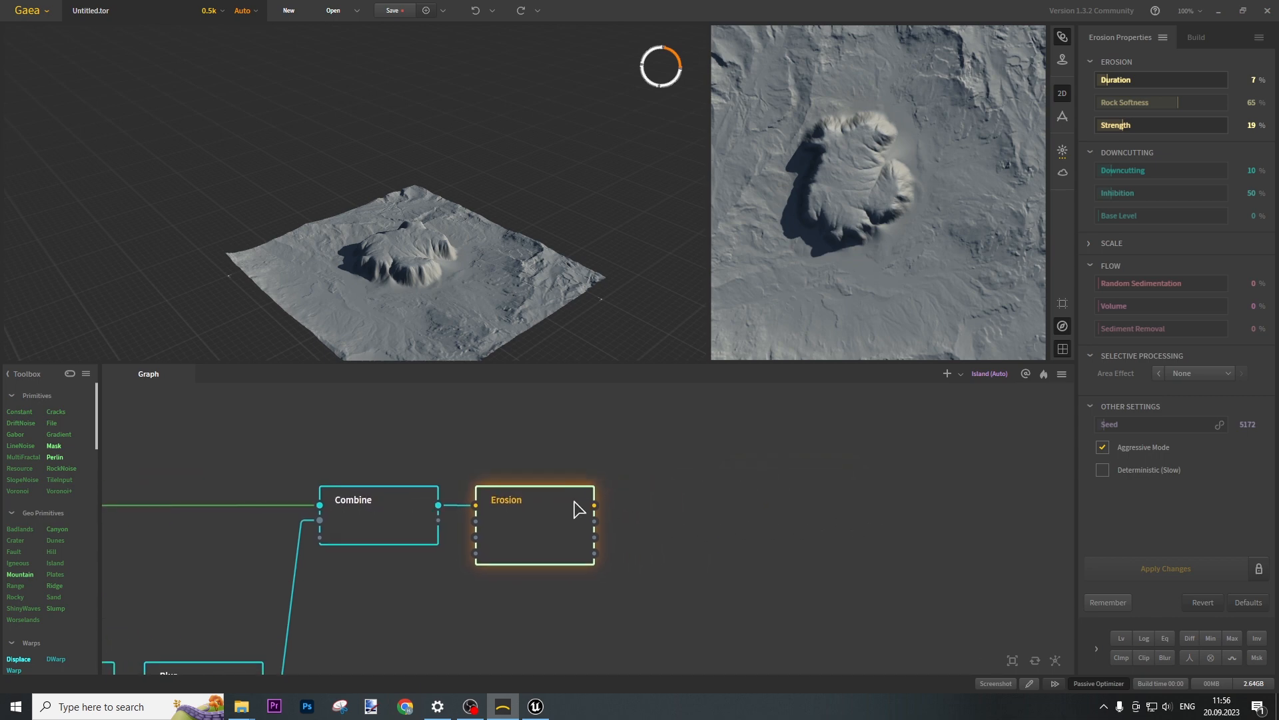
drag(595, 506, 685, 511)
text(sea)
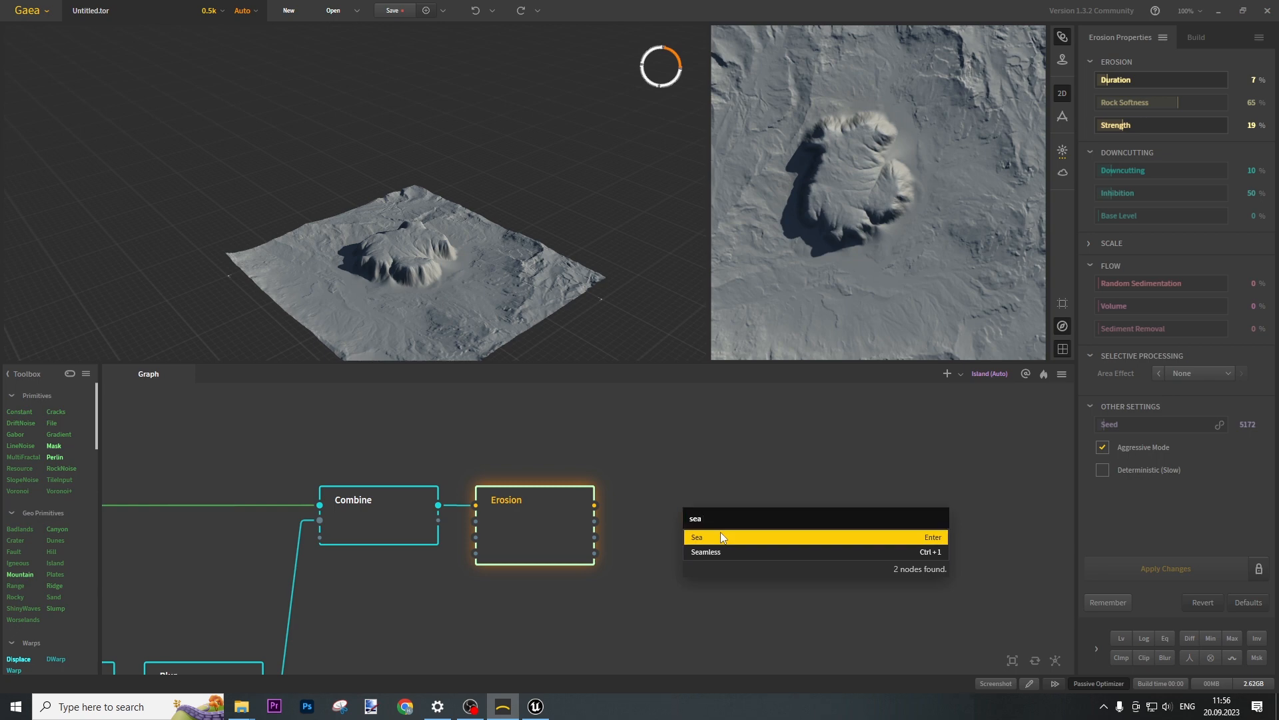
click(721, 537)
drag(720, 529, 692, 505)
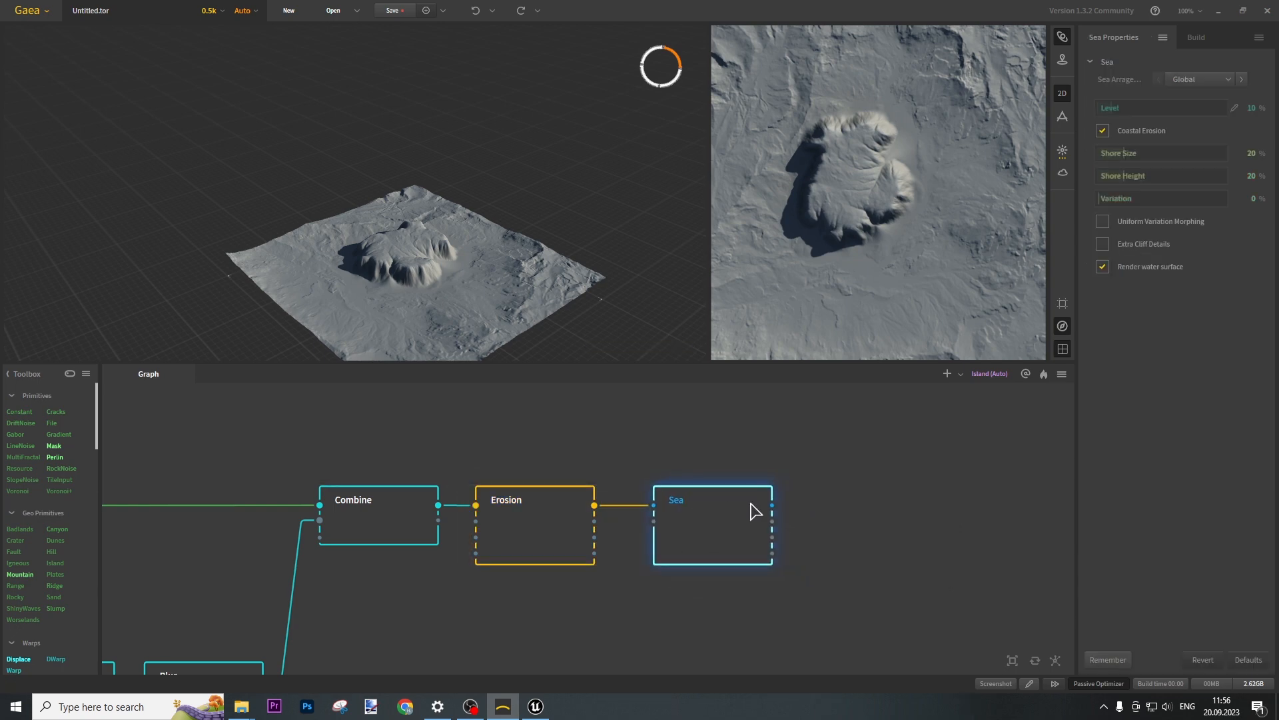
click(1122, 114)
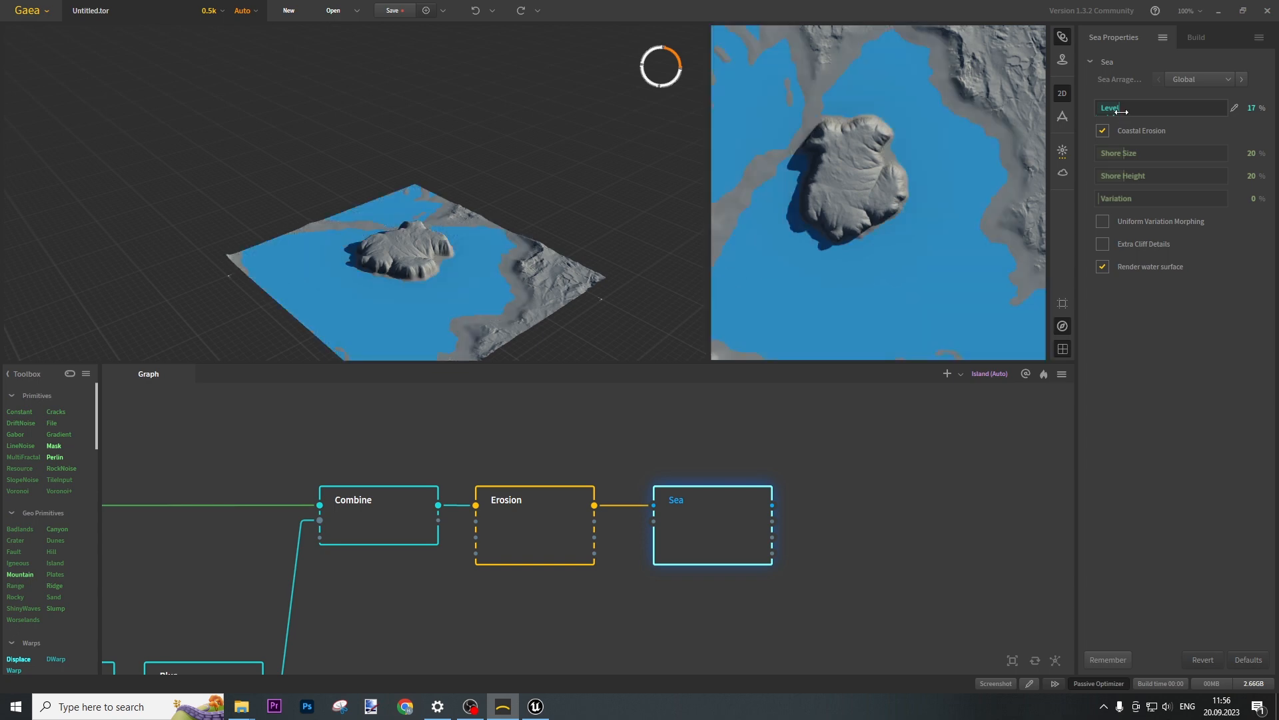
Set the Sea node's shore size and shore height to 11% each and its level to 19%.
drag(1121, 112, 1119, 108)
drag(1126, 155, 1111, 154)
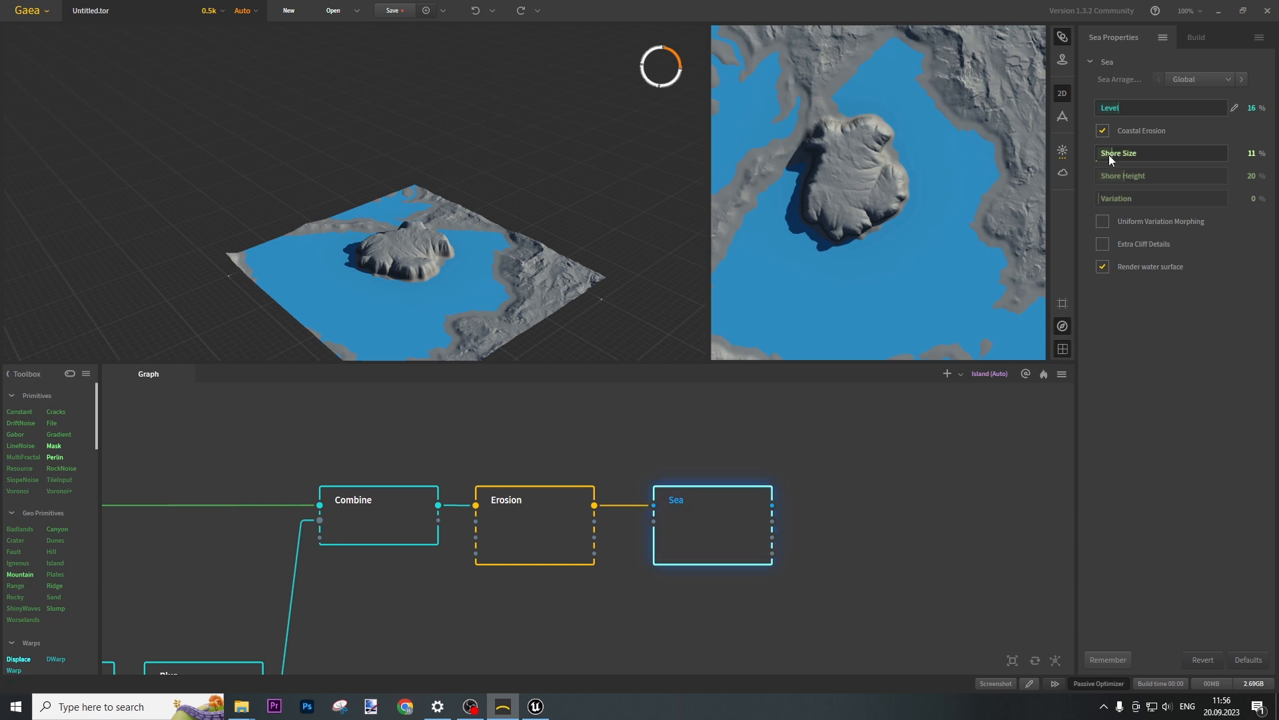
drag(1113, 180, 1111, 175)
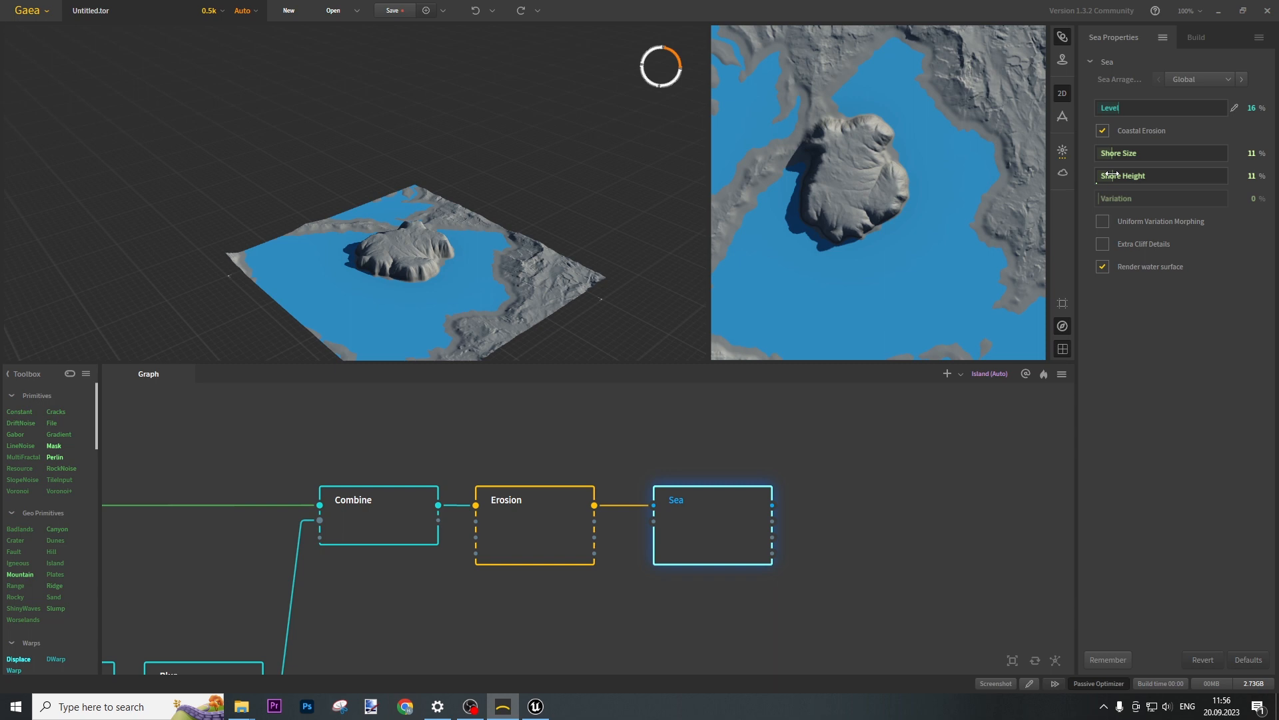
drag(1117, 114, 1136, 108)
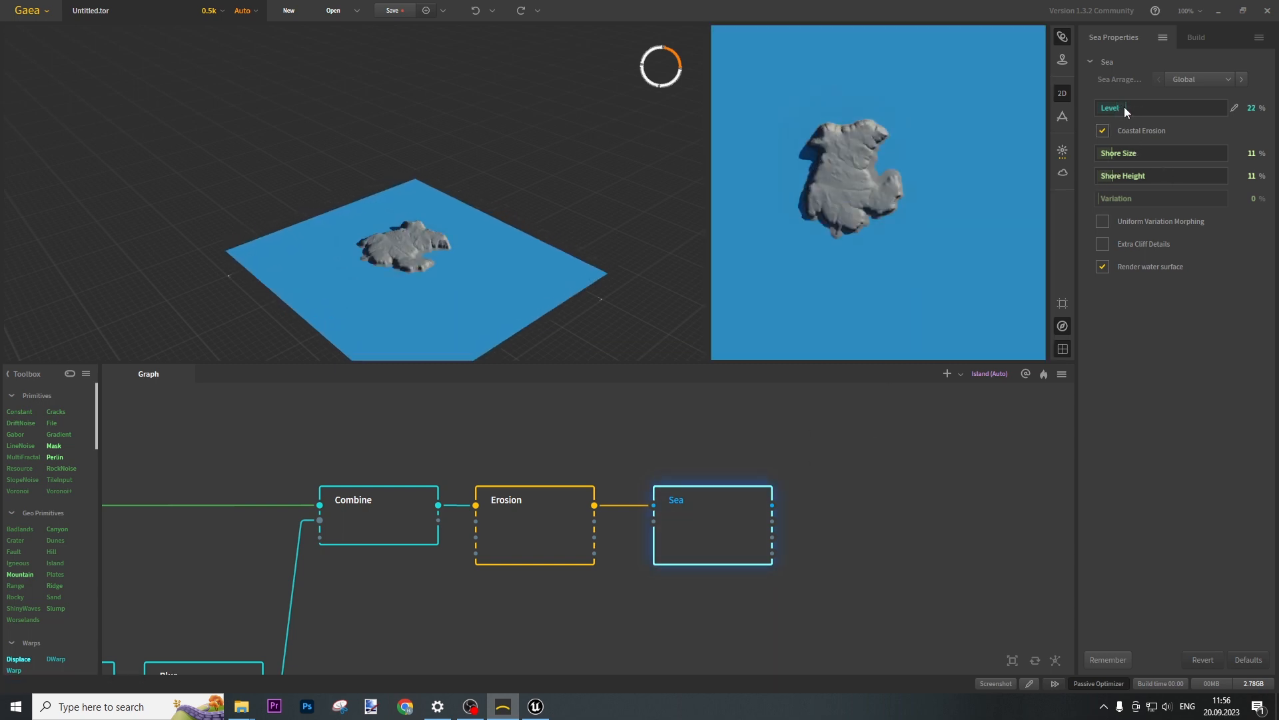
drag(1125, 108, 1123, 107)
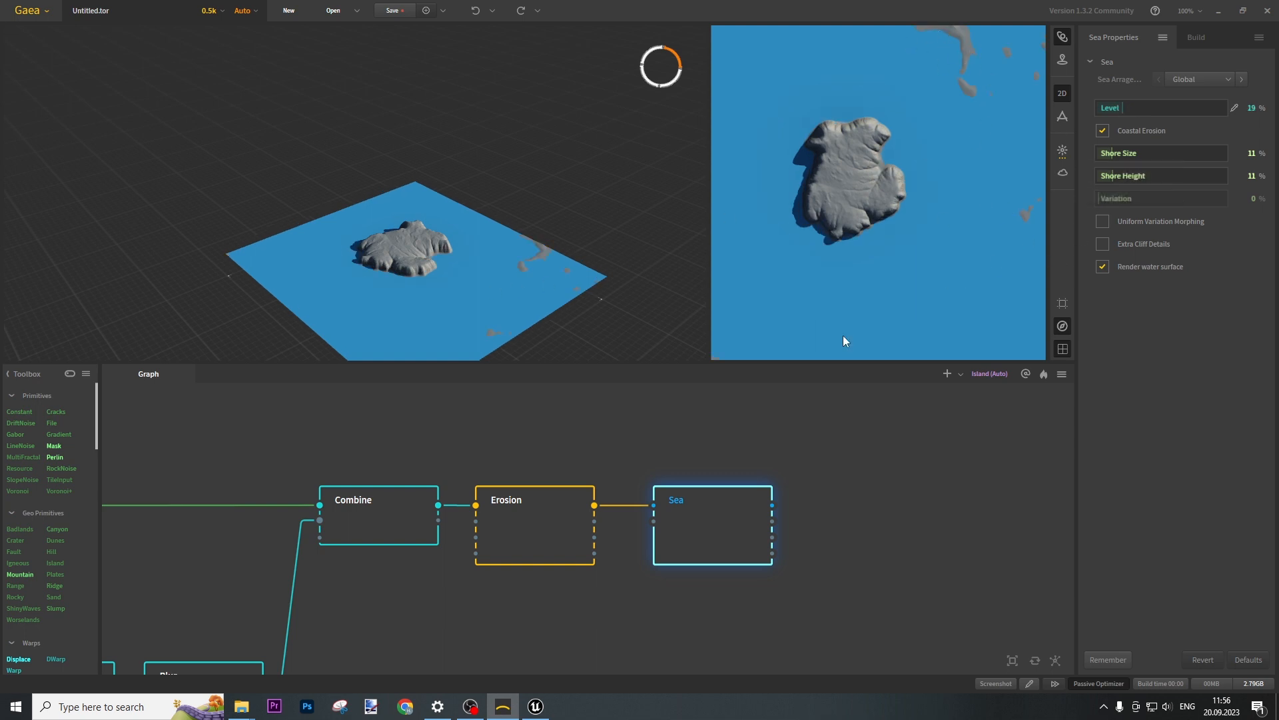
Set the Worselands node's height to 32%.
middle_drag(324, 443, 950, 428)
click(508, 507)
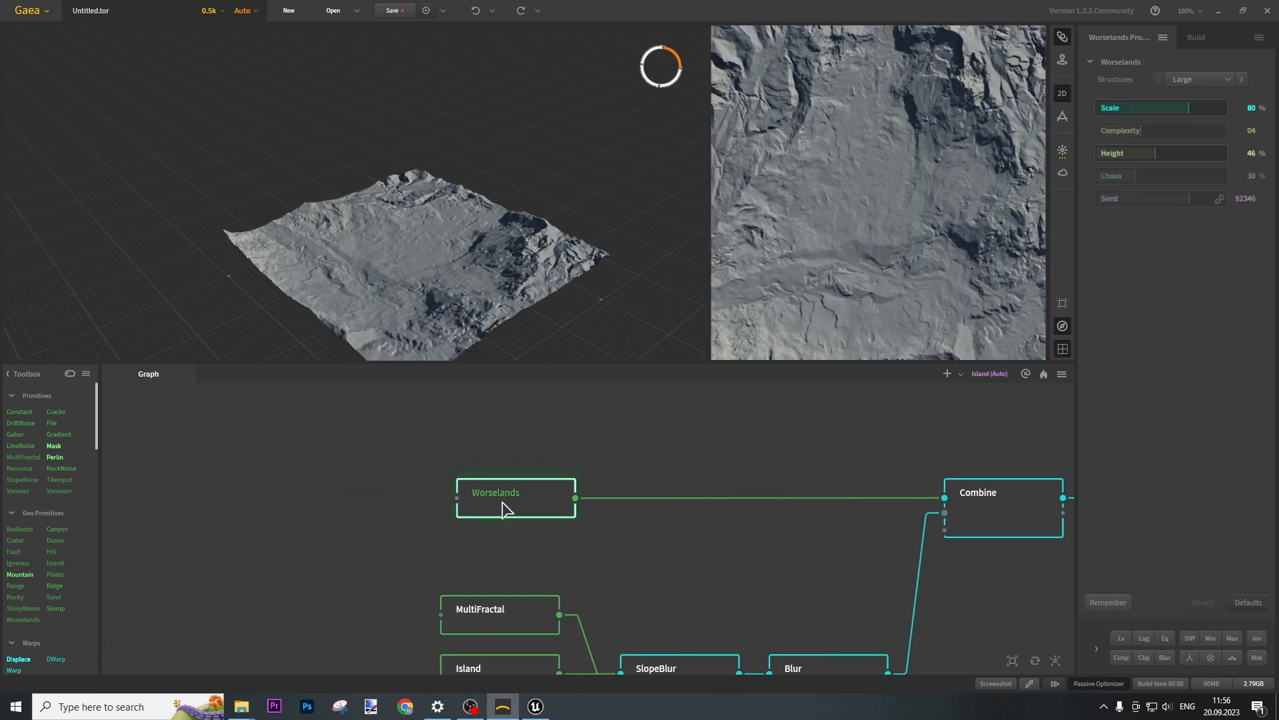
click(1096, 648)
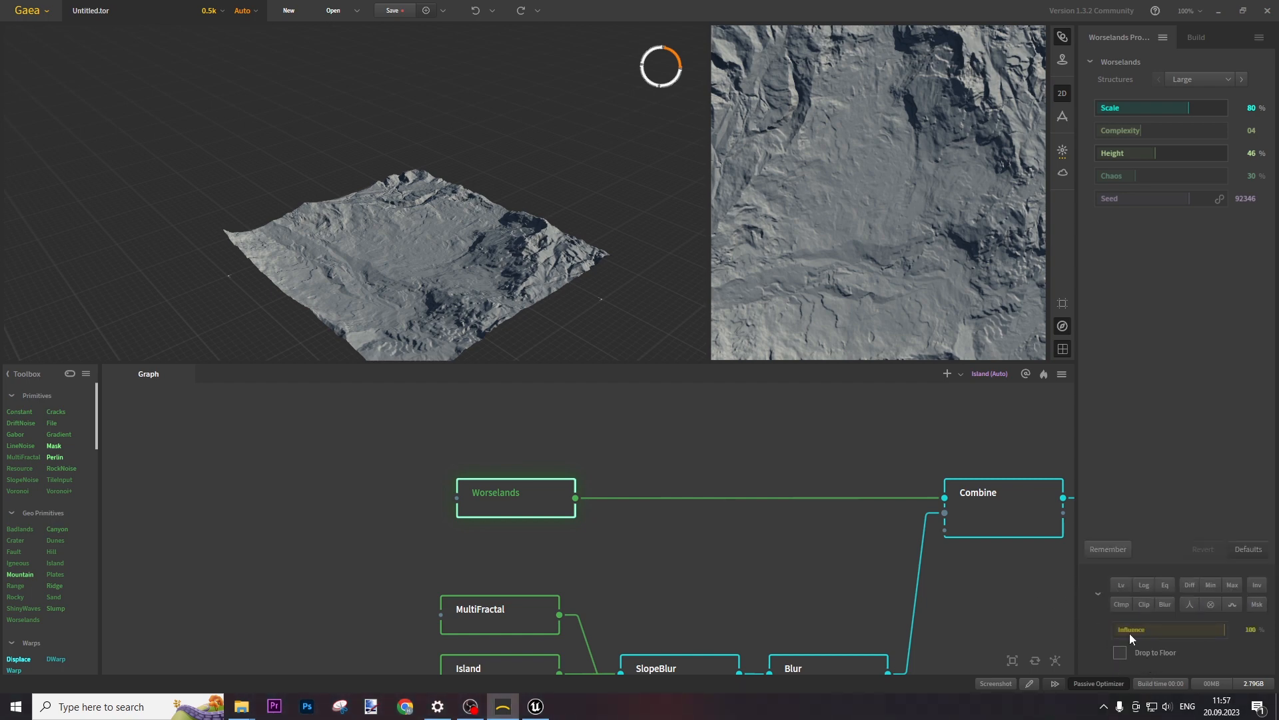
click(1098, 590)
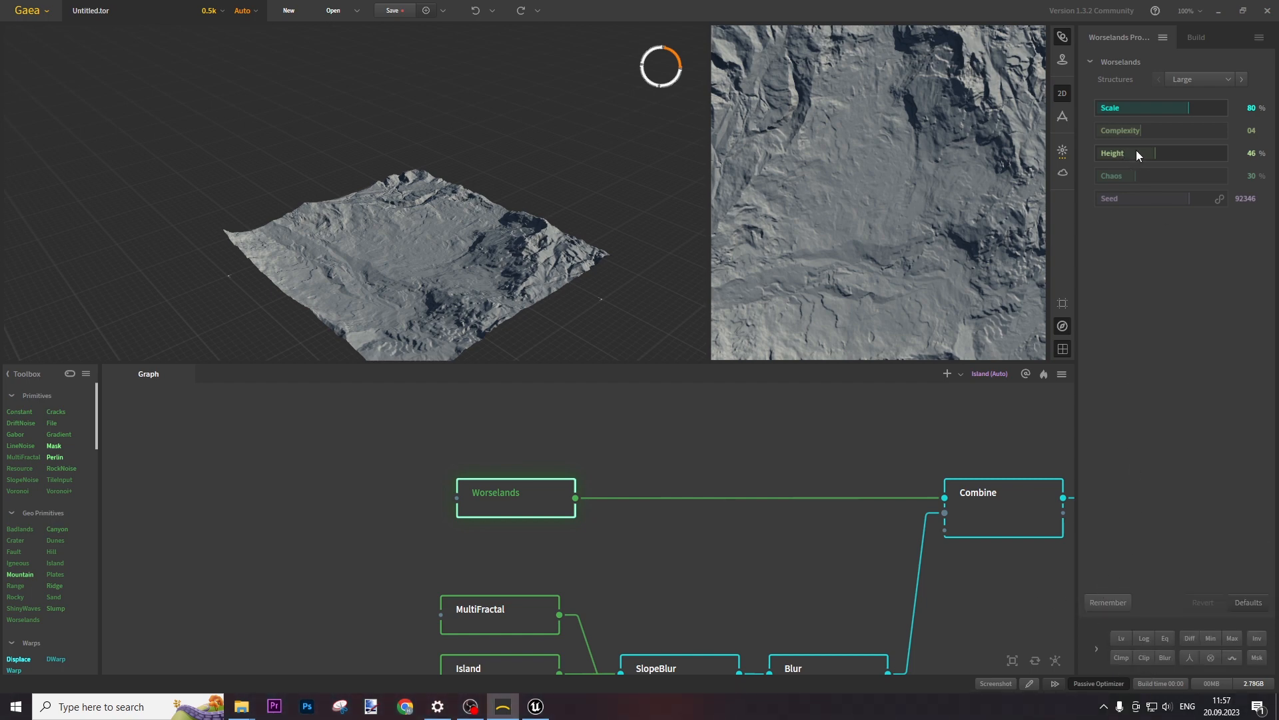
drag(1157, 152, 1142, 151)
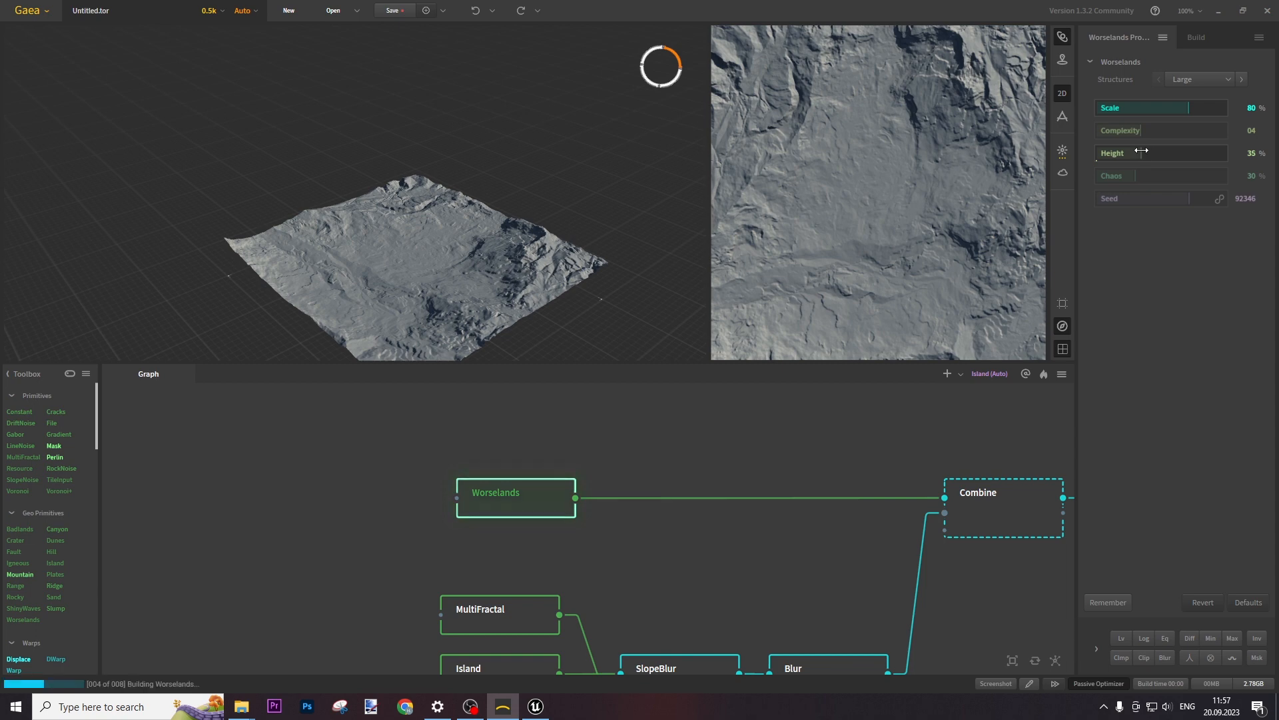
Select the Sea node again and set its level to 12%.
click(1009, 513)
right_drag(1008, 449, 499, 494)
click(813, 553)
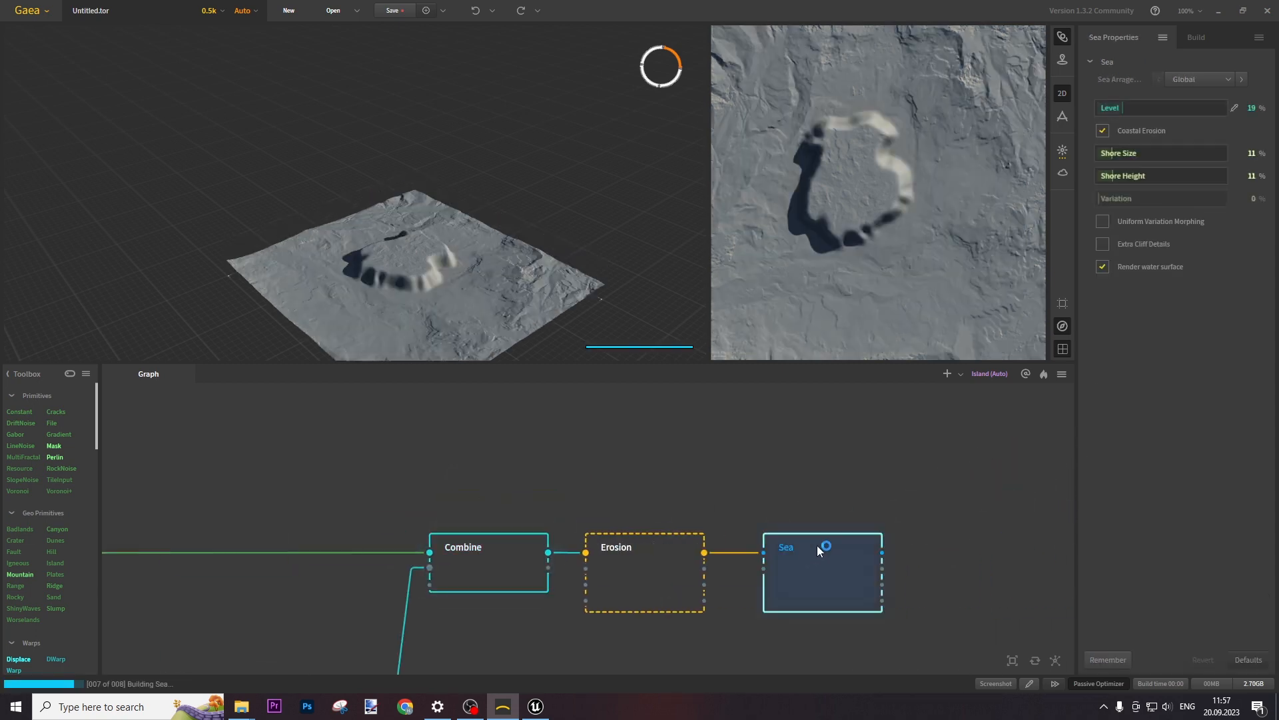
drag(1120, 108, 1114, 106)
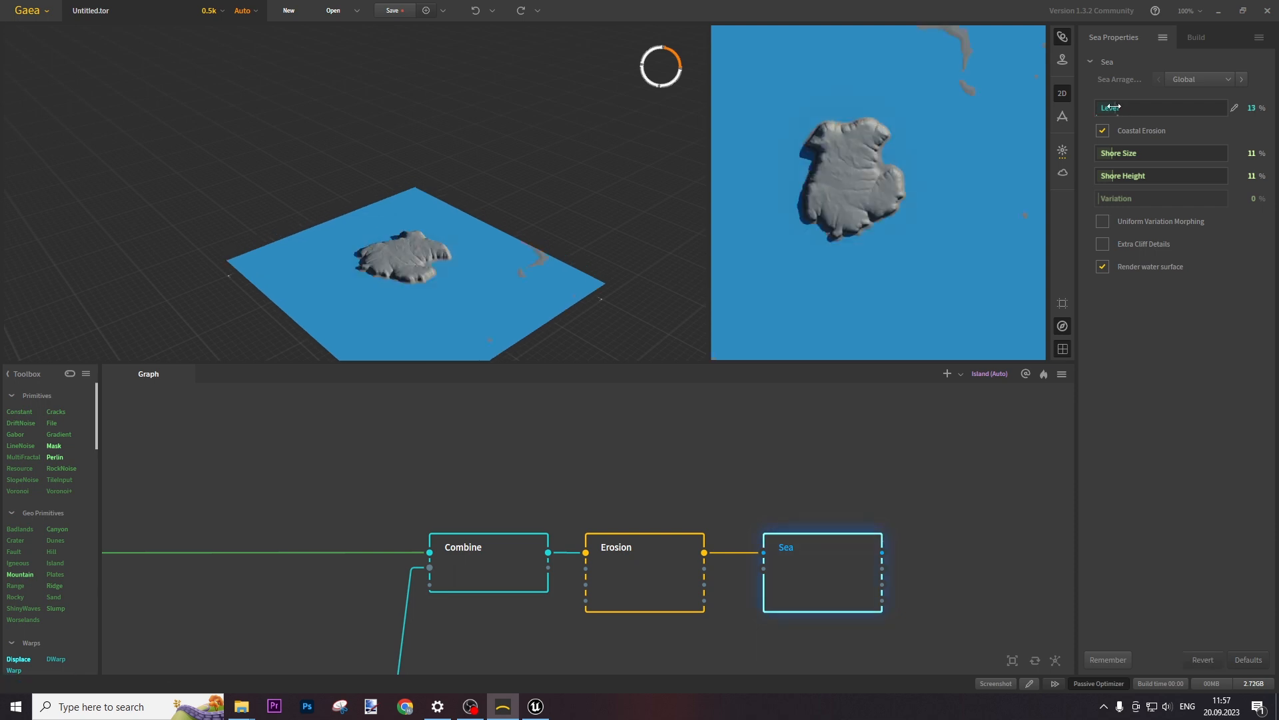
drag(1113, 108, 1114, 108)
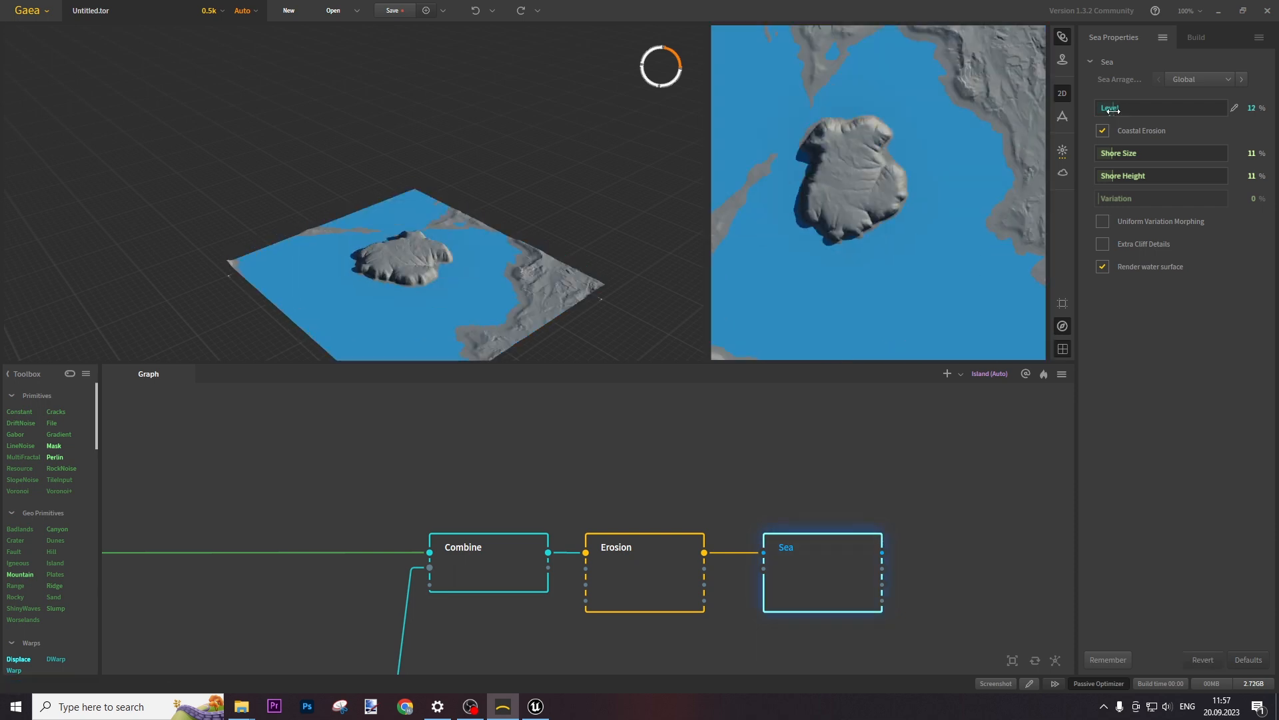
Set the Worselands node's scale to 85%.
middle_drag(320, 485, 1144, 458)
click(777, 527)
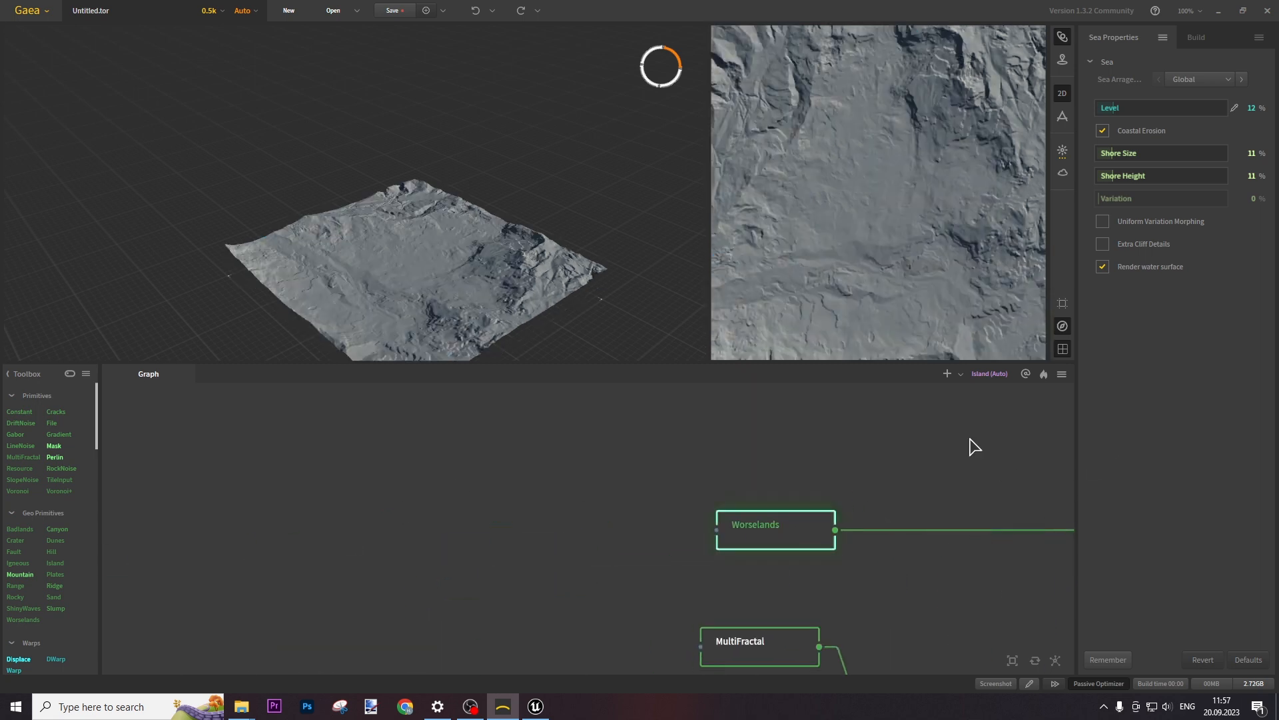
click(1198, 109)
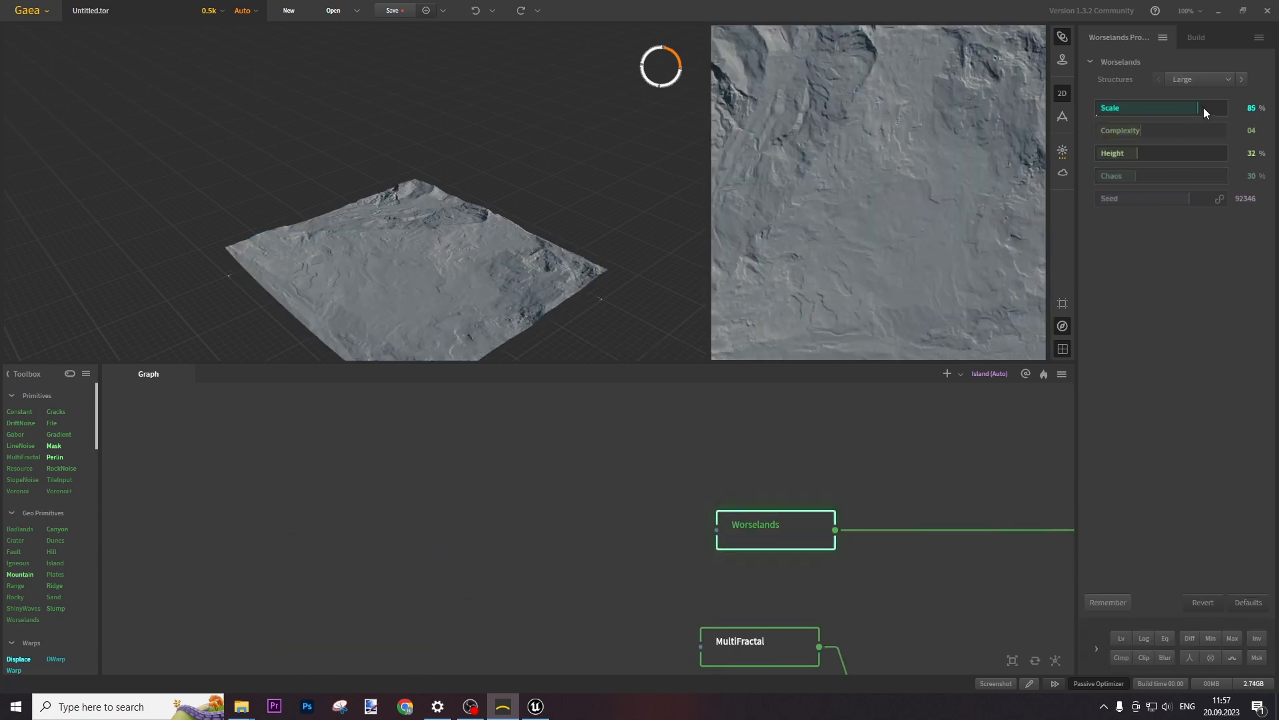
Raise the Sea node's level to 15%.
middle_drag(902, 494, 448, 486)
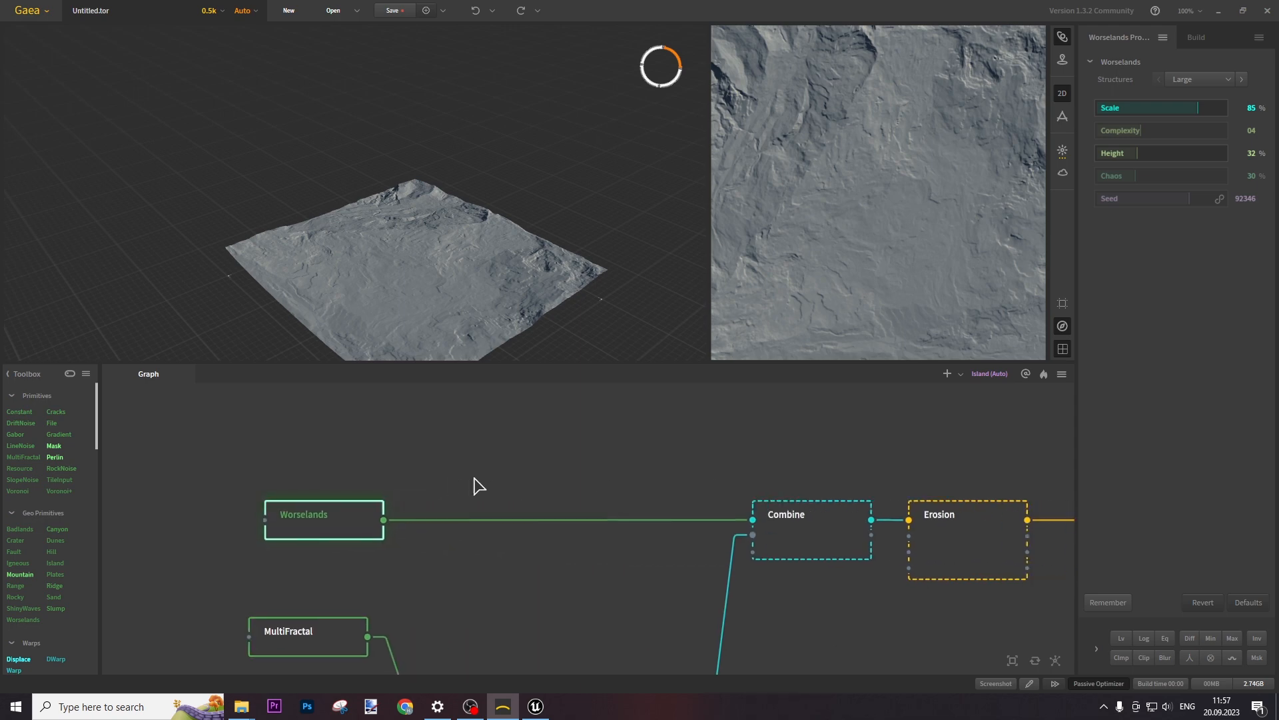
middle_drag(971, 496, 577, 486)
click(709, 541)
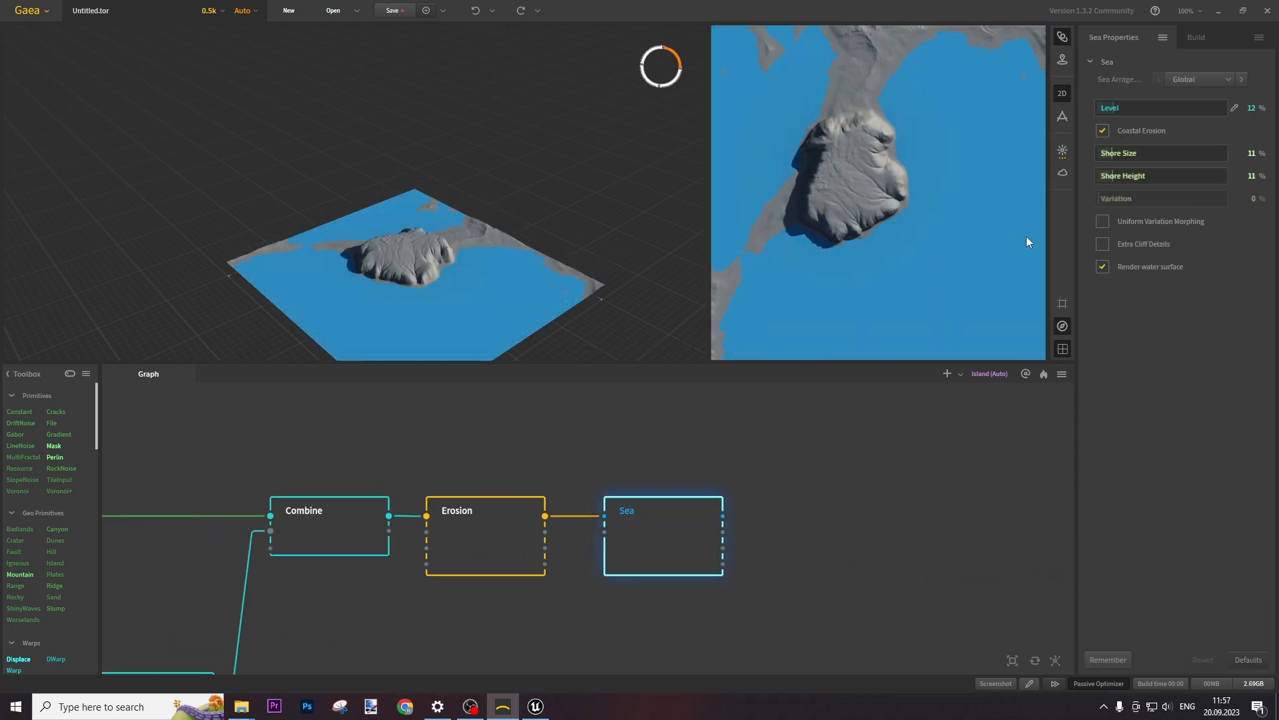
click(1116, 108)
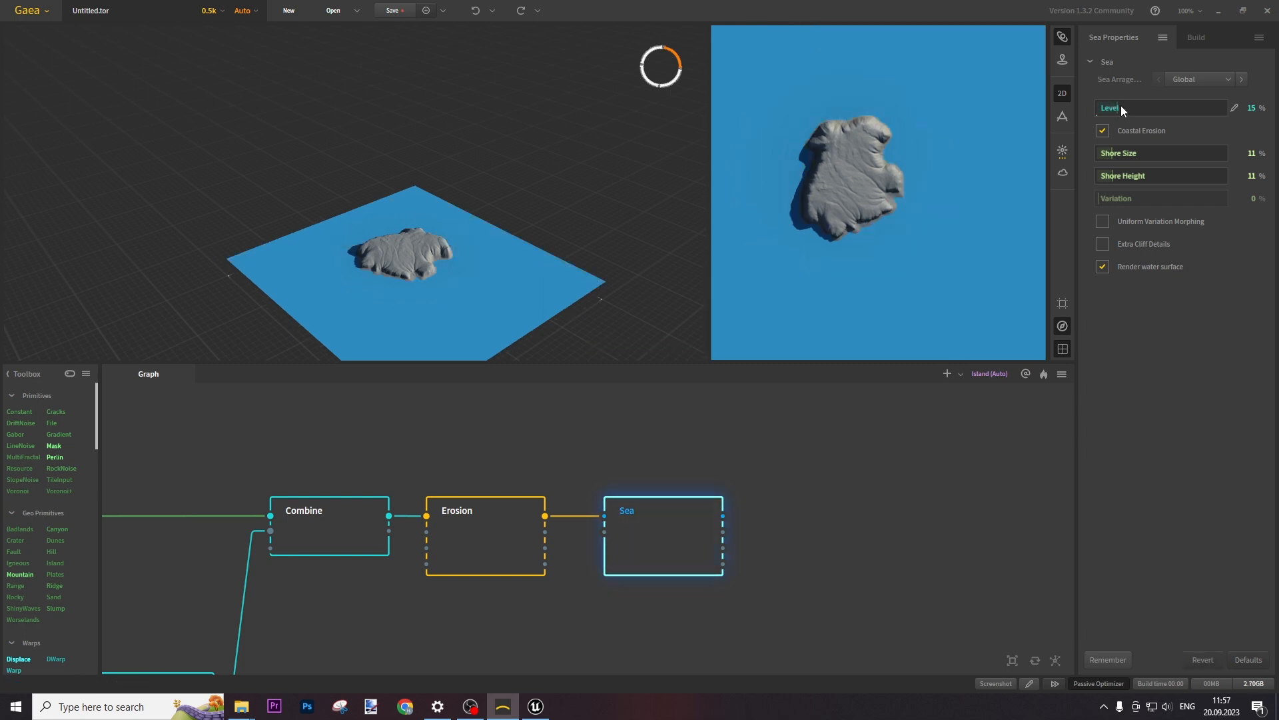
Add a Surface node fed by the Sea output and line it up beside the Sea node.
drag(396, 271, 389, 283)
scroll(453, 276, up, 5)
middle_drag(598, 307, 472, 226)
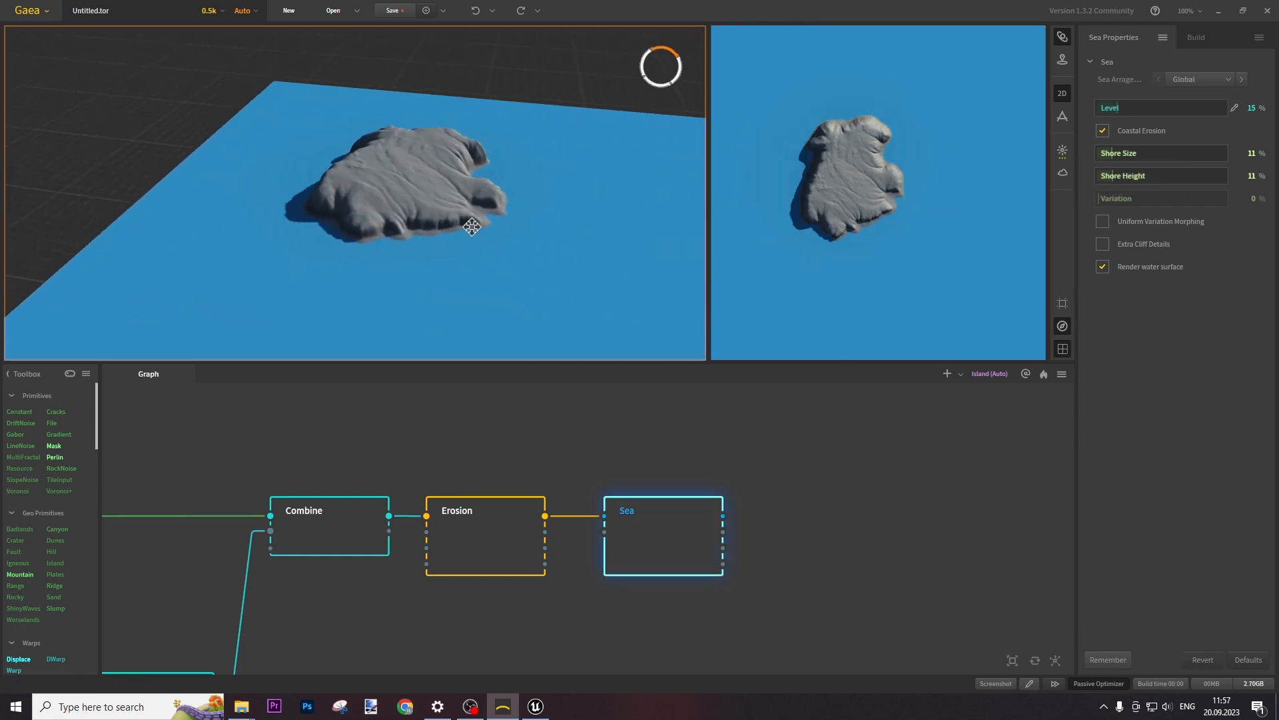
scroll(472, 226, up, 6)
drag(538, 237, 460, 257)
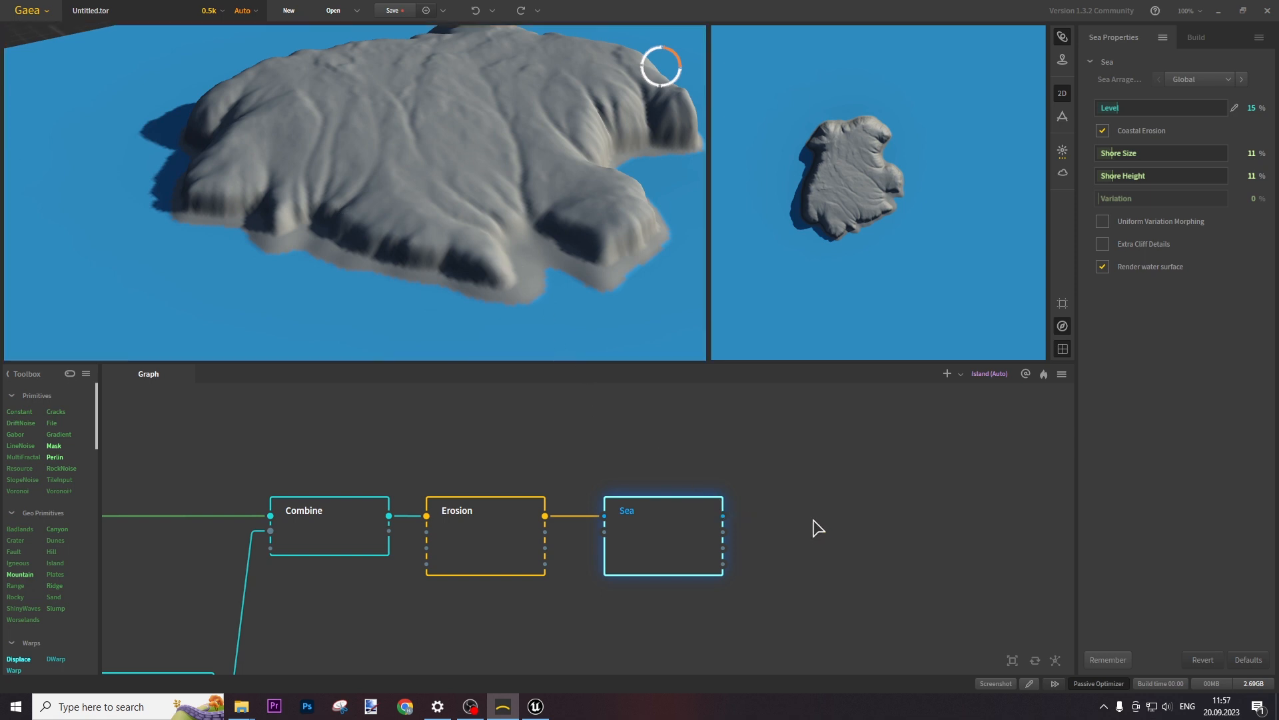
text(su)
key(Return)
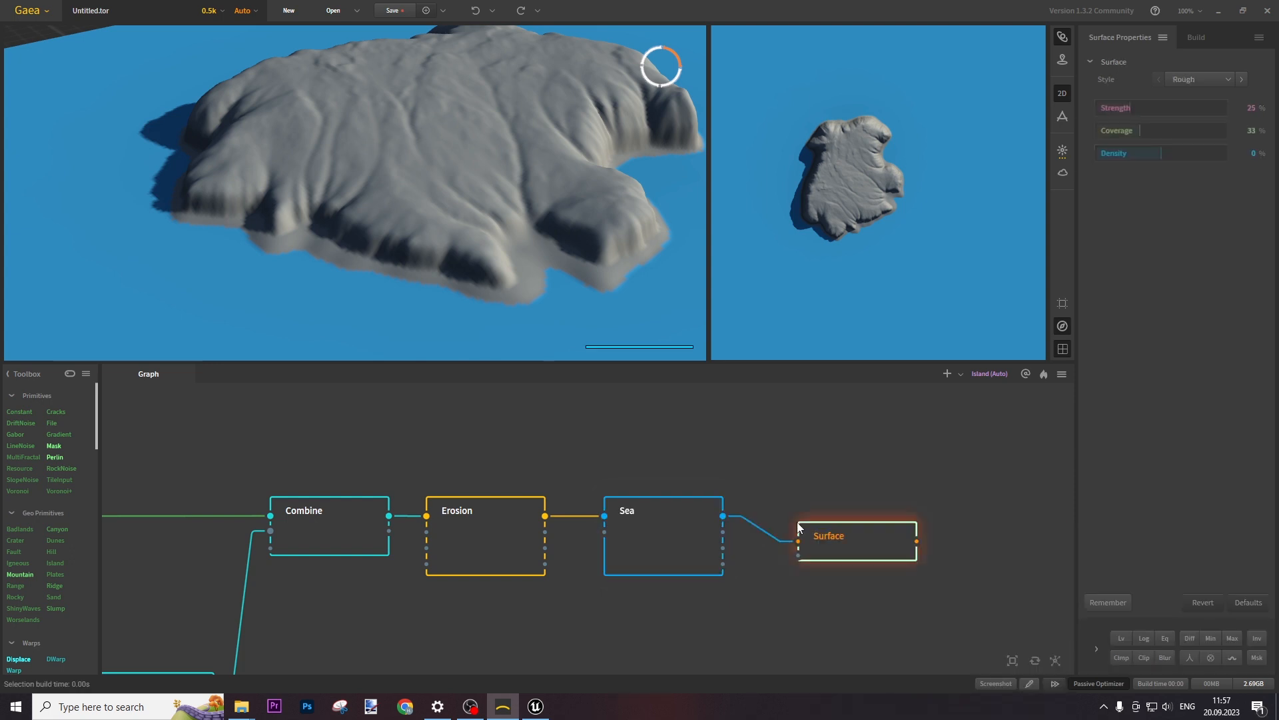
drag(837, 539, 824, 500)
Add a Wizard node fed by the Surface output and line it up beside the Surface node.
middle_drag(928, 477, 645, 494)
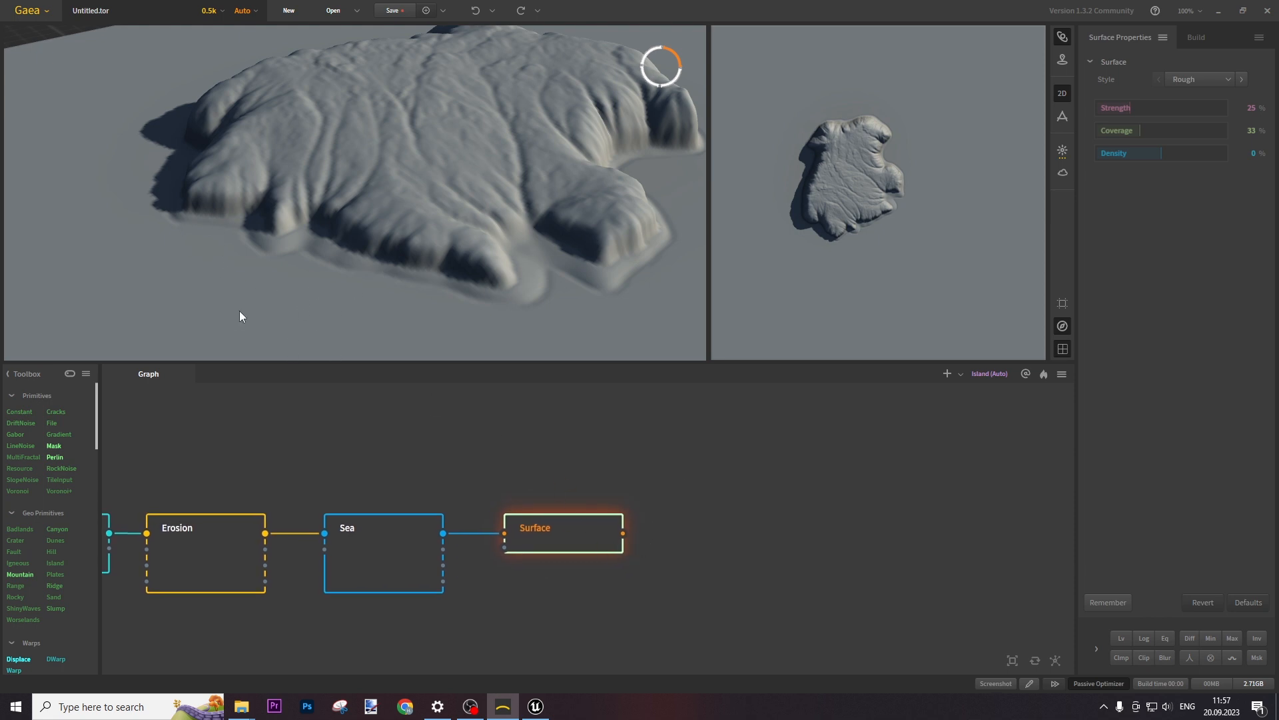
drag(624, 534, 694, 545)
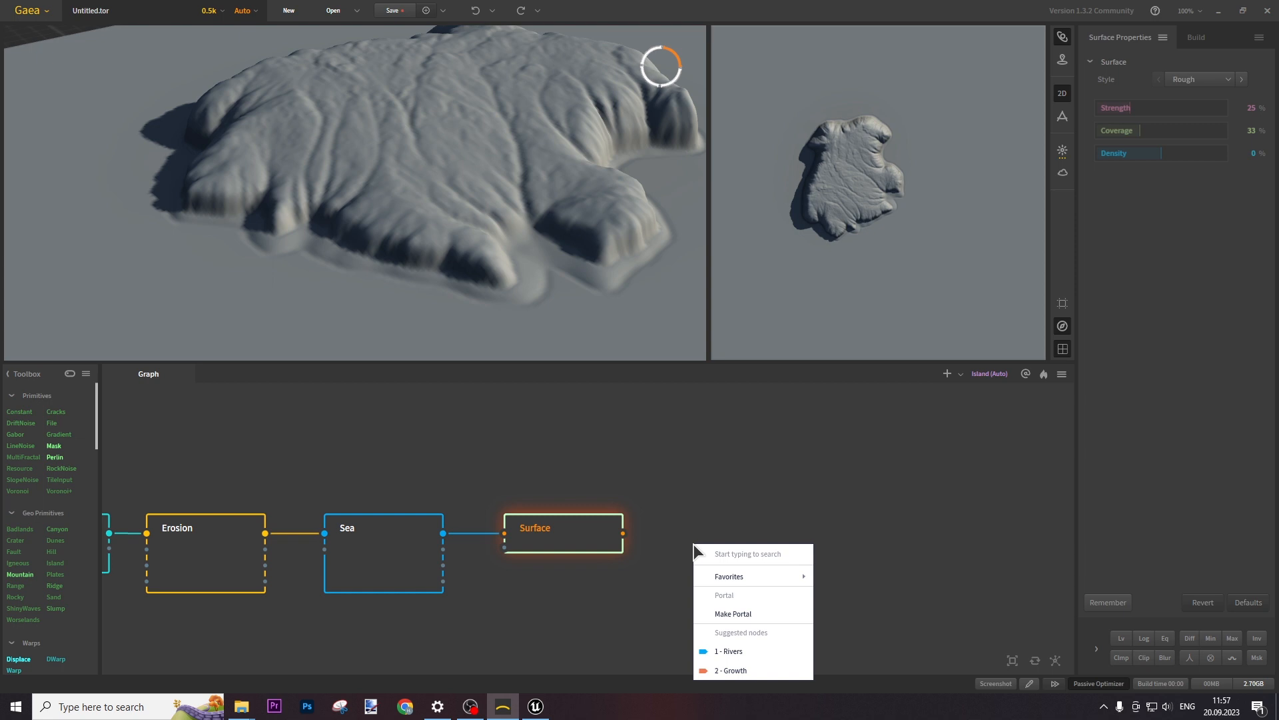
text(wiz)
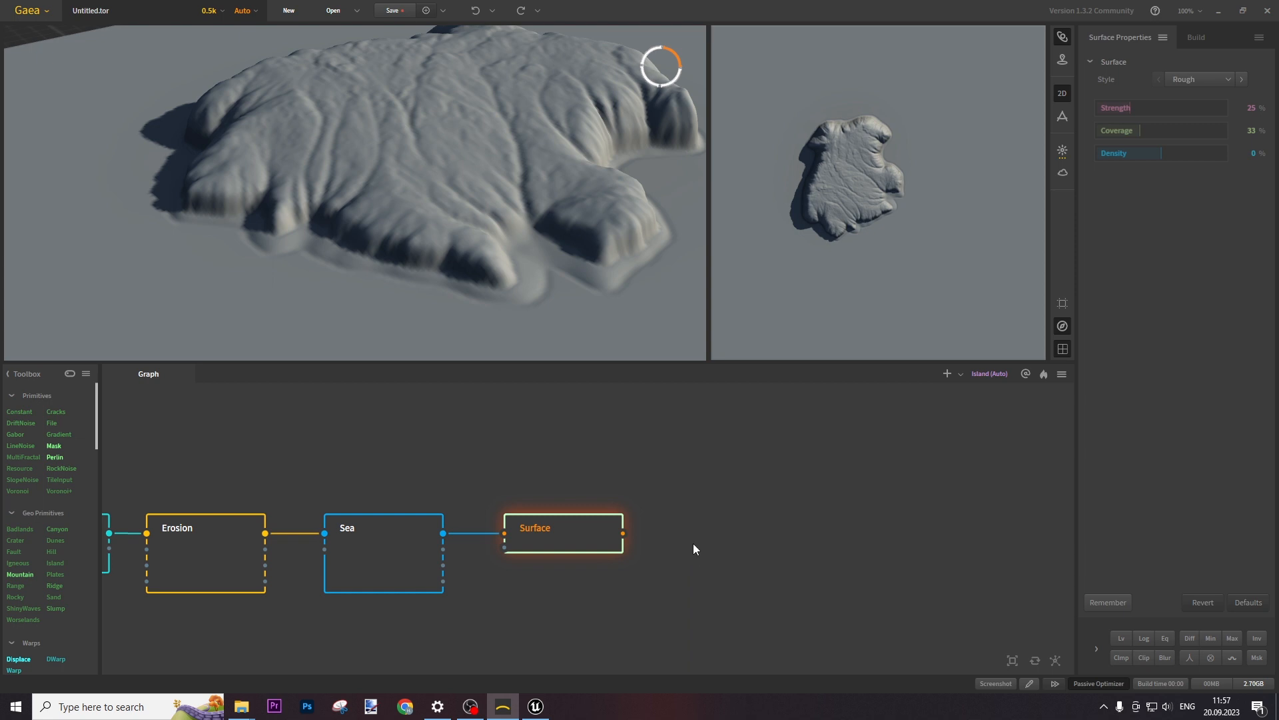
key(Return)
drag(791, 571, 769, 540)
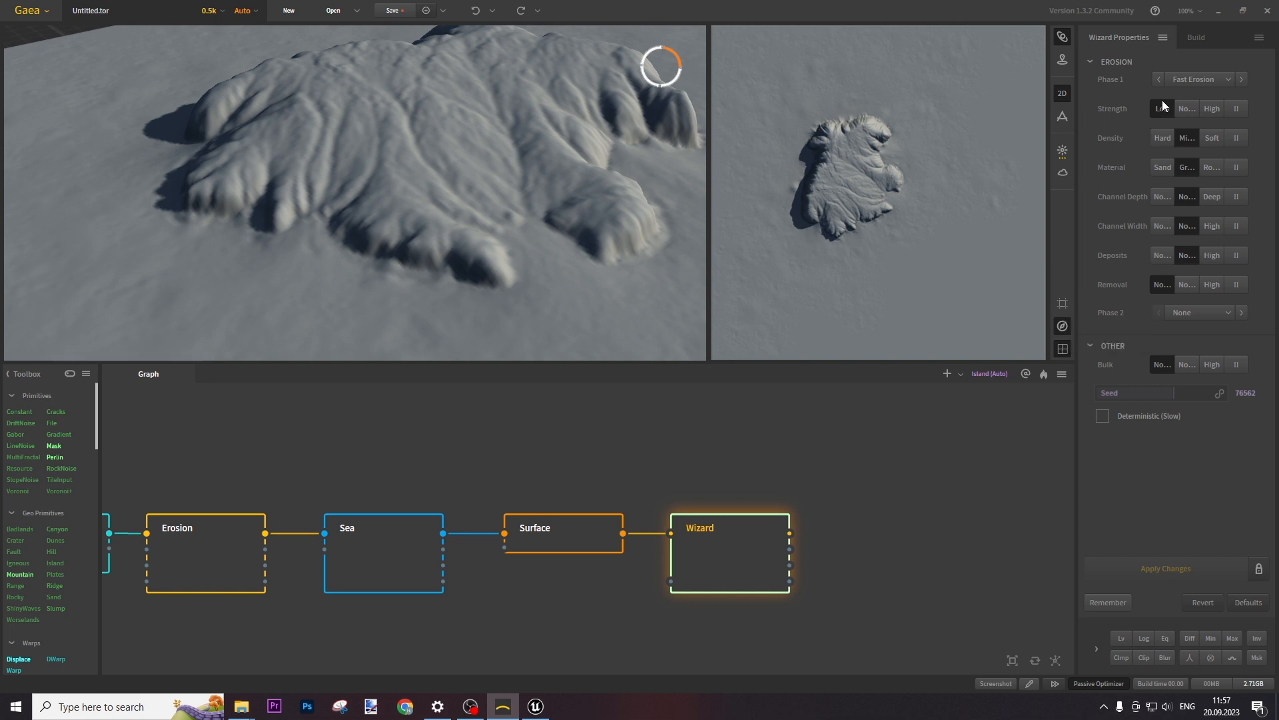
Set the Wizard's strength to Normal, density to Soft, material to Sand and seed to 60481, and apply the changes.
click(1187, 110)
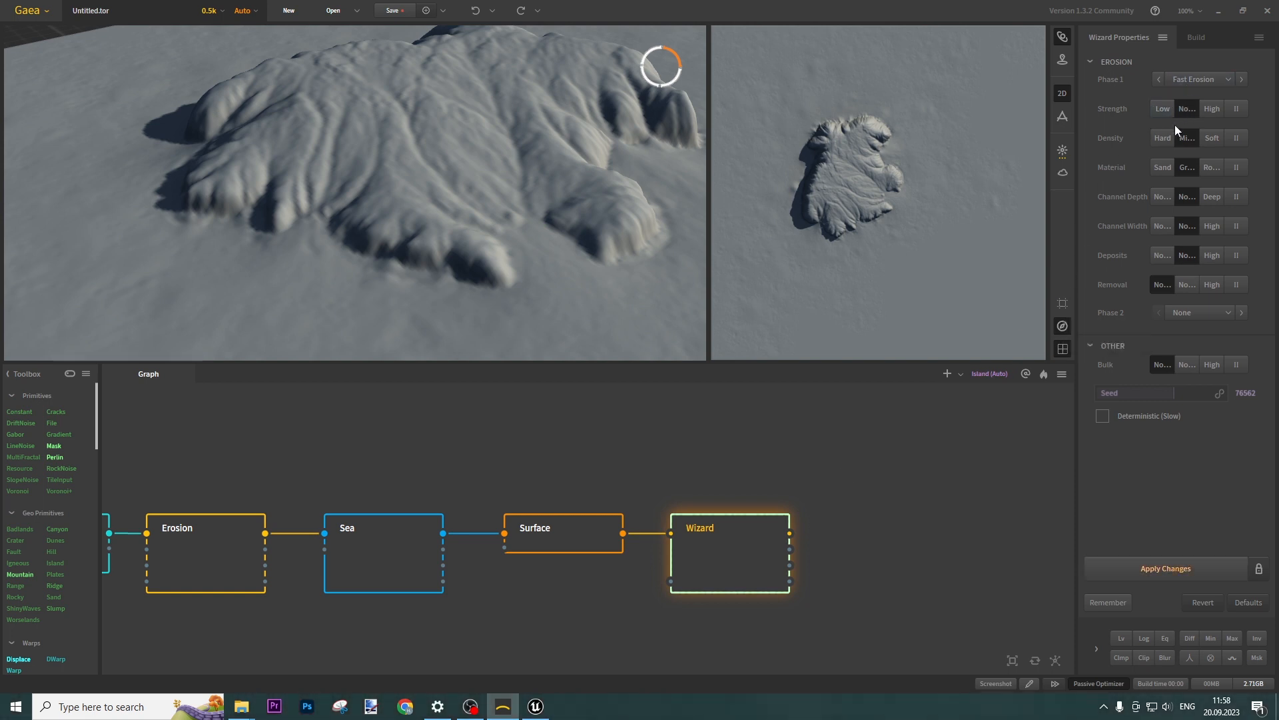
click(1157, 167)
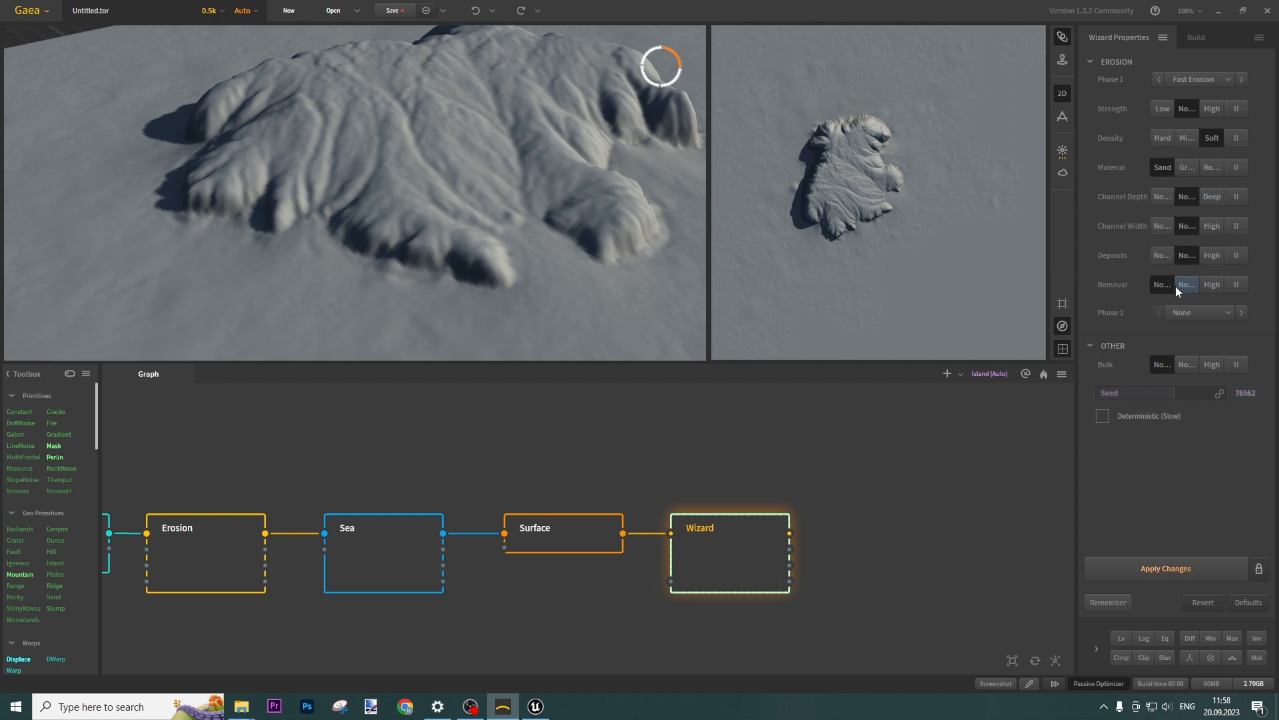
click(1158, 393)
click(1171, 571)
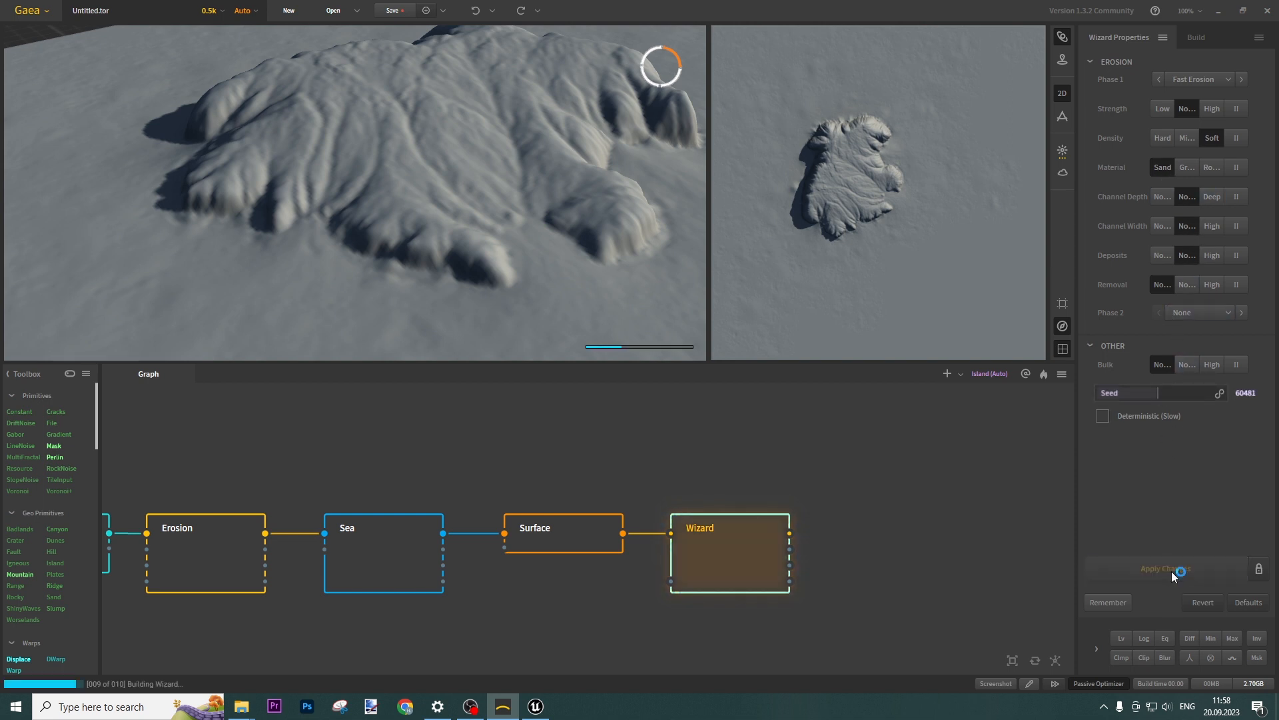
Set the Wizard's seed to 72672 and apply the changes.
click(1164, 392)
click(1171, 393)
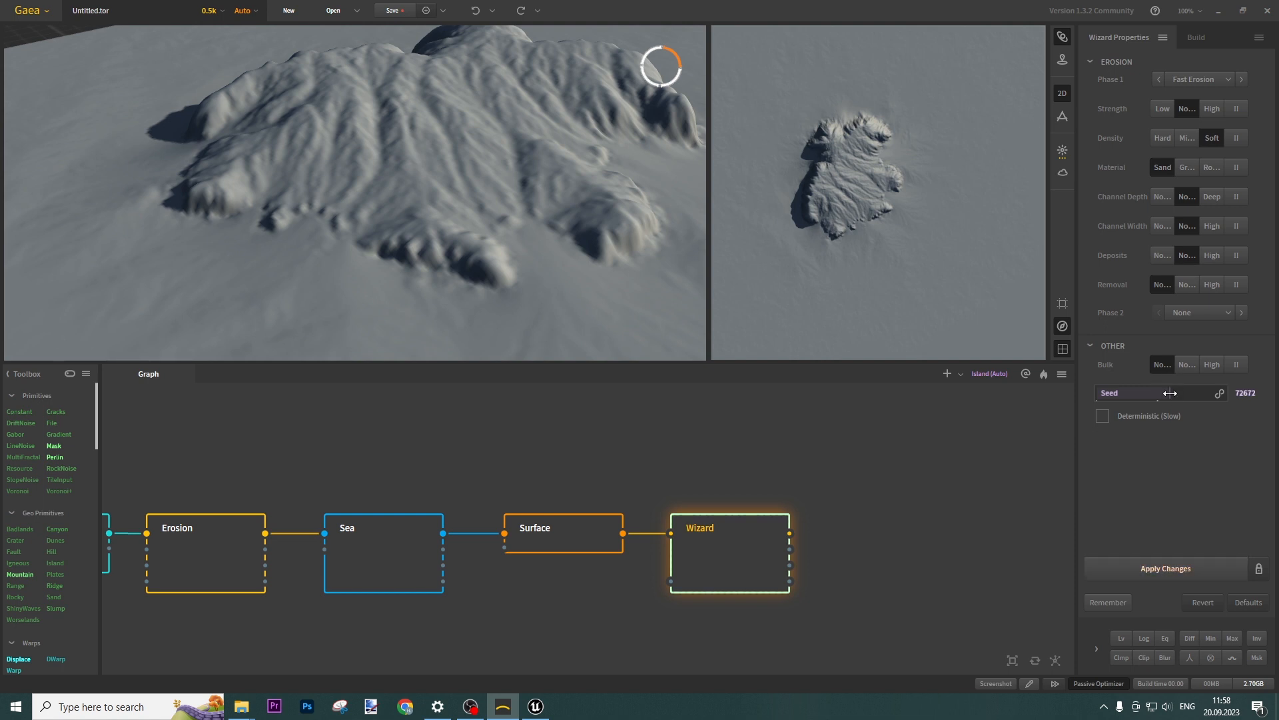
click(1166, 566)
Add a Blur node fed by the Wizard output and line it up beside the Wizard node.
middle_drag(881, 500, 694, 487)
right_click(668, 528)
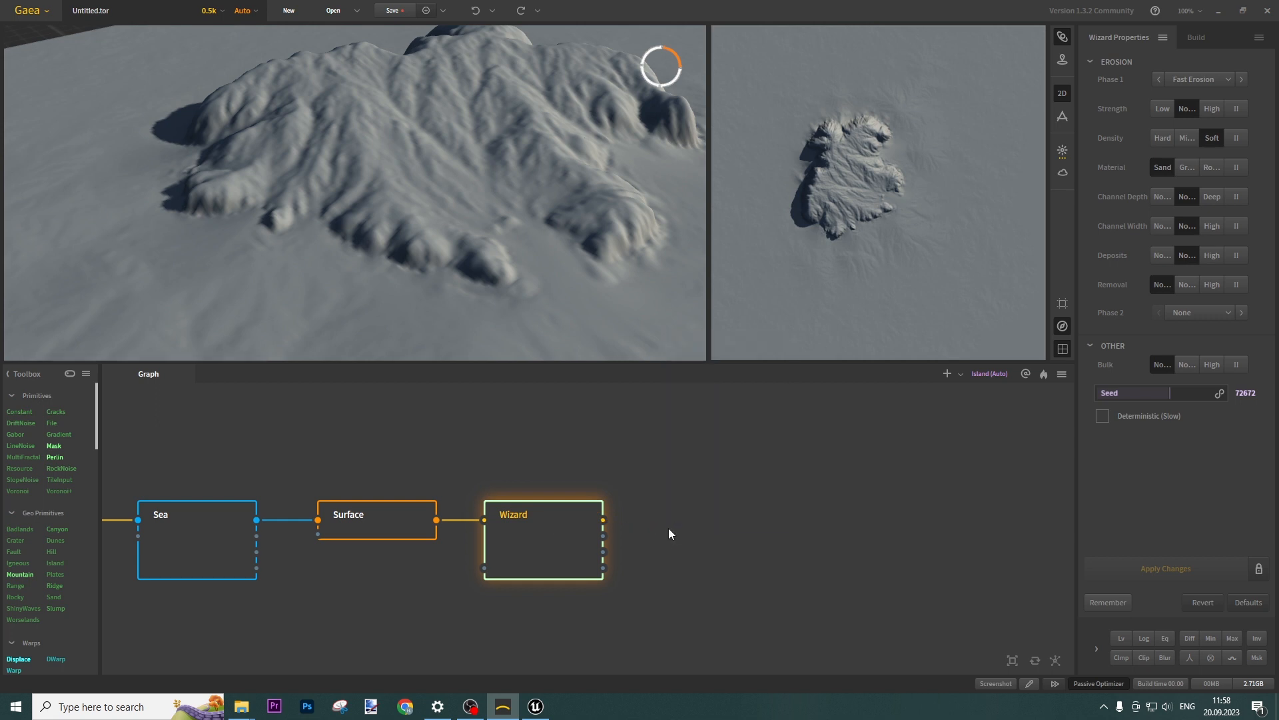
key(Tab)
text(sea)
key(Down)
key(Return)
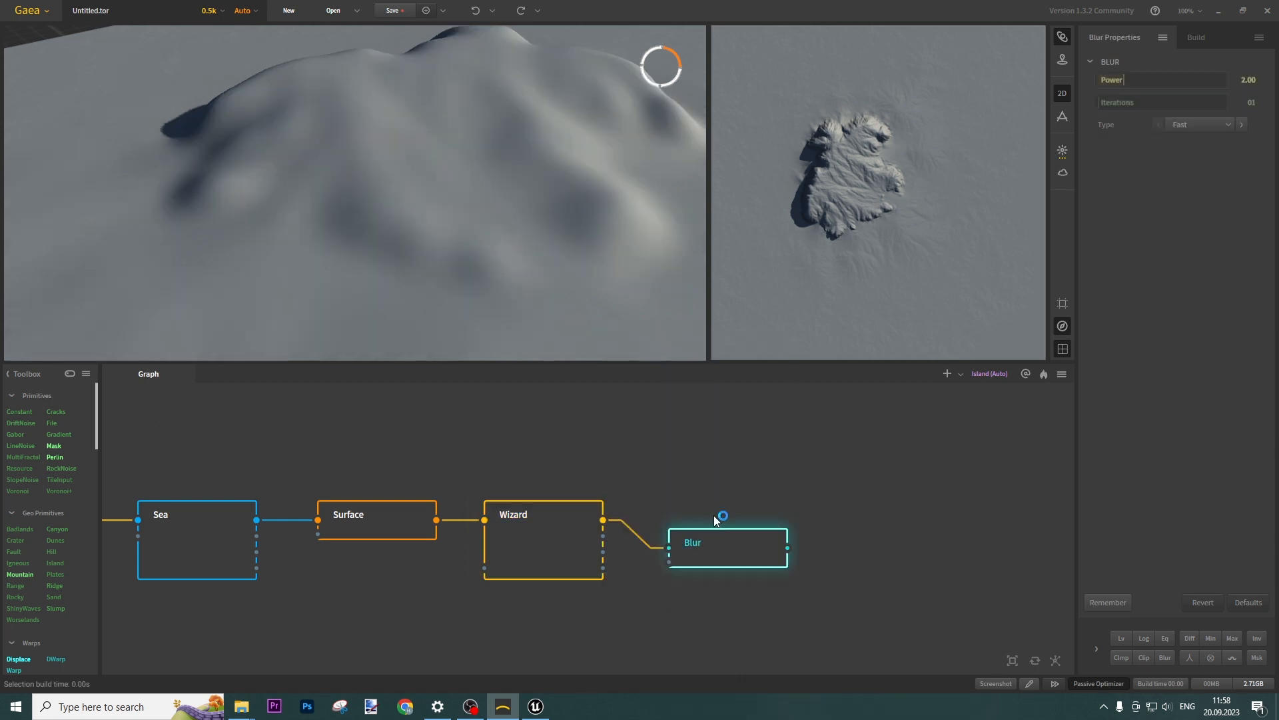
drag(720, 560, 689, 526)
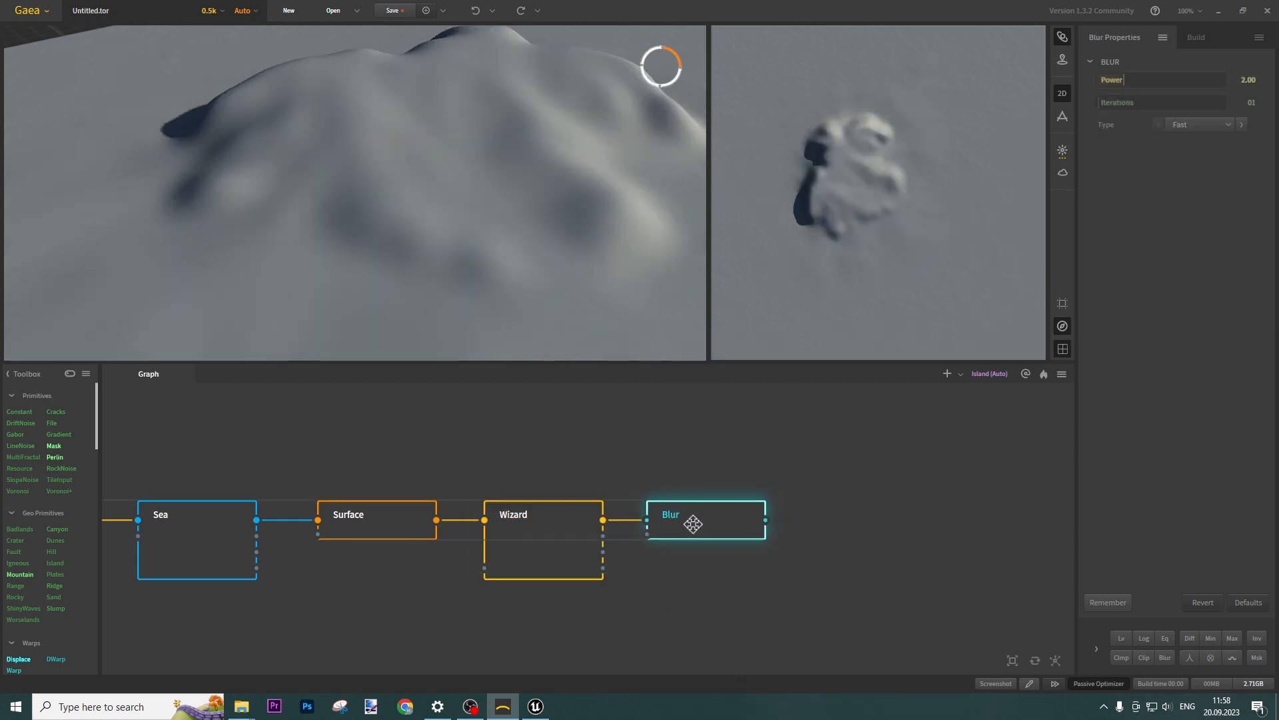
Set the Blur node's power to 0.12 and try lowering it further.
click(1101, 80)
drag(1101, 80, 1099, 80)
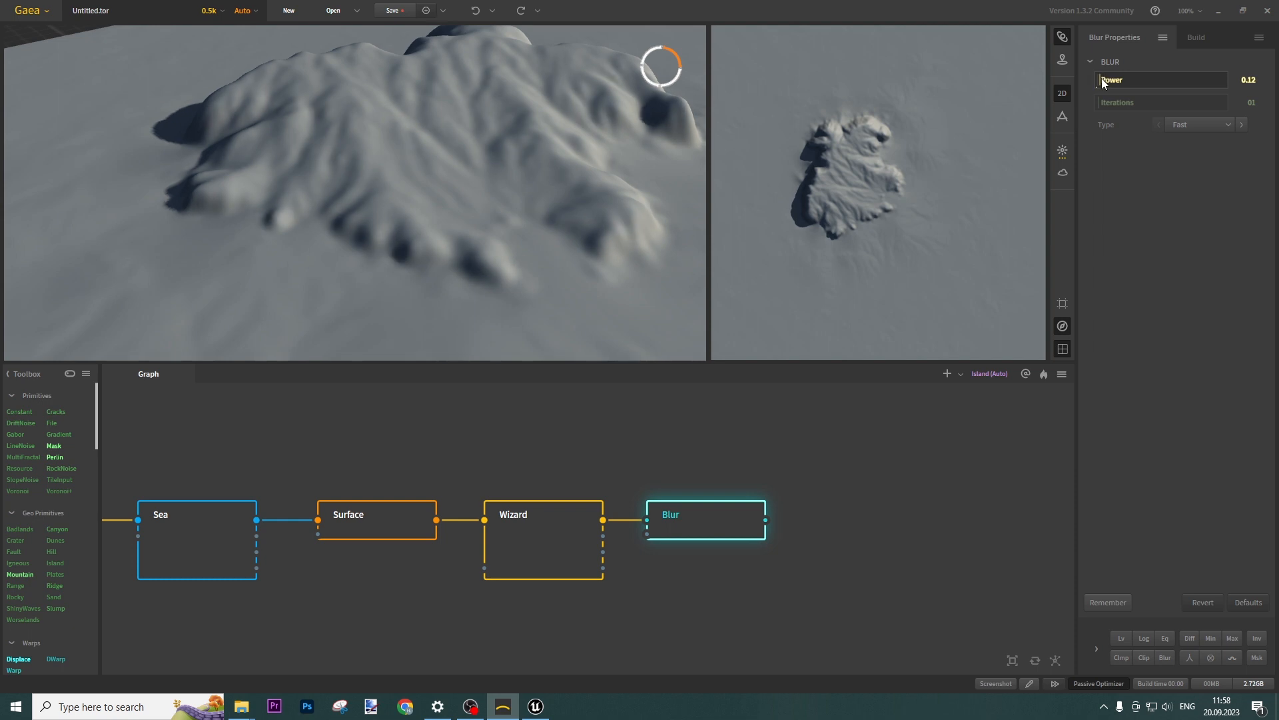
drag(1100, 79, 1083, 83)
Compare with the Wizard node's result and delete the Blur node after it.
click(562, 517)
click(694, 520)
key(Delete)
Set the Wizard's erosion strength to Low and apply the changes.
click(600, 525)
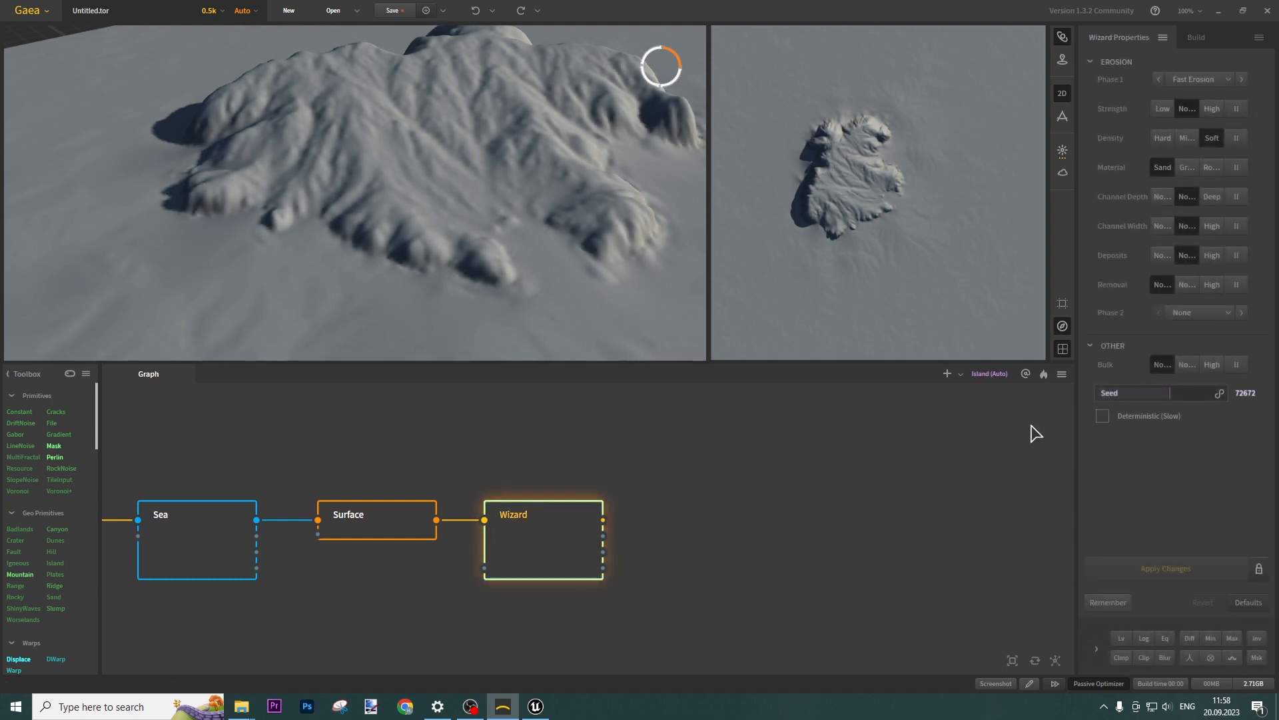
click(1163, 110)
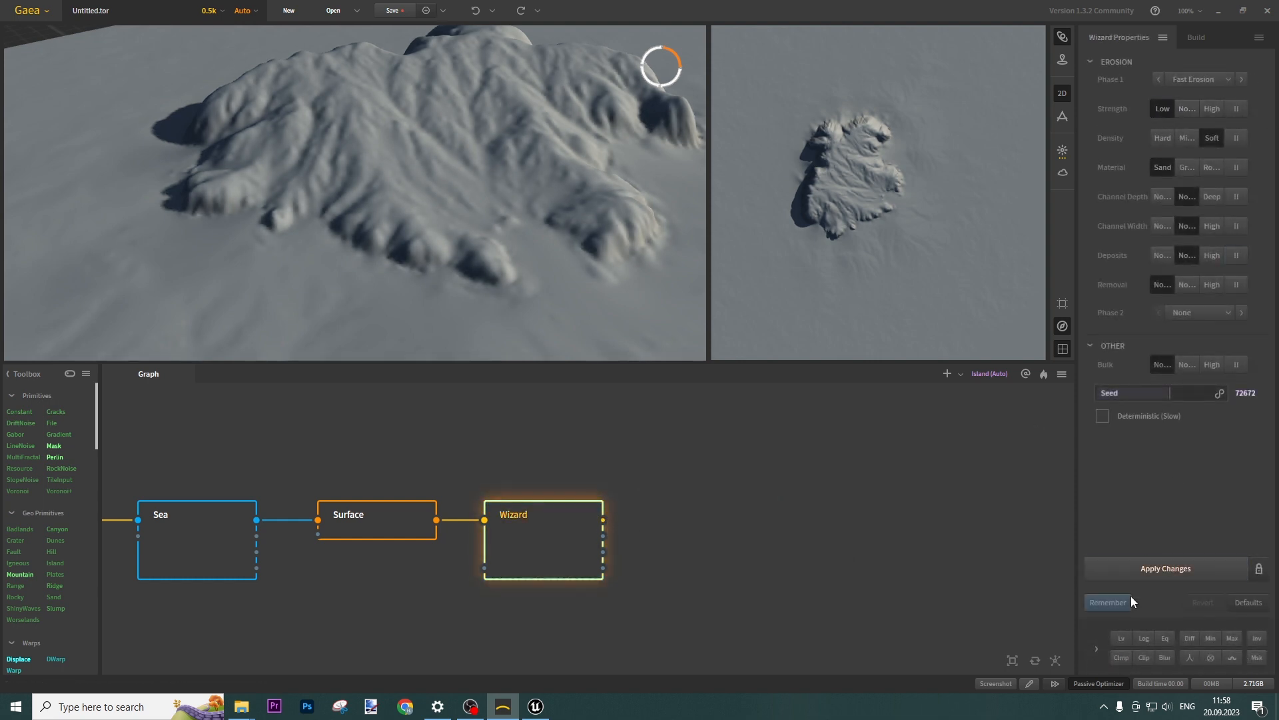
click(1151, 572)
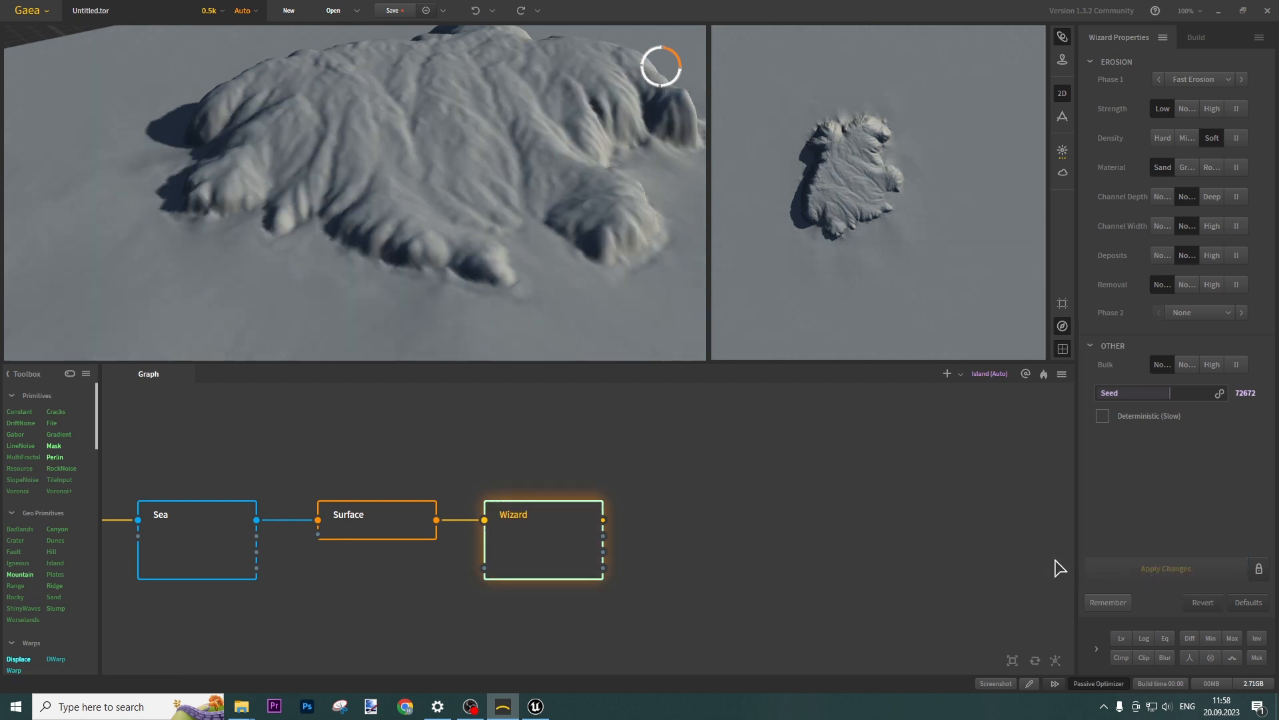
middle_drag(766, 522, 720, 529)
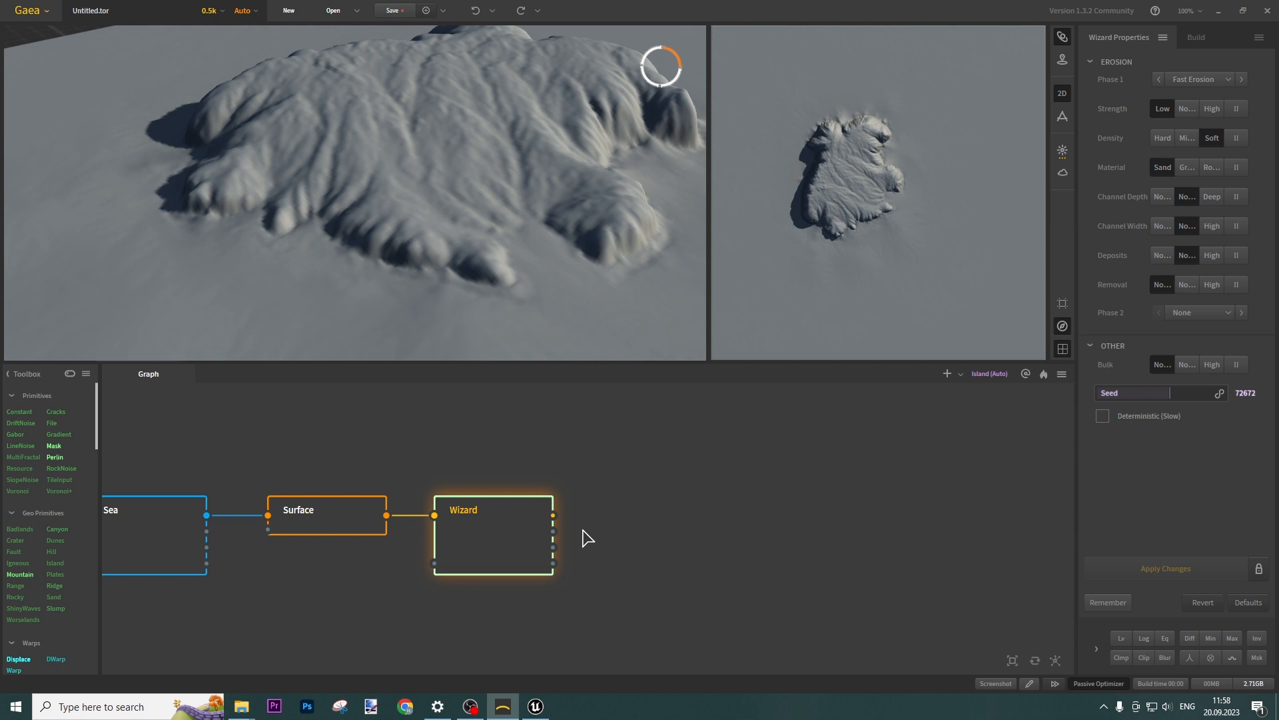
Add a Slope node fed by the Wizard output and place it above and beyond the Wizard node.
drag(554, 517, 646, 498)
text(slop)
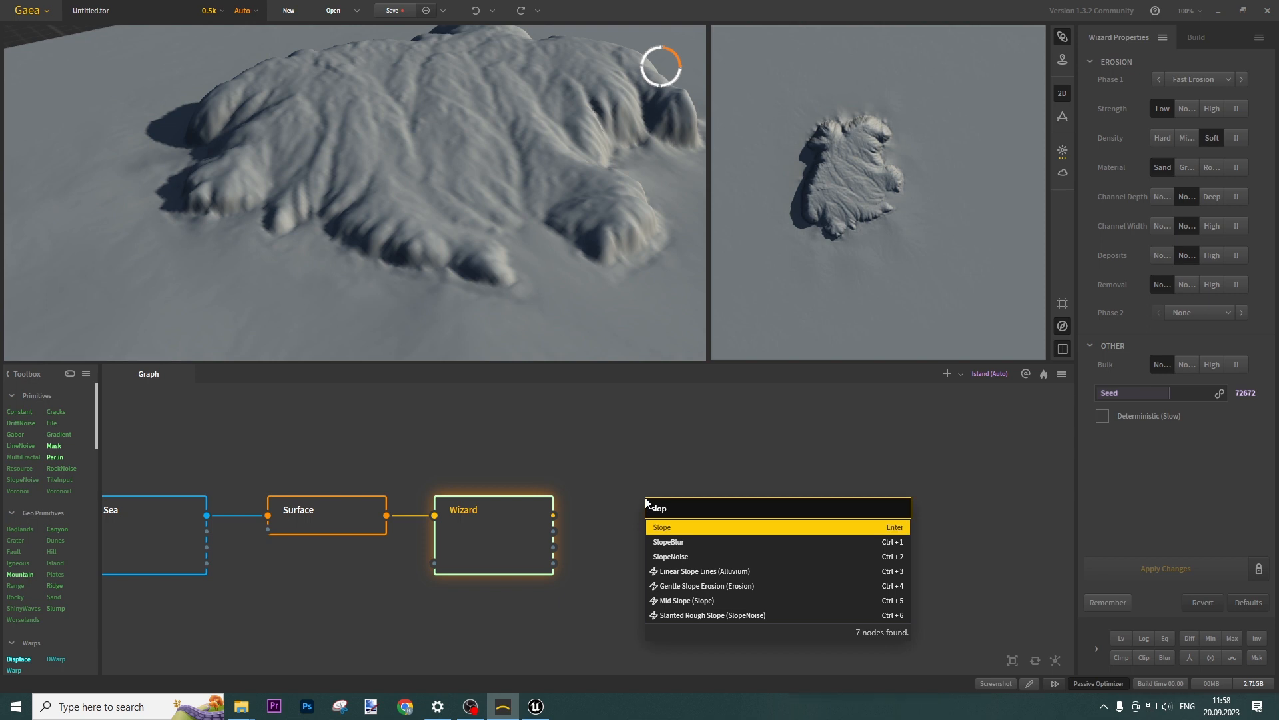
key(Return)
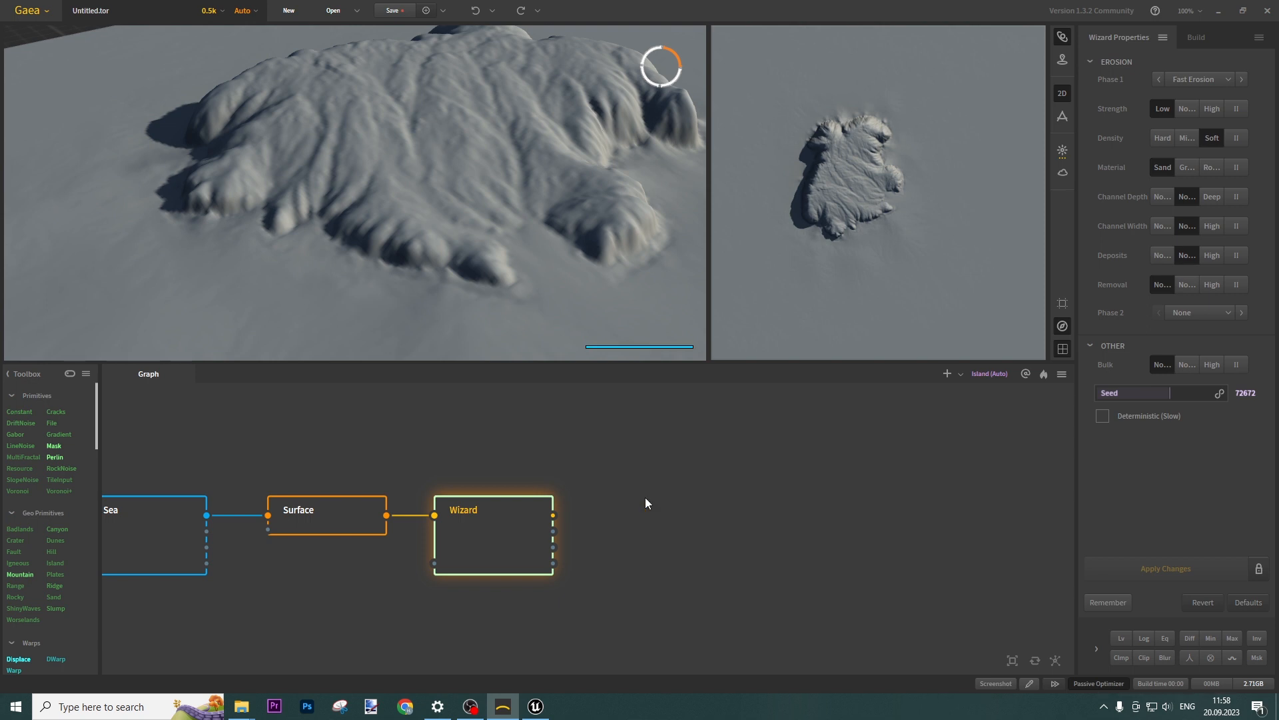
drag(677, 465, 695, 466)
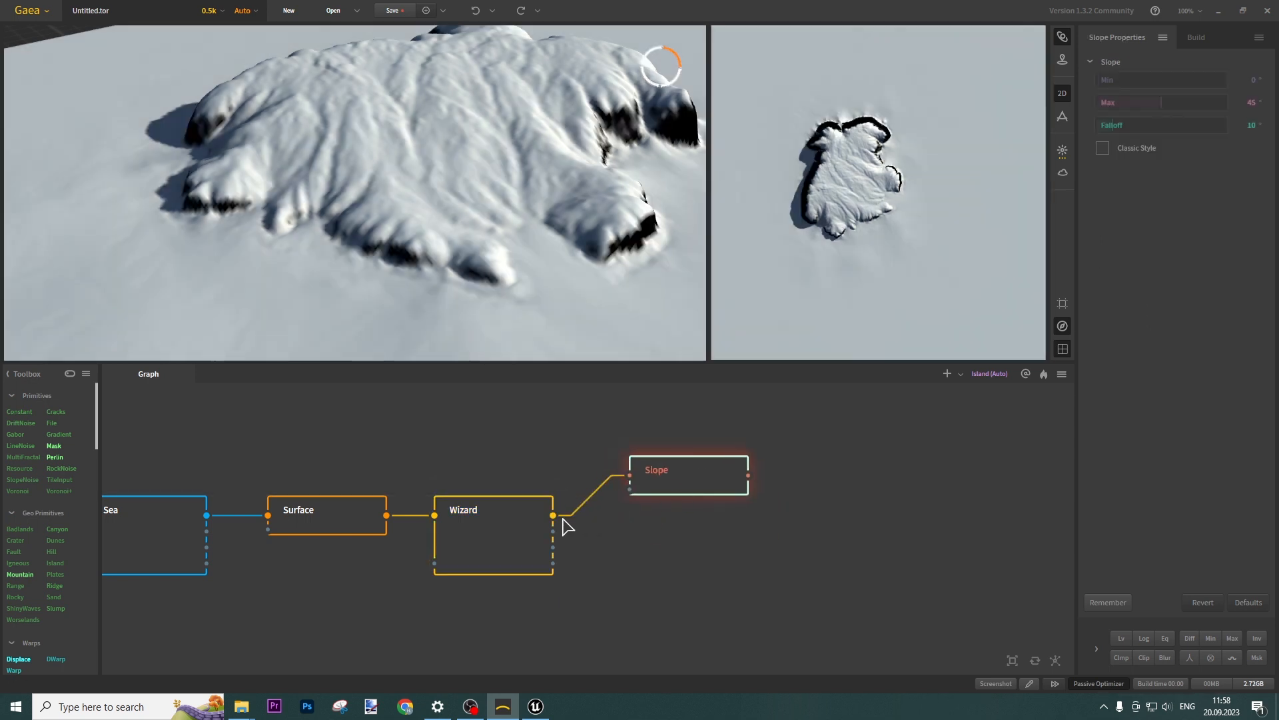
Add a Protrusion node fed by the Wizard output beneath the Slope node and set its power to 10.
right_click(627, 559)
text(protru)
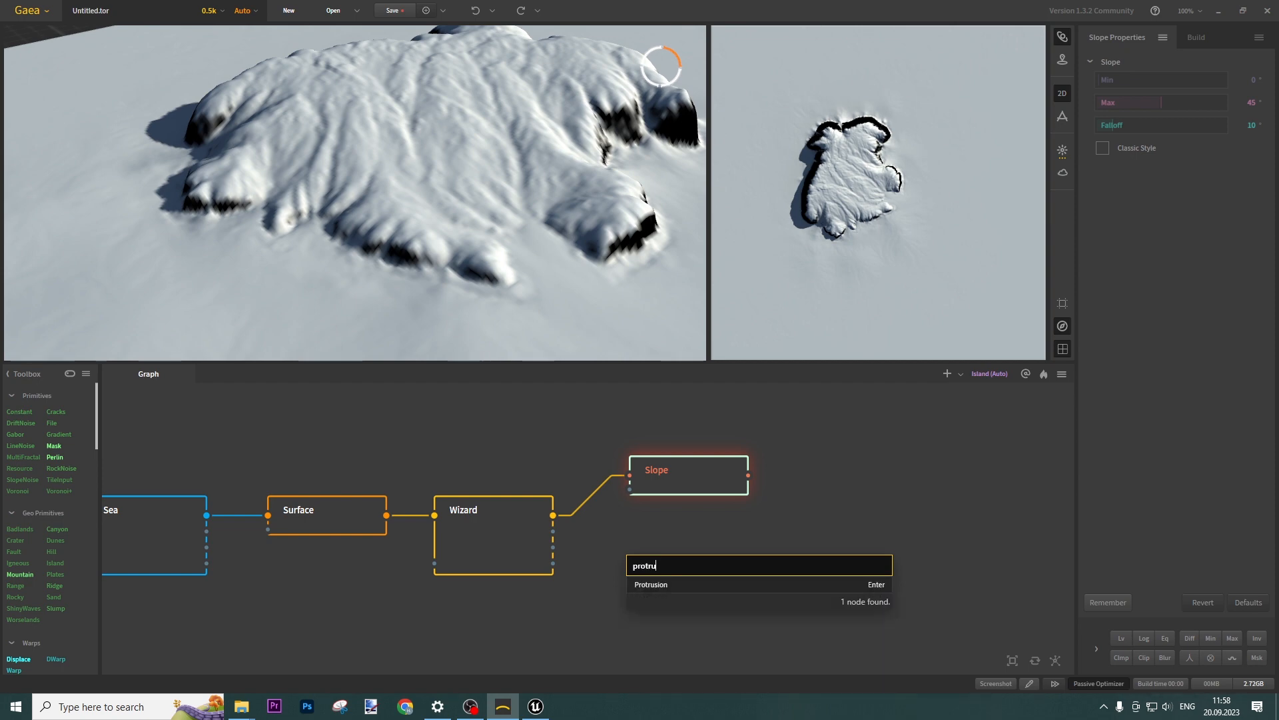
key(Down)
key(Return)
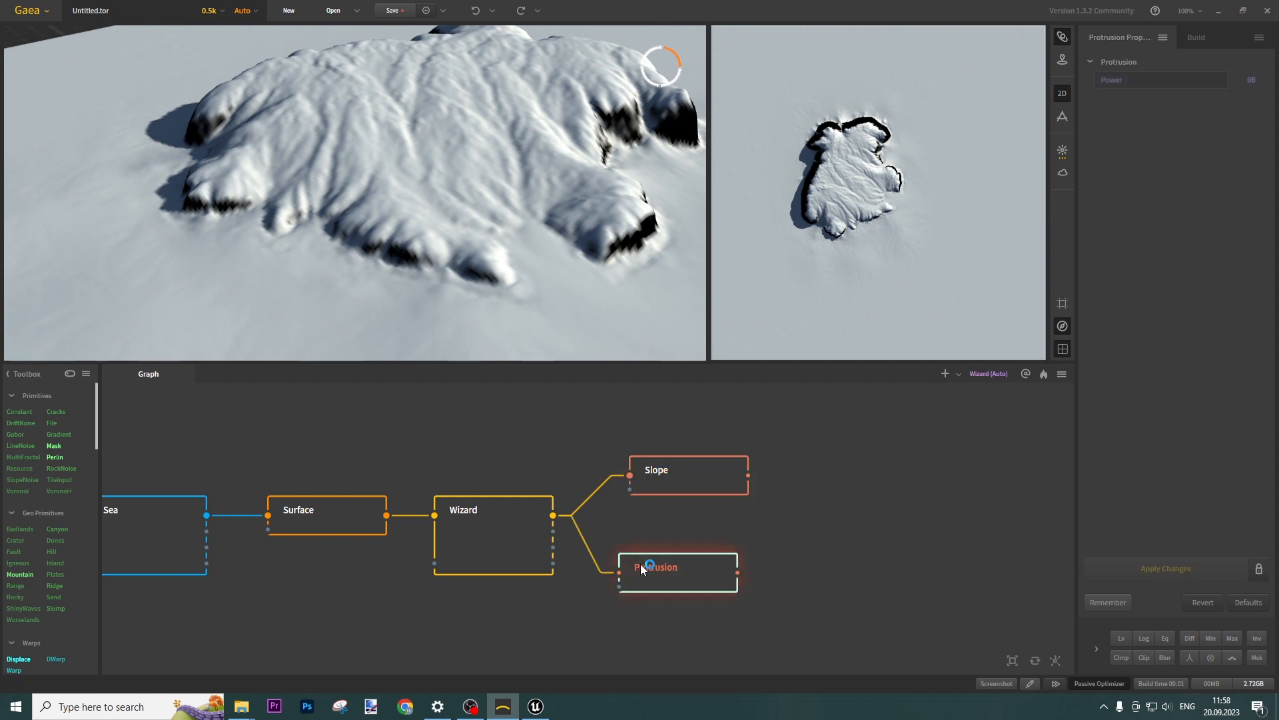
drag(655, 563, 668, 526)
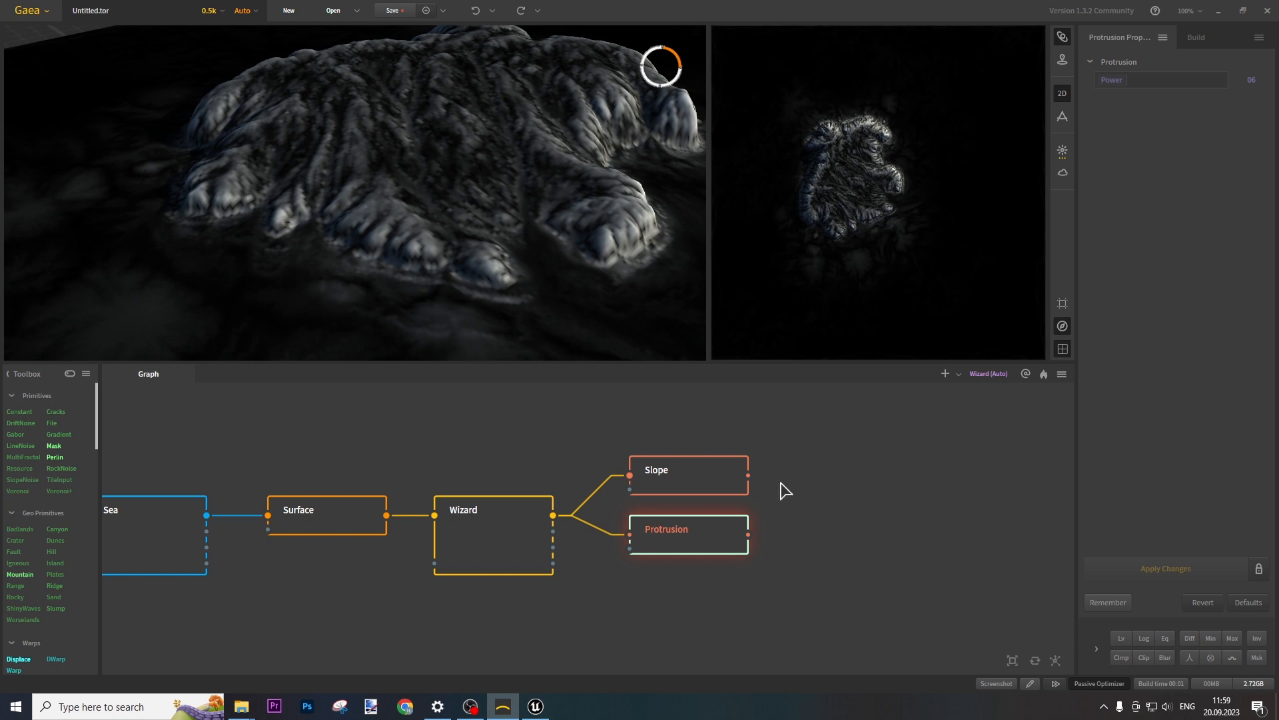
drag(1138, 80, 1149, 81)
click(1179, 564)
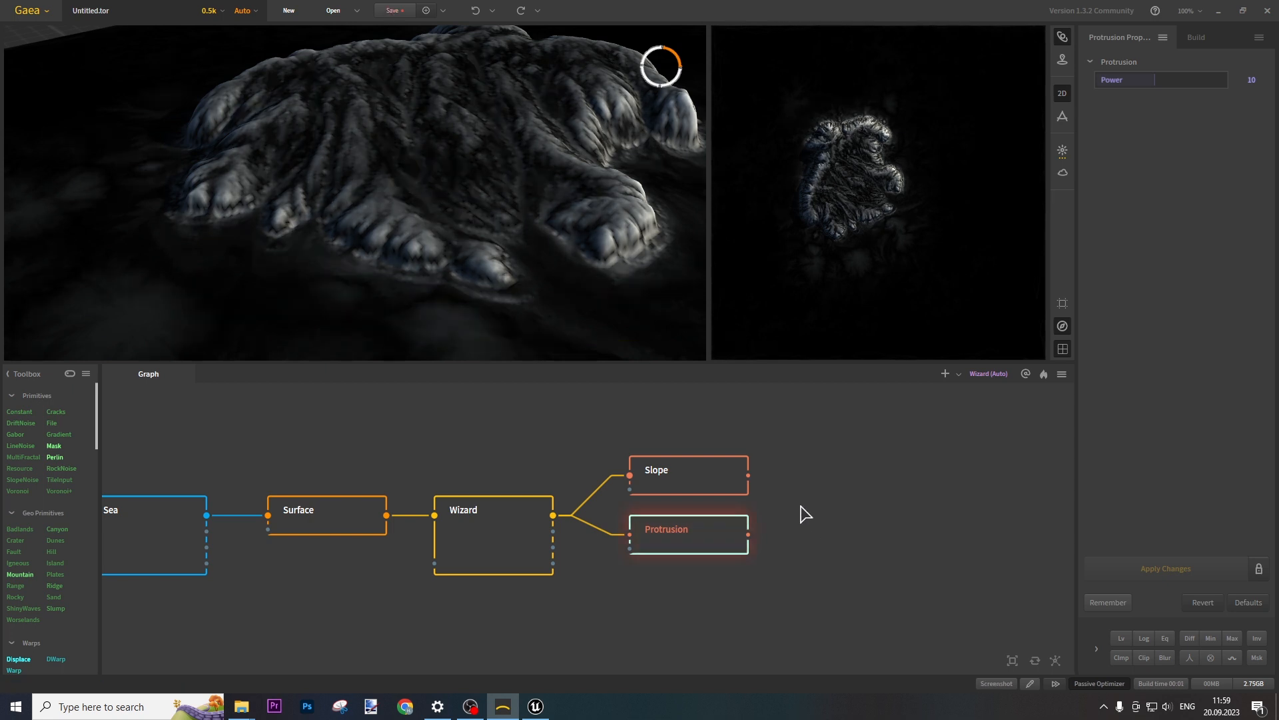
Invert the Slope output with an Invert node and feed the result into the Protrusion node's mask input.
drag(749, 475, 826, 483)
text(inver)
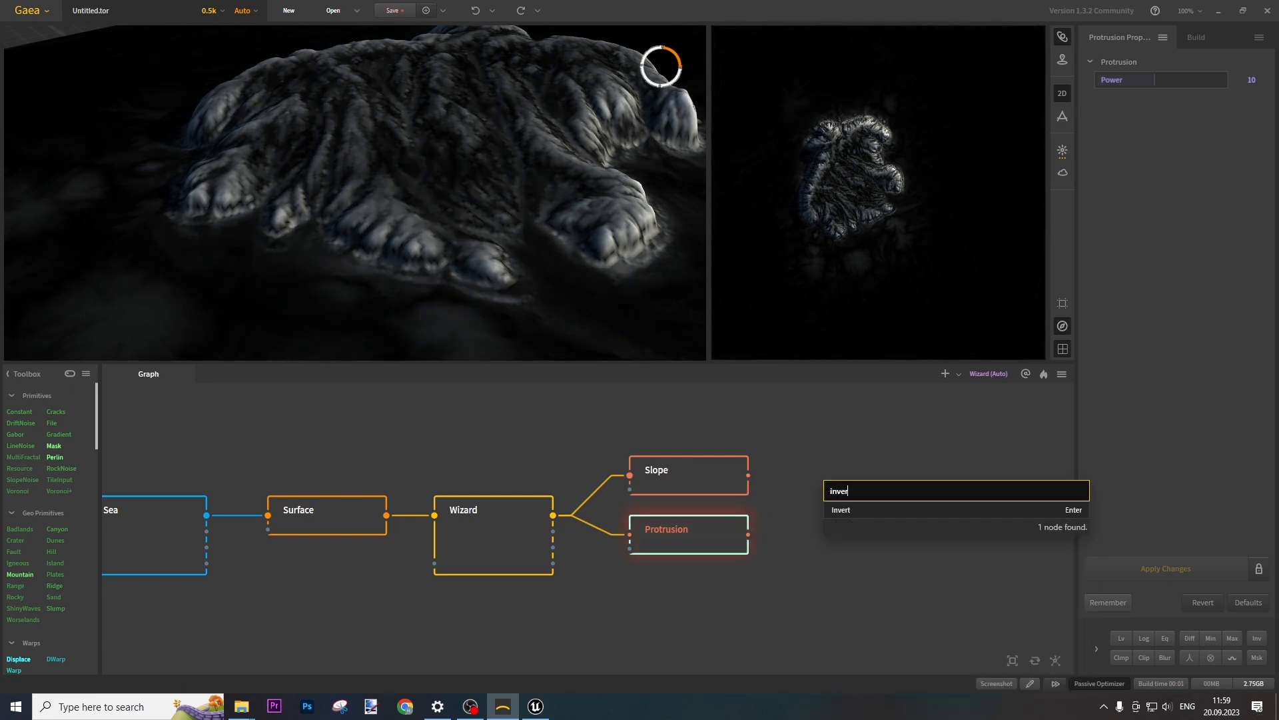
key(Return)
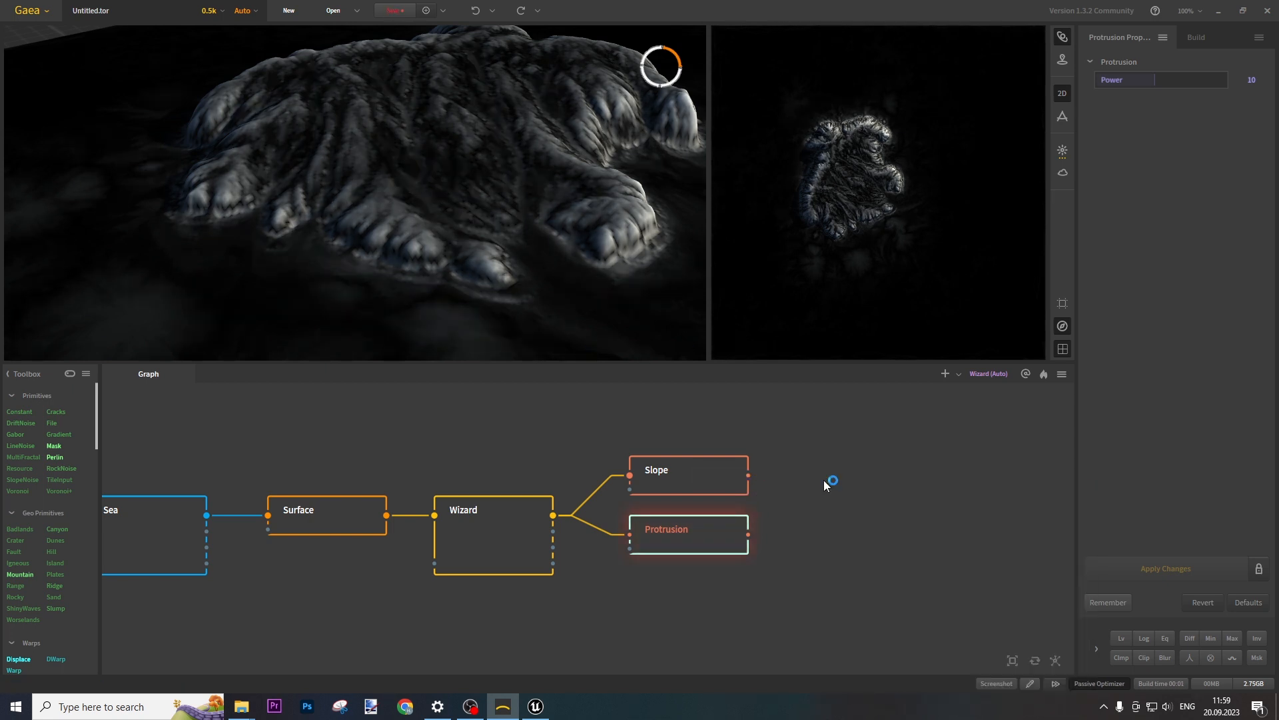
drag(883, 505, 631, 555)
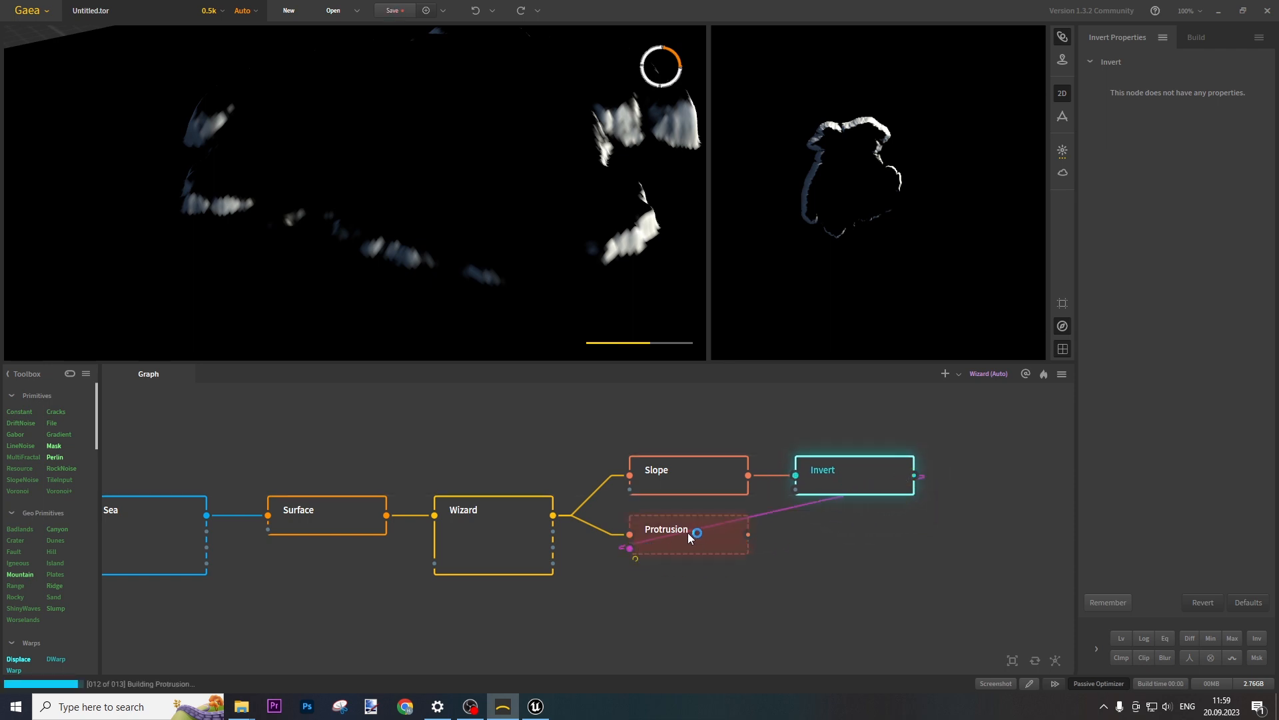
Set the Slope node's minimum to 60°, maximum to 75° and falloff to 3°.
click(679, 468)
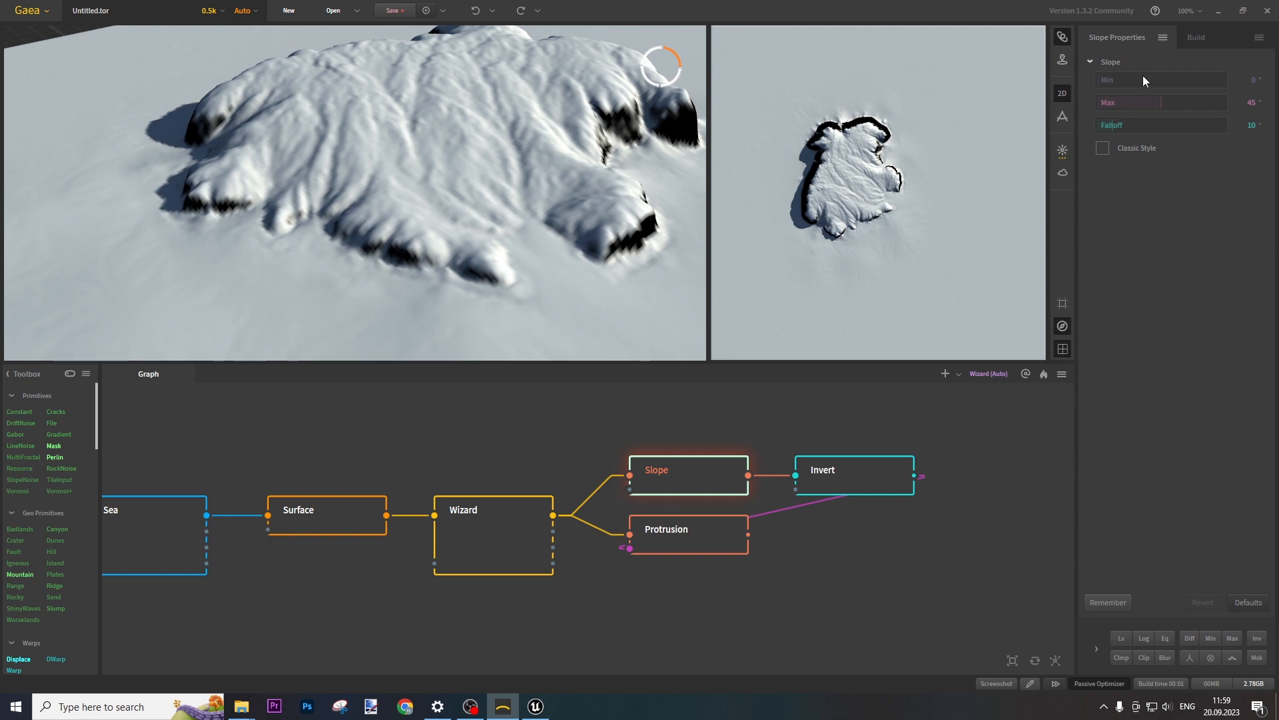
drag(1143, 78, 1184, 78)
double_click(1257, 83)
key(Return)
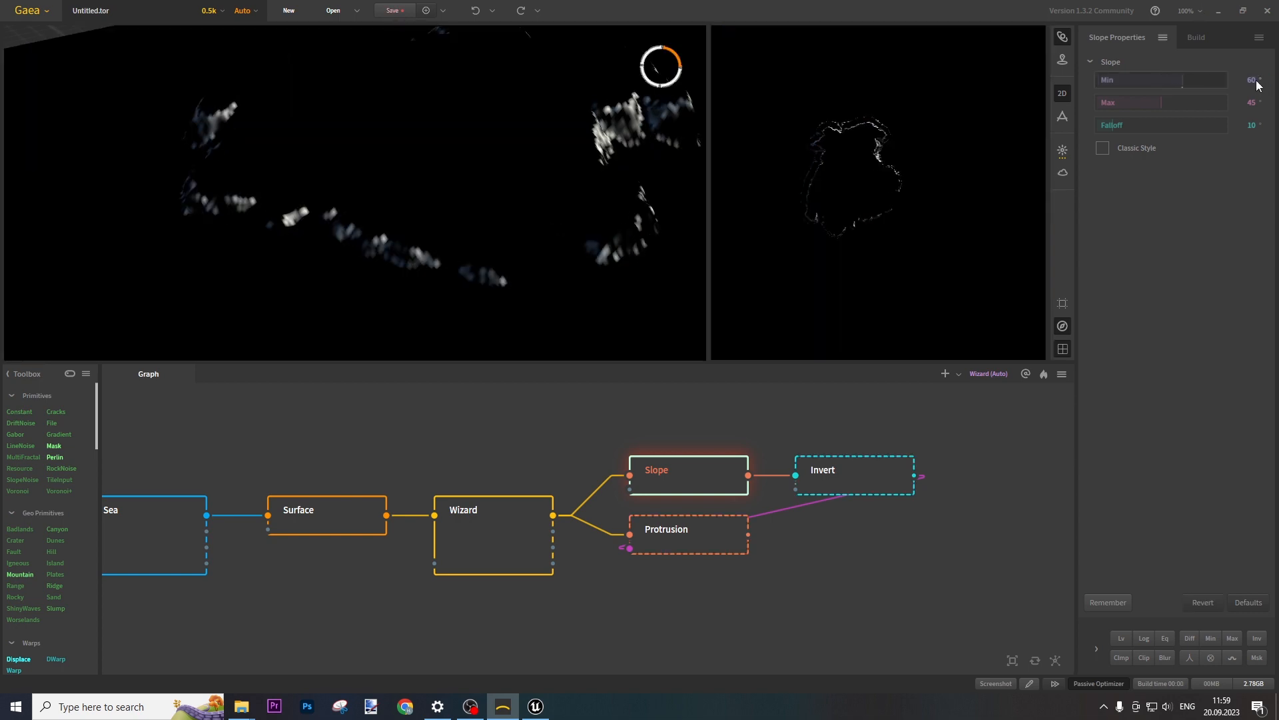
double_click(1252, 104)
key(Return)
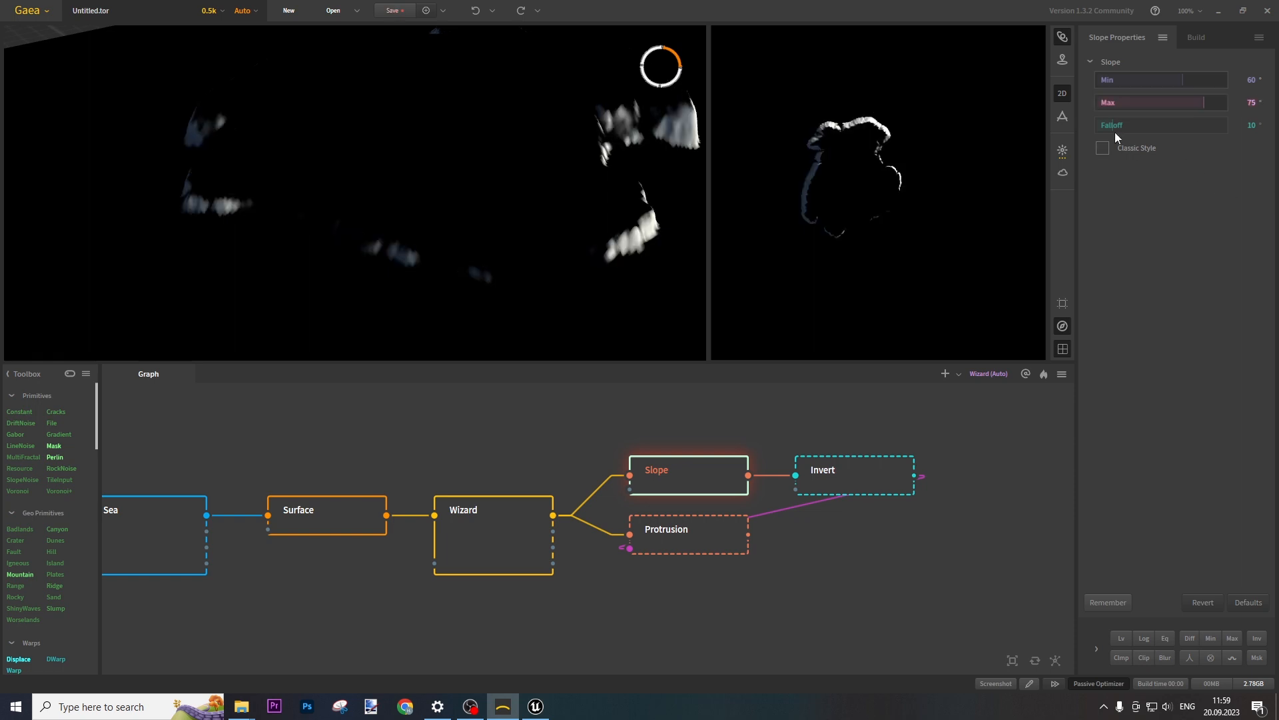
drag(1111, 127, 1101, 124)
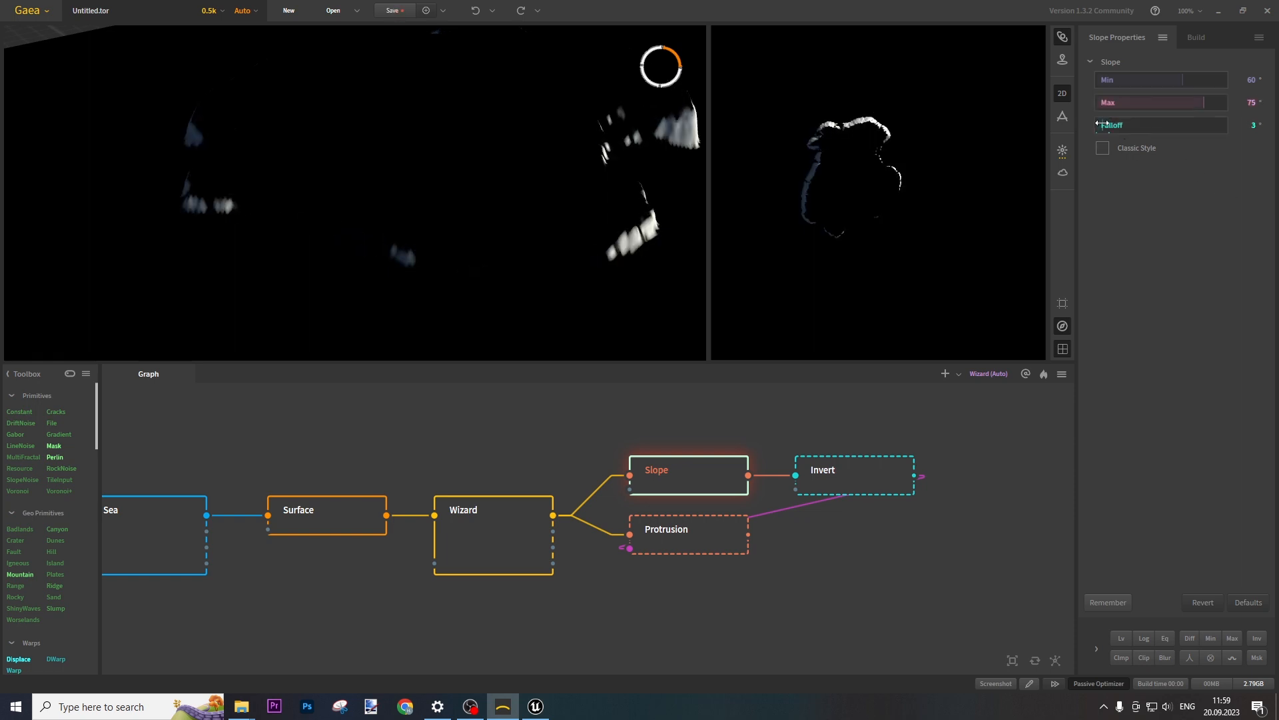
Inspect the slope mask on the terrain and raise the Slope node's maximum to 80°.
drag(254, 238, 198, 329)
click(1255, 103)
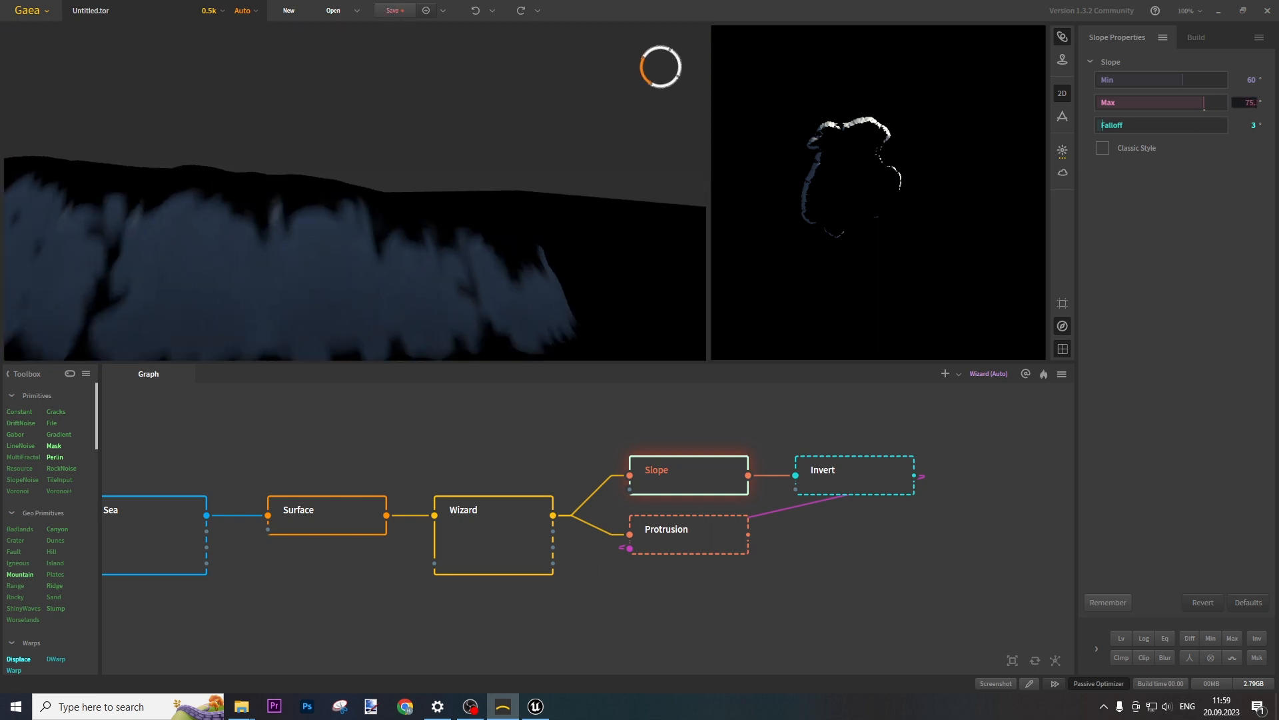
key(Return)
drag(375, 251, 504, 238)
scroll(438, 212, up, 2)
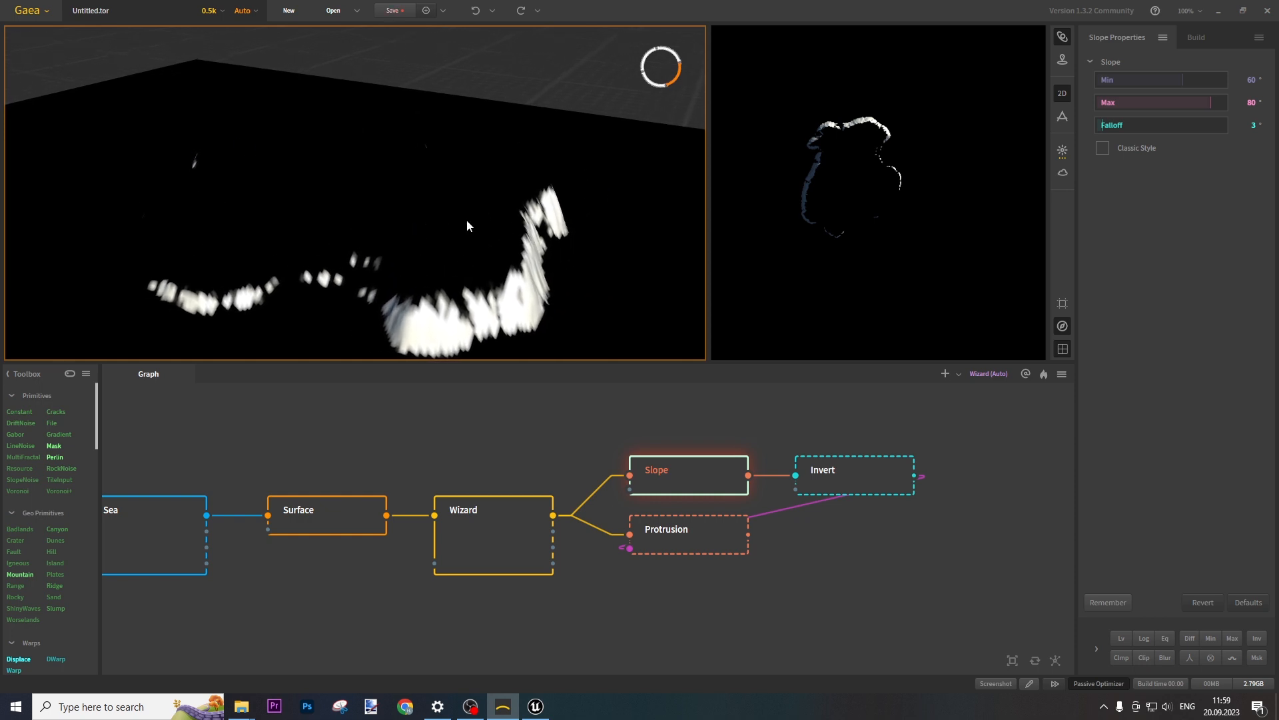
Preview the Invert and Protrusion node results on the terrain.
click(877, 486)
click(712, 534)
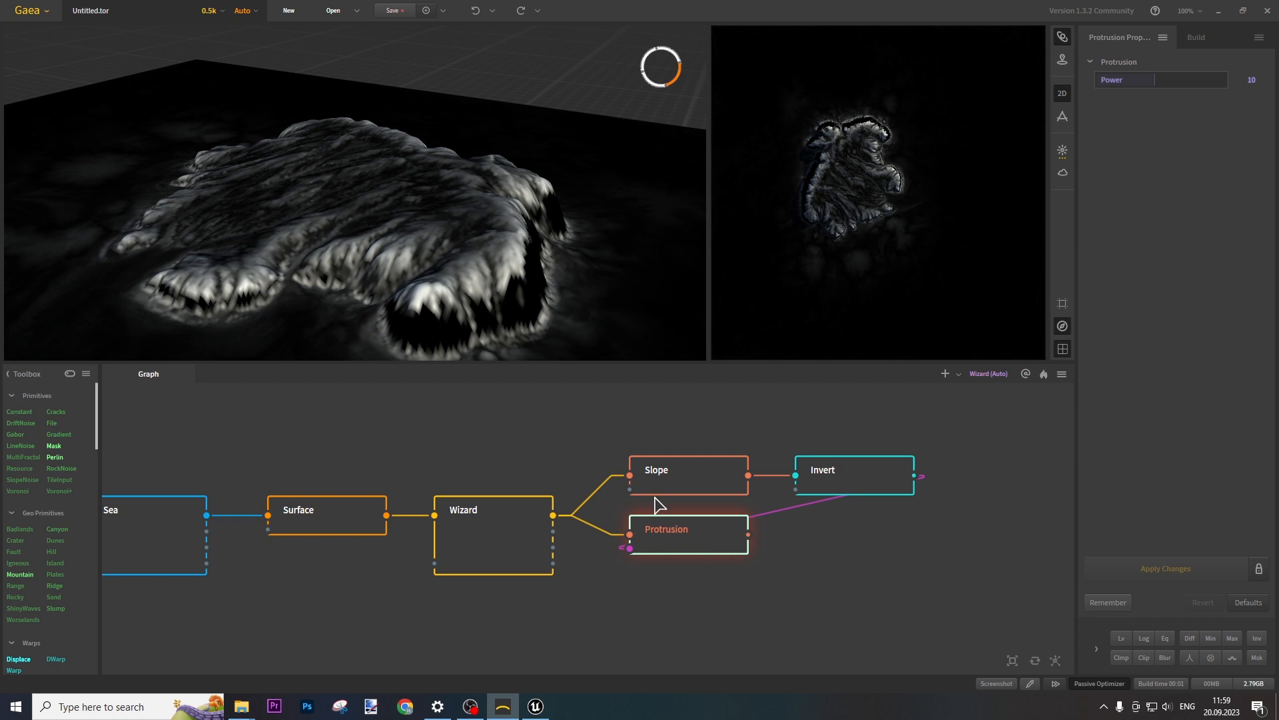
drag(354, 249, 409, 255)
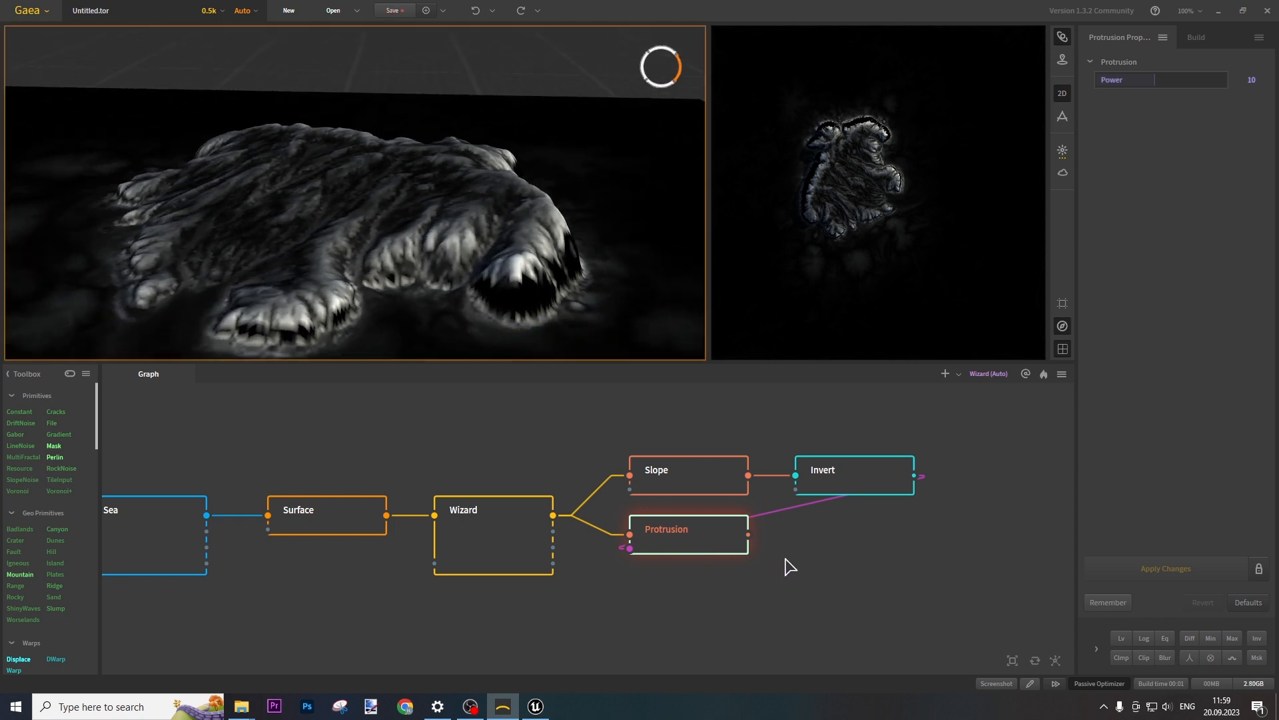
Add a Growth node beneath the Protrusion node and feed it with the Wizard output.
middle_drag(677, 608, 649, 591)
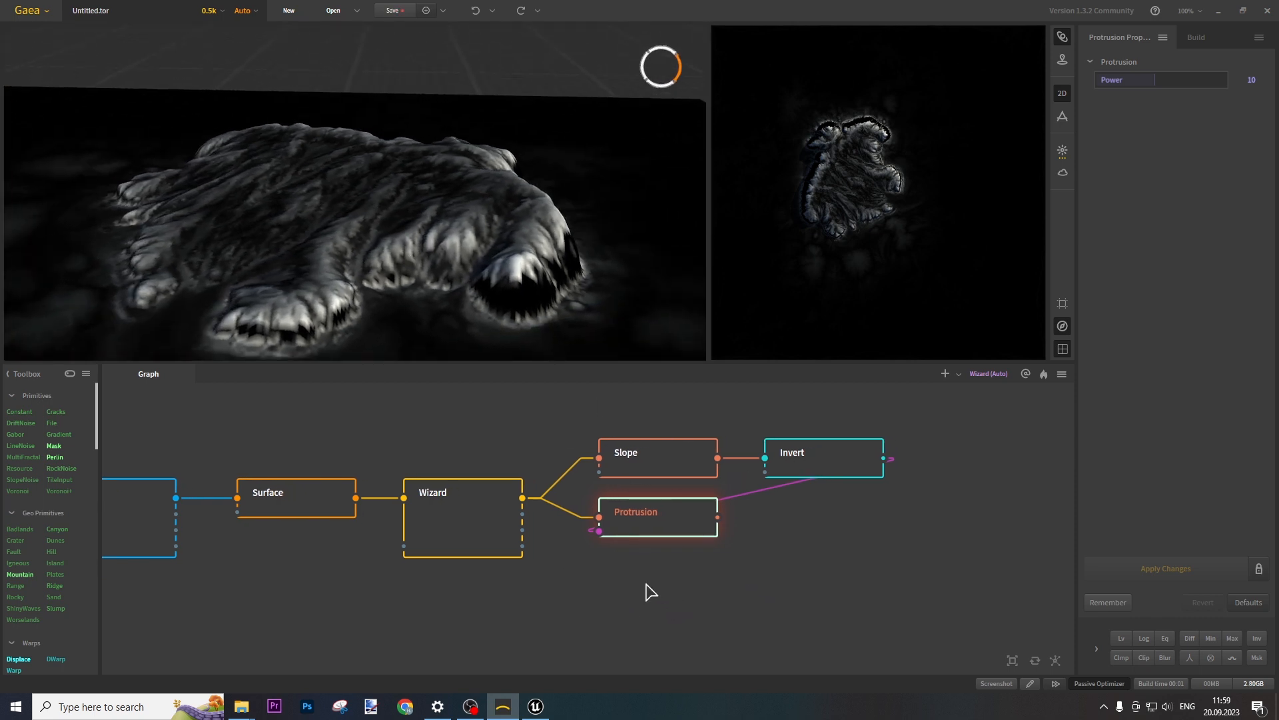
scroll(46, 577, down, 10)
scroll(54, 573, down, 8)
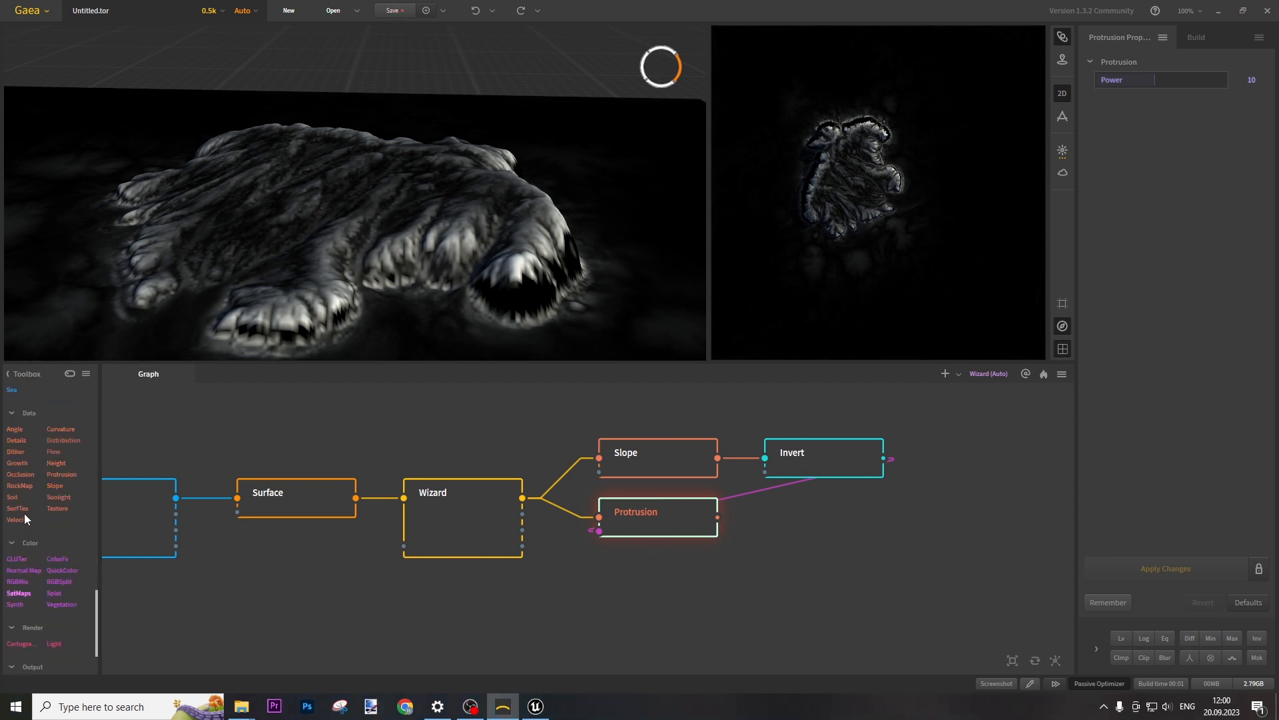
drag(19, 462, 636, 594)
drag(524, 499, 656, 587)
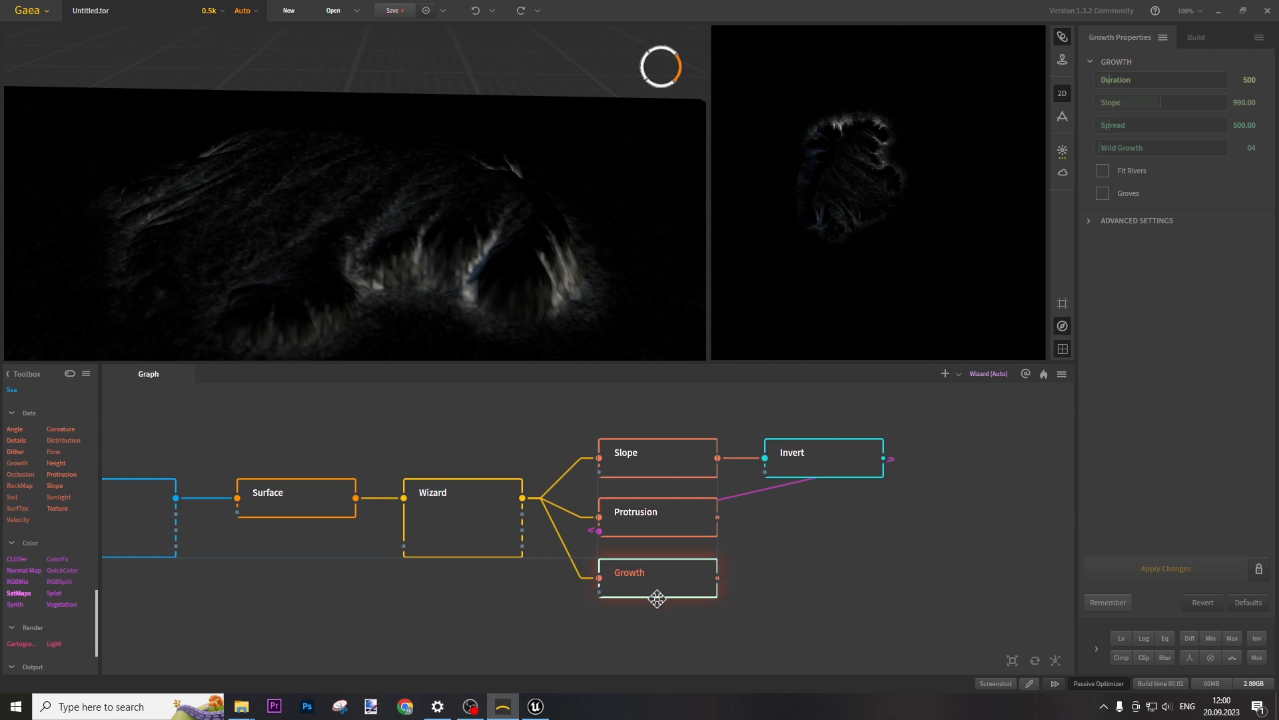
Add a second Invert node fed by the Protrusion output and align it beneath the first Invert node.
drag(717, 517, 785, 517)
text(inve)
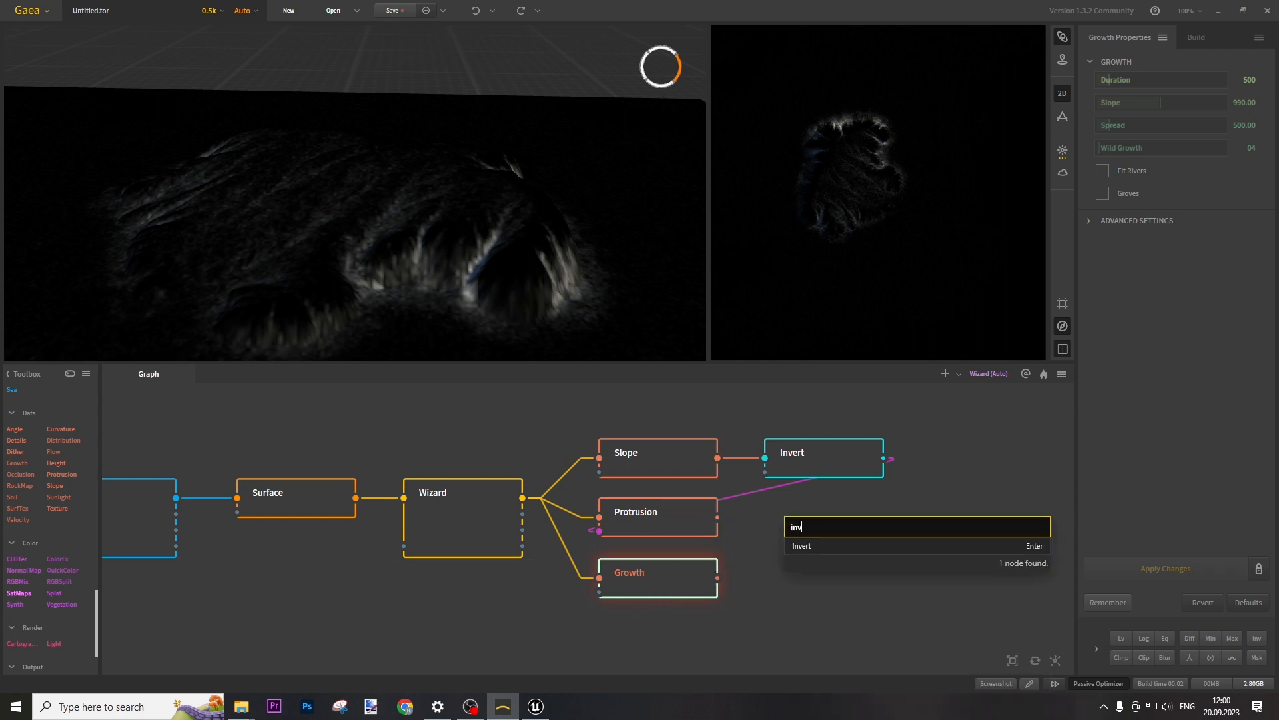
key(Down)
key(Return)
drag(811, 535, 802, 520)
Merge both Invert outputs in a Combine node and add a second Combine node joining its result with the Wizard output.
drag(884, 459, 884, 518)
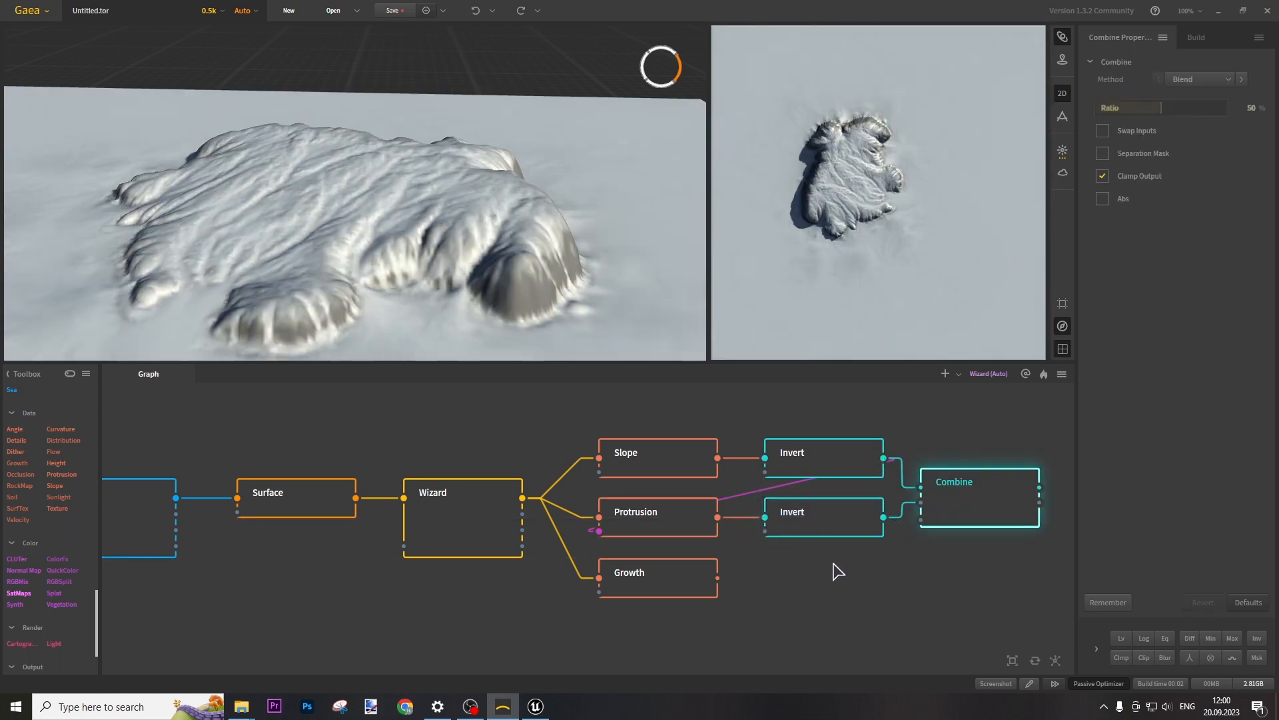
scroll(751, 589, down, 2)
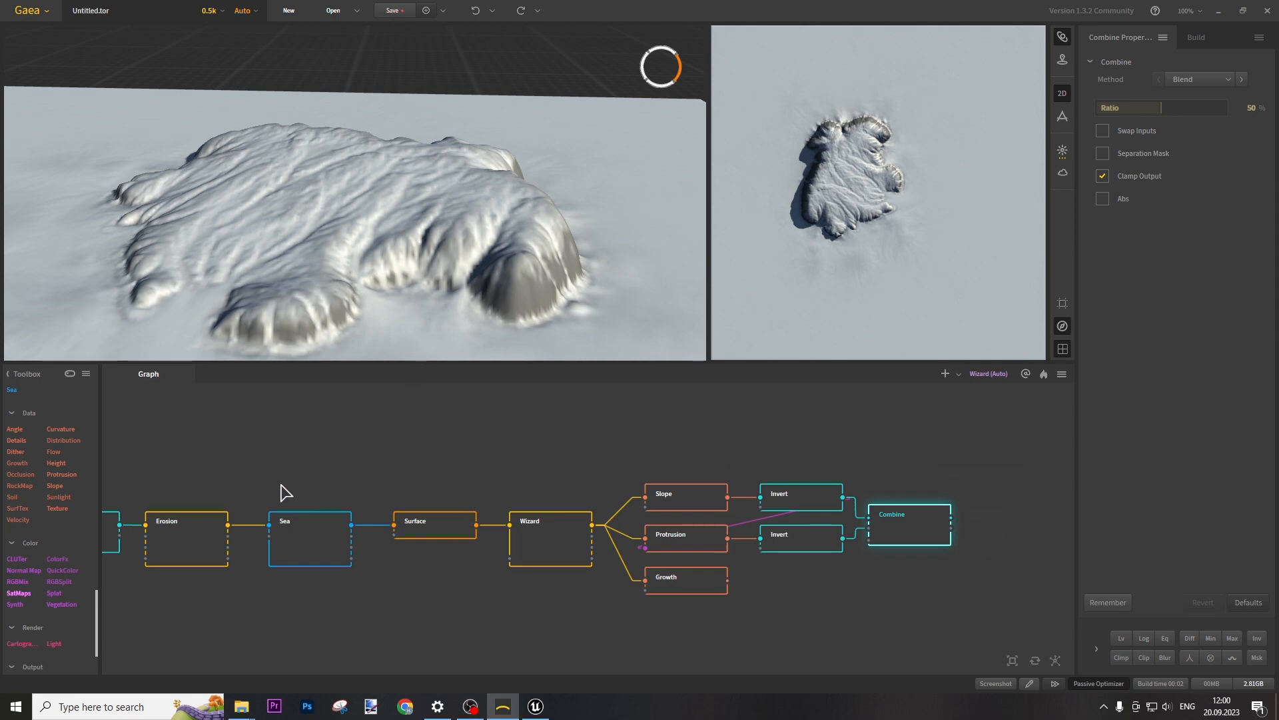
middle_drag(420, 479, 351, 423)
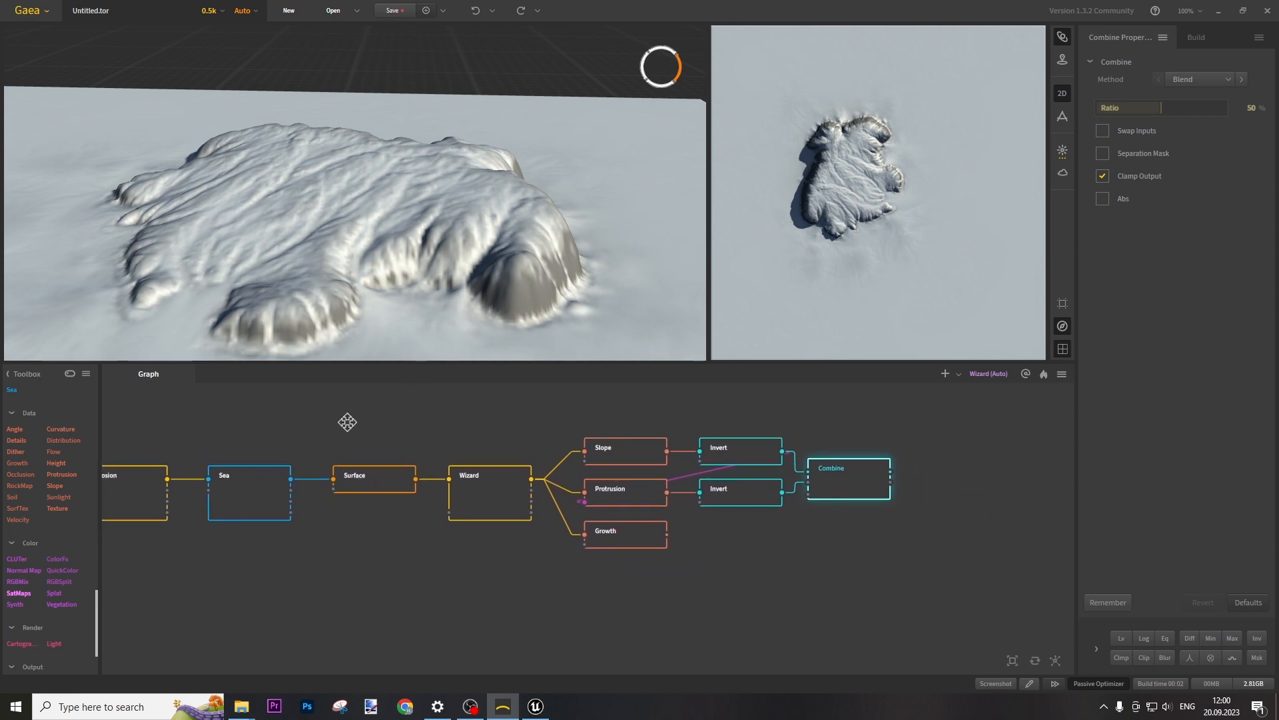
drag(406, 476, 882, 472)
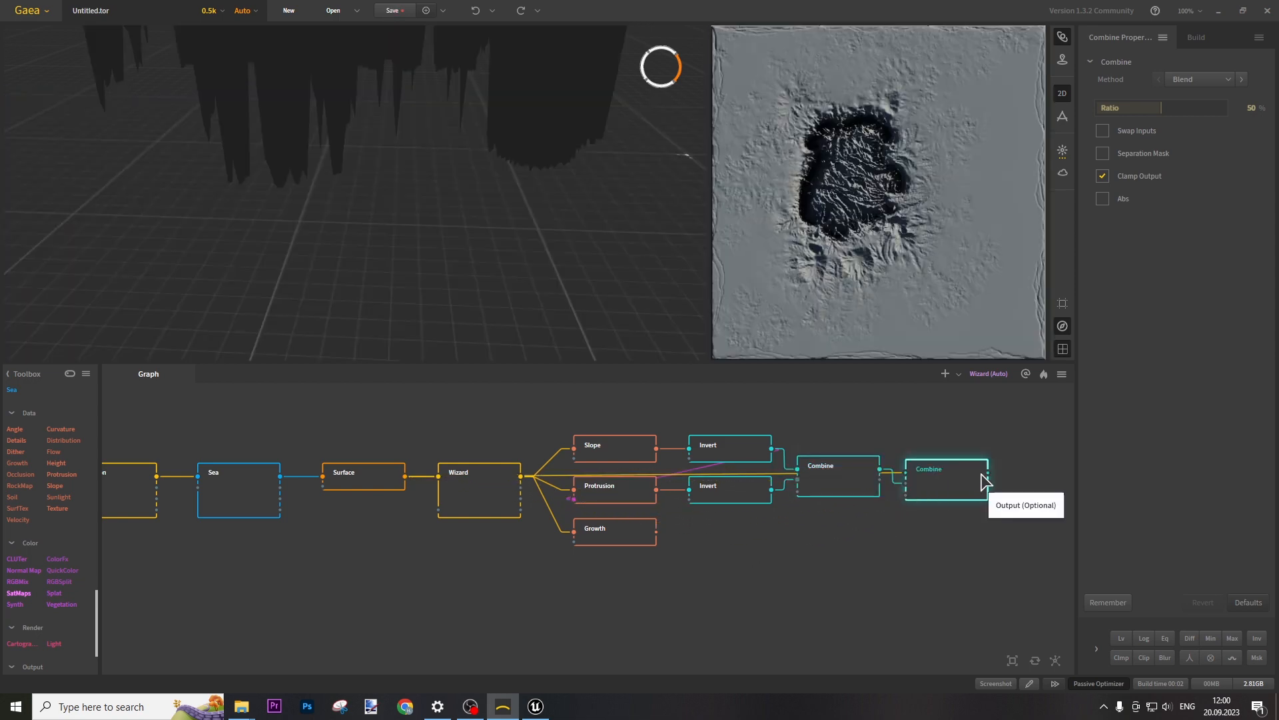
Feed the second Combine output into the Growth node's mask input and preview the Growth node.
drag(820, 548, 694, 523)
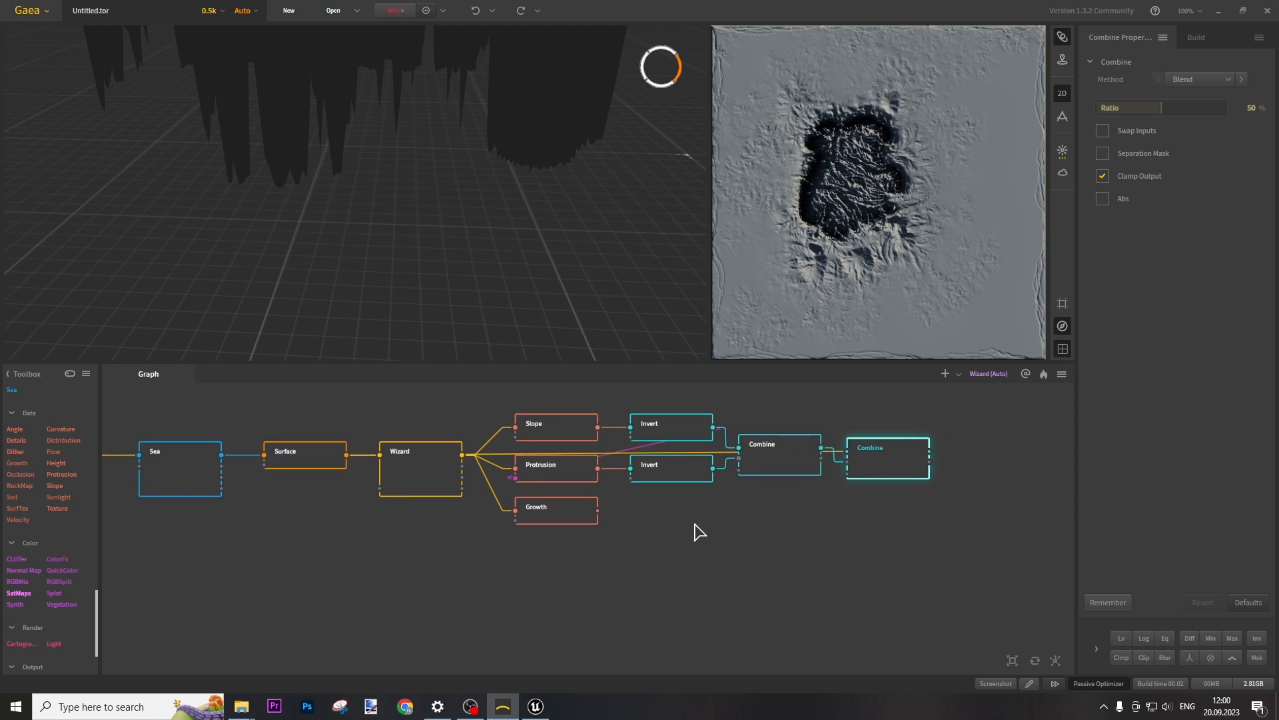
drag(930, 453, 517, 525)
click(545, 519)
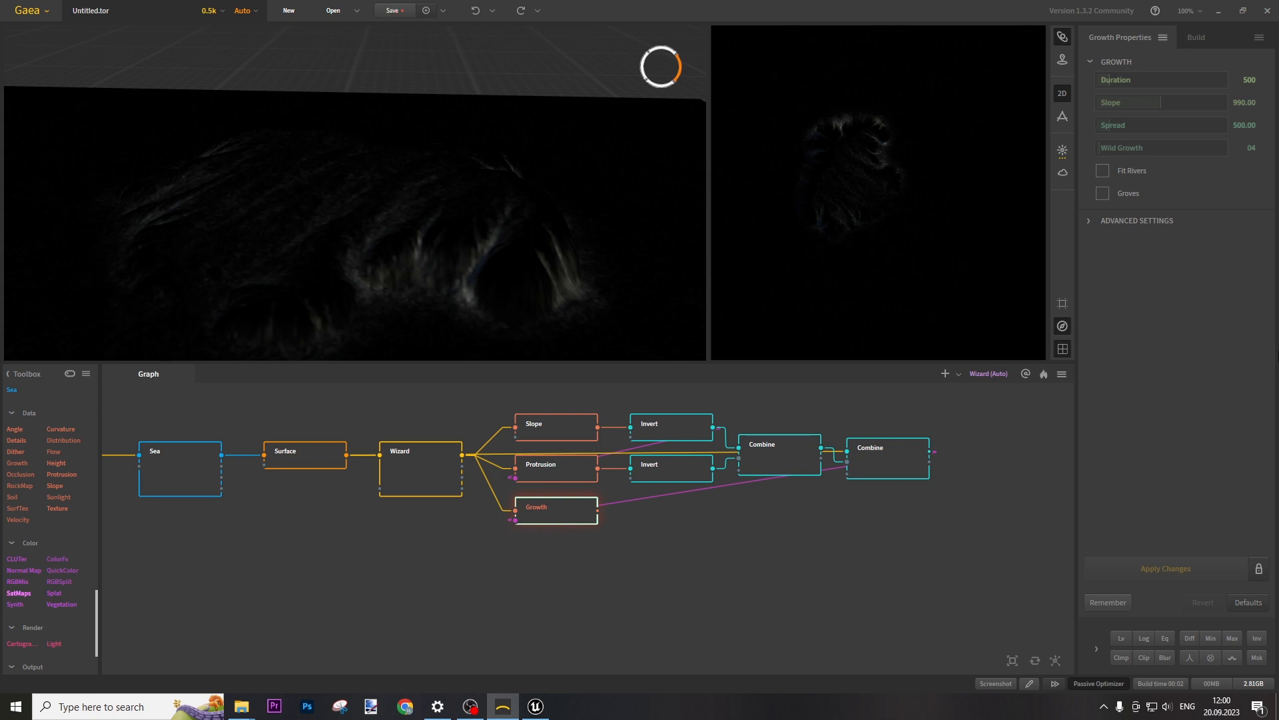
Set the Growth node's duration to 1000, slope to 200 and spread to 1000.
click(1243, 80)
text(1)
text(0)
key(Return)
click(1246, 103)
text(200)
key(Tab)
text(1000)
key(Return)
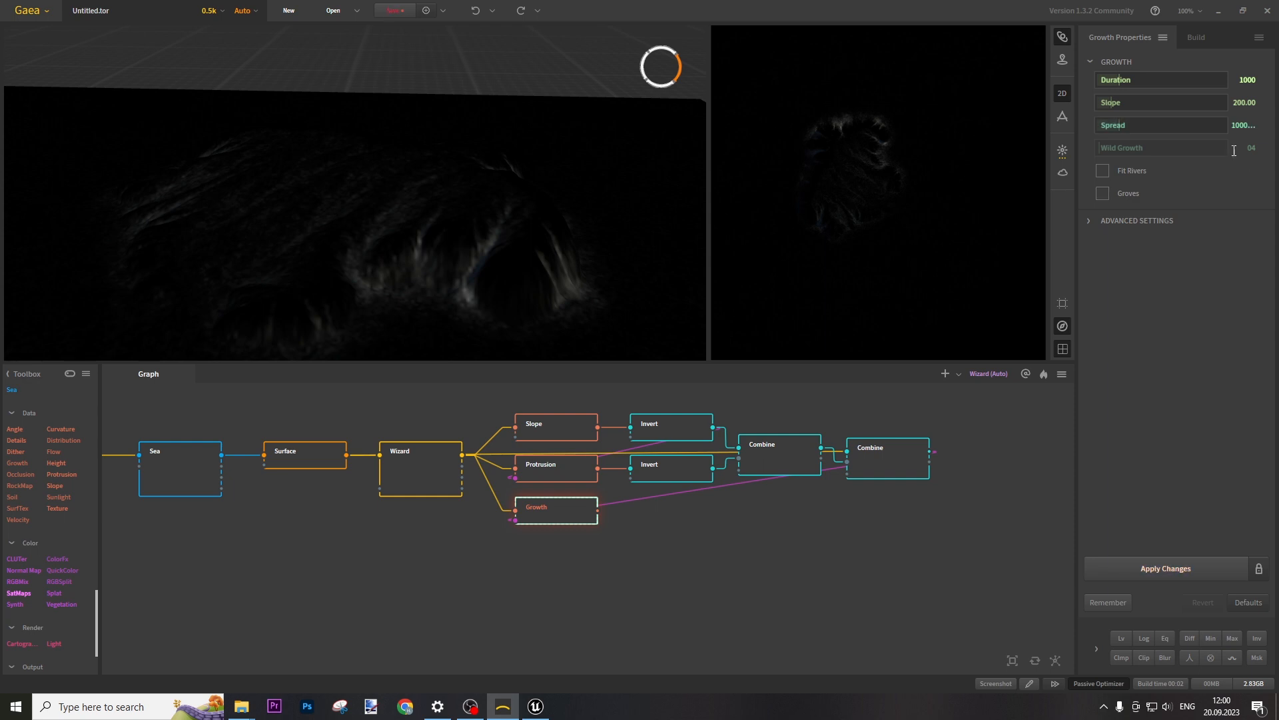
Set the Growth node's wild growth to 15, reveal its advanced settings and apply the changes.
click(1253, 146)
key(Return)
click(1092, 218)
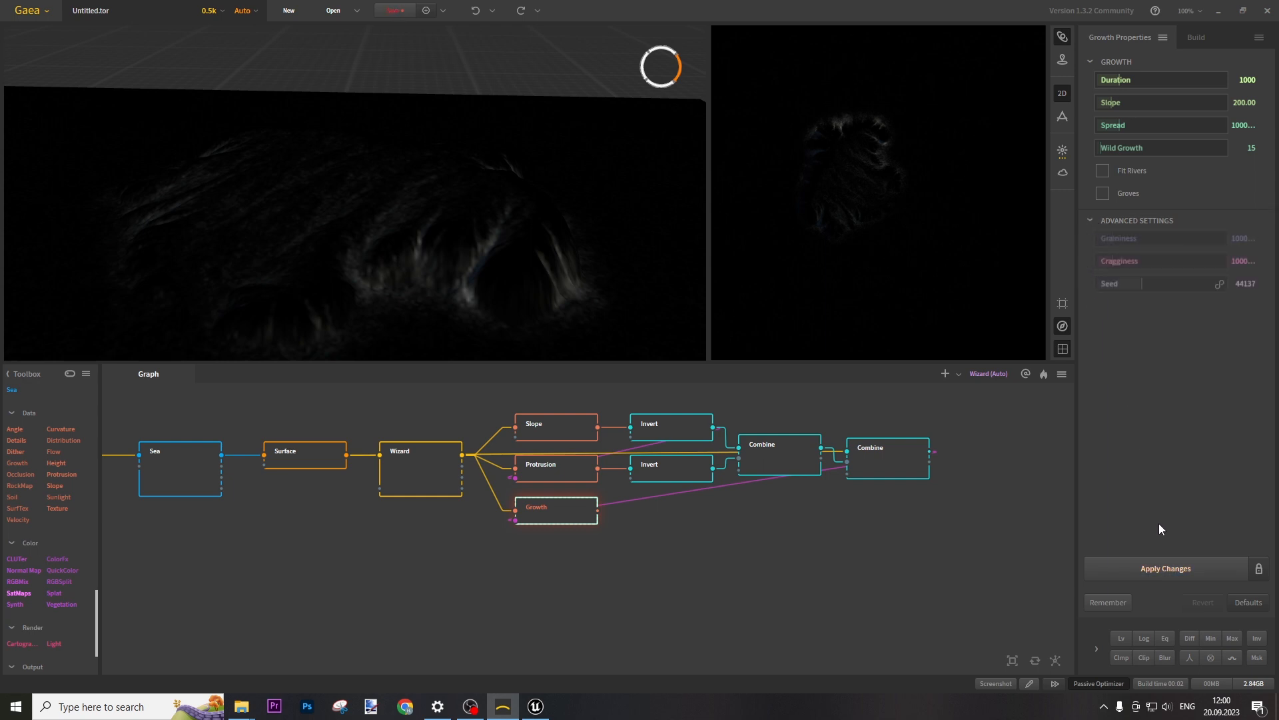
click(1175, 572)
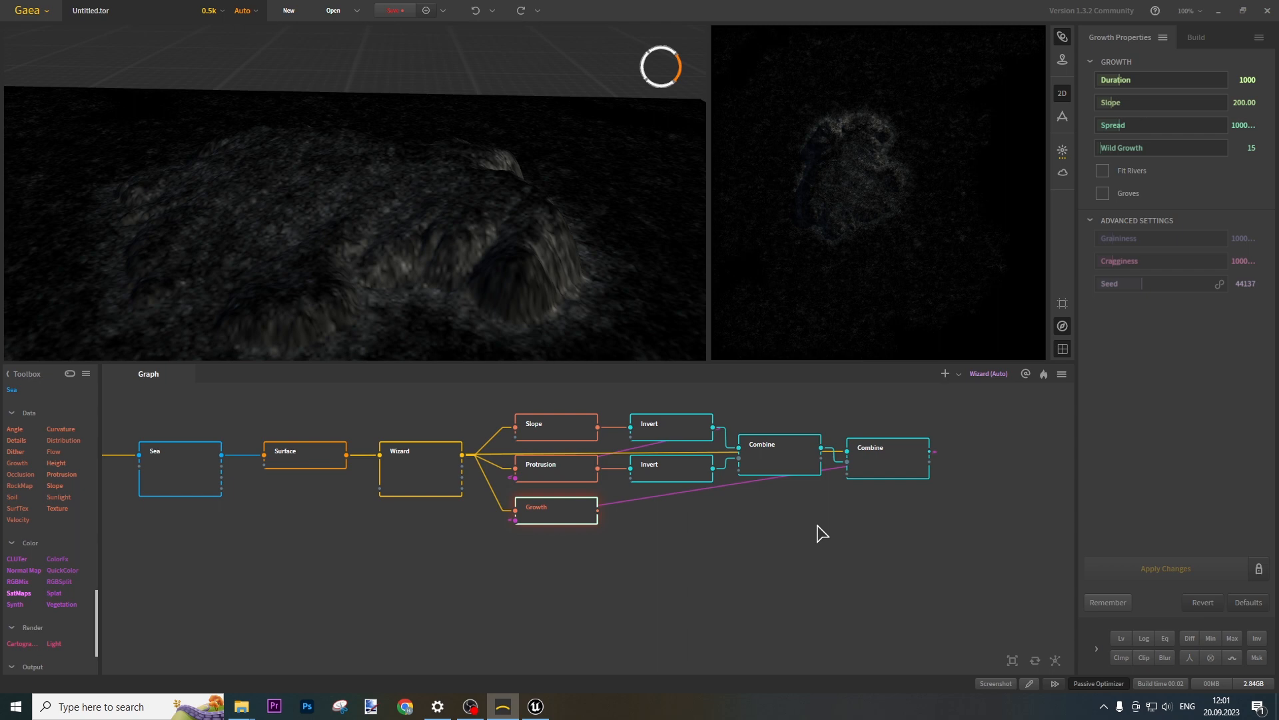
Examine the growth mask's coverage over the island from several distances and angles.
scroll(469, 265, down, 3)
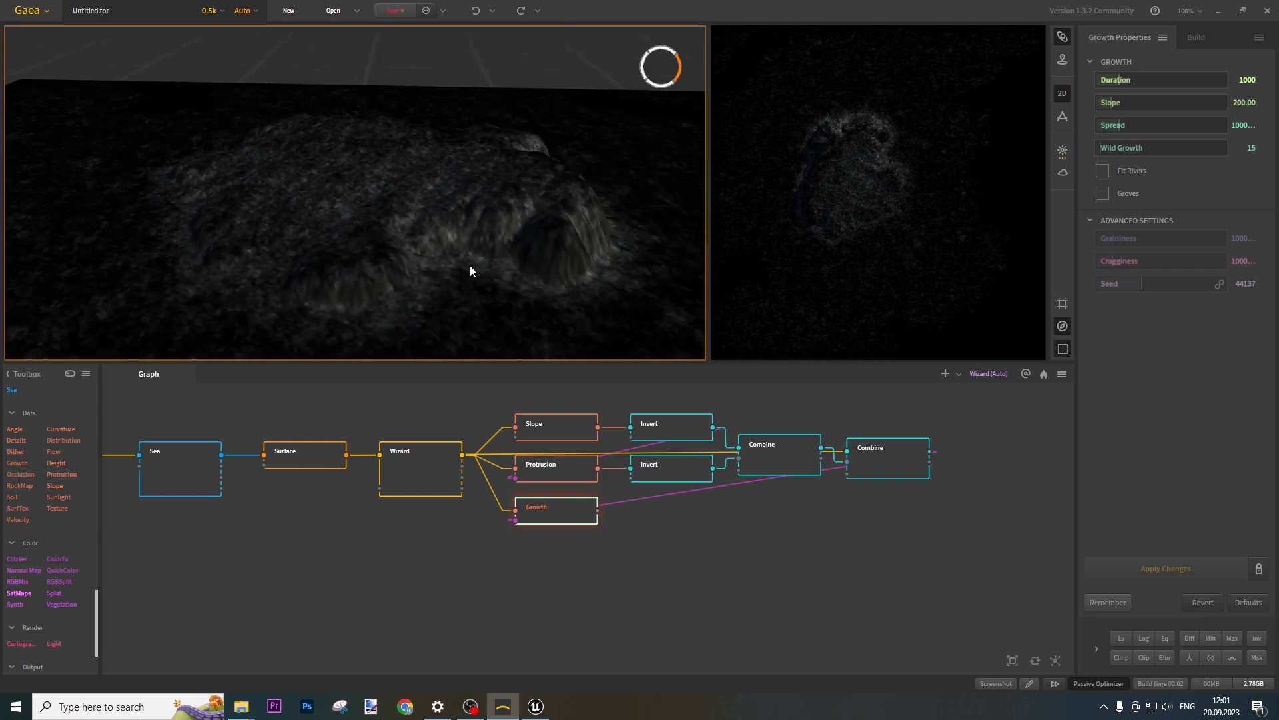
scroll(455, 255, up, 5)
scroll(490, 259, down, 2)
mouse_move(491, 263)
mouse_down()
mouse_move(508, 258)
mouse_move(477, 249)
mouse_move(484, 257)
mouse_up()
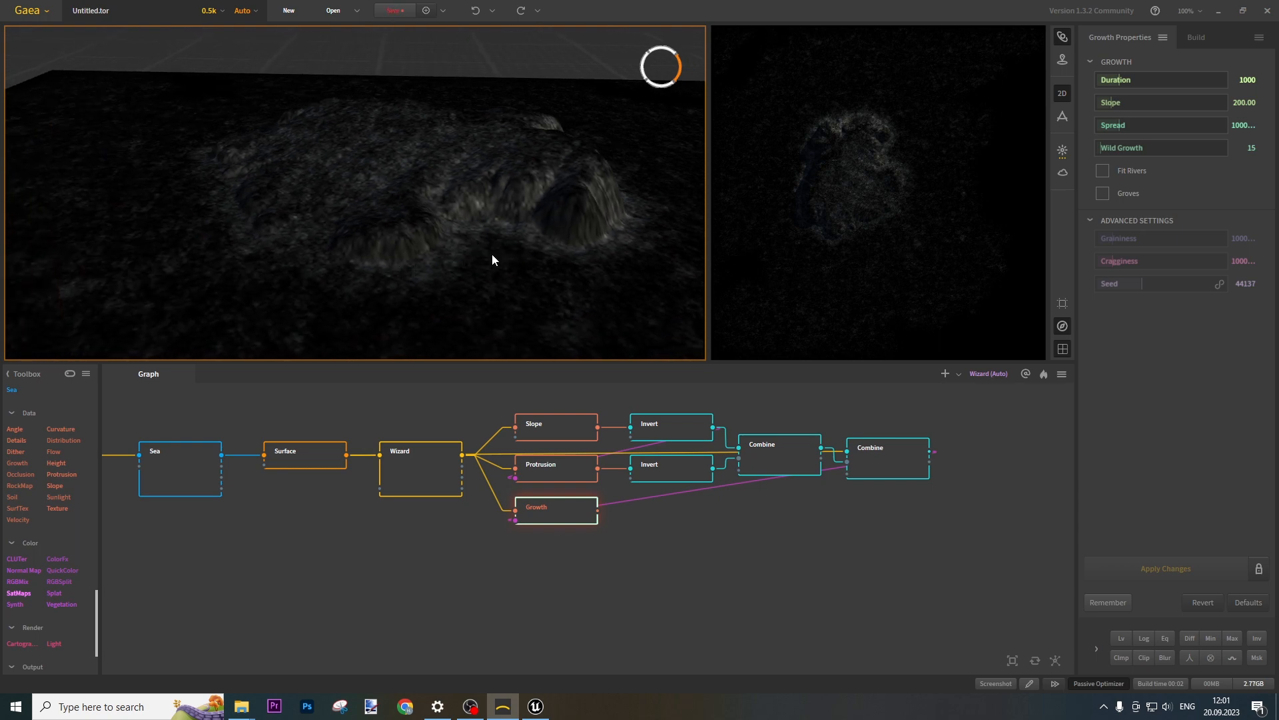
scroll(506, 254, up, 4)
drag(548, 273, 524, 249)
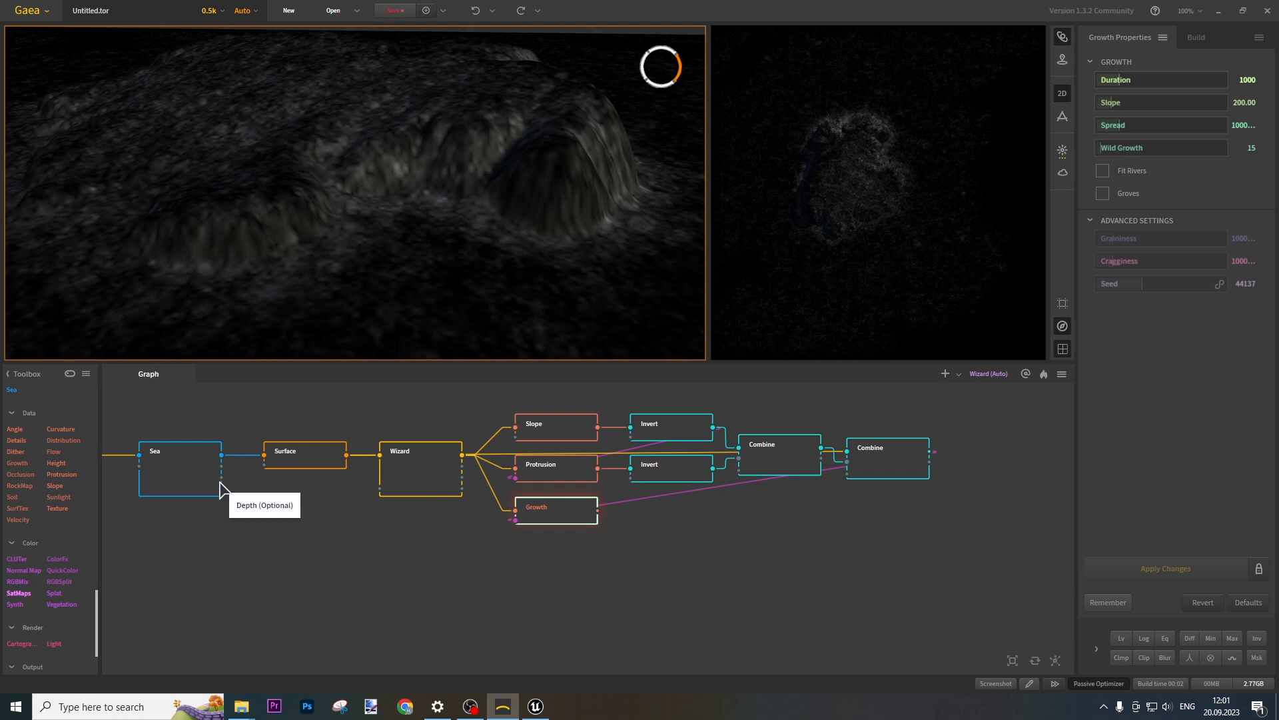
Add an Invert node fed by the Sea node's Depth output.
drag(222, 491, 719, 512)
key(Escape)
text(inver)
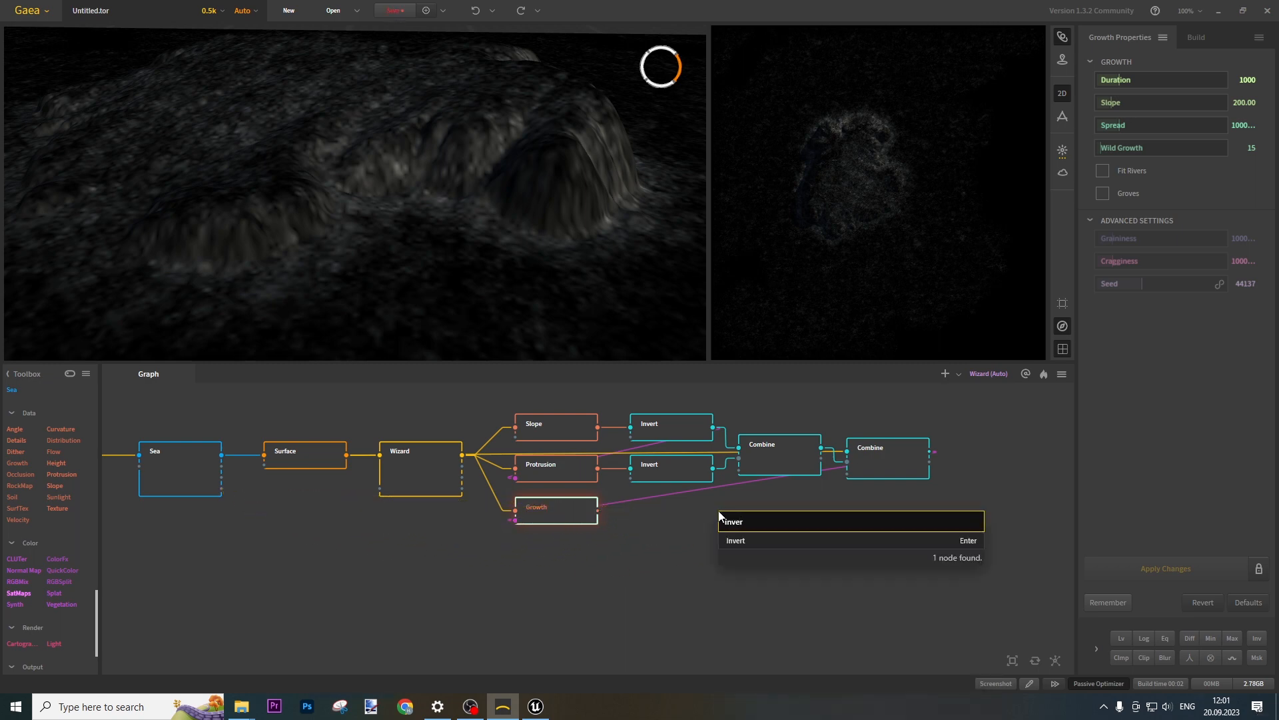
key(Return)
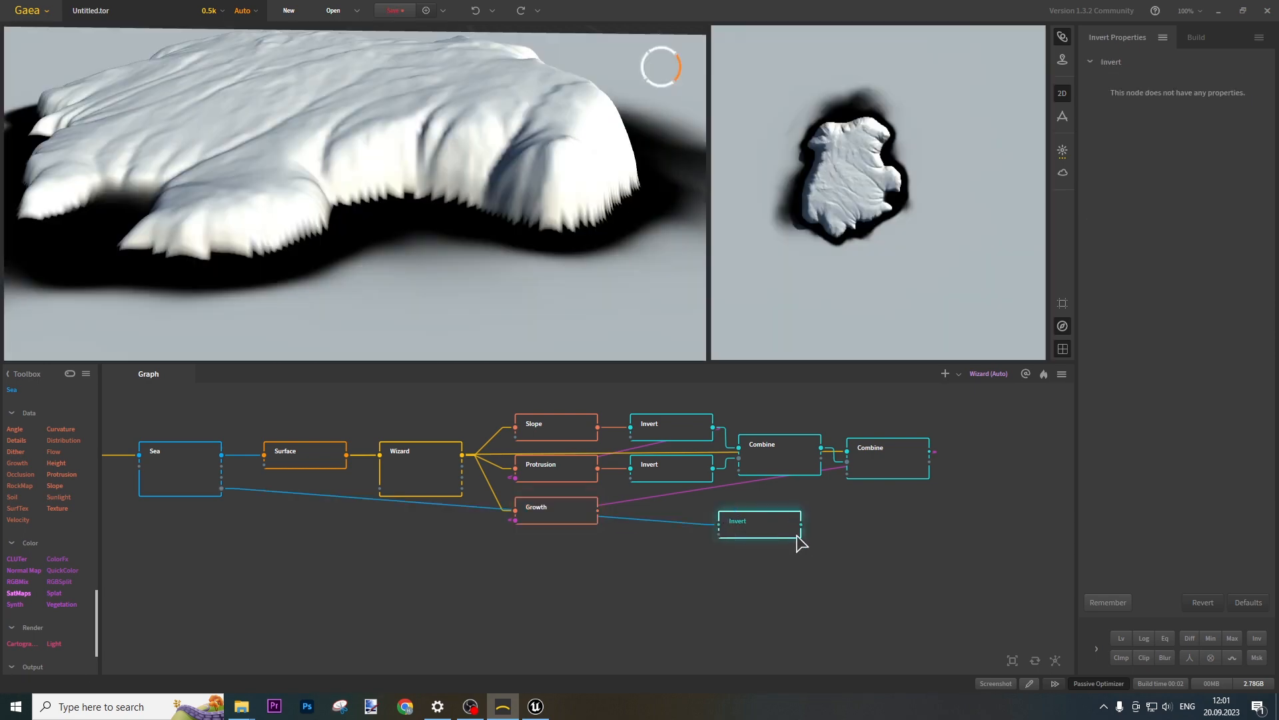
Combine the inverted sea depth with the second Combine output, feed the result into the Growth node's mask and preview Growth.
drag(801, 525, 956, 509)
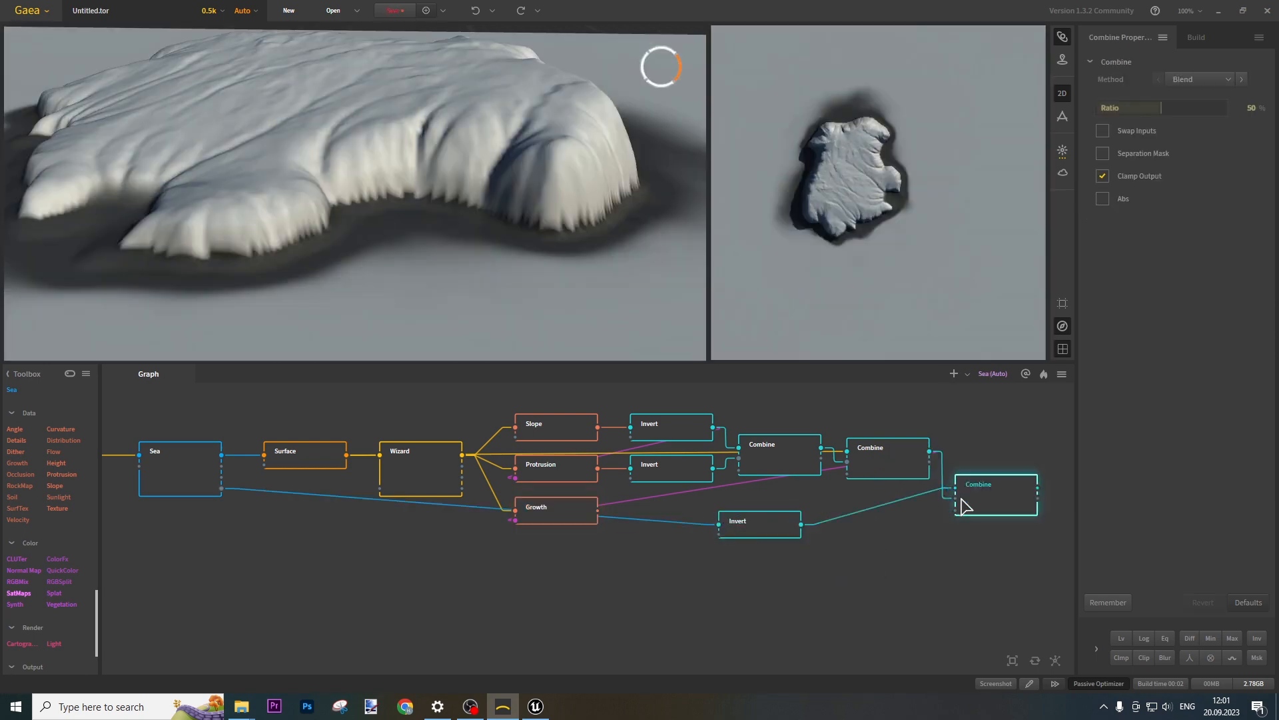
drag(1038, 488, 516, 520)
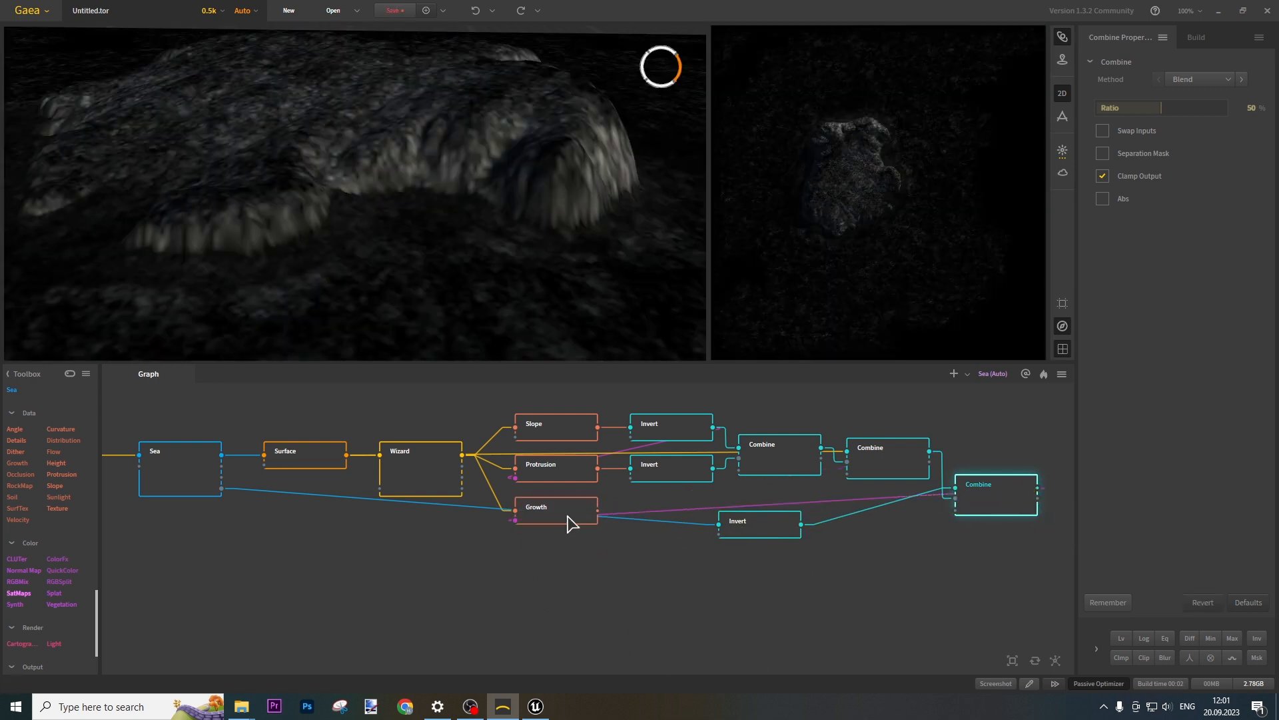
click(567, 517)
drag(328, 210, 439, 191)
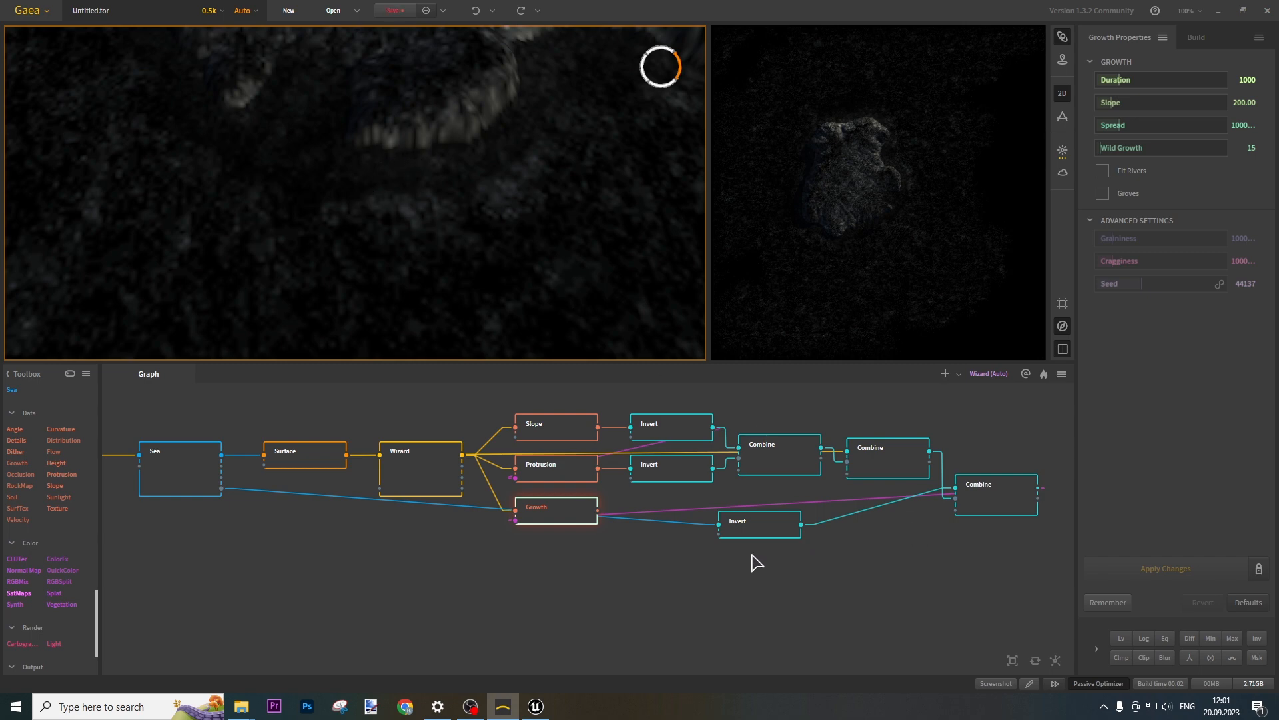
Mark the Slope, Protrusion, Growth and Wizard nodes for export.
click(549, 422)
right_click(549, 422)
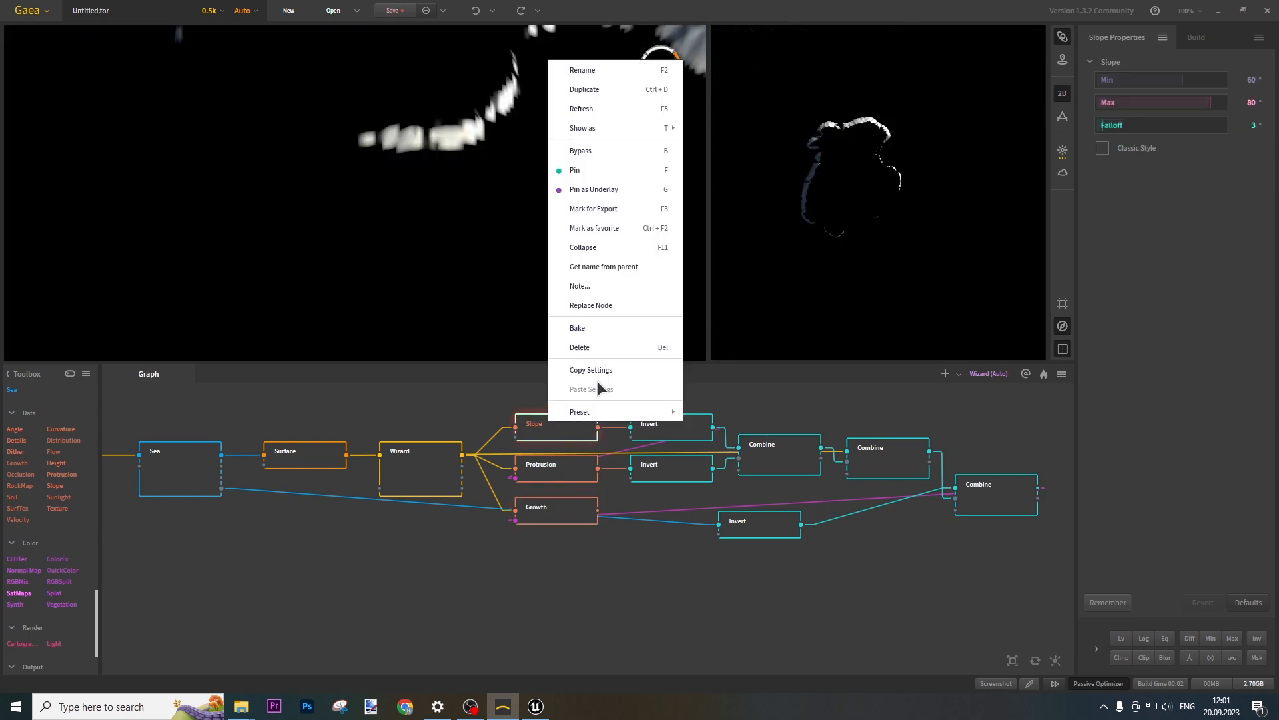
click(605, 208)
right_click(573, 464)
click(616, 252)
right_click(559, 517)
click(603, 306)
right_click(430, 459)
click(498, 253)
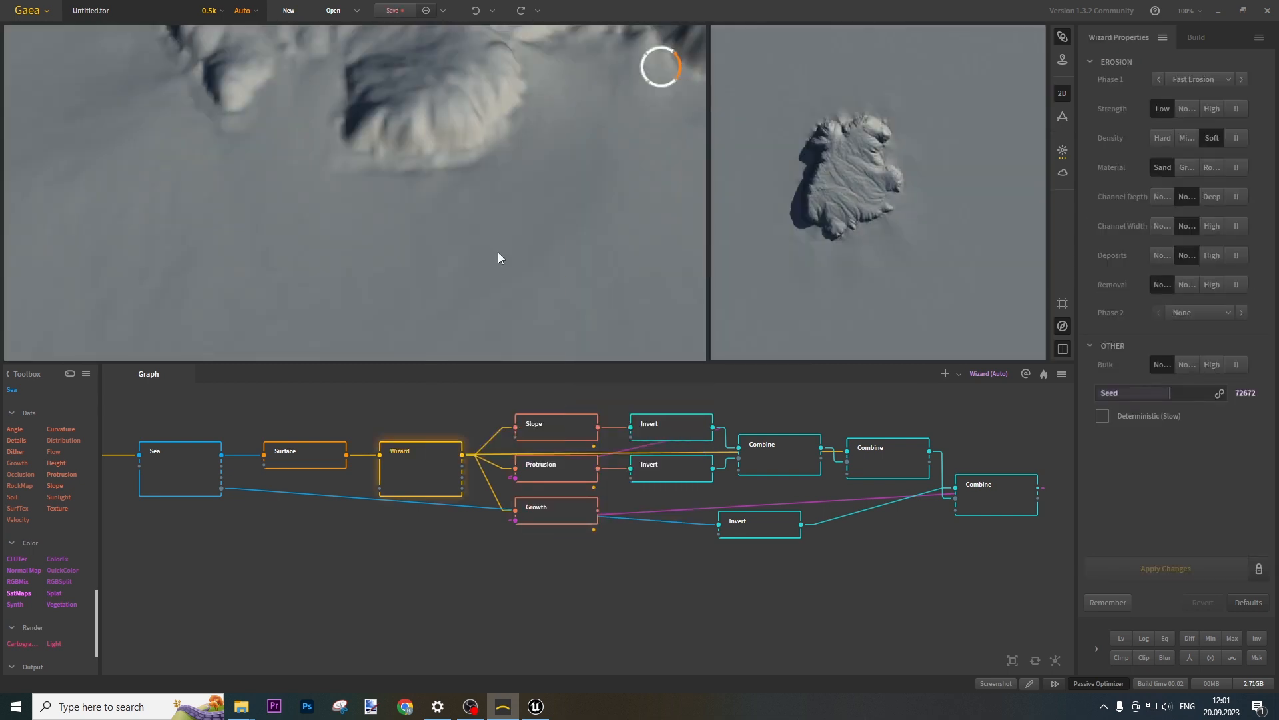
Set the build format of all exported graph nodes to PNG.
click(1194, 37)
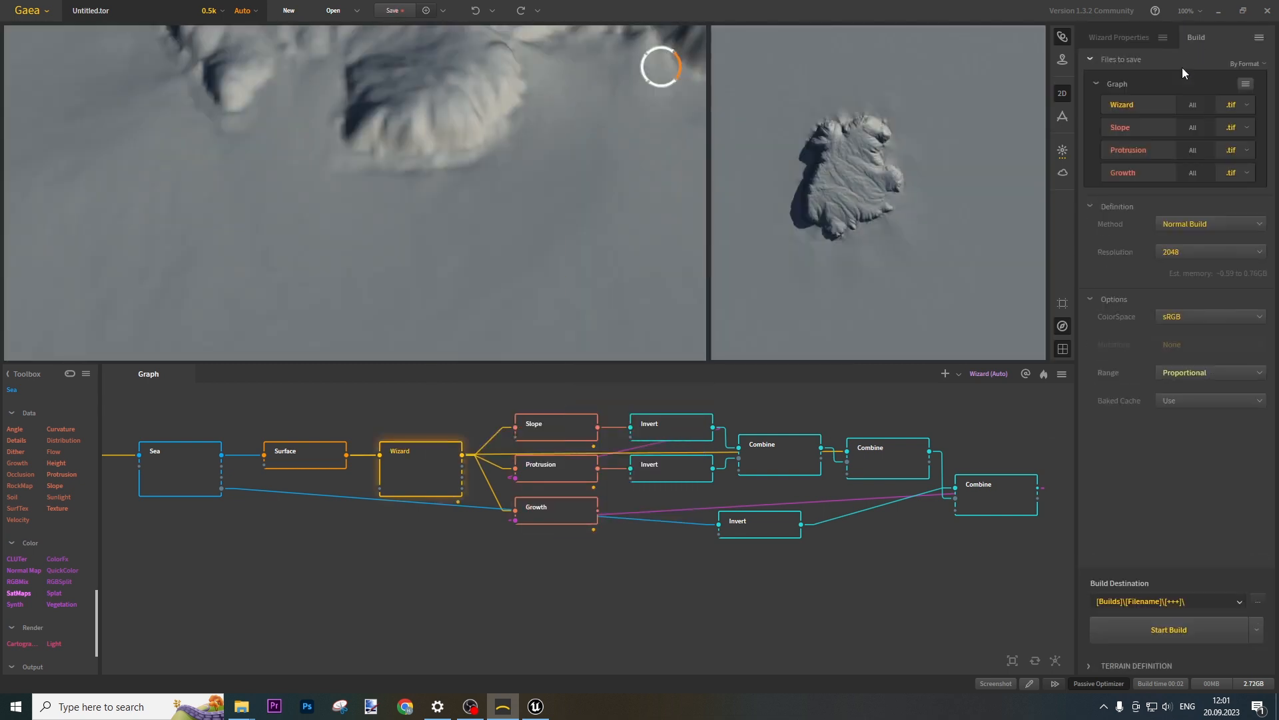
click(1246, 84)
click(1124, 195)
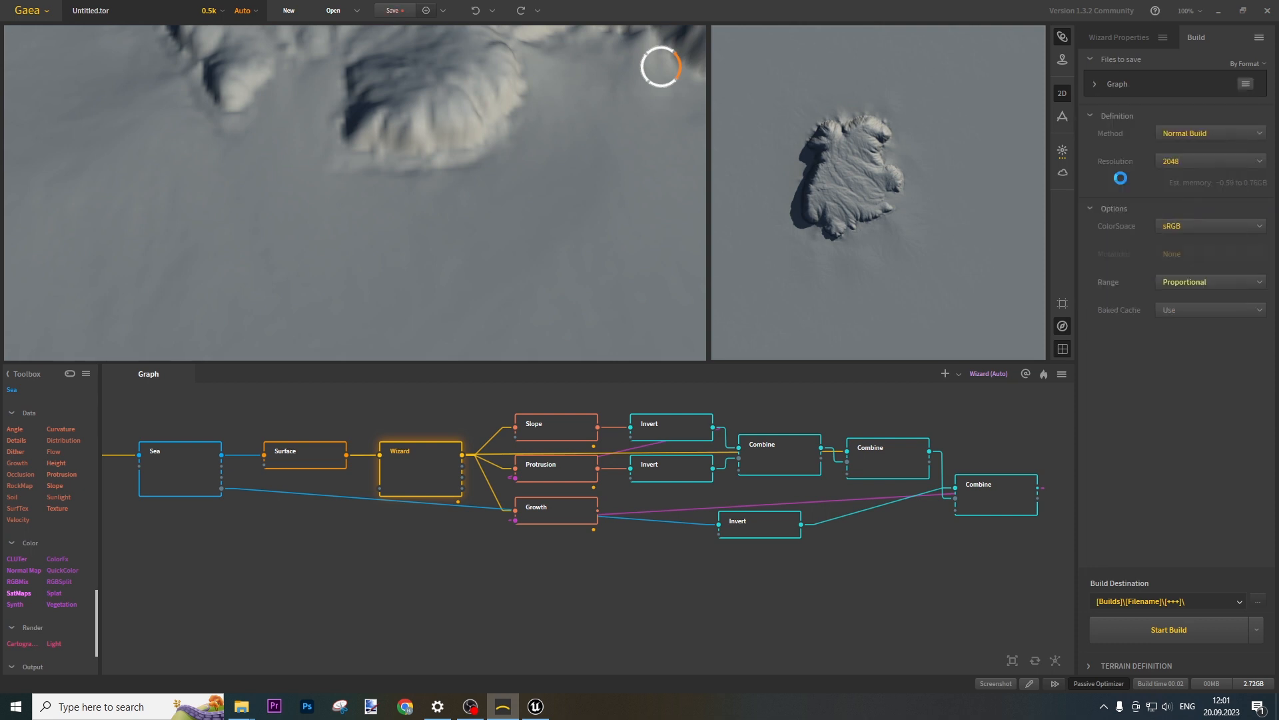
click(691, 364)
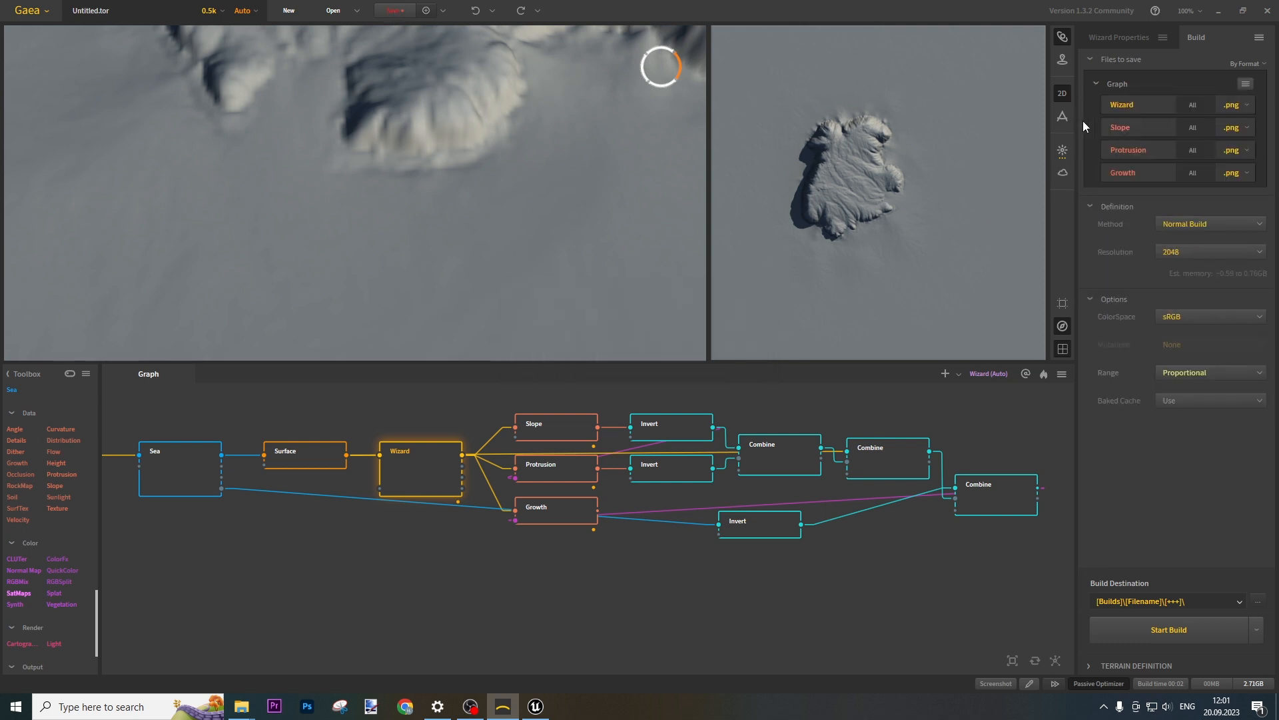
Exclude the Wear, Deposit and Flow maps so the Wizard node exports only its main output.
click(1195, 114)
click(1186, 166)
click(1199, 110)
click(1189, 185)
click(1197, 106)
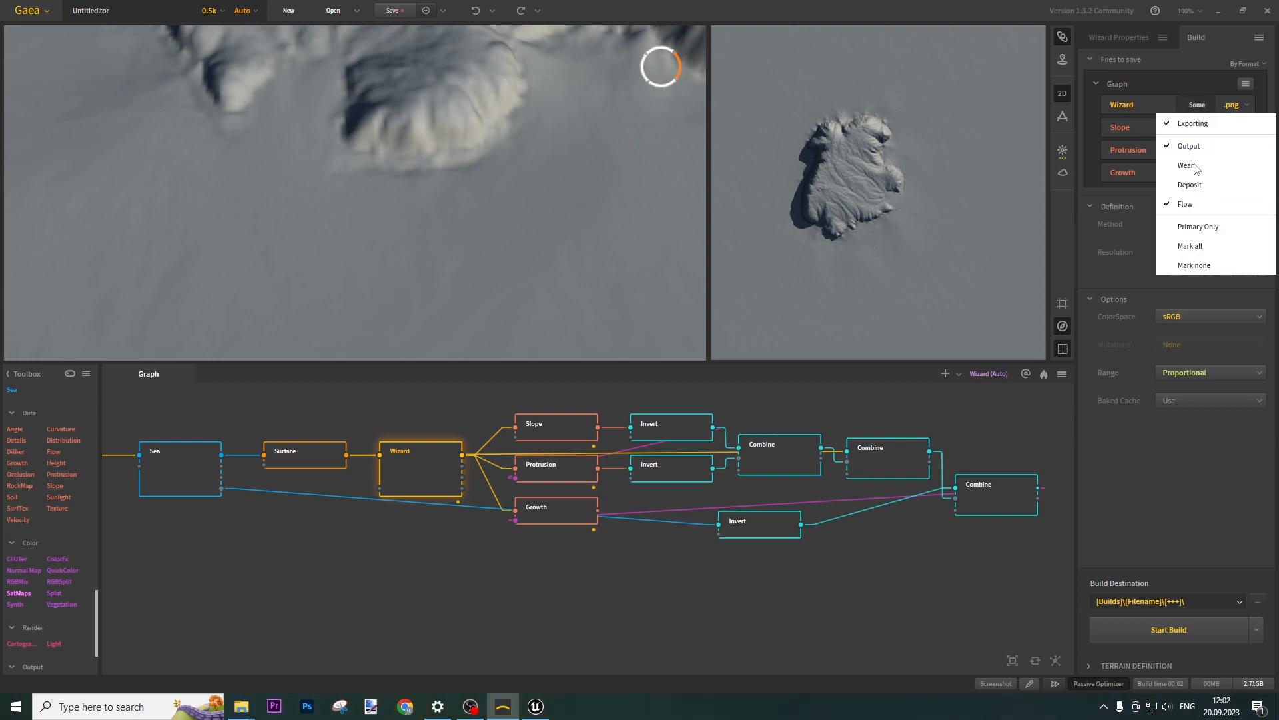
click(1189, 205)
click(1201, 104)
click(1206, 99)
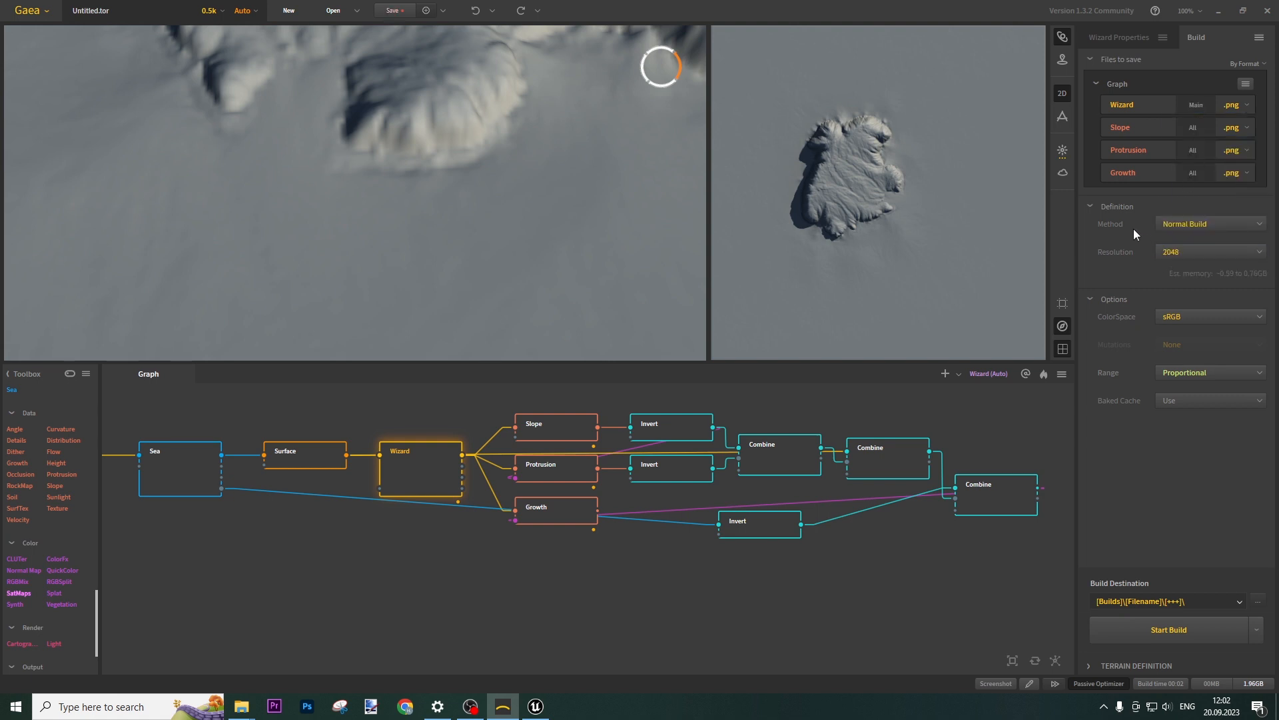
Keep the Normal Build method and set the build resolution to the Unreal size 1009.
click(1181, 226)
click(1185, 225)
click(1182, 253)
scroll(1185, 374, down, 5)
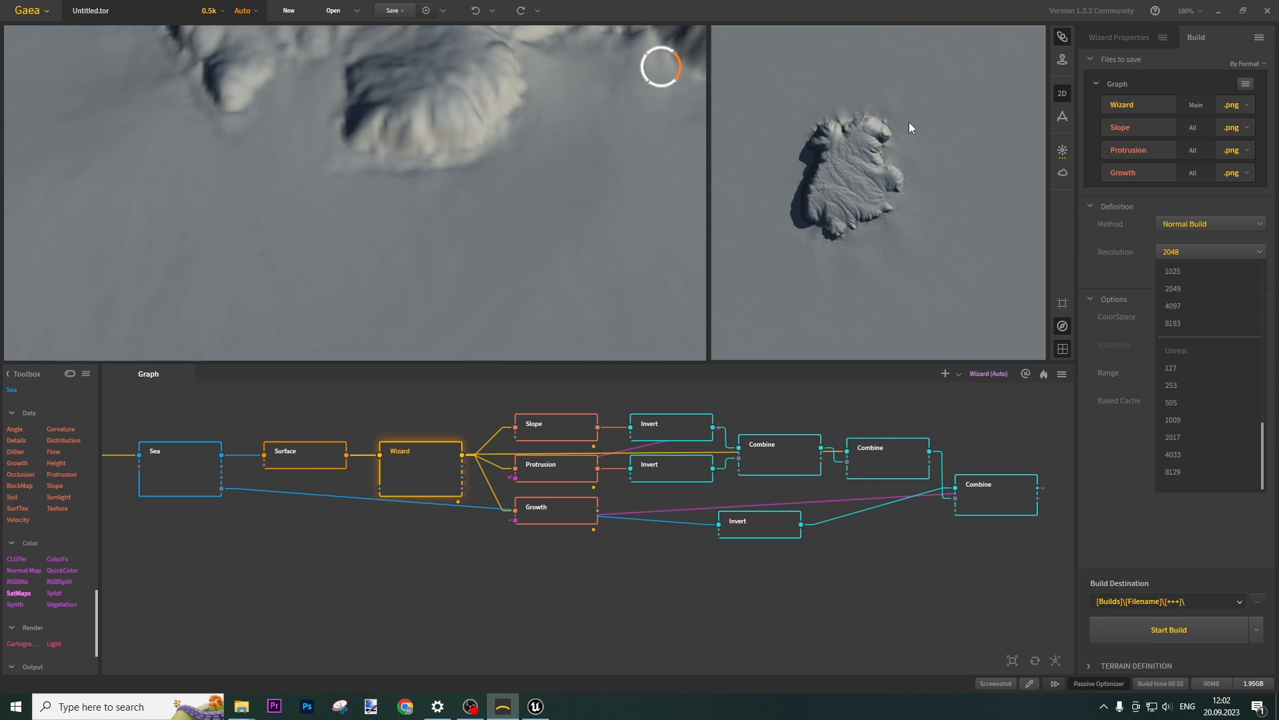
click(1197, 430)
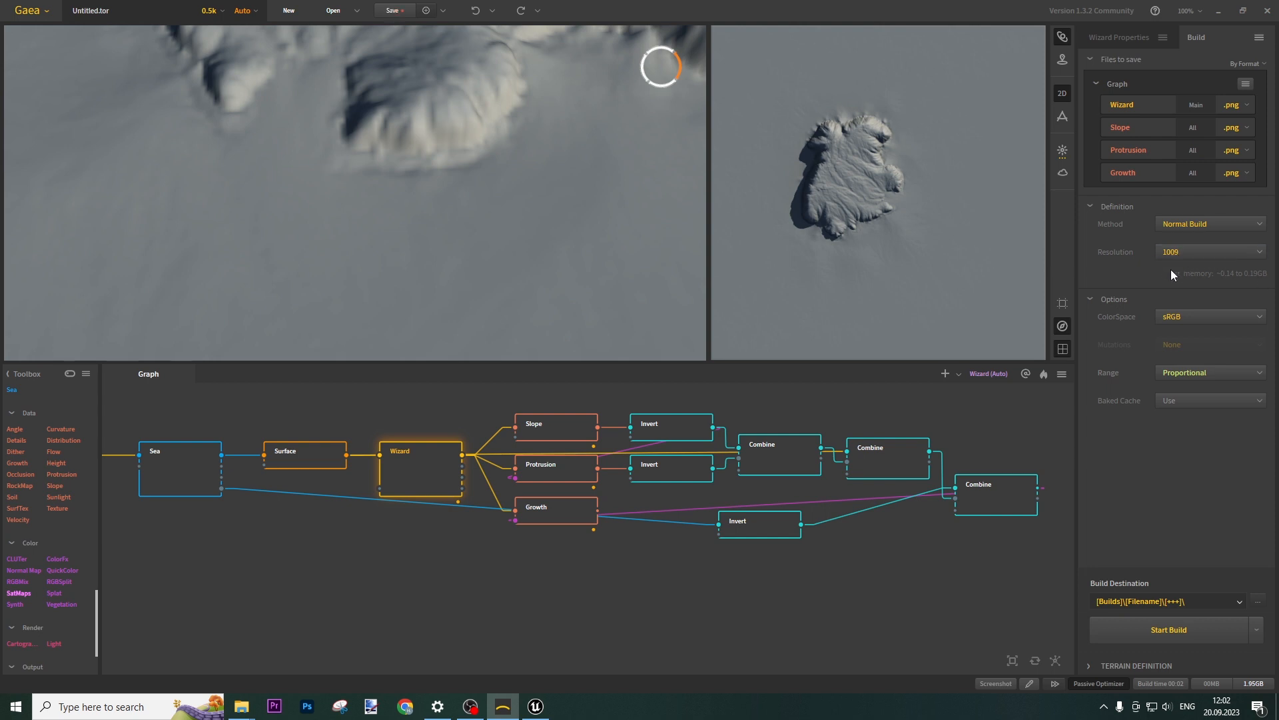
Set the build range to Raw and start building the terrain files.
mouse_move(1193, 370)
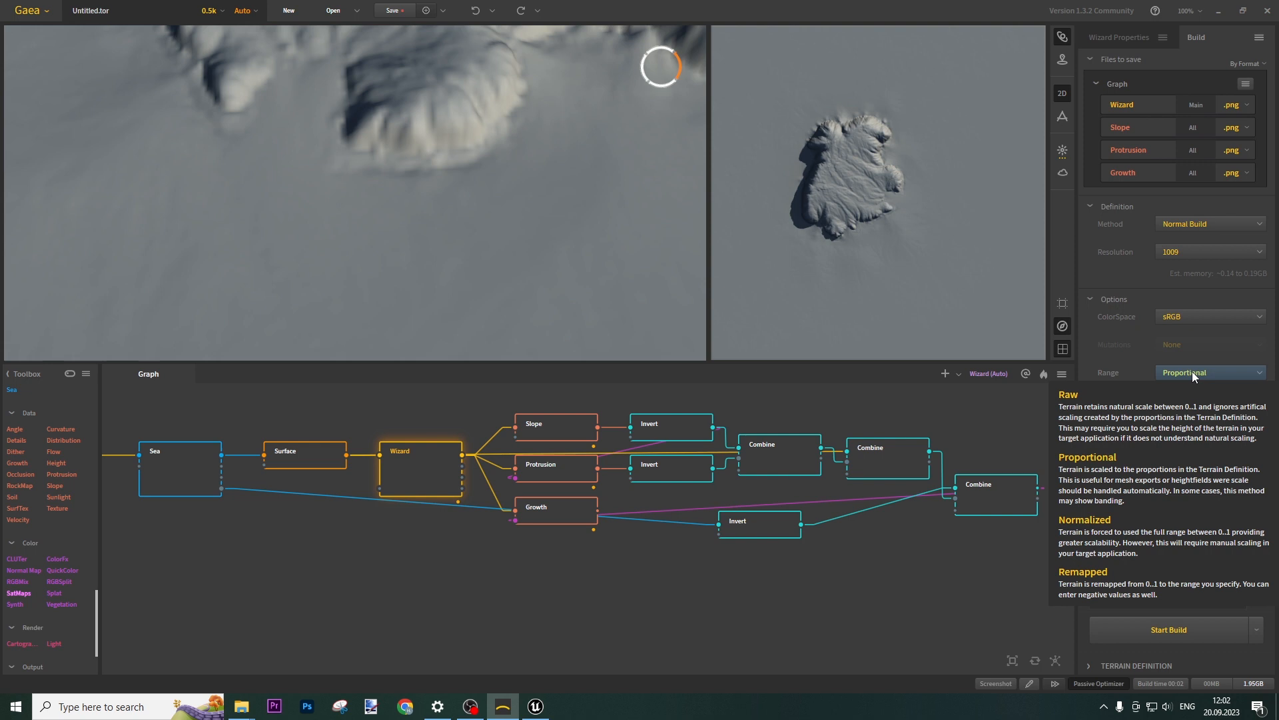
click(1098, 420)
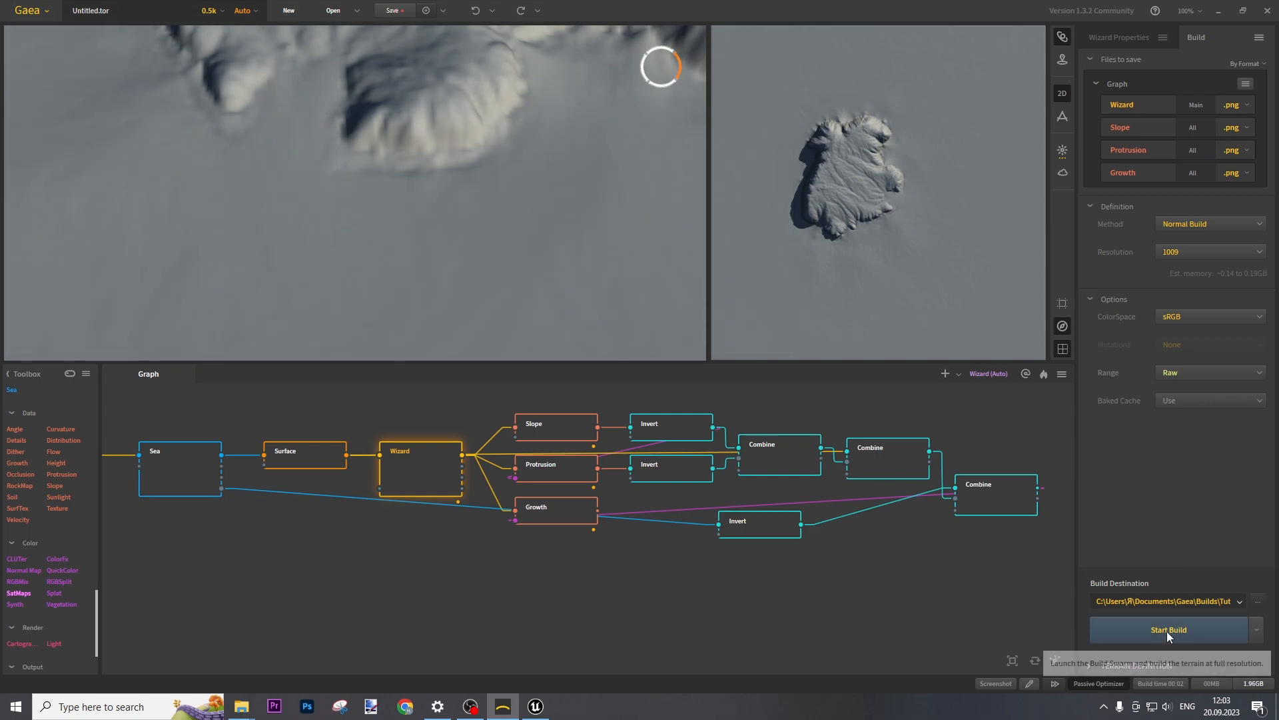
click(1166, 632)
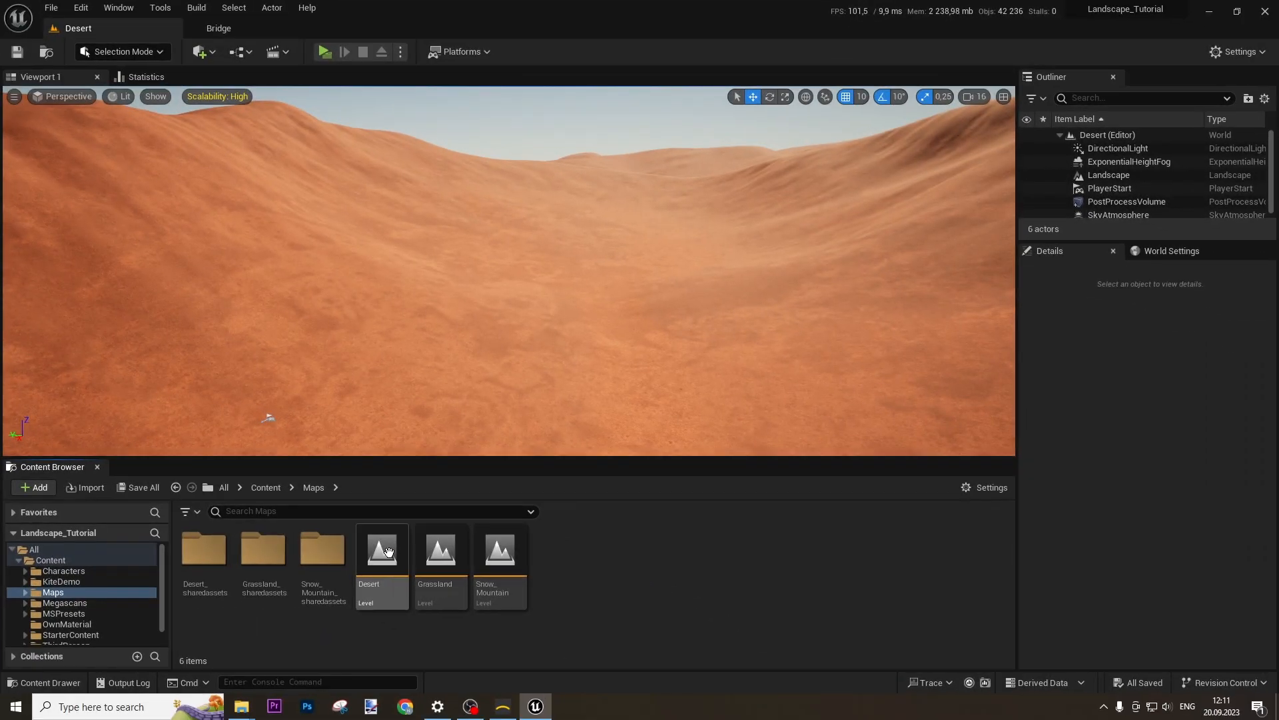
In Unreal Engine, duplicate the Desert level as Island in the Maps folder and save the copy.
click(389, 543)
key(ctrl+d)
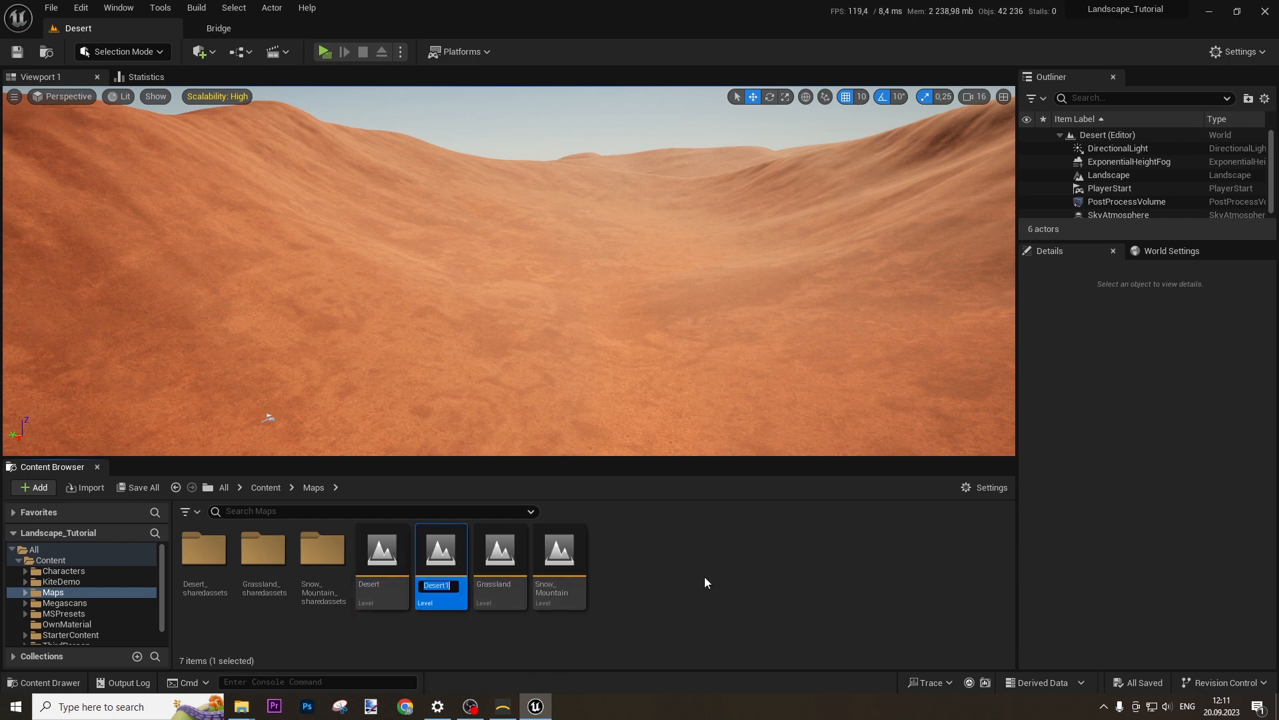
key(BackSpace)
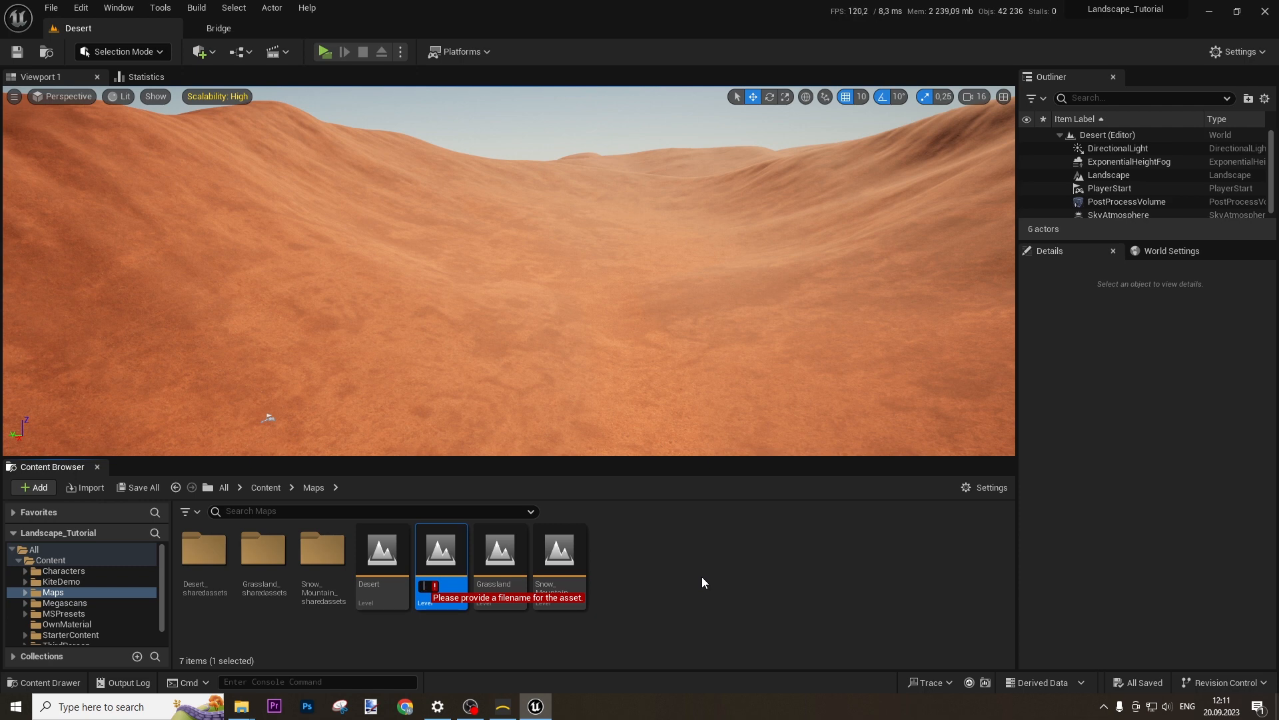
text(Island)
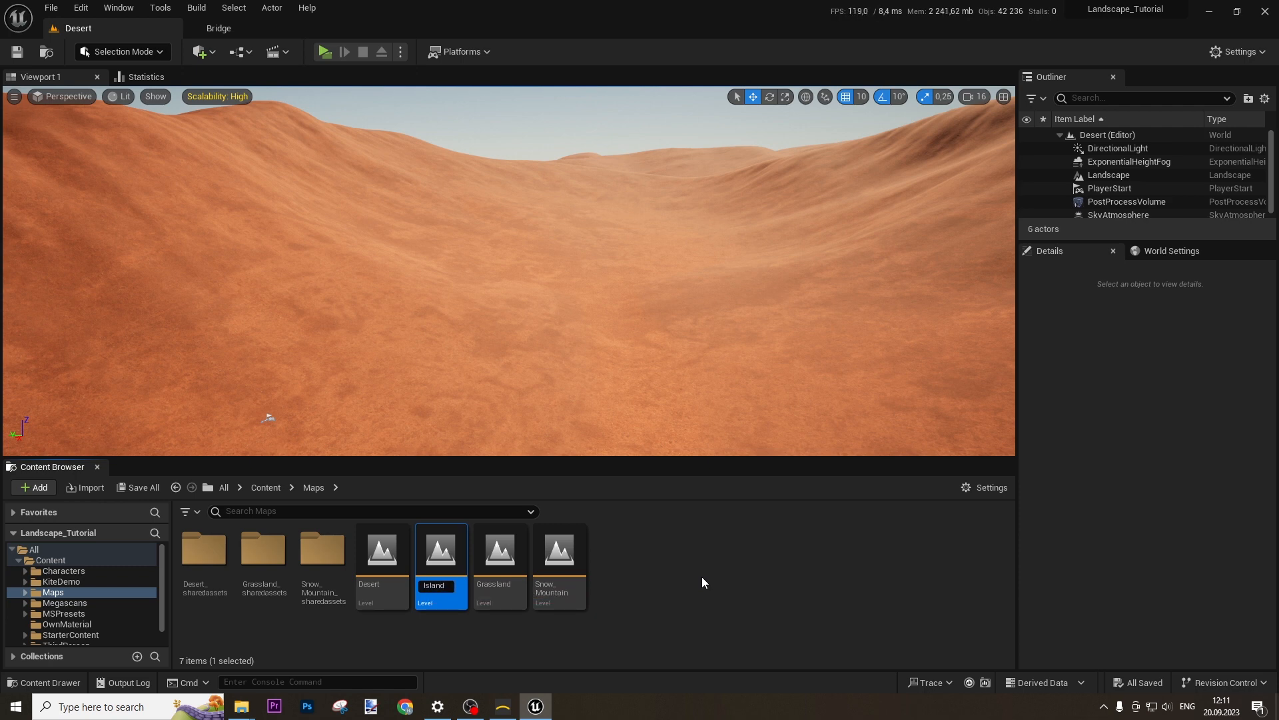
key(Return)
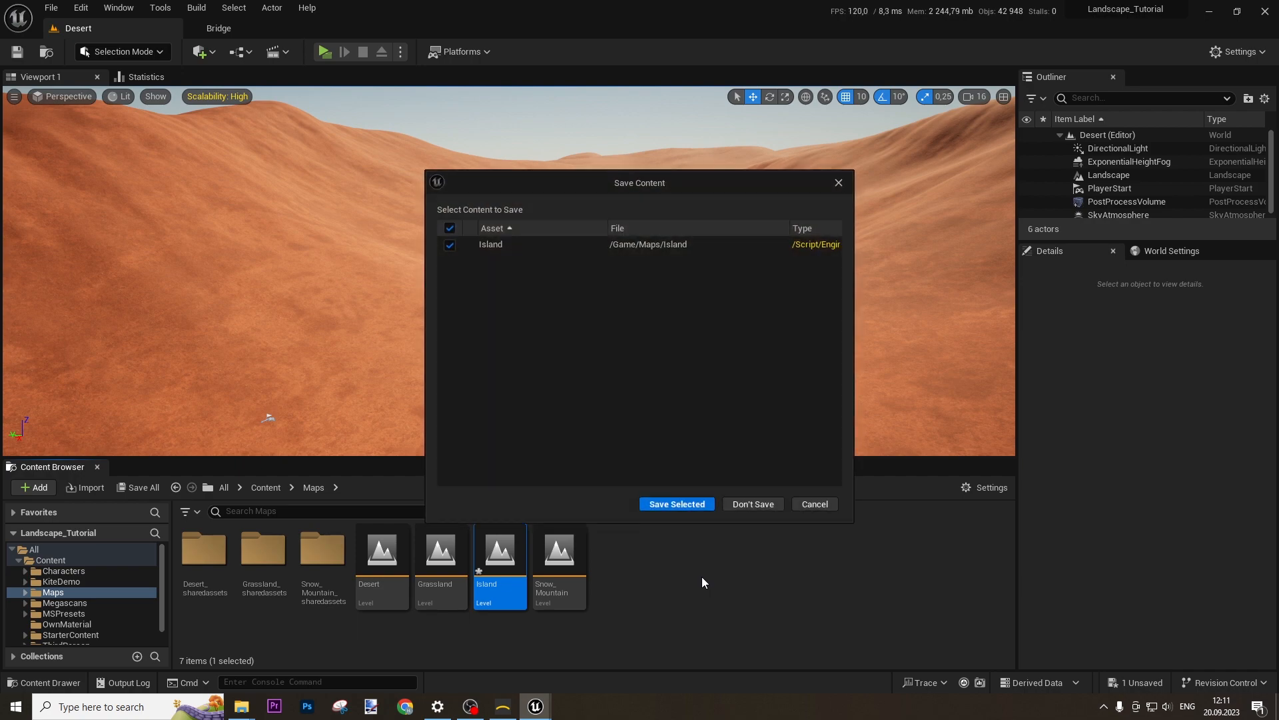
click(662, 506)
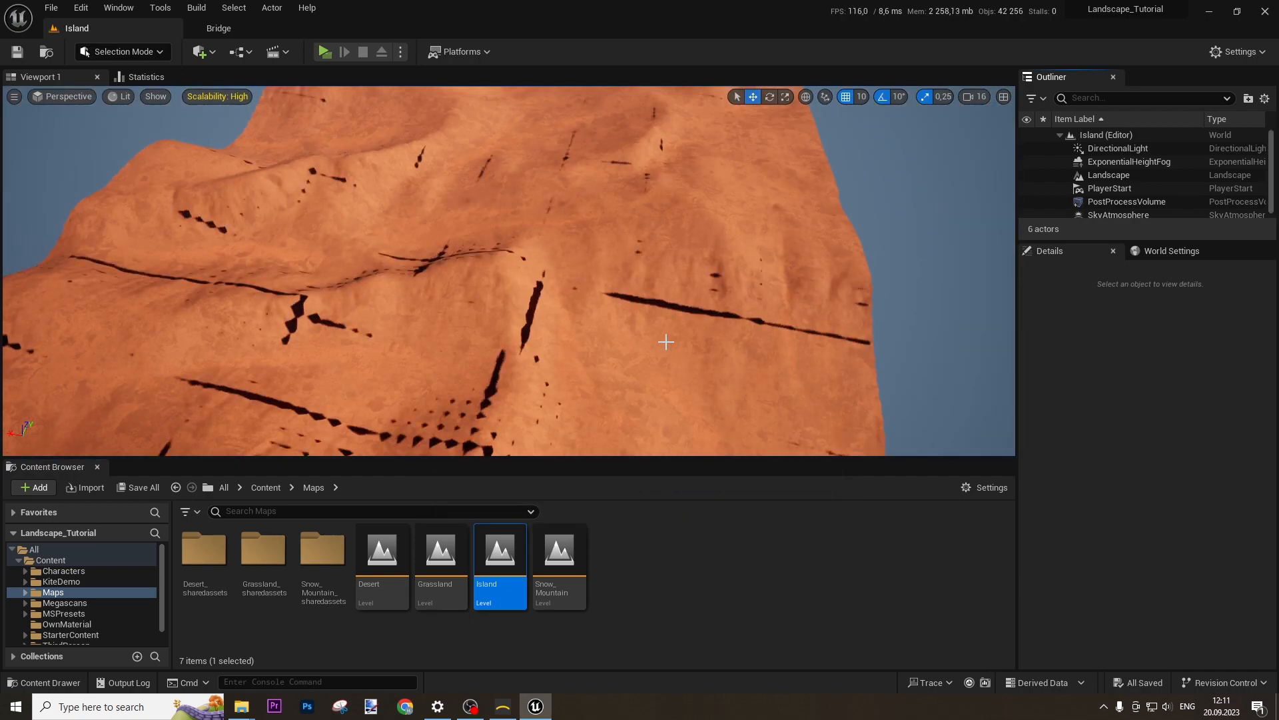
Delete the old Landscape actor from the Island level and switch to Landscape mode.
click(1108, 174)
key(Delete)
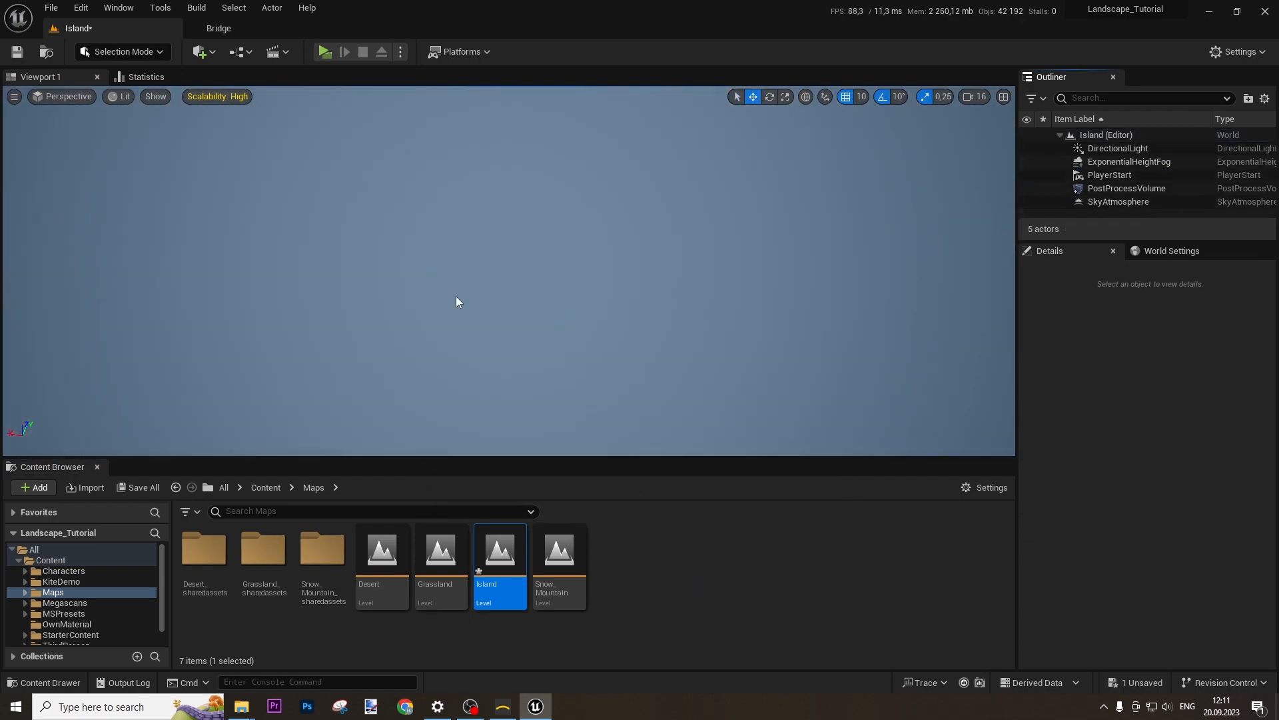
click(120, 51)
click(106, 86)
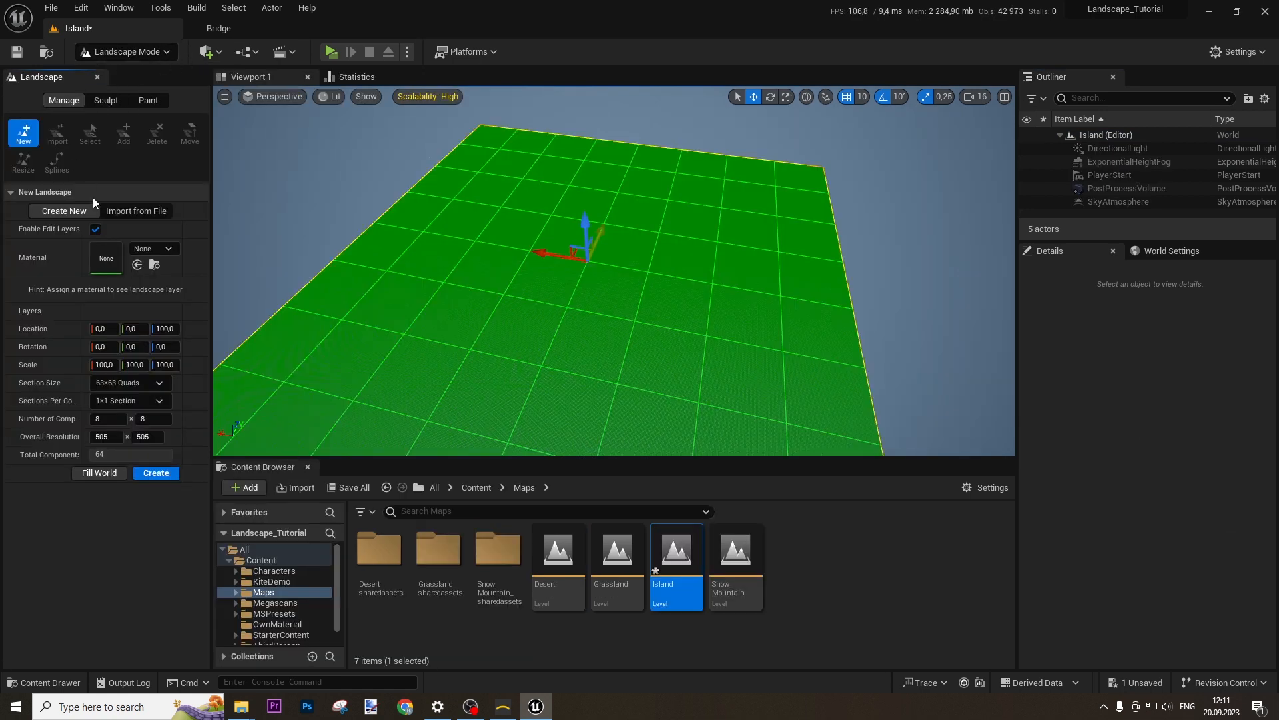
Set the new landscape to import from file and load the exported 1009 × 1009 heightmap.
click(111, 212)
click(173, 253)
double_click(385, 108)
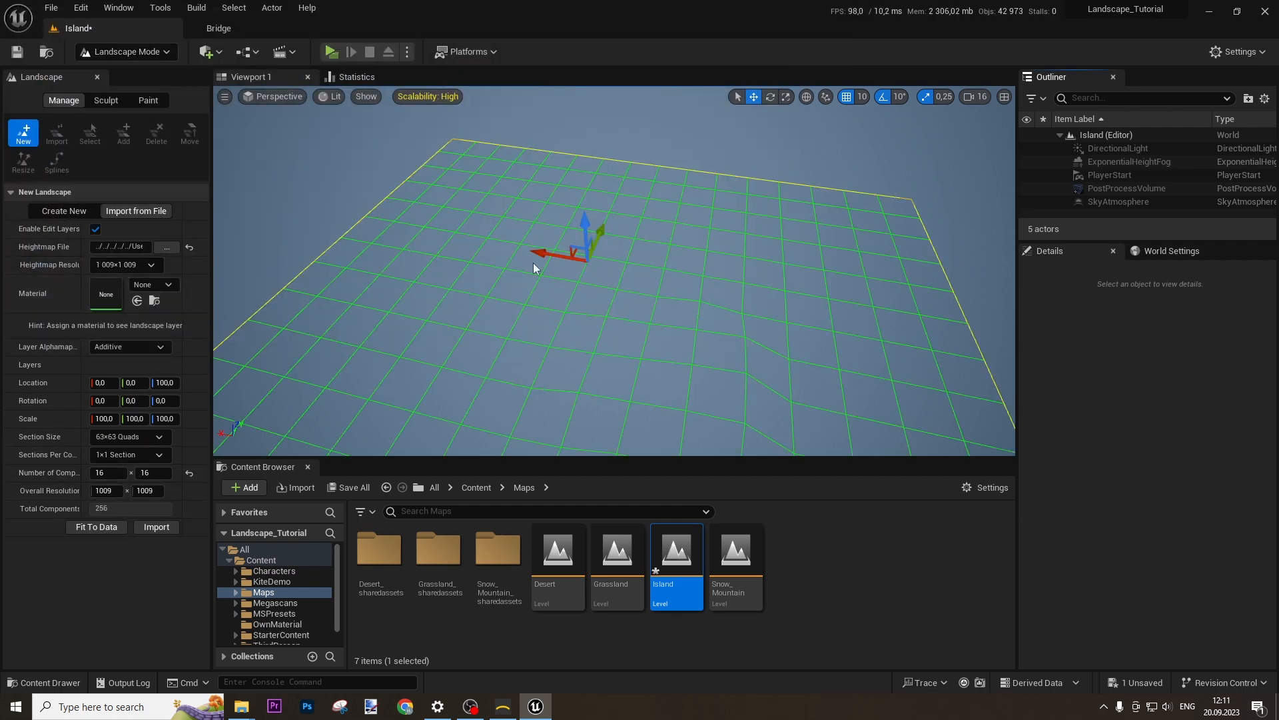
right_drag(605, 277, 707, 280)
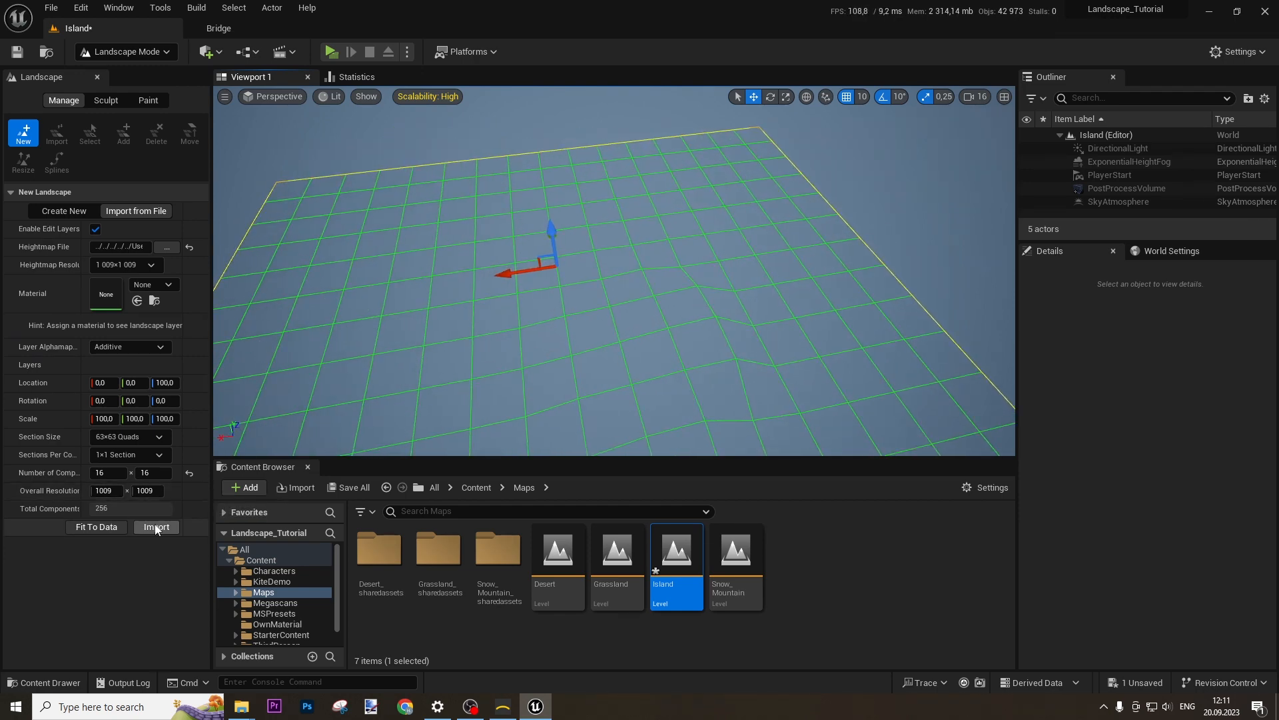
Set the new landscape's Z location to 10000 and import it.
click(164, 383)
text(1)
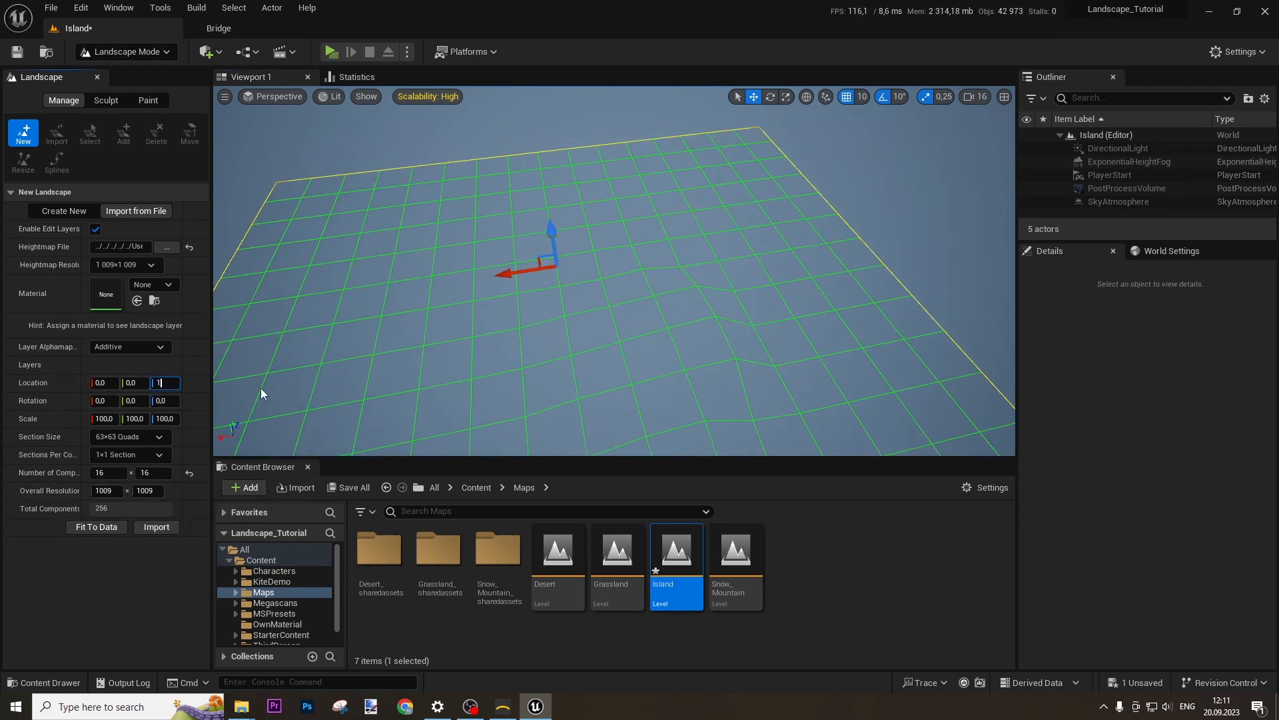
text(000)
key(Return)
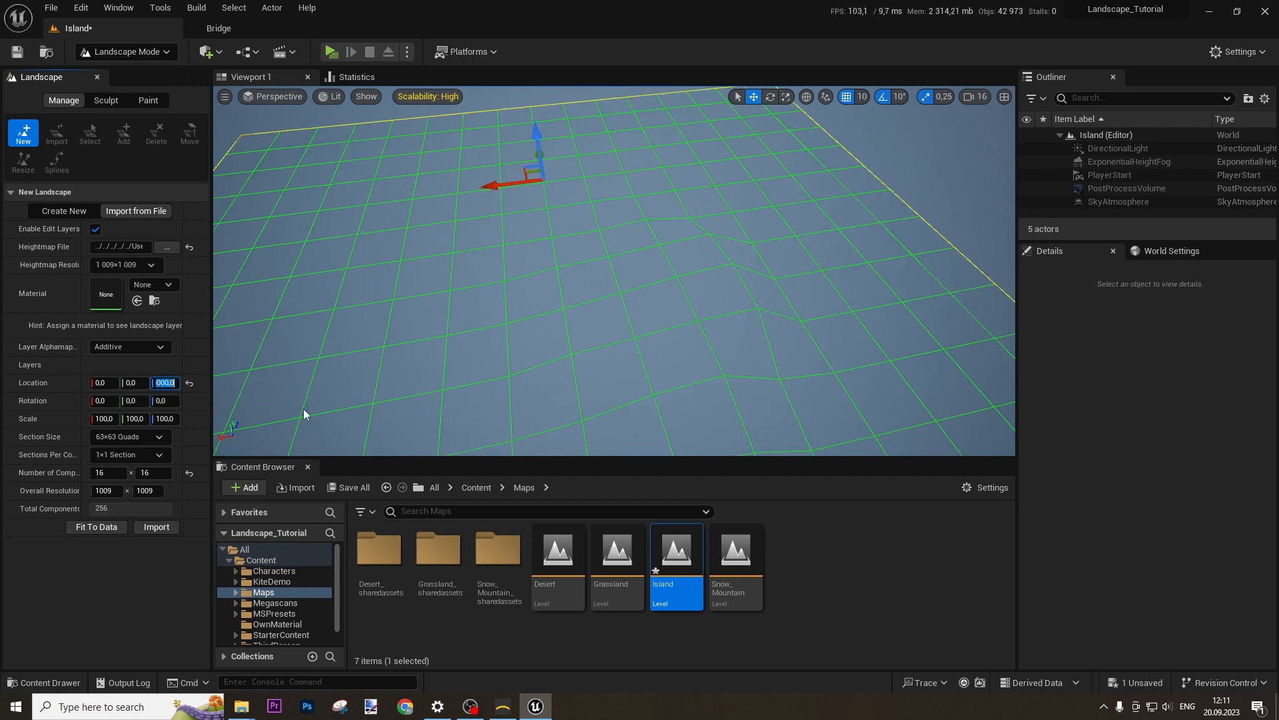
click(156, 527)
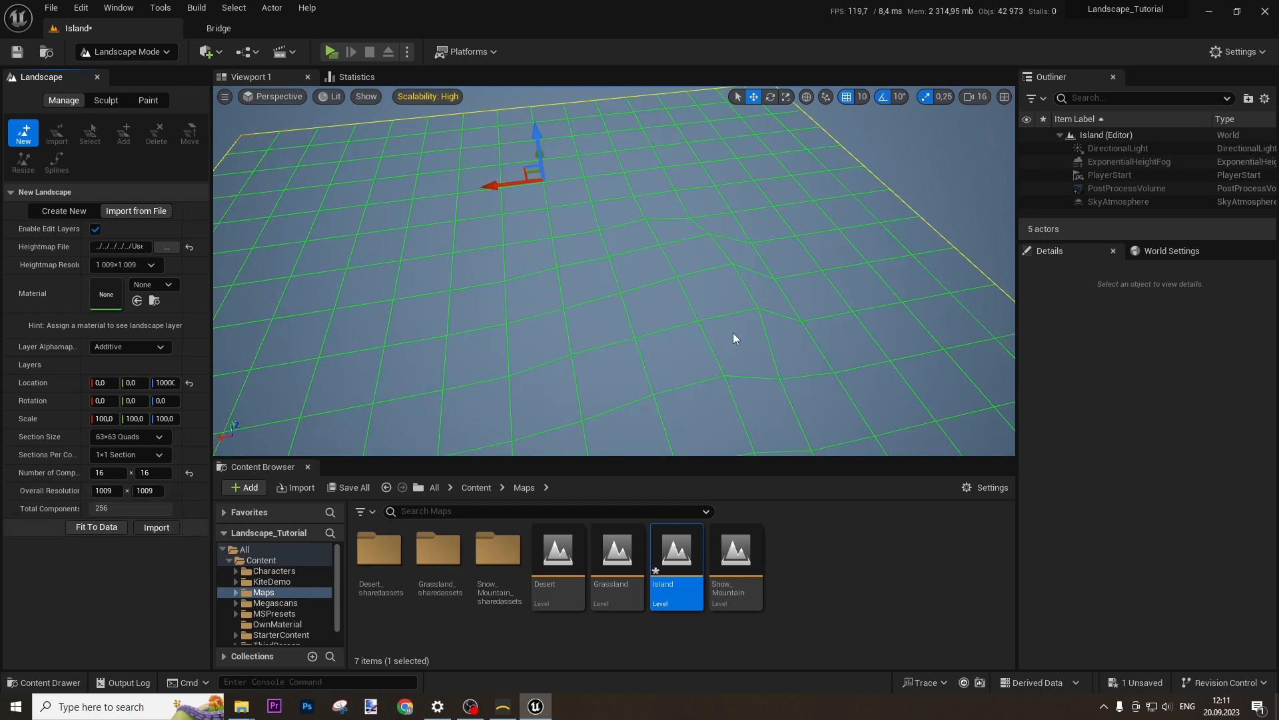
Return to Selection mode and delete the PlayerStart actor from the Island level.
key(w)
mouse_move(614, 271)
right_down()
mouse_move(613, 303)
mouse_move(620, 284)
mouse_move(649, 277)
mouse_move(672, 346)
right_up()
key(s)
right_drag(560, 126, 471, 220)
key(w)
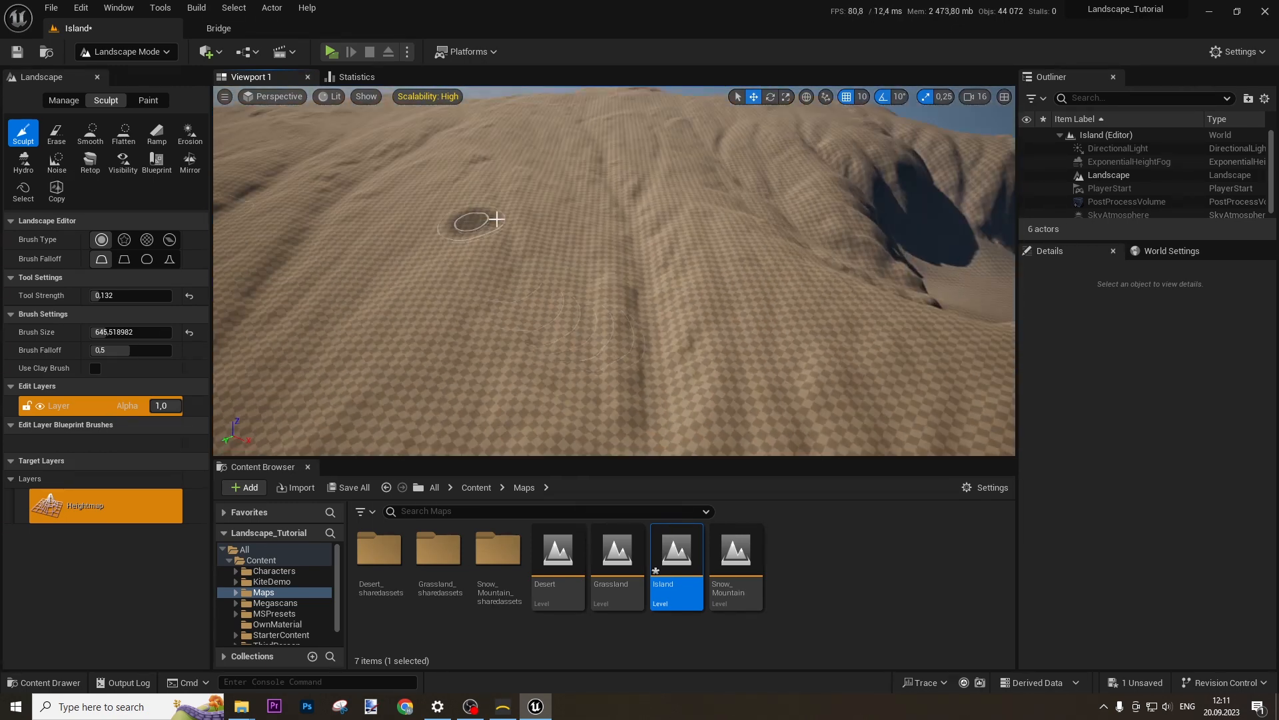
click(127, 51)
click(125, 73)
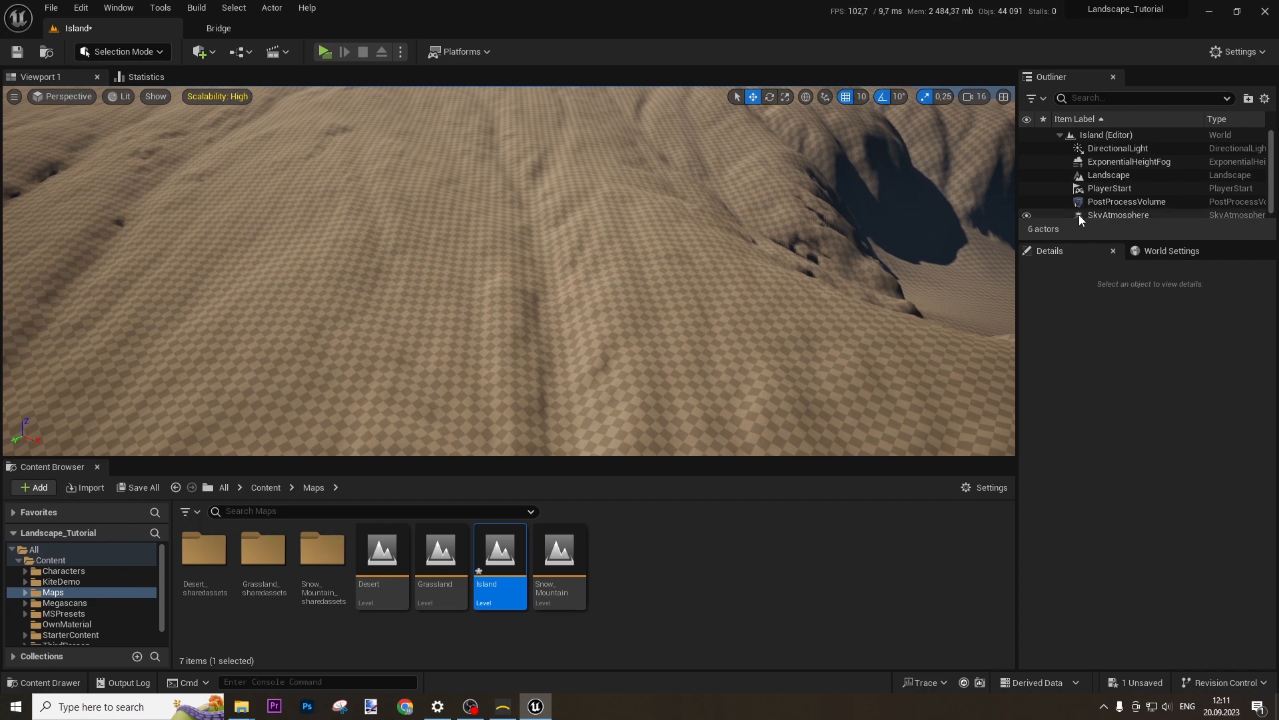
double_click(1110, 189)
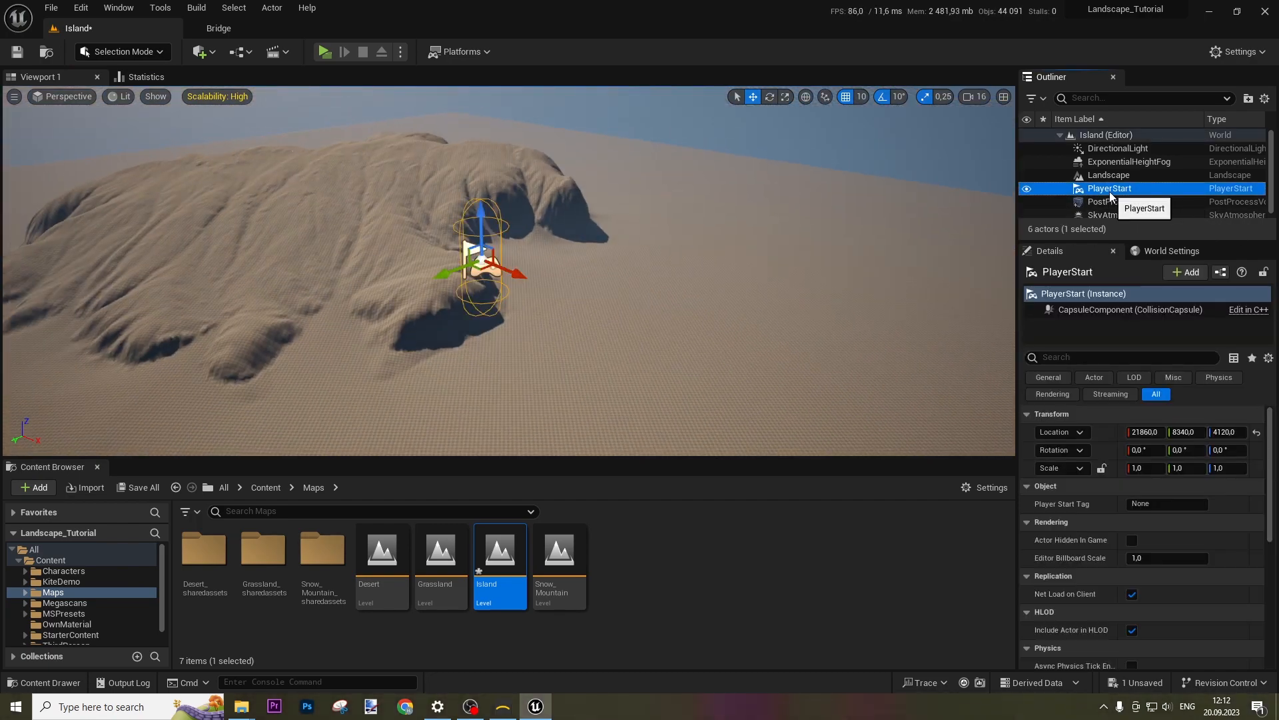
key(Delete)
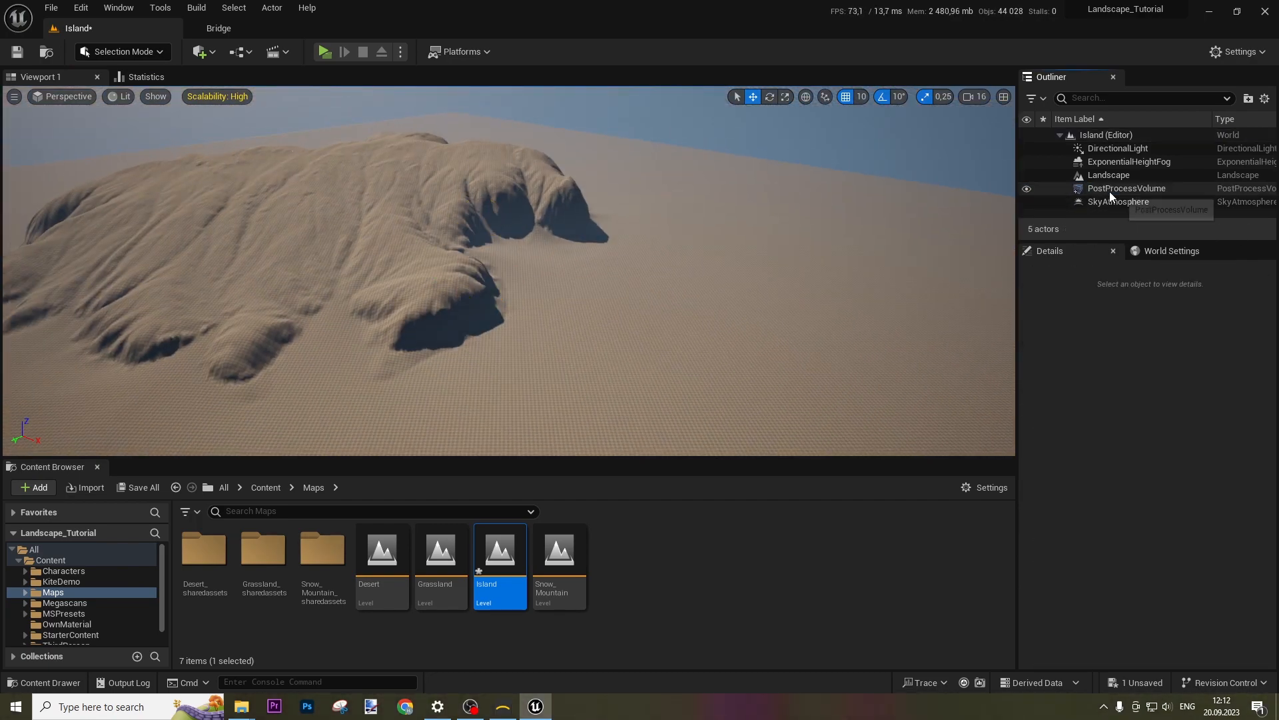
Place a Player Start on the landscape and raise it clear of the ground to a Z location of -6560.
right_drag(486, 143, 640, 267)
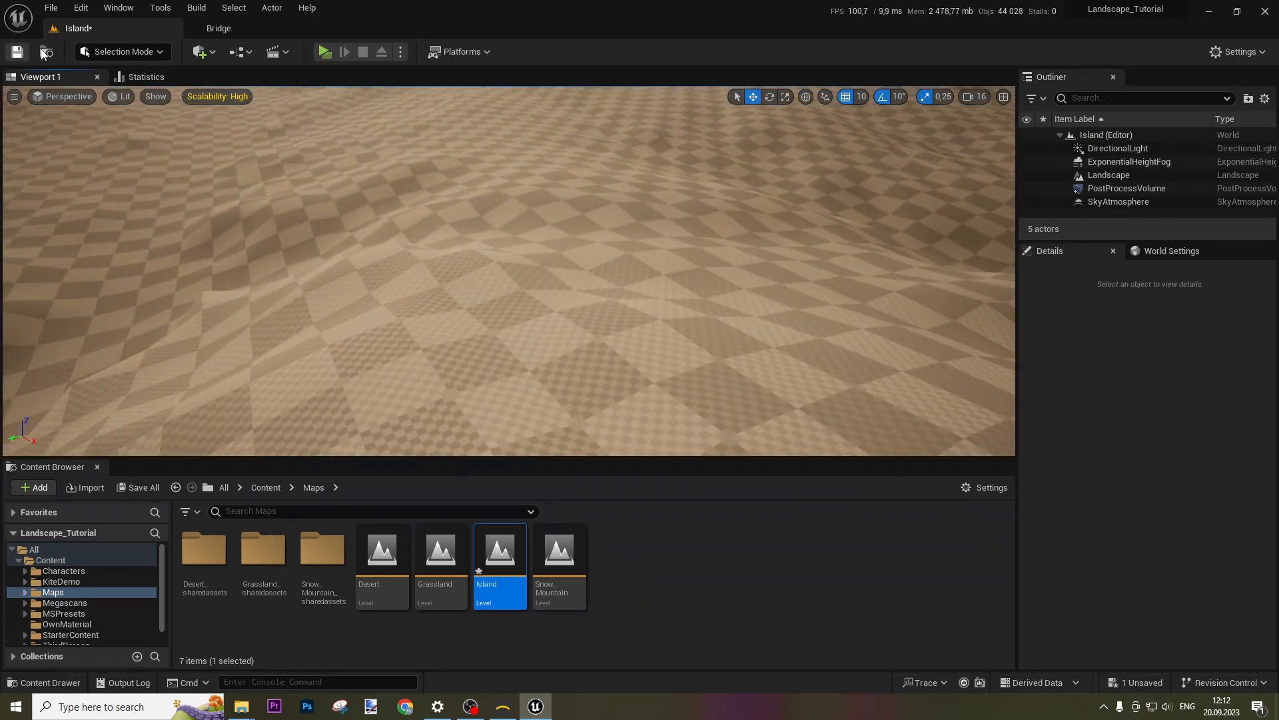
click(201, 51)
mouse_move(244, 166)
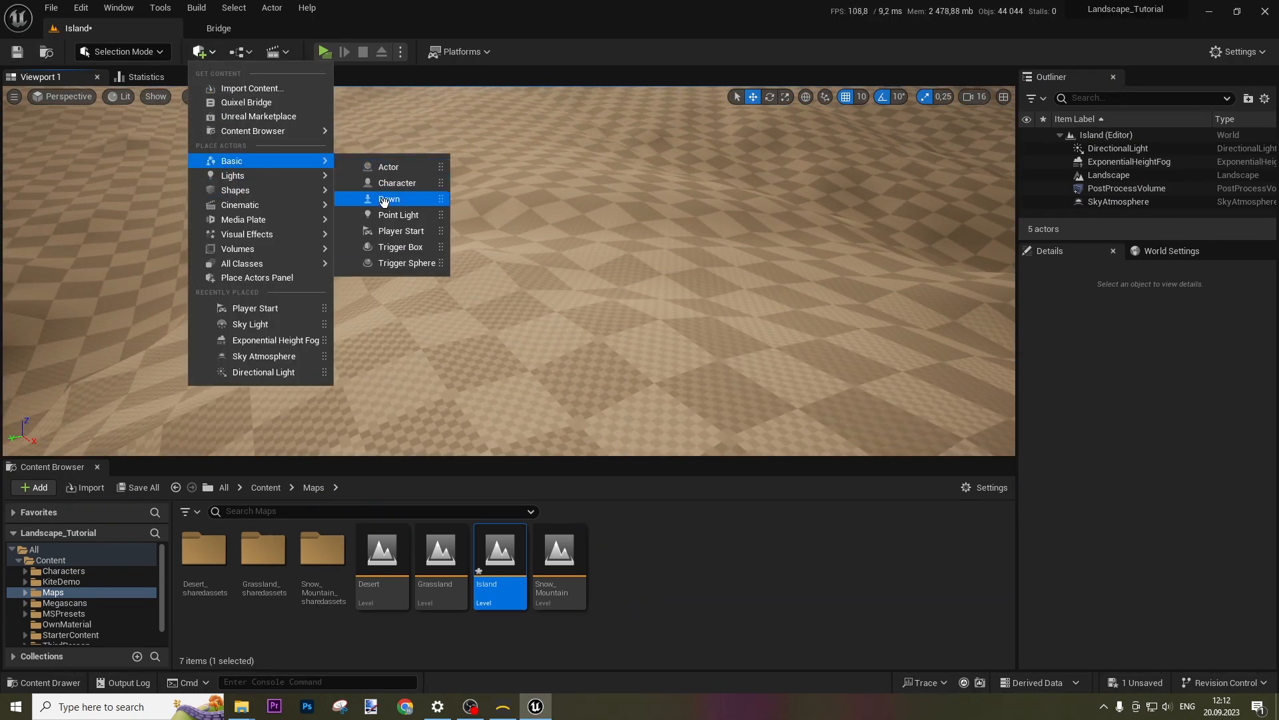
click(400, 231)
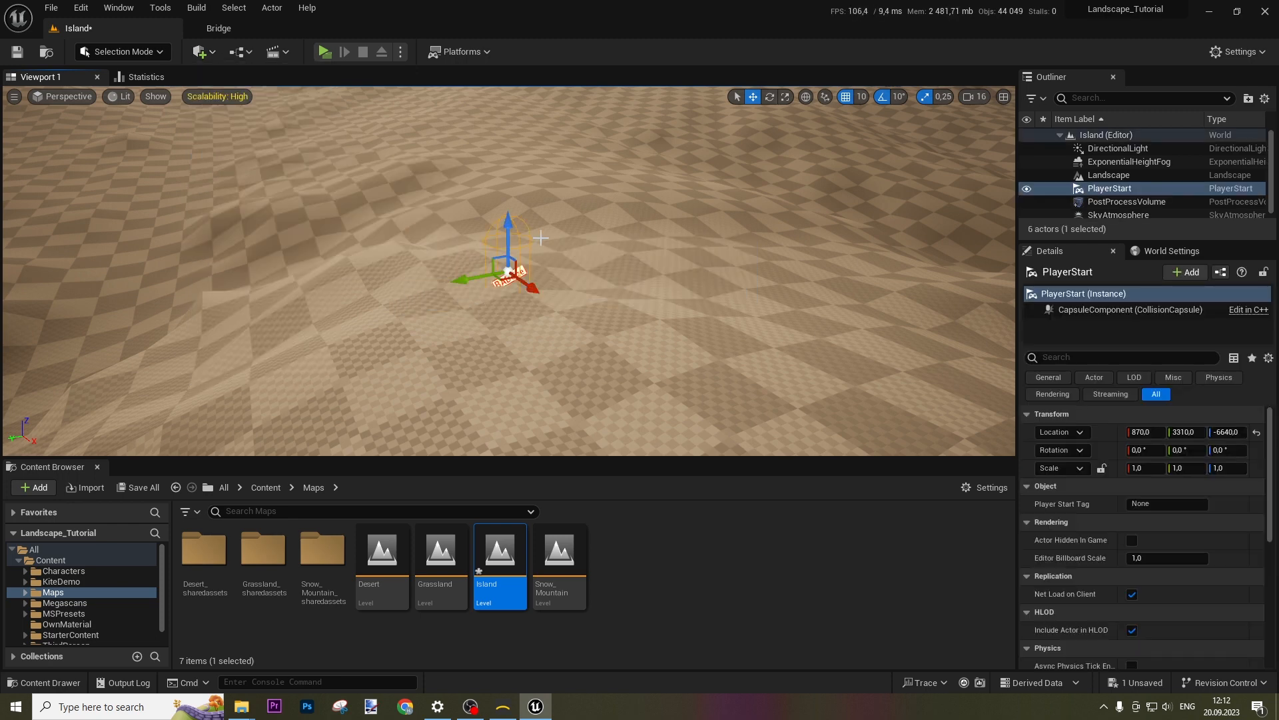
drag(514, 228, 519, 176)
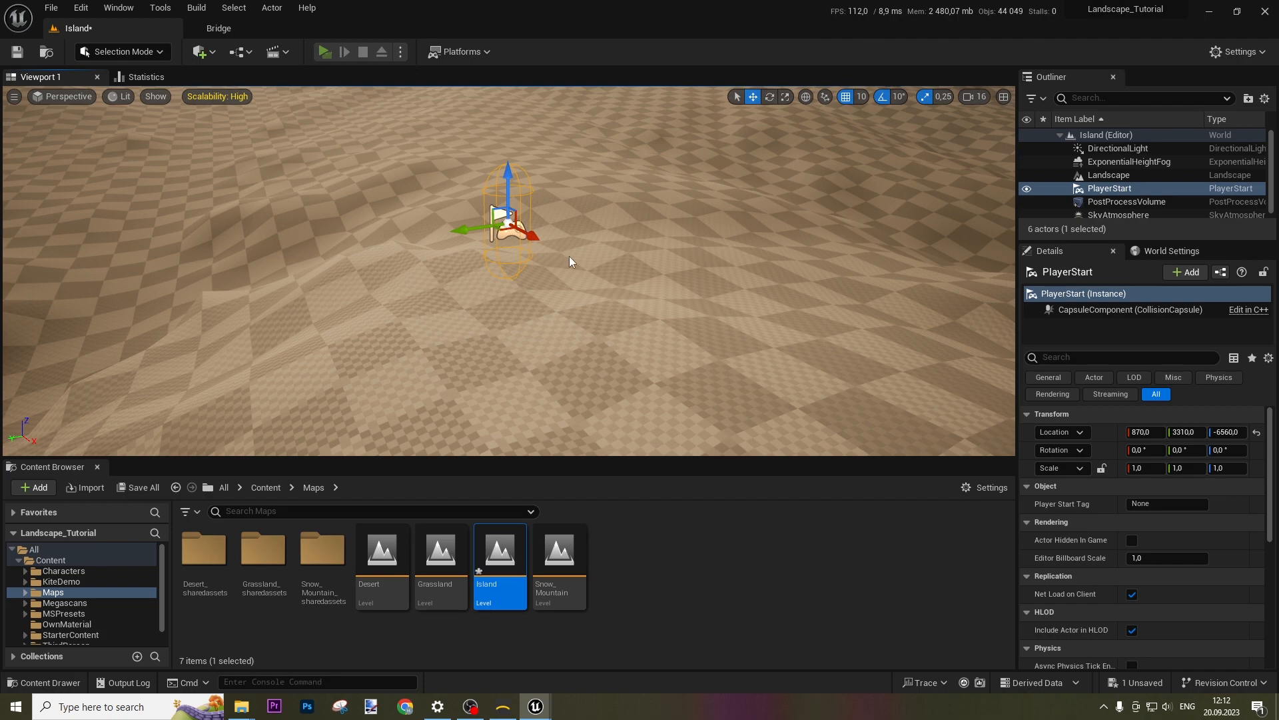
Play-test the level by running and jumping the character across the landscape, and end the preview.
key(w)
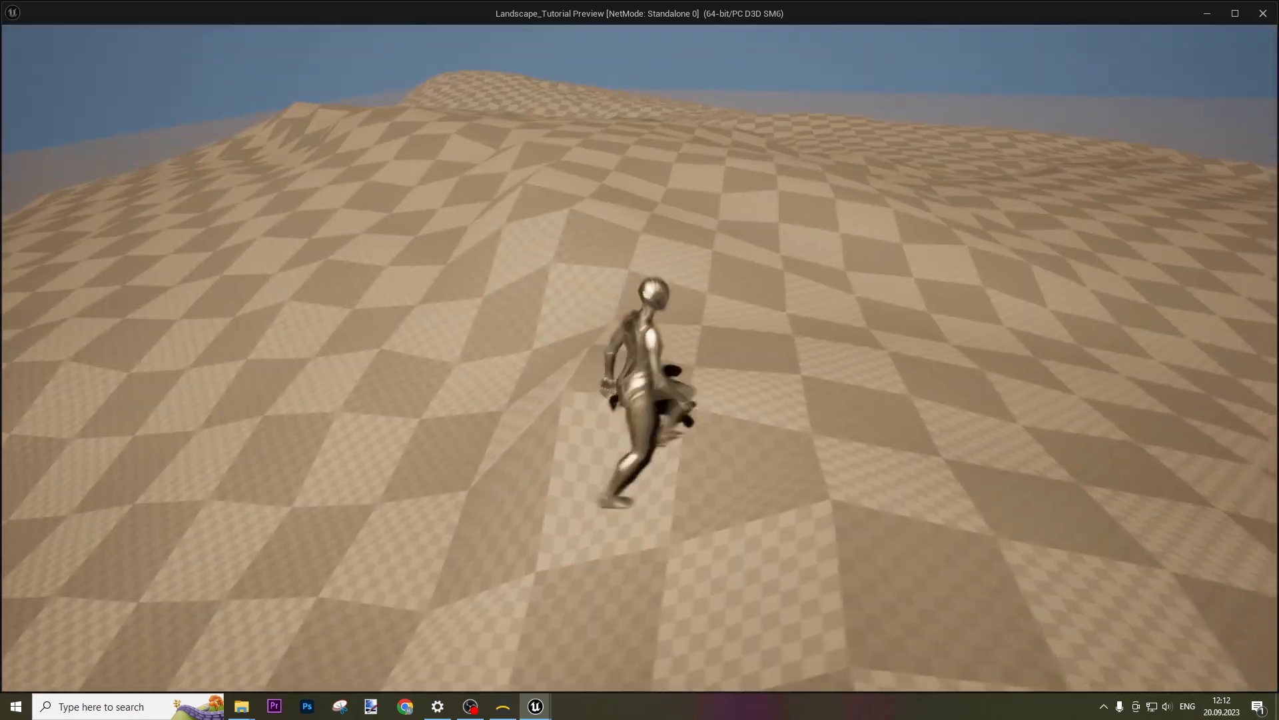
key(space)
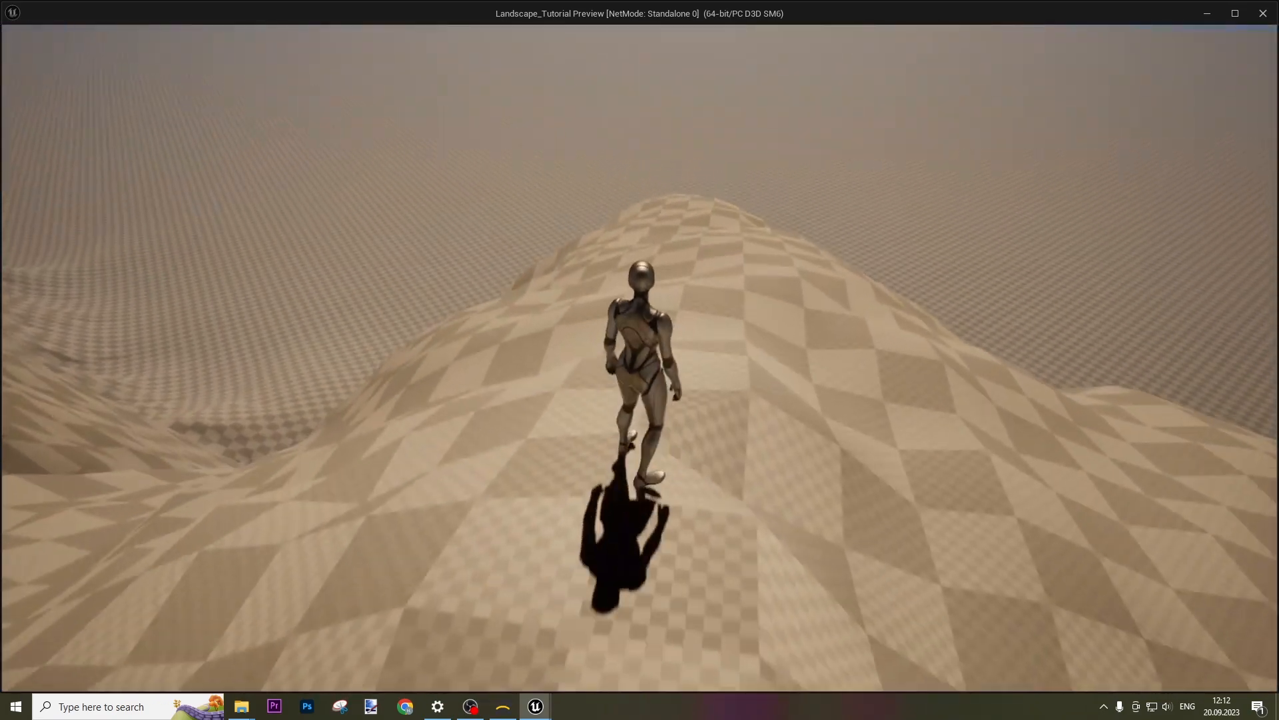
key(w)
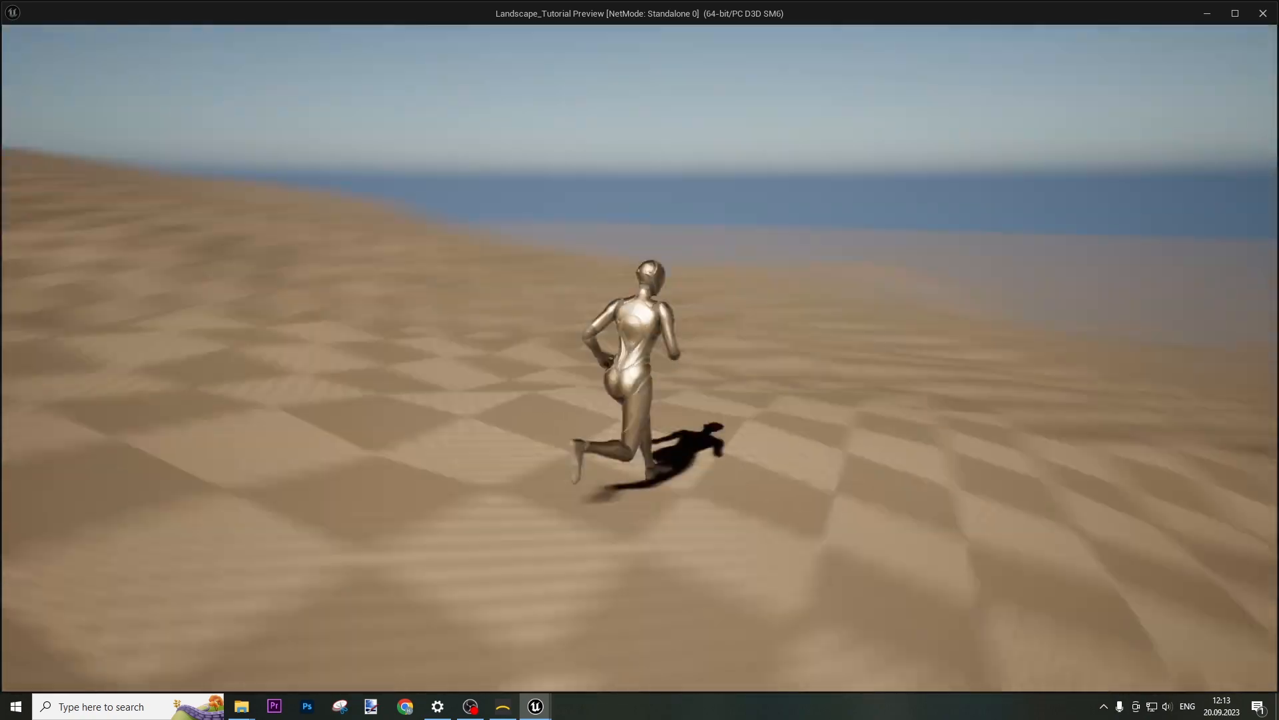
key(Escape)
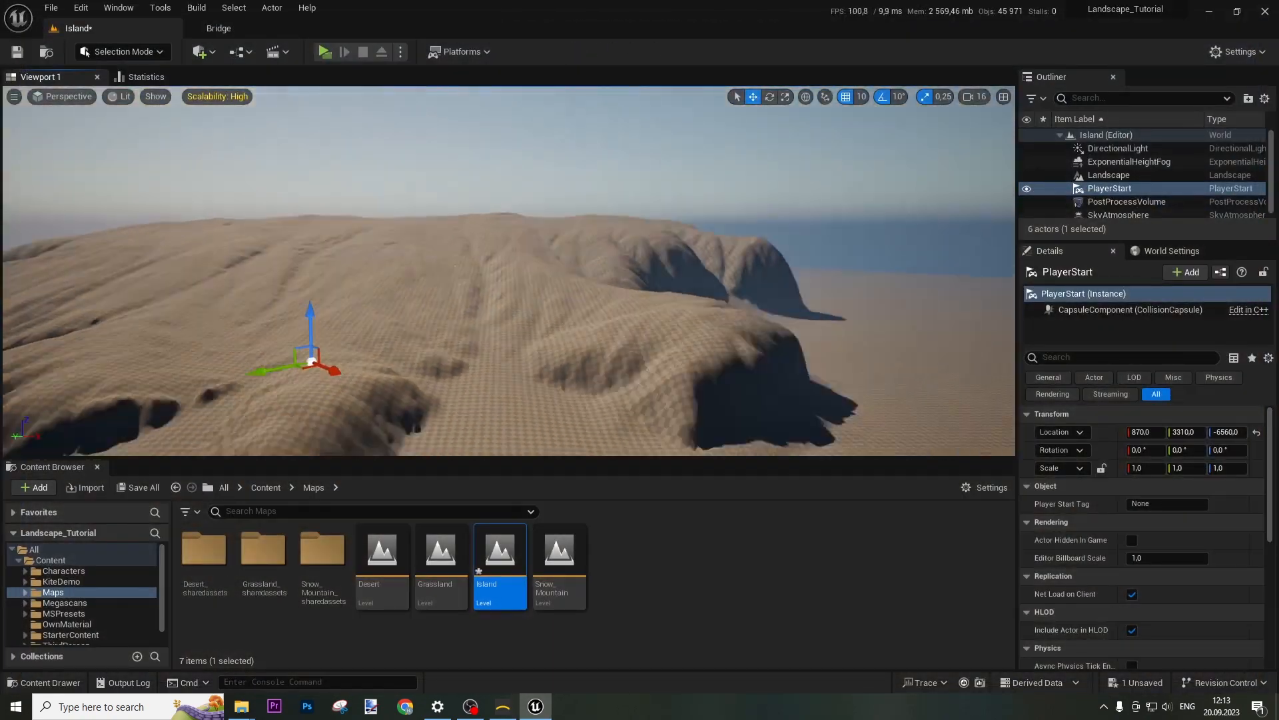
Smooth the jagged terrain at the foot of the cliff using the landscape Smooth tool with a brush size of about 348.6.
key(w)
right_drag(509, 271, 306, 238)
click(119, 53)
click(110, 101)
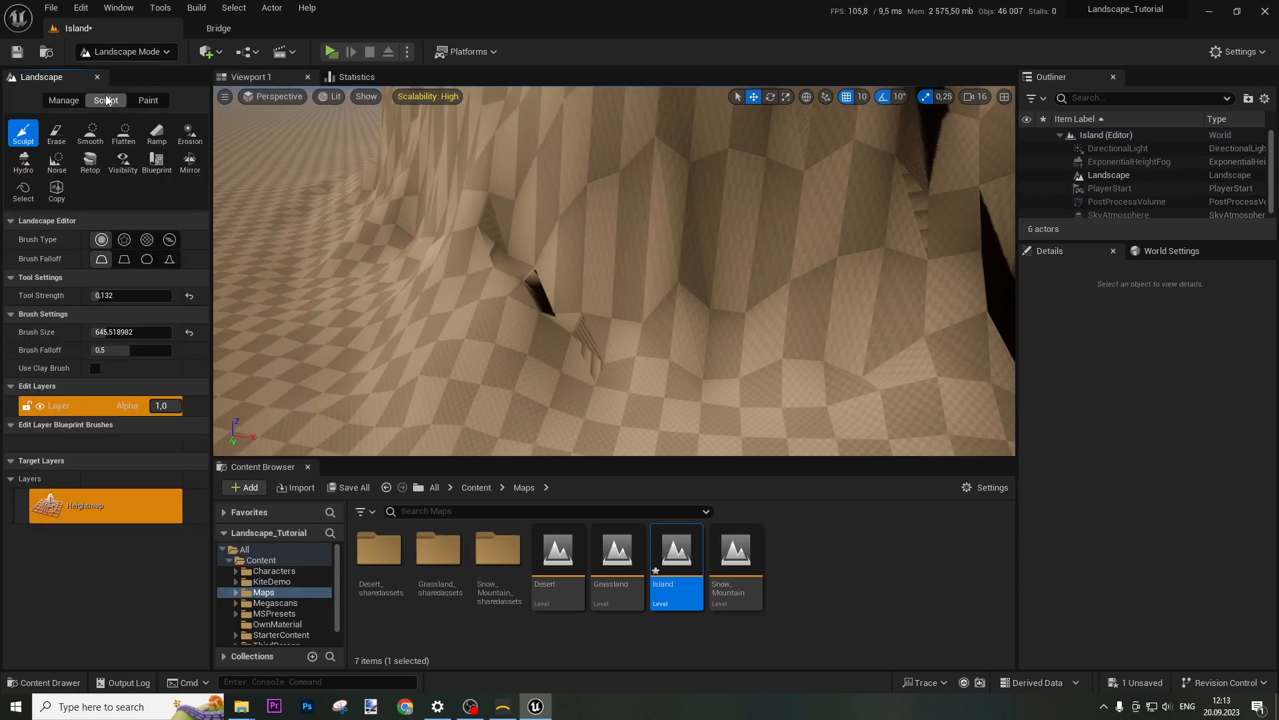
click(90, 133)
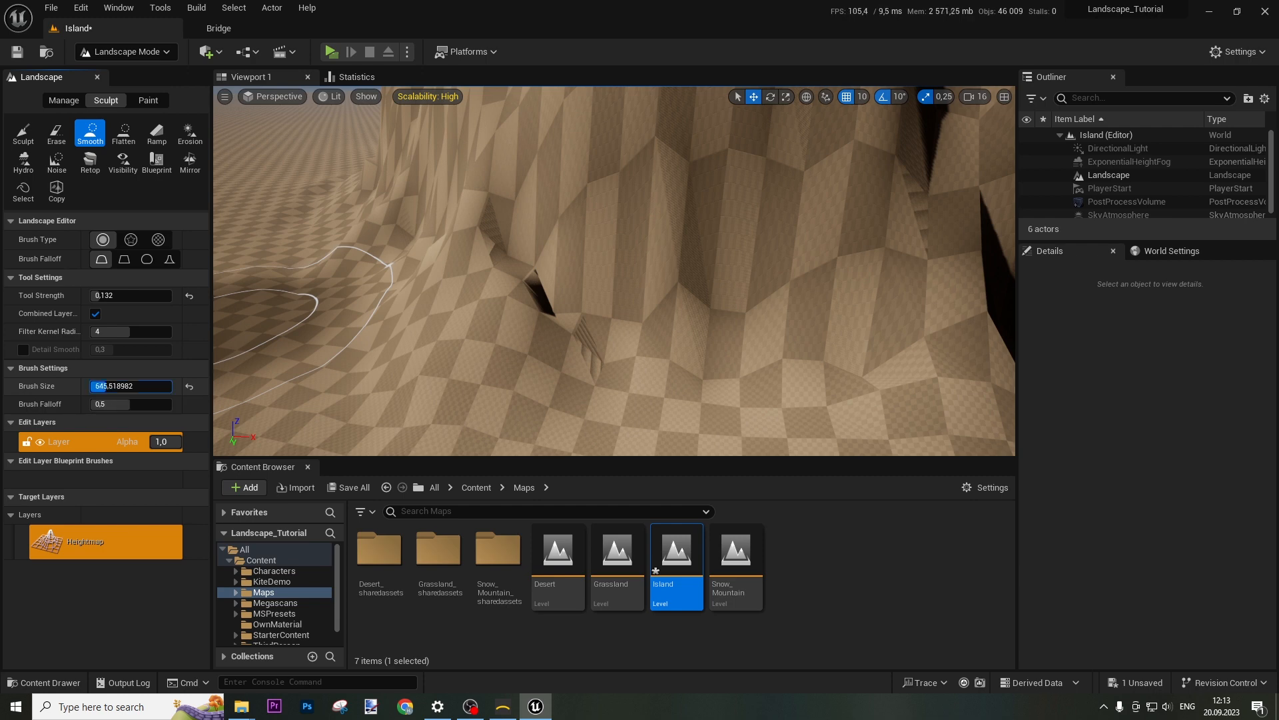
drag(107, 387, 98, 387)
mouse_move(508, 348)
mouse_down()
mouse_move(529, 314)
mouse_move(927, 395)
mouse_up()
right_drag(927, 395, 961, 388)
key(s)
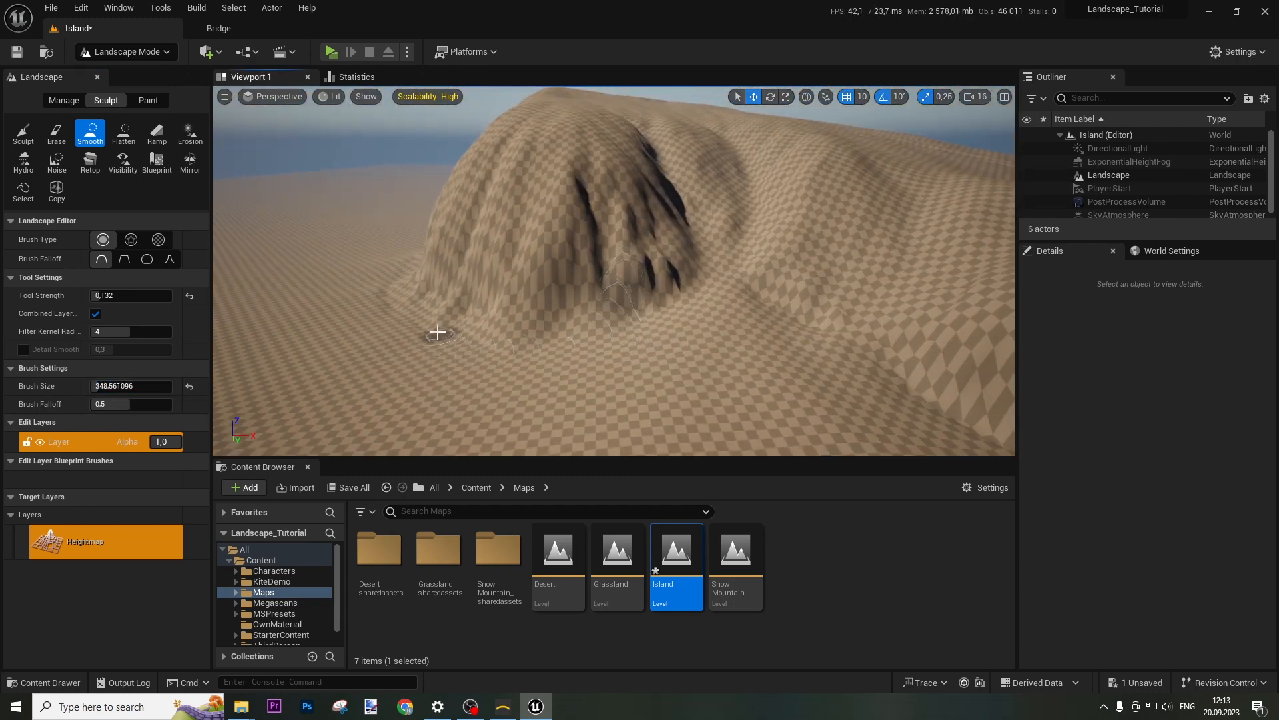
drag(406, 307, 537, 360)
Examine the island's cliffs and slopes from several angles for remaining rough spots.
click(158, 53)
click(158, 53)
mouse_move(706, 367)
right_down()
mouse_move(756, 367)
mouse_move(793, 416)
right_up()
key(w)
mouse_move(565, 371)
right_down()
mouse_move(587, 367)
mouse_move(533, 300)
mouse_move(554, 347)
right_up()
key(s)
key(w)
mouse_move(476, 305)
right_down()
mouse_move(360, 309)
mouse_move(426, 296)
right_up()
key(w)
key(s)
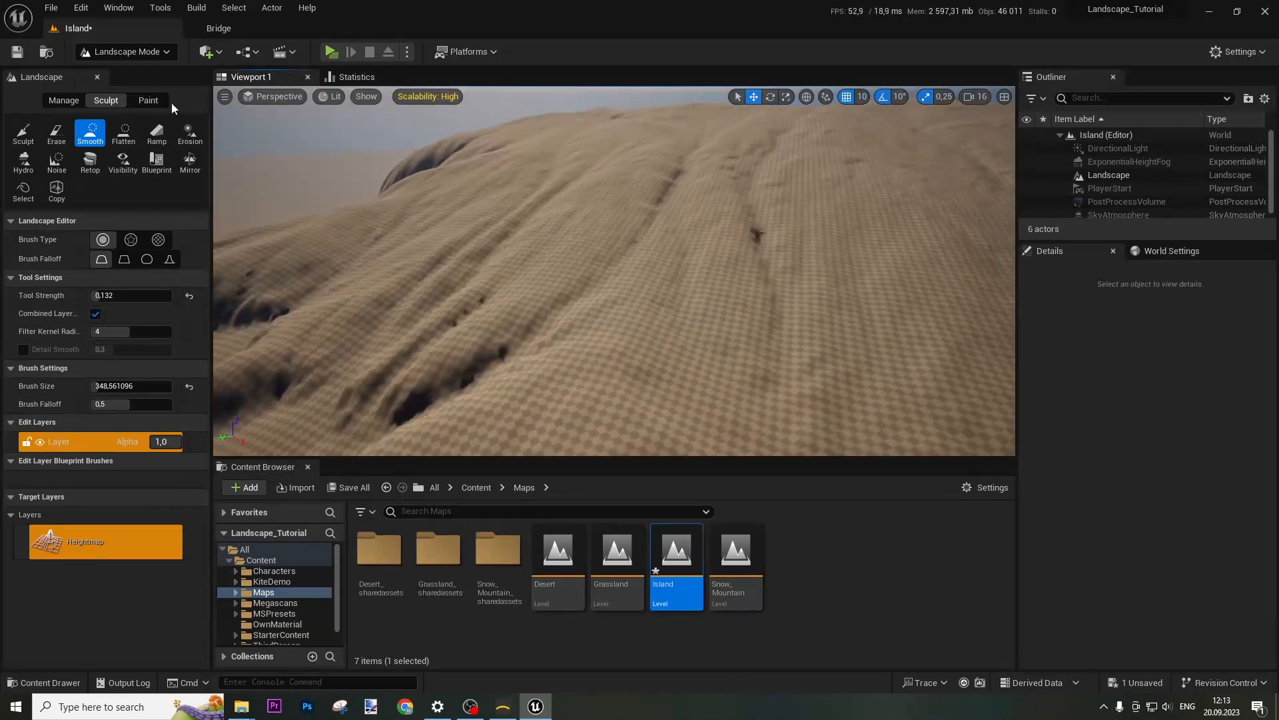
Return to Selection mode and save all changes to the Island level.
click(144, 53)
click(126, 74)
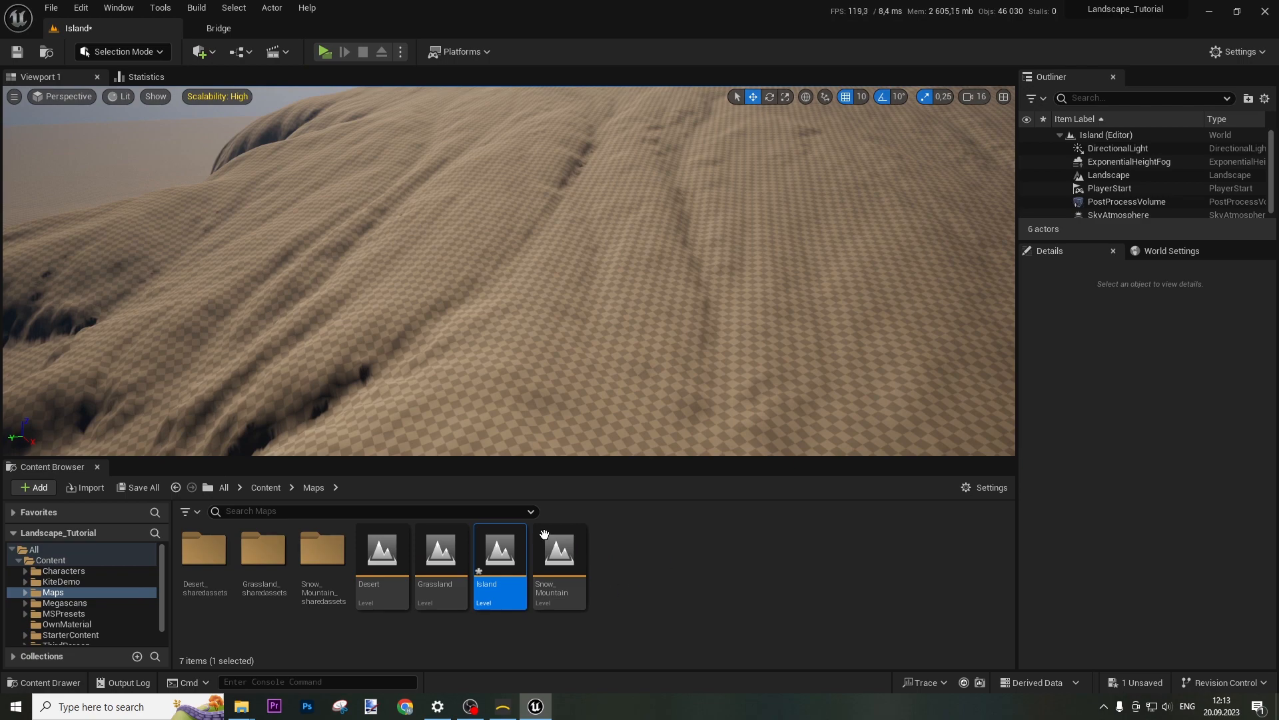
click(150, 495)
click(733, 504)
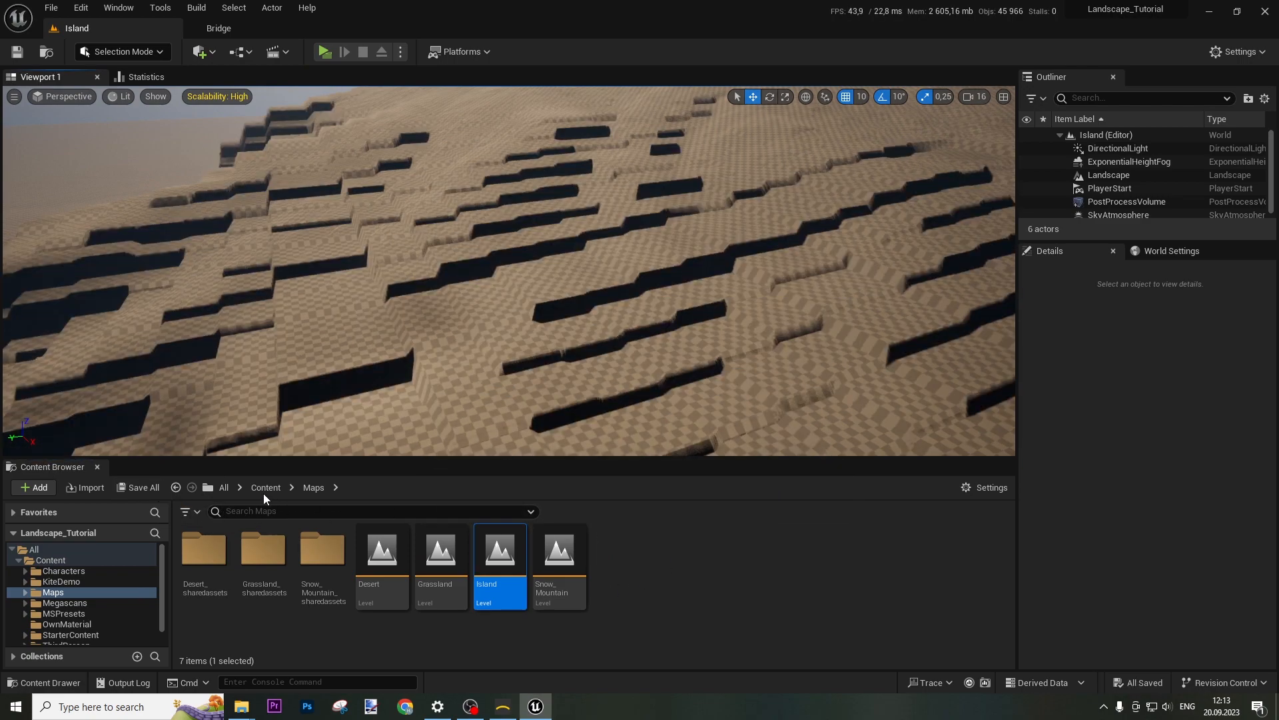
Create a material instance of M_Landscape_Master named MI_Island in the OwnMaterial folder and open it in a floating editor window.
click(265, 487)
double_click(502, 548)
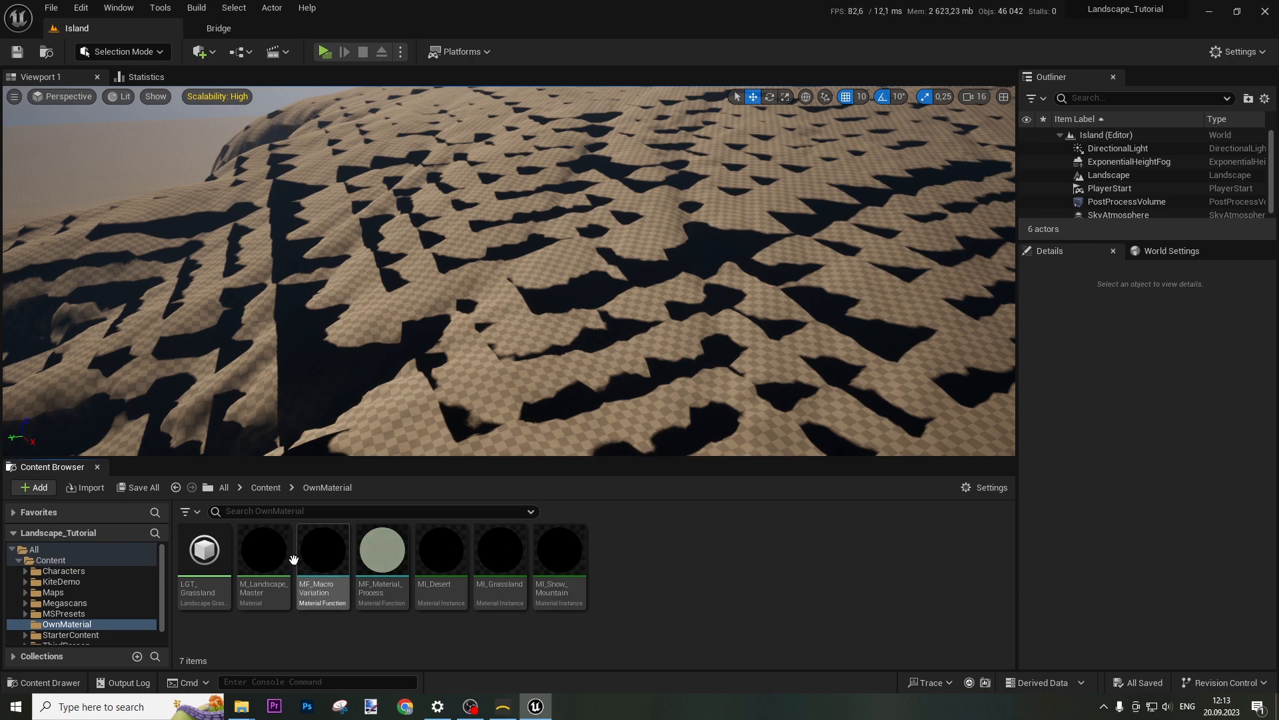
click(270, 550)
right_click(270, 550)
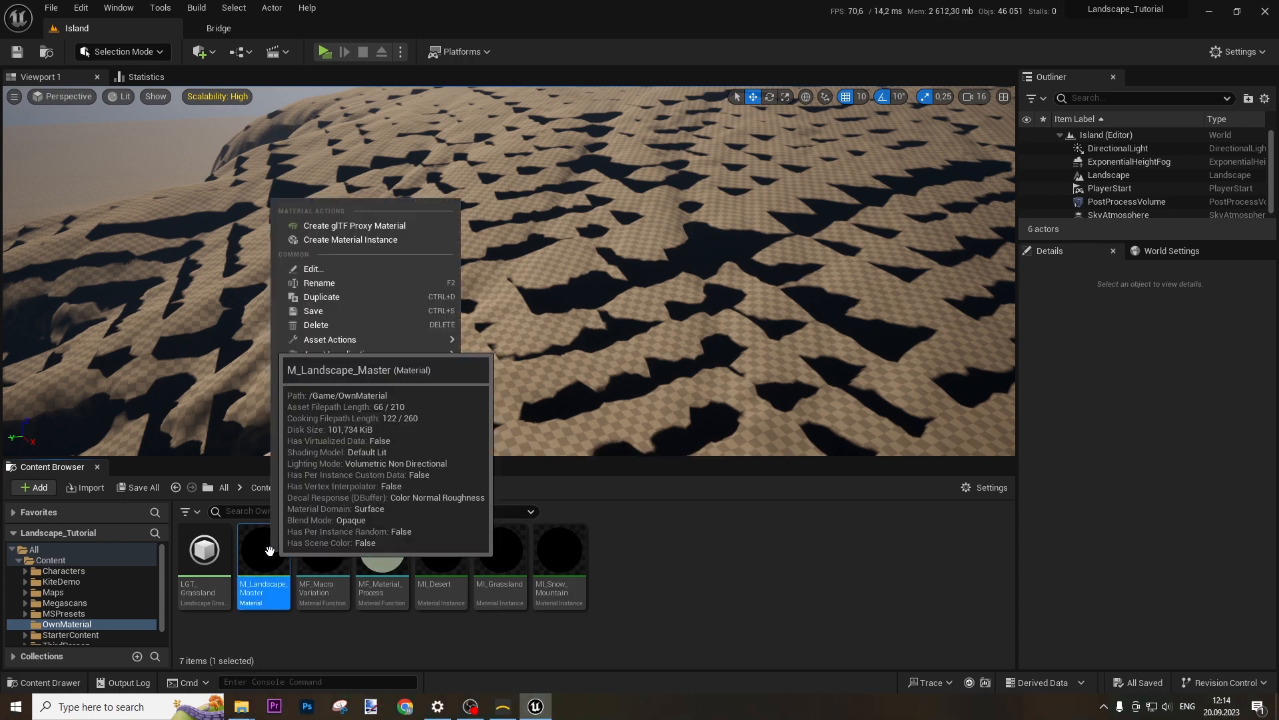
click(369, 240)
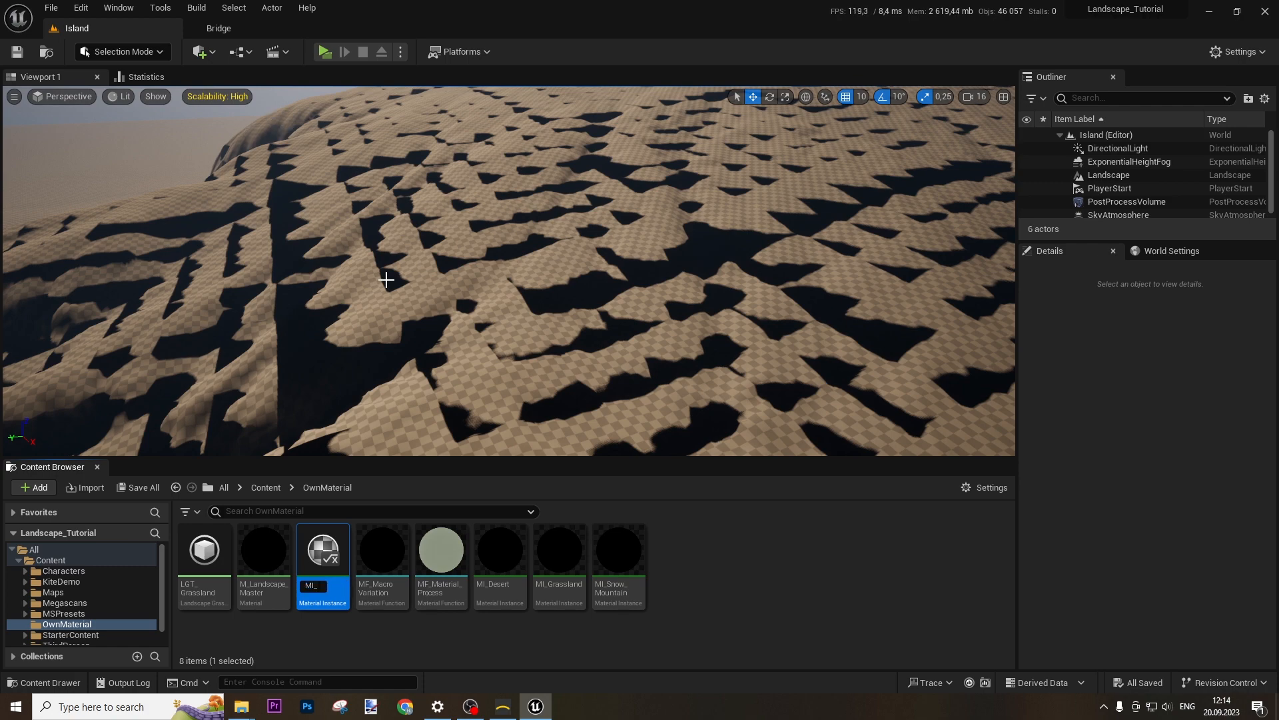
text(MI_Island)
key(Return)
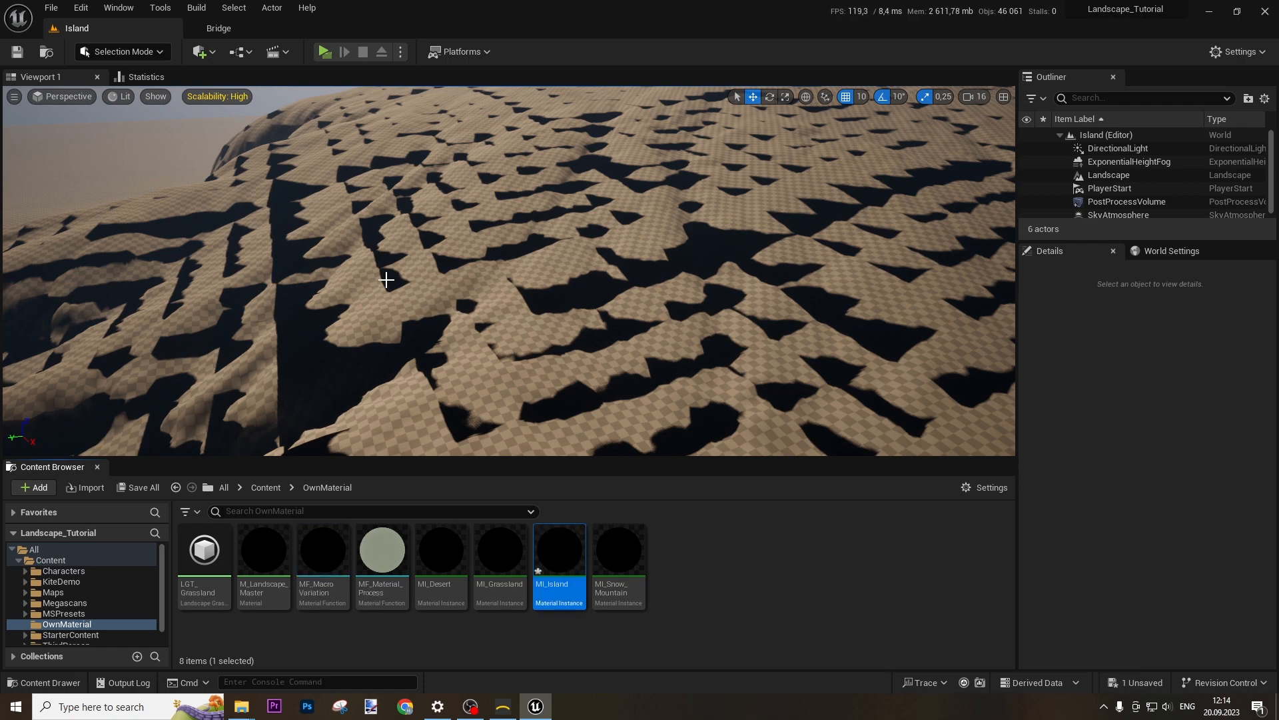
key(Return)
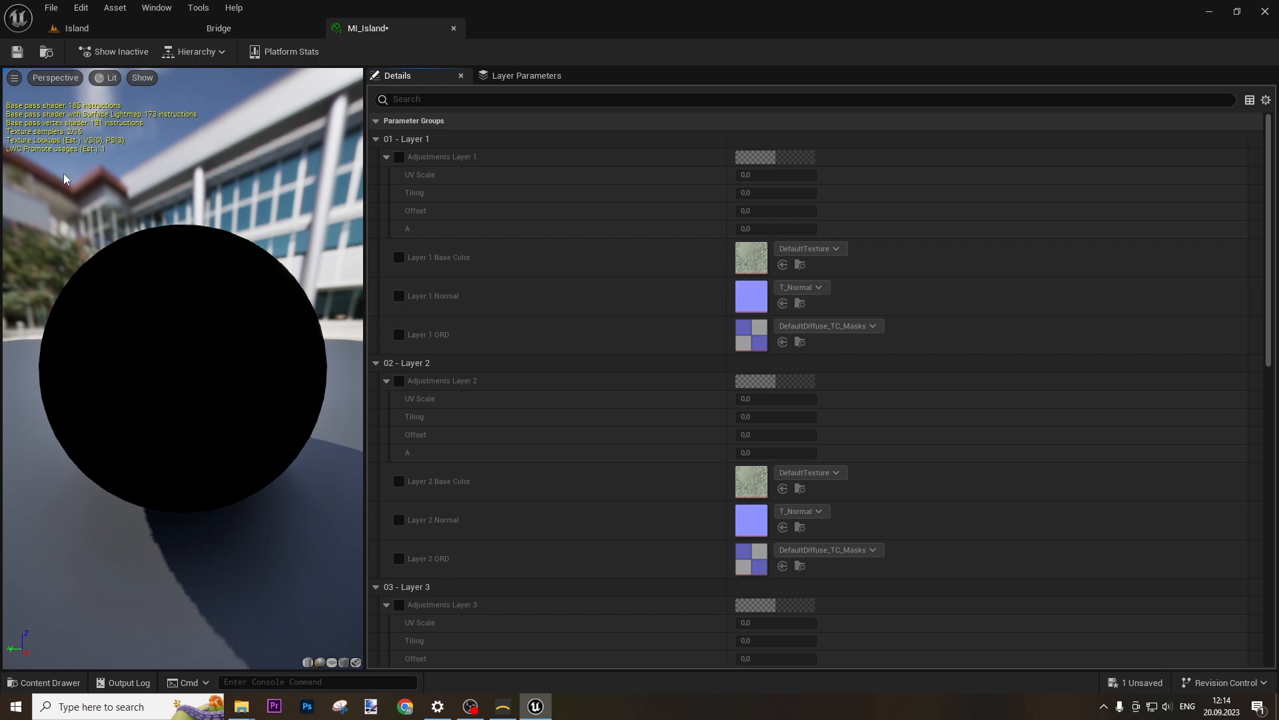
drag(400, 28, 590, 83)
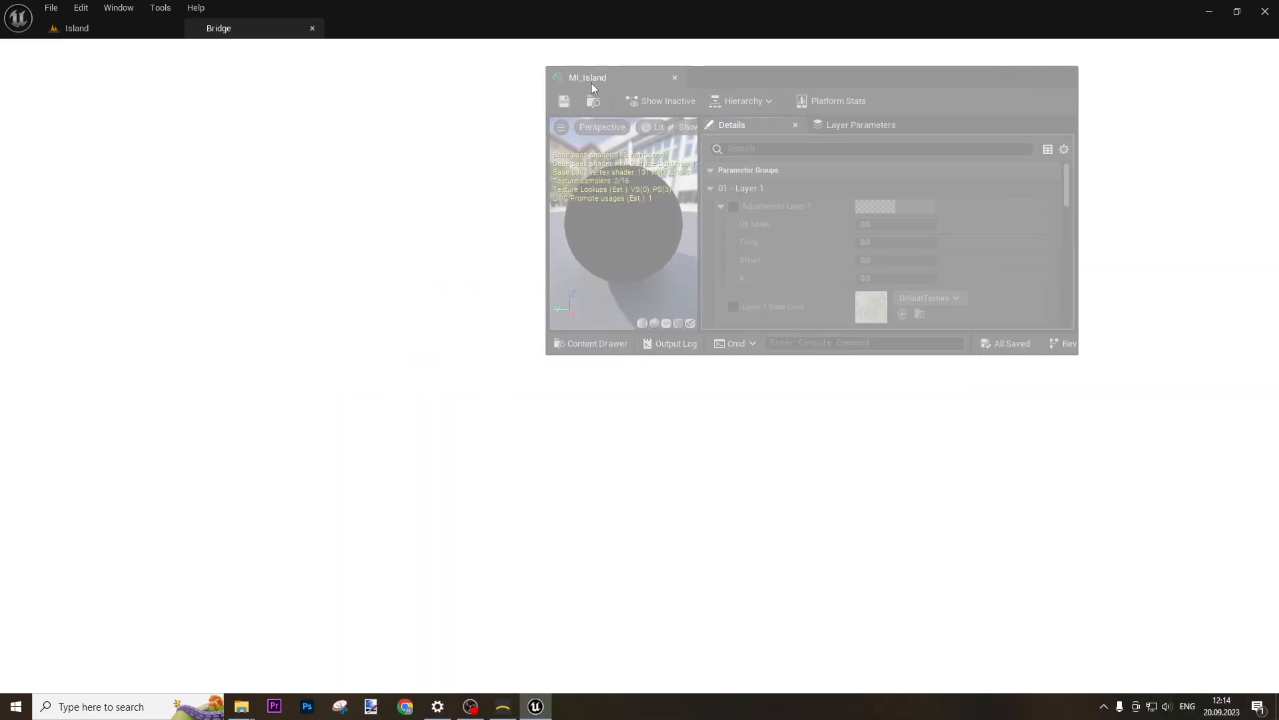
click(120, 28)
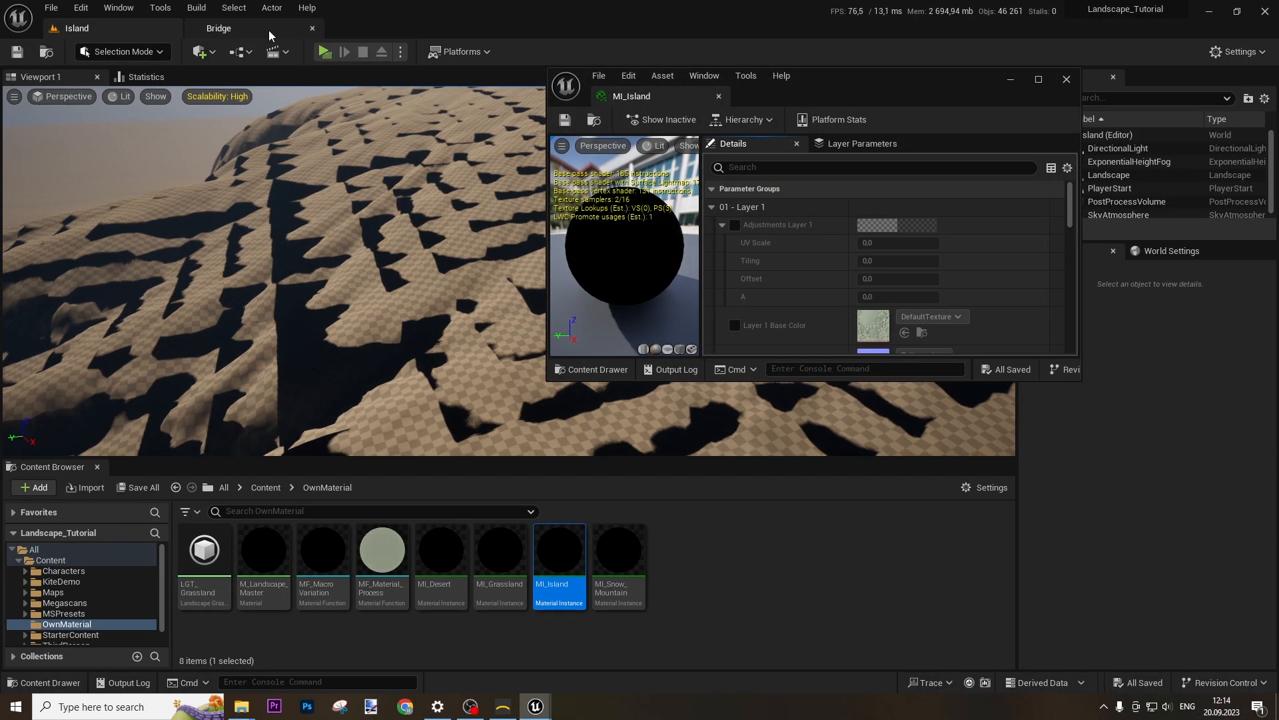
Review the downloaded Detailed Stone Texture, Gravel Ground, Beach Sand and Wild Grass surfaces in Bridge's local Megascans library.
click(237, 29)
click(36, 359)
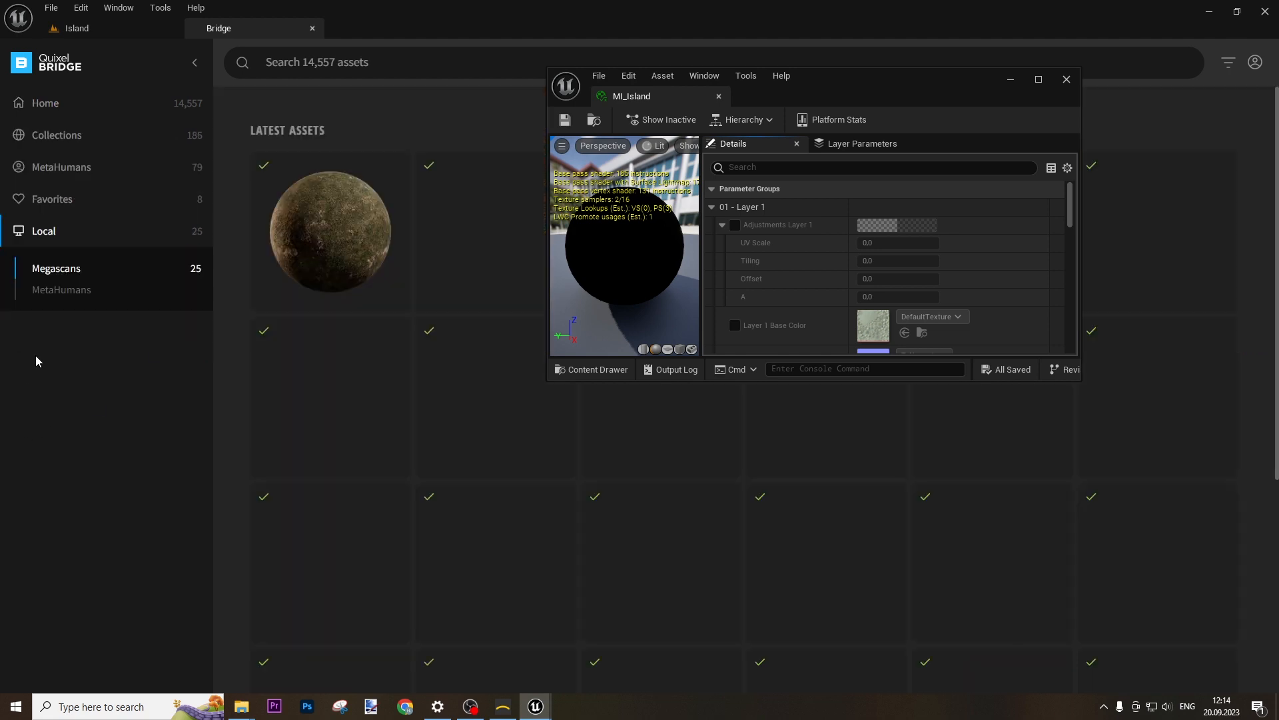
drag(826, 98, 750, 383)
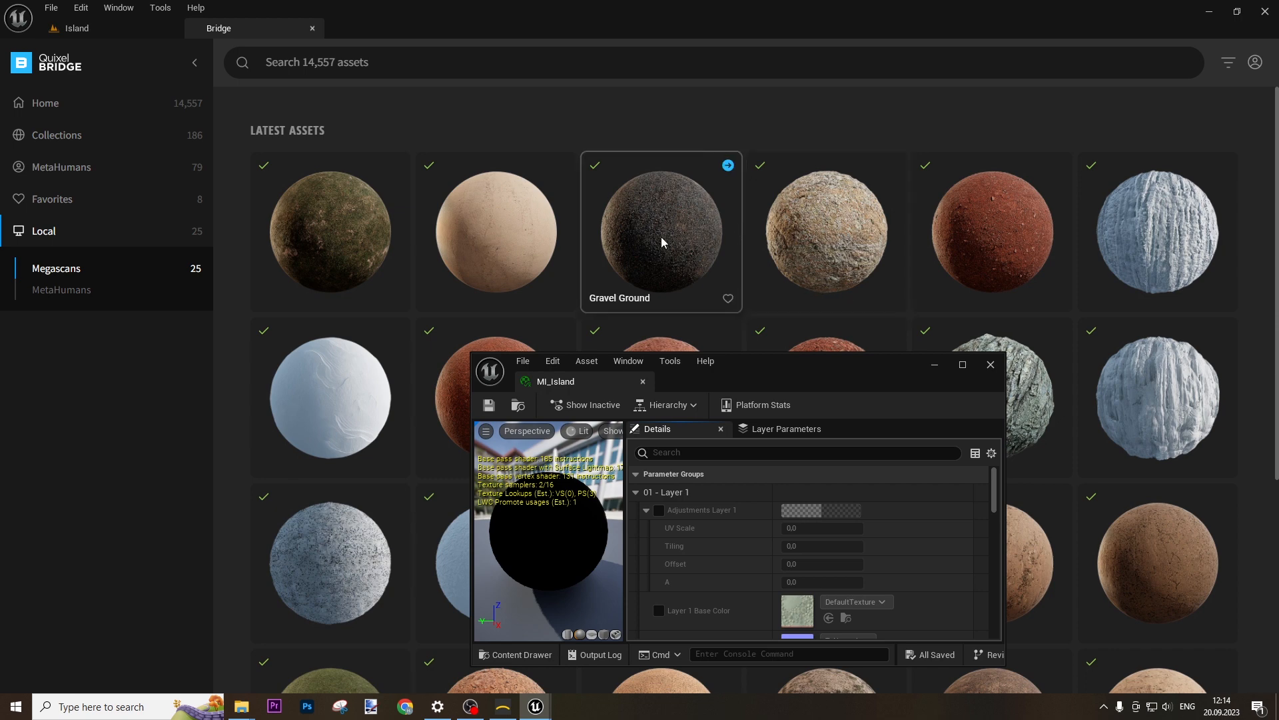
click(790, 247)
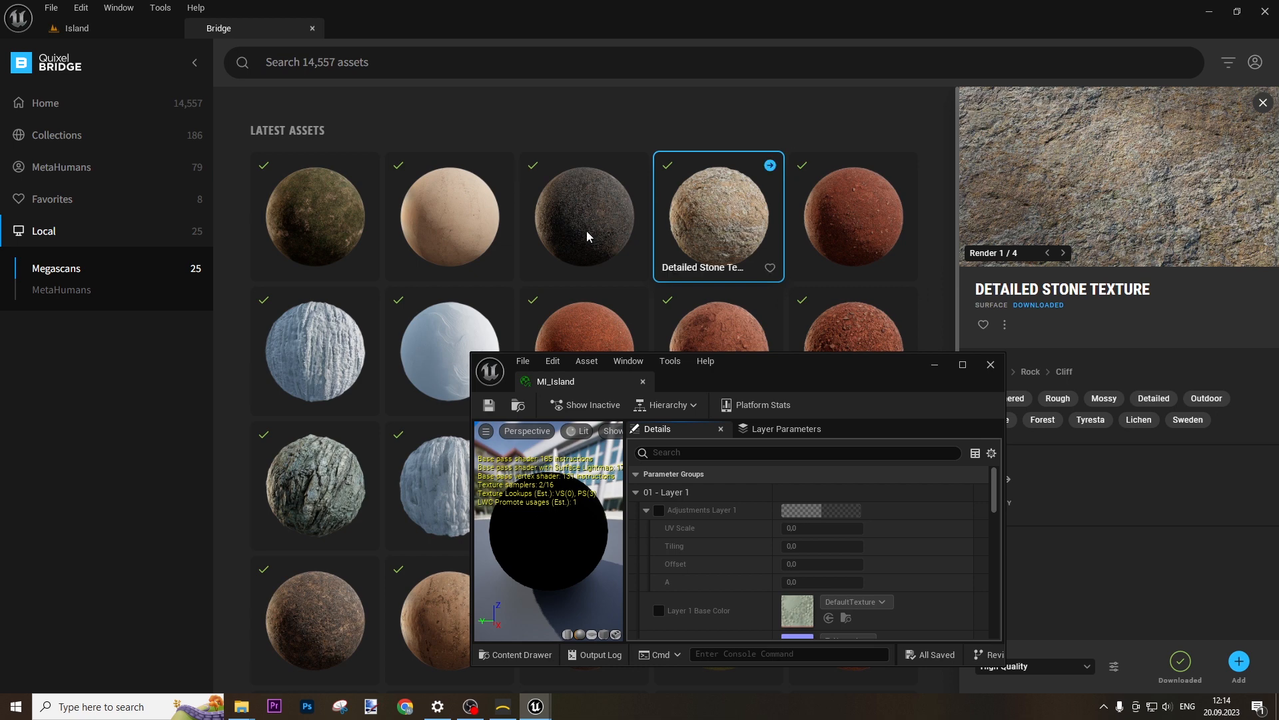
click(625, 245)
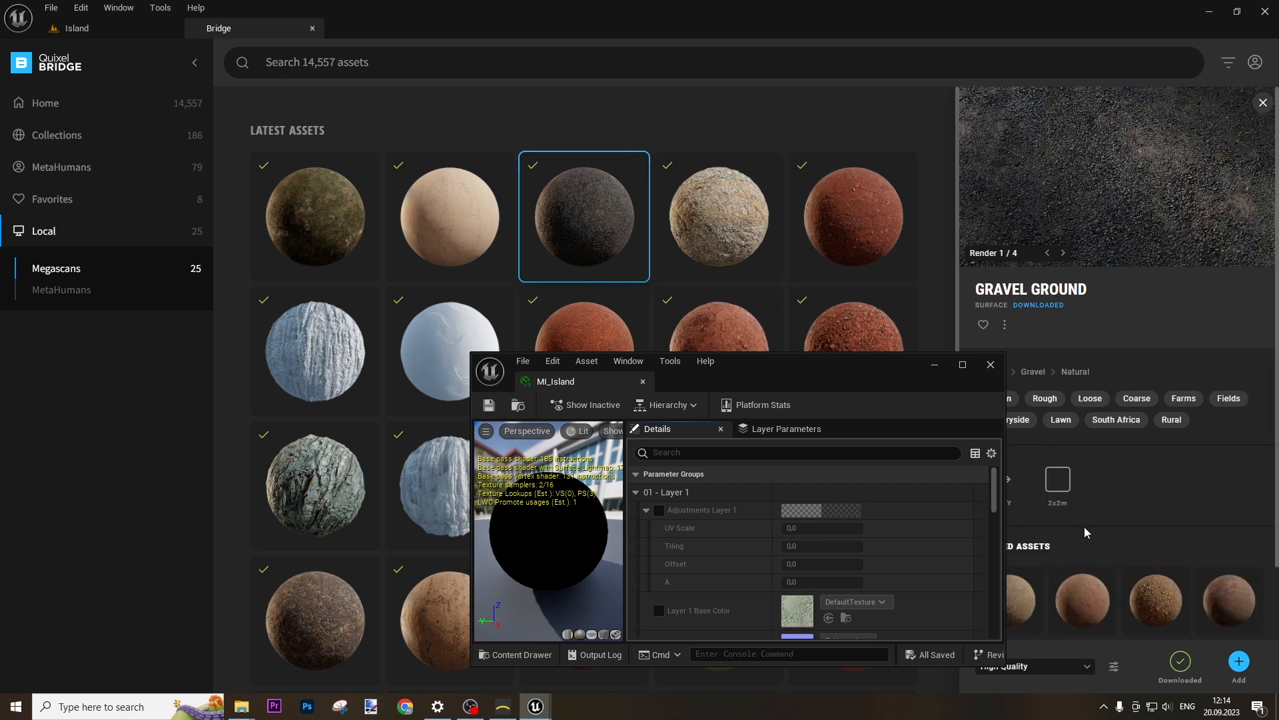
click(470, 222)
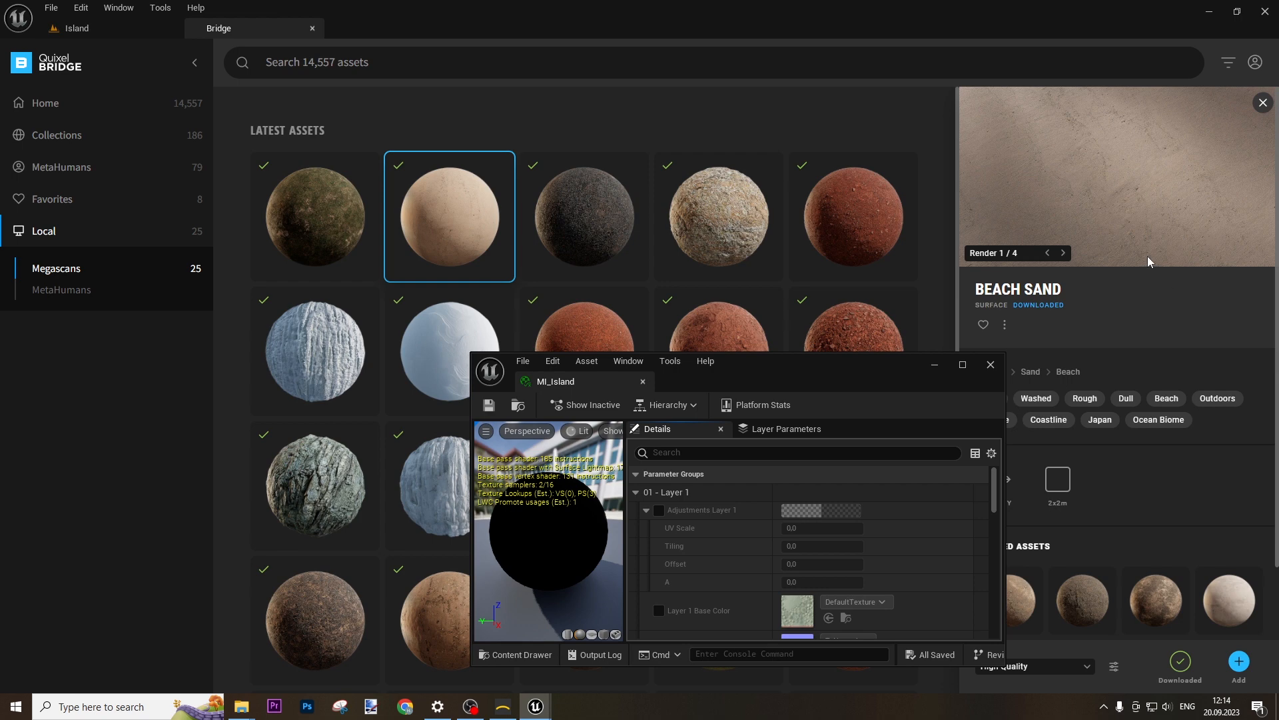
click(304, 210)
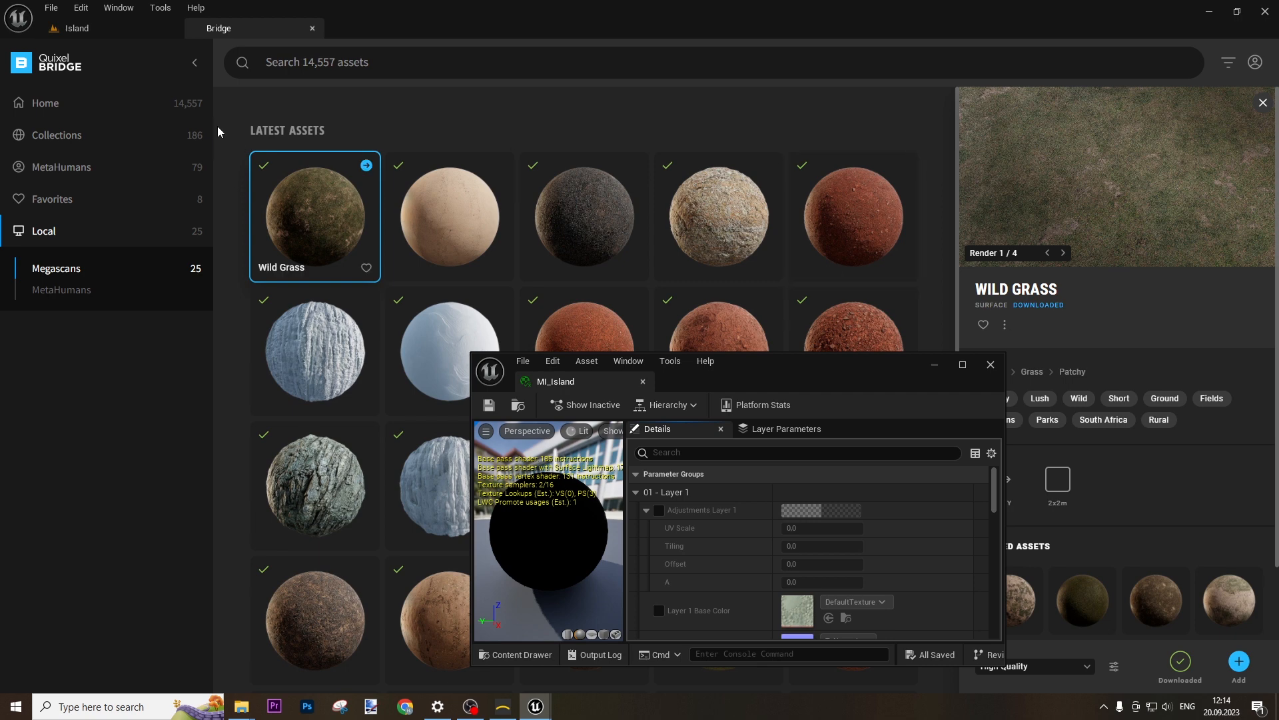
Go back to the Island level, enlarge the MI_Island window and enable Layer 1's Adjustments, Base Color, Normal and ORD overrides.
click(104, 30)
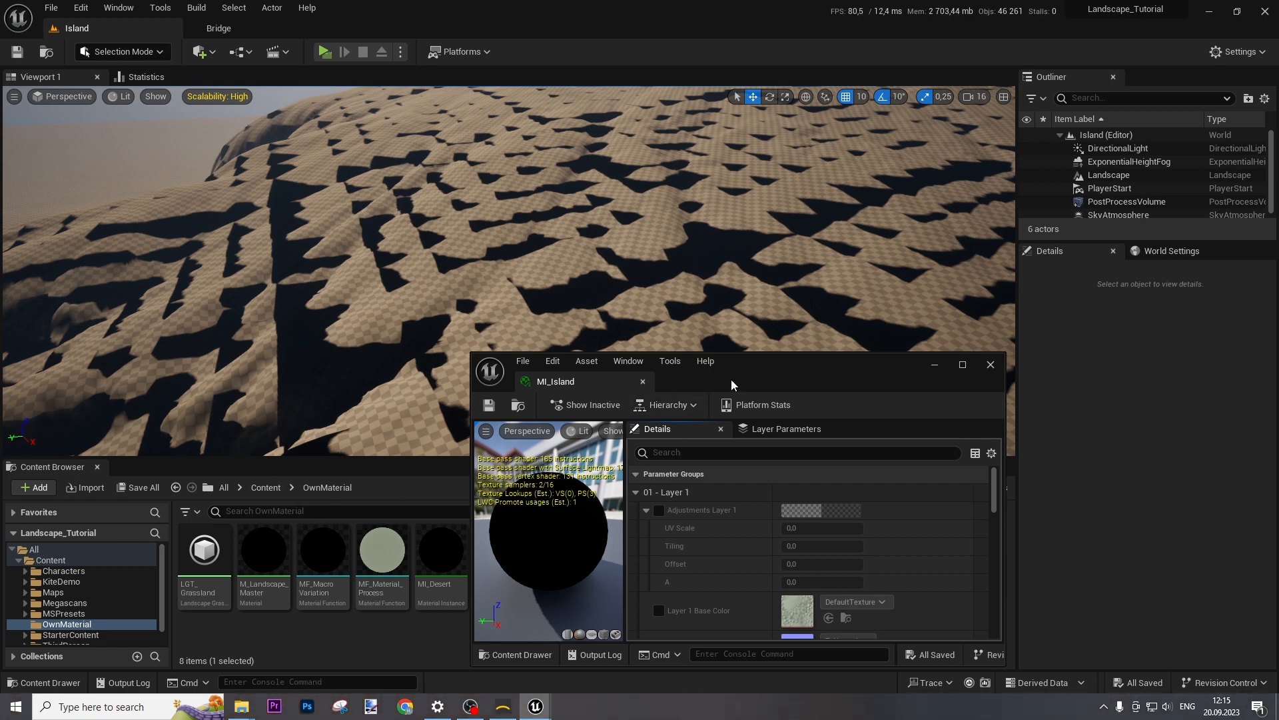
drag(803, 376, 822, 133)
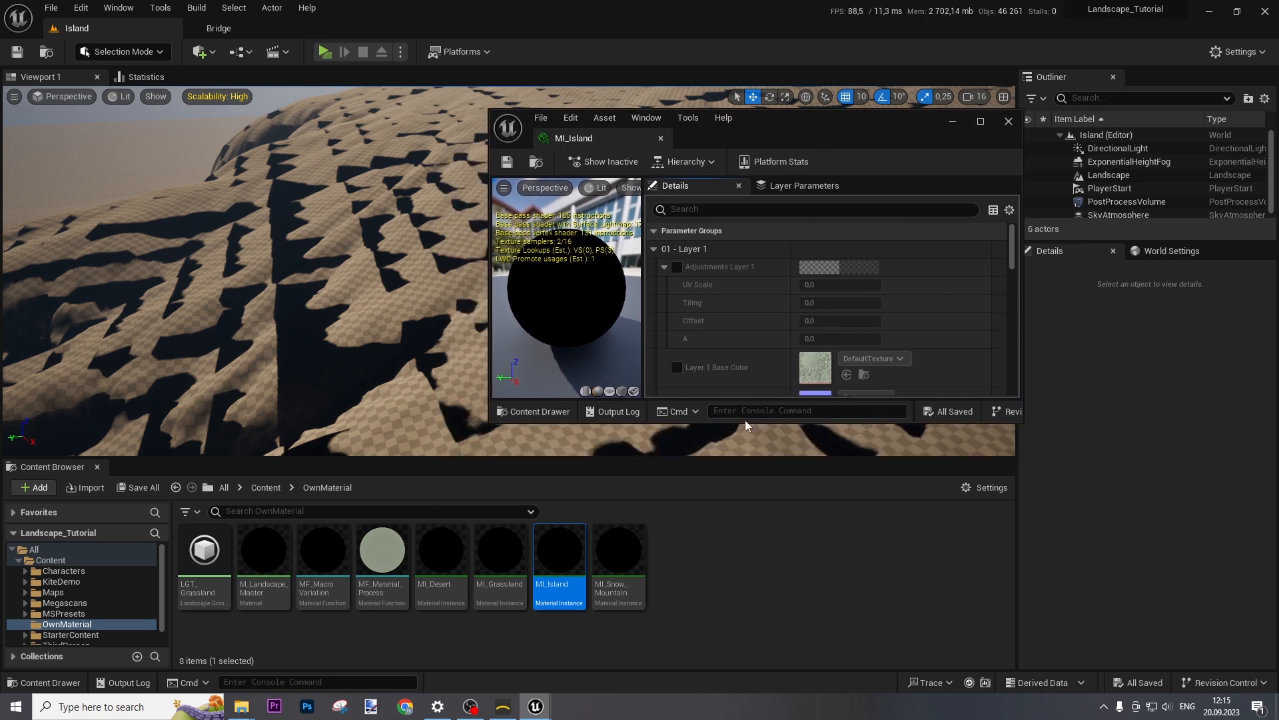
drag(753, 424, 719, 600)
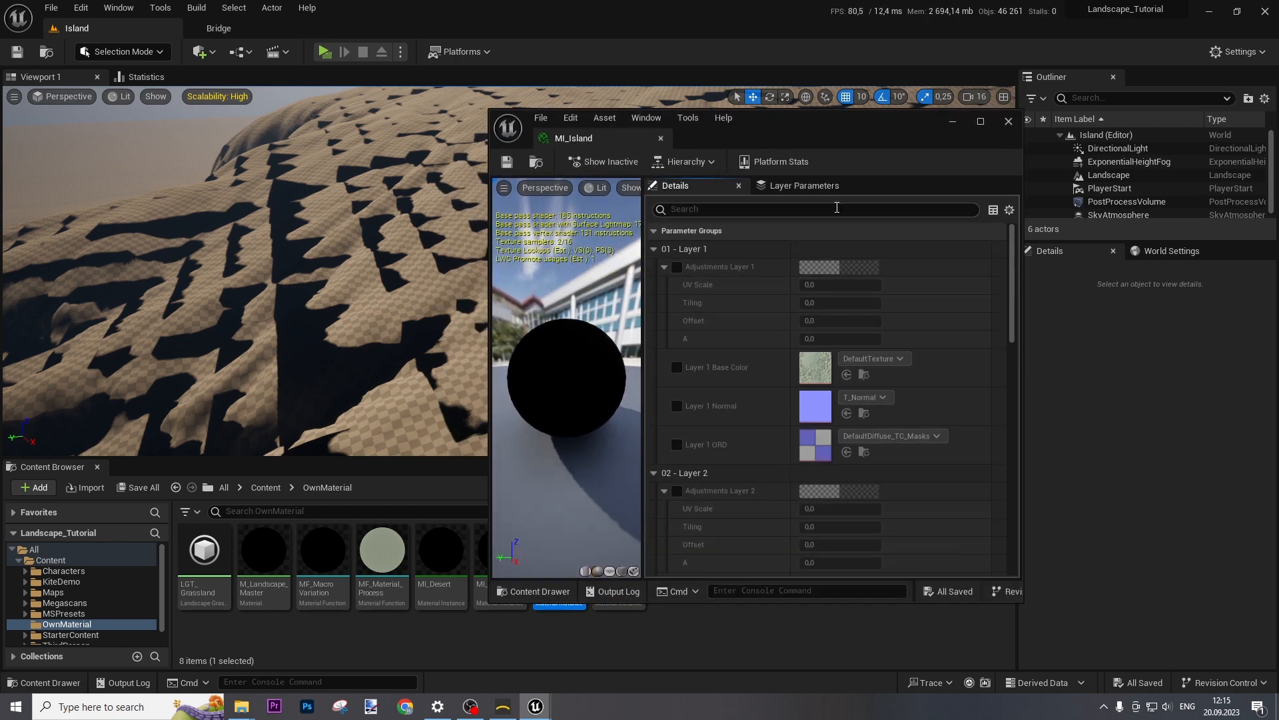
drag(837, 117, 866, 103)
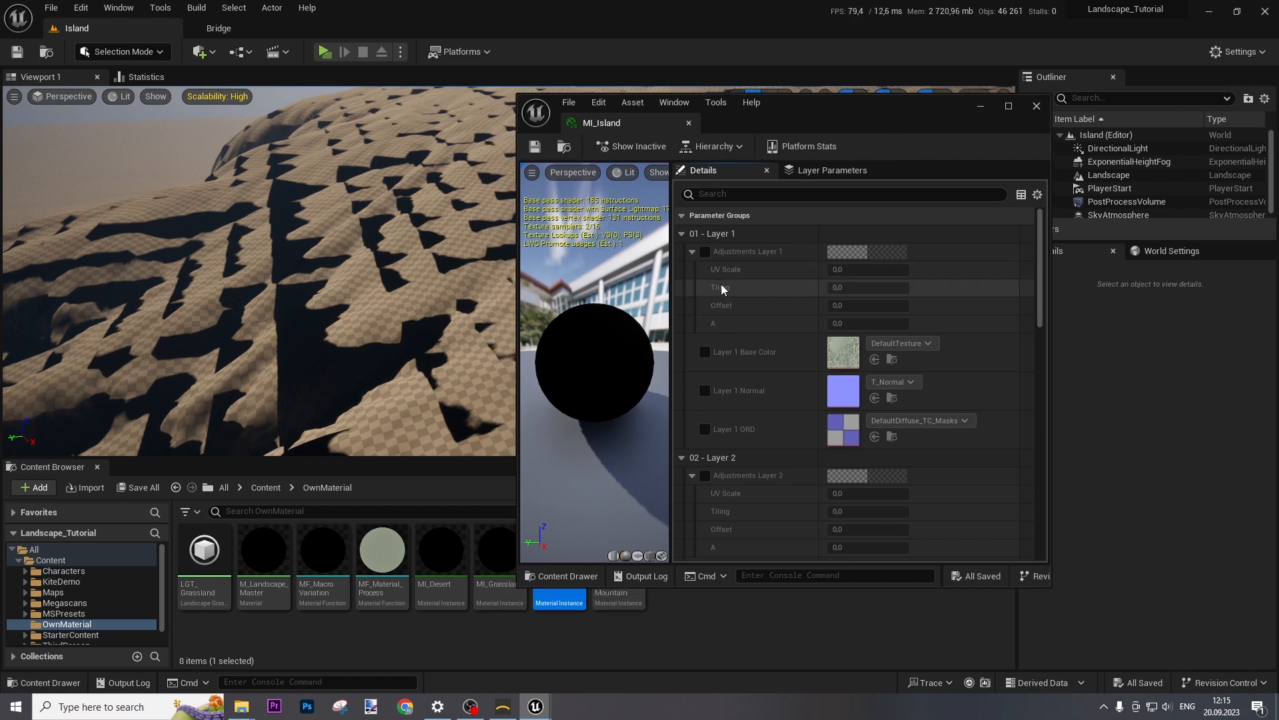
click(705, 252)
click(705, 352)
click(705, 391)
click(705, 429)
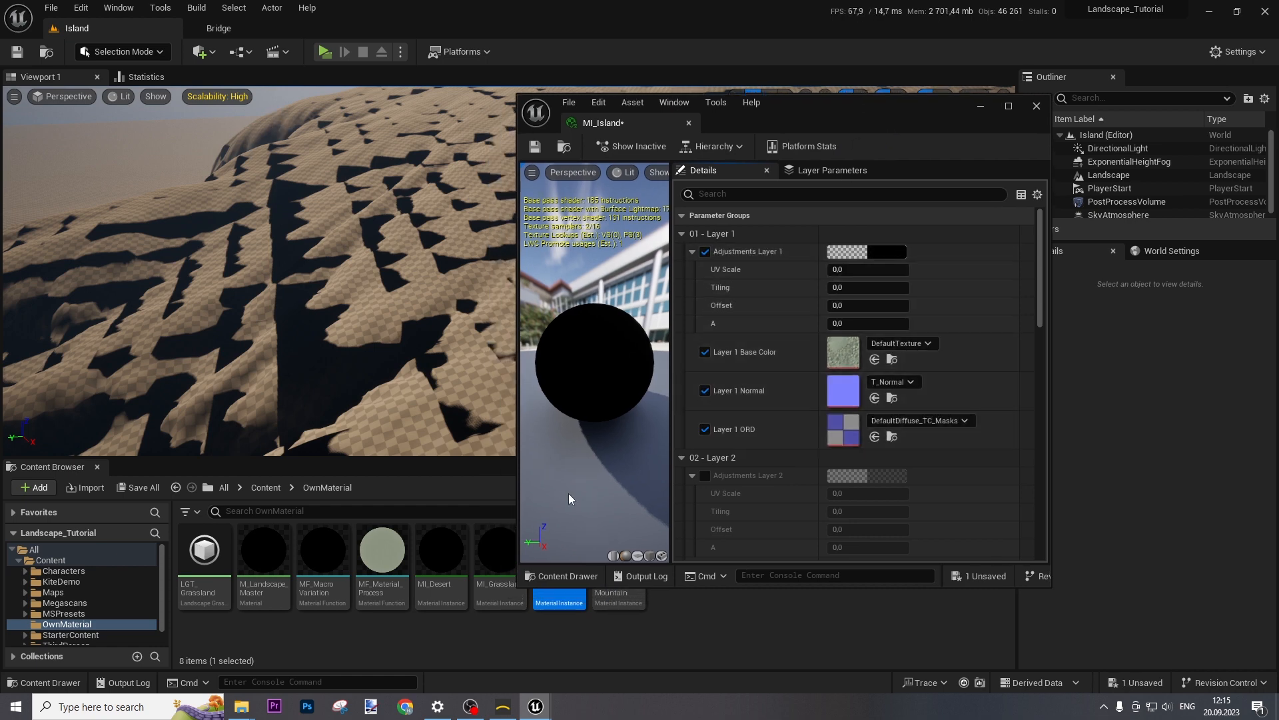
Assign the Wild_Grass_xbreagf 4K base color, normal and ORDp textures from the Megascans Surfaces folder to Layer 1 of MI_Island.
click(266, 489)
double_click(381, 553)
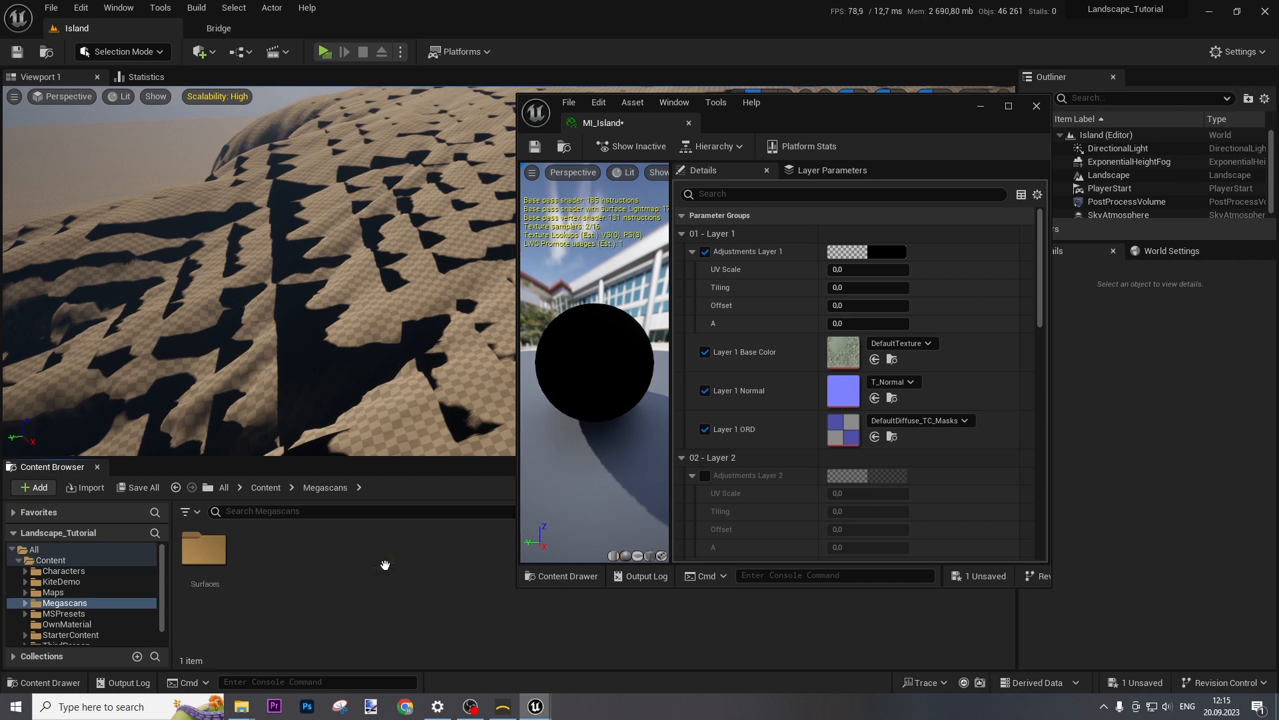
double_click(204, 553)
drag(847, 117, 1061, 74)
double_click(914, 563)
click(263, 563)
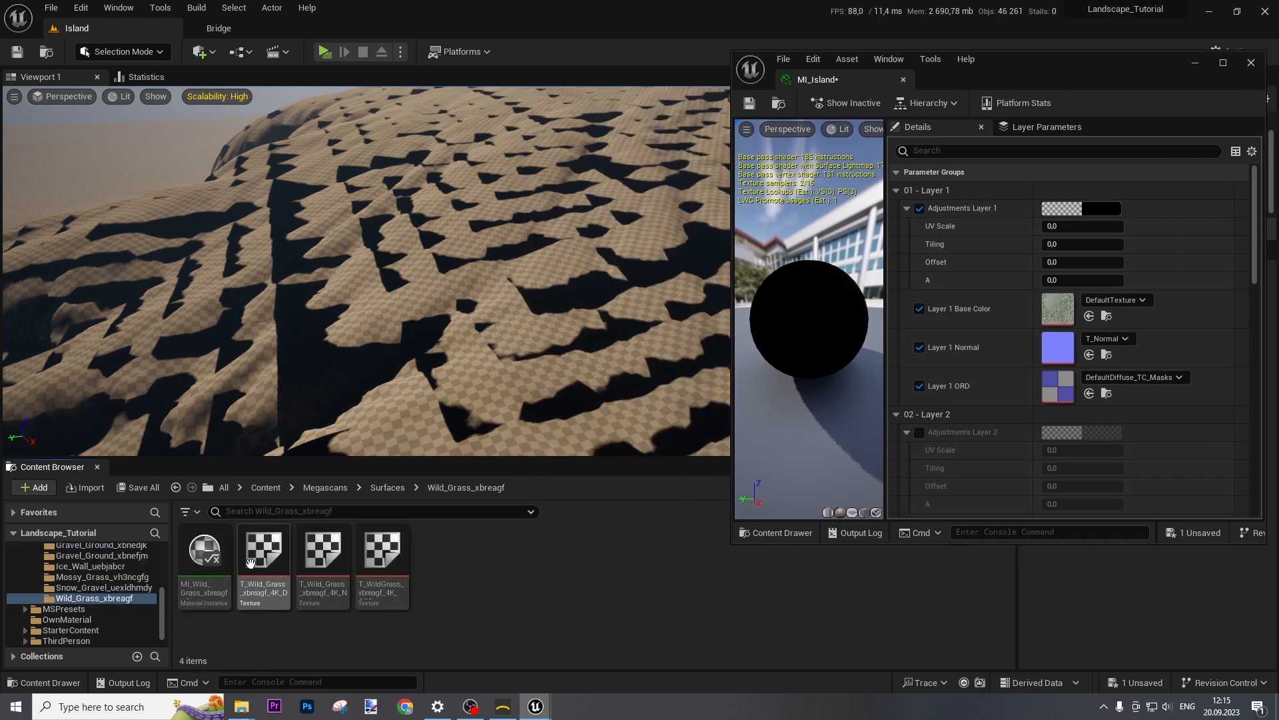
click(1090, 316)
click(1090, 355)
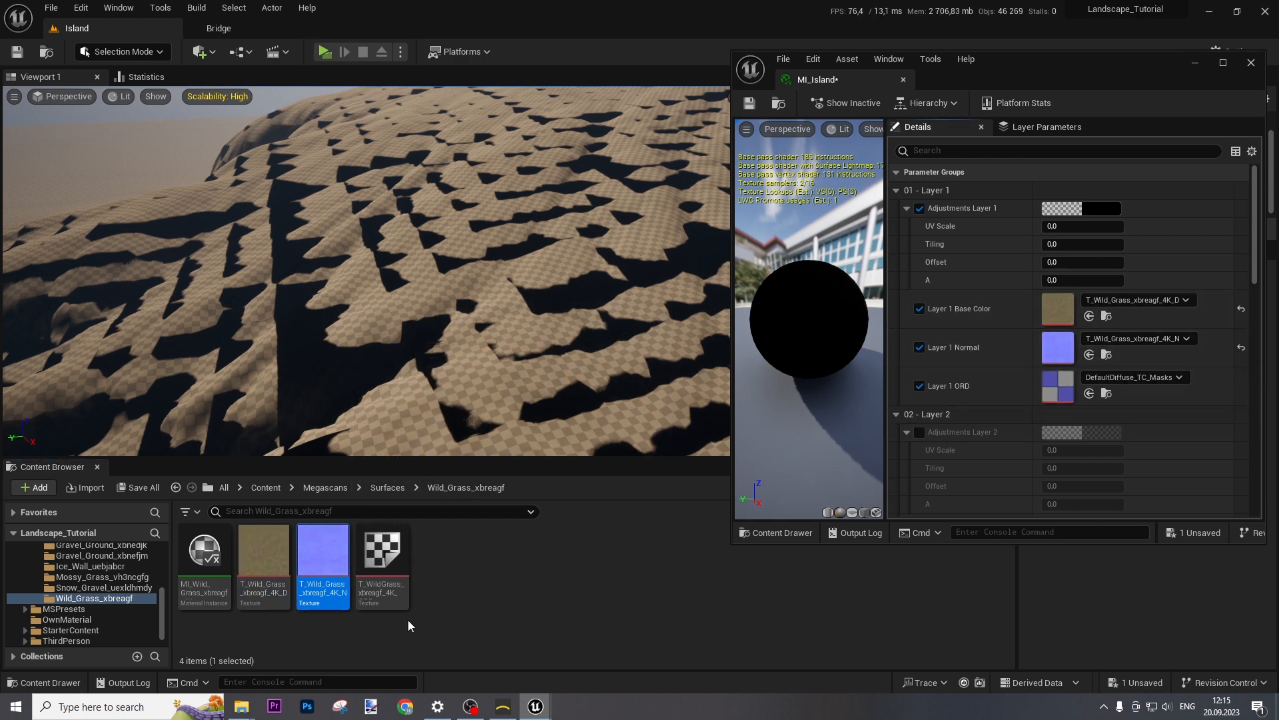
click(382, 556)
click(1090, 393)
Set Layer 1's UV Scale and Tiling to 0.6.
click(1079, 226)
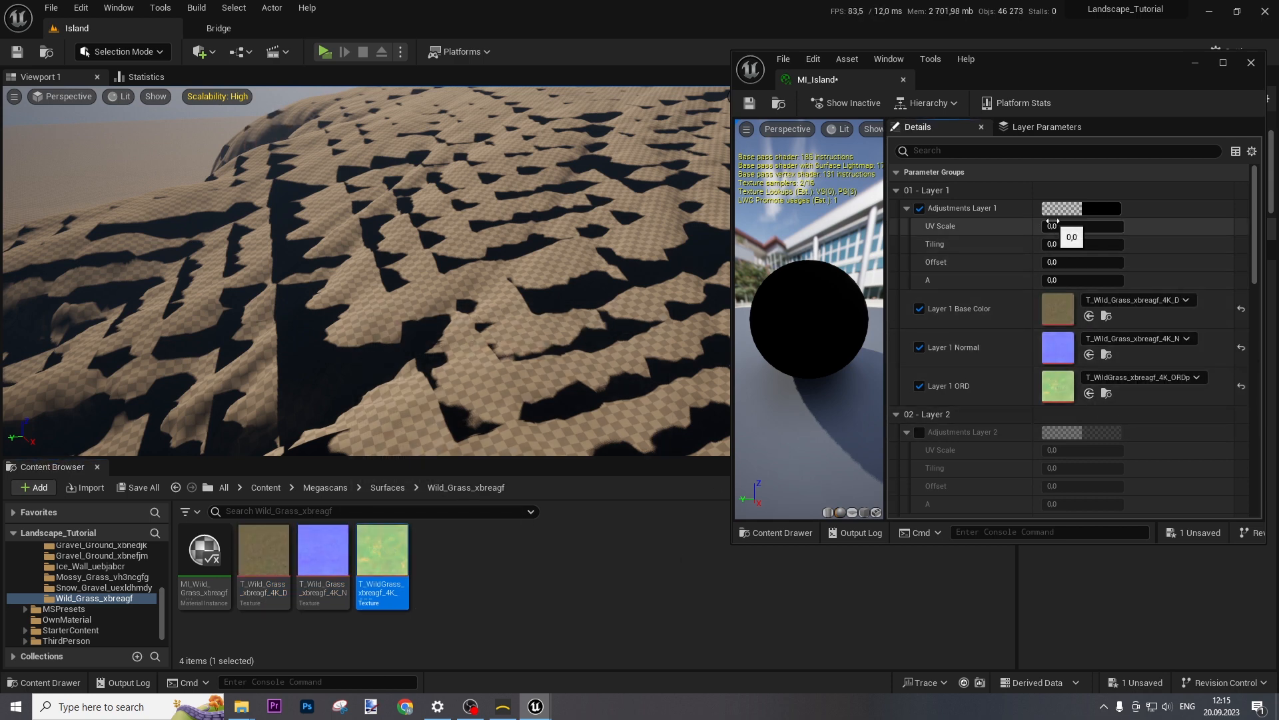
text(.6)
key(Tab)
text(.6)
key(Tab)
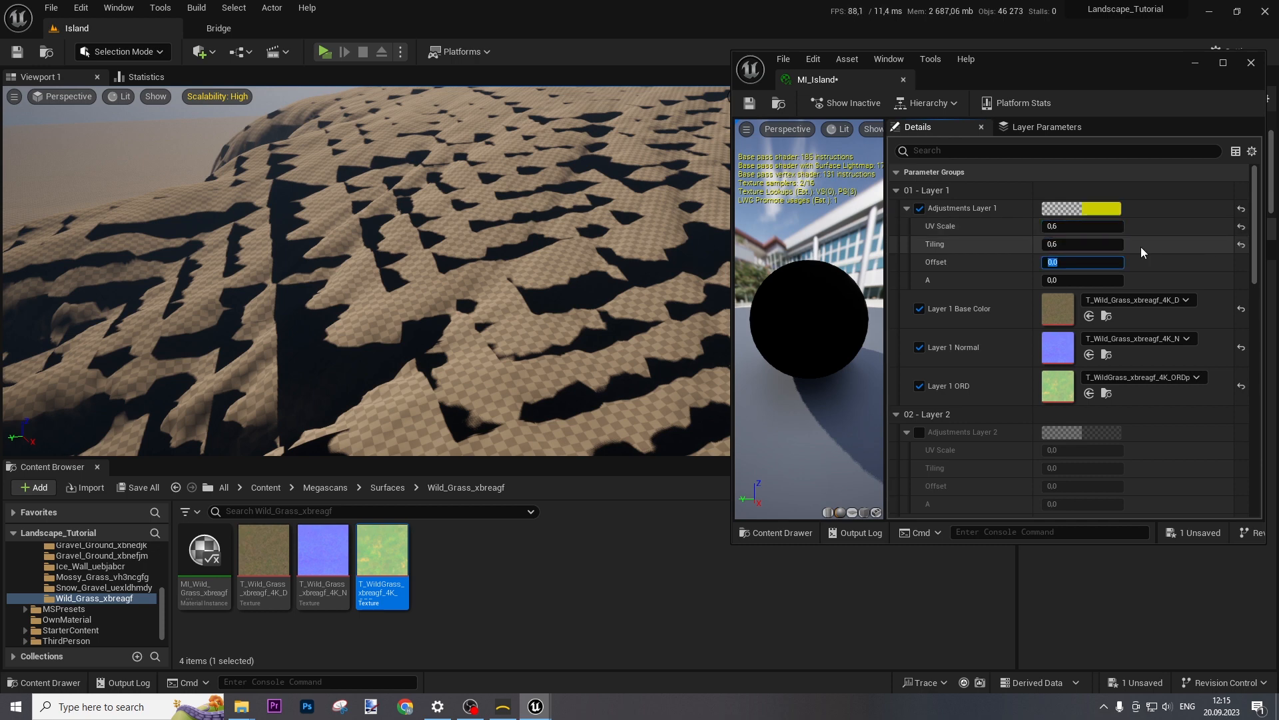
Enable Layer 2's Adjustments, Base Color, Normal and ORD overrides and open the Gravel_Ground_xbnedjk surface folder.
scroll(933, 373, down, 3)
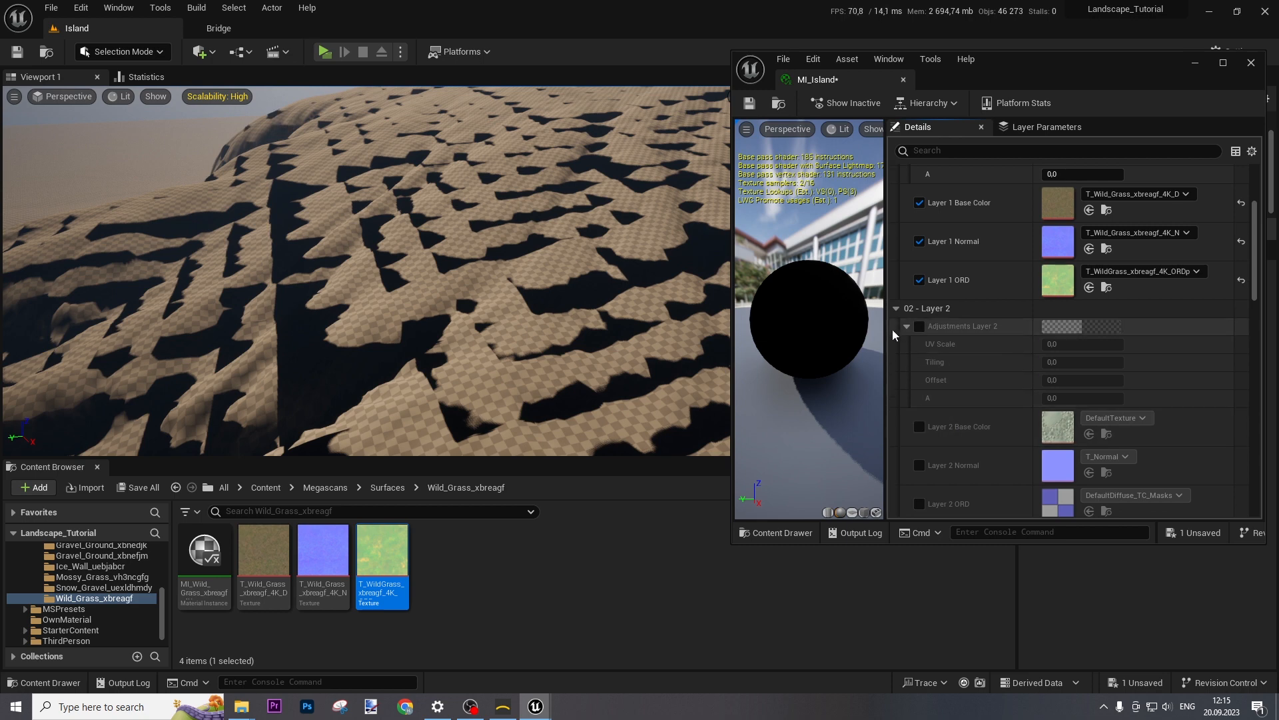
click(920, 326)
click(919, 427)
click(919, 465)
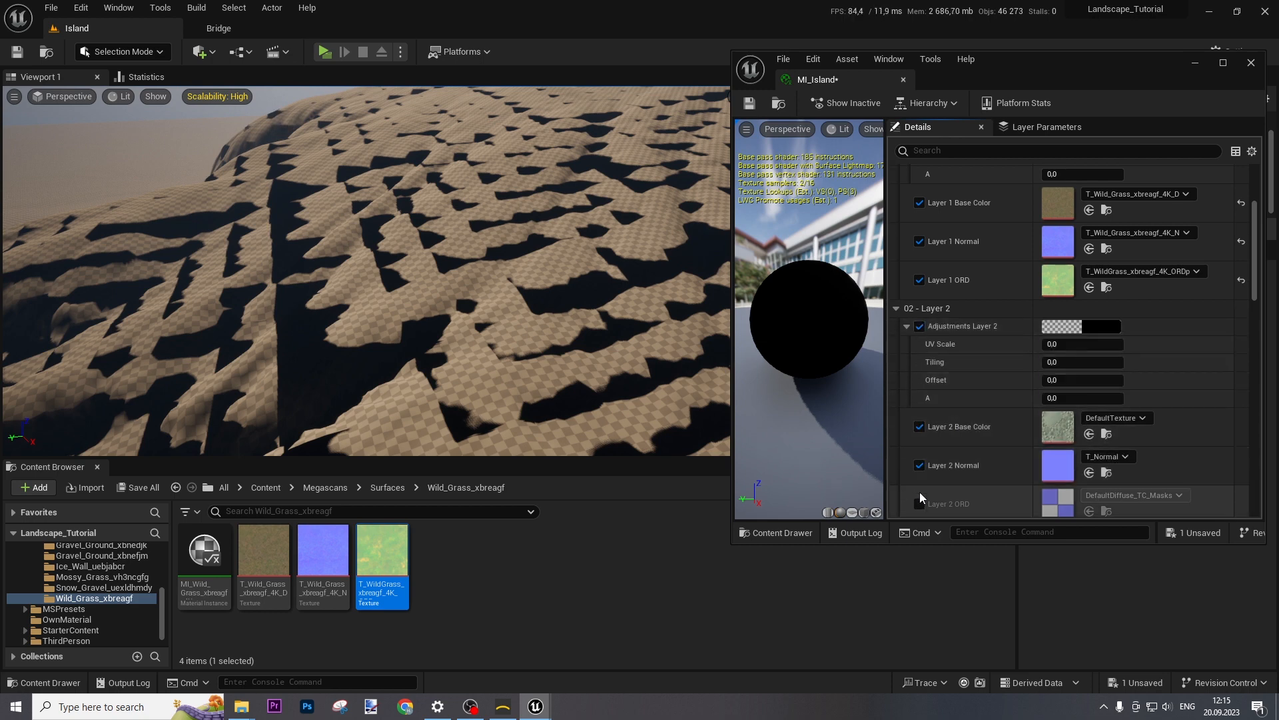
click(919, 503)
scroll(933, 493, down, 2)
scroll(936, 481, down, 1)
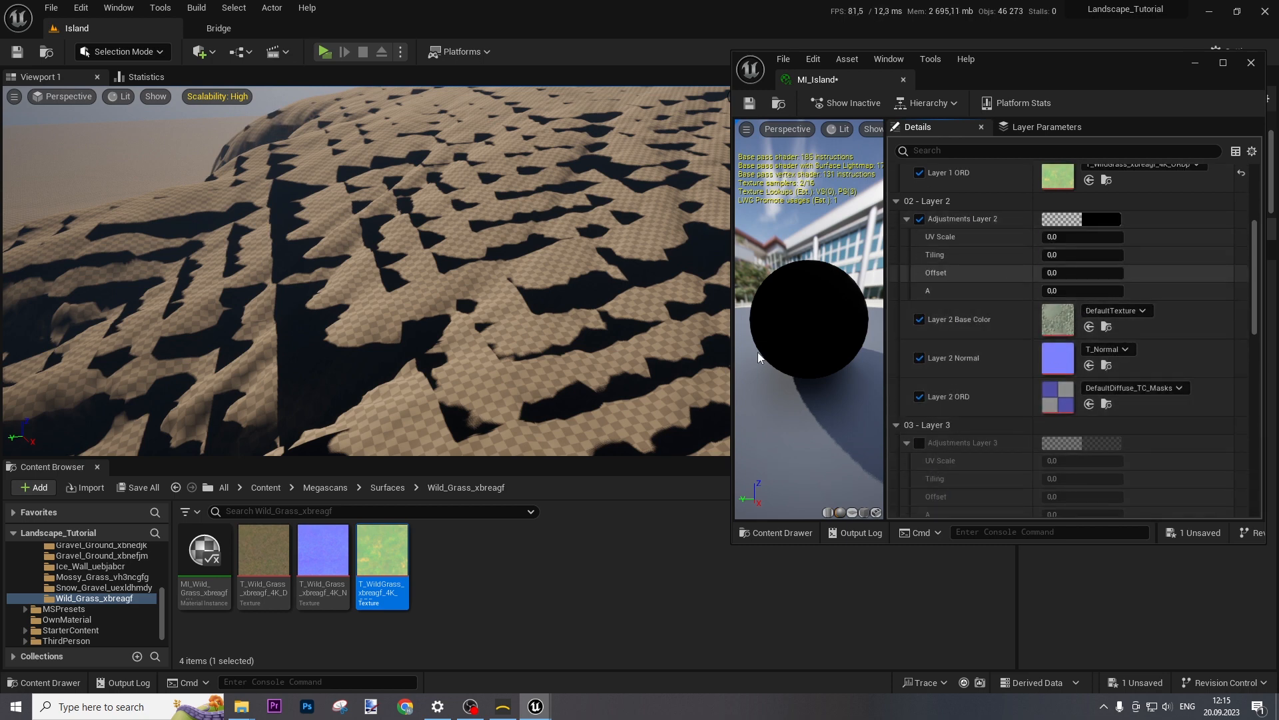
click(387, 487)
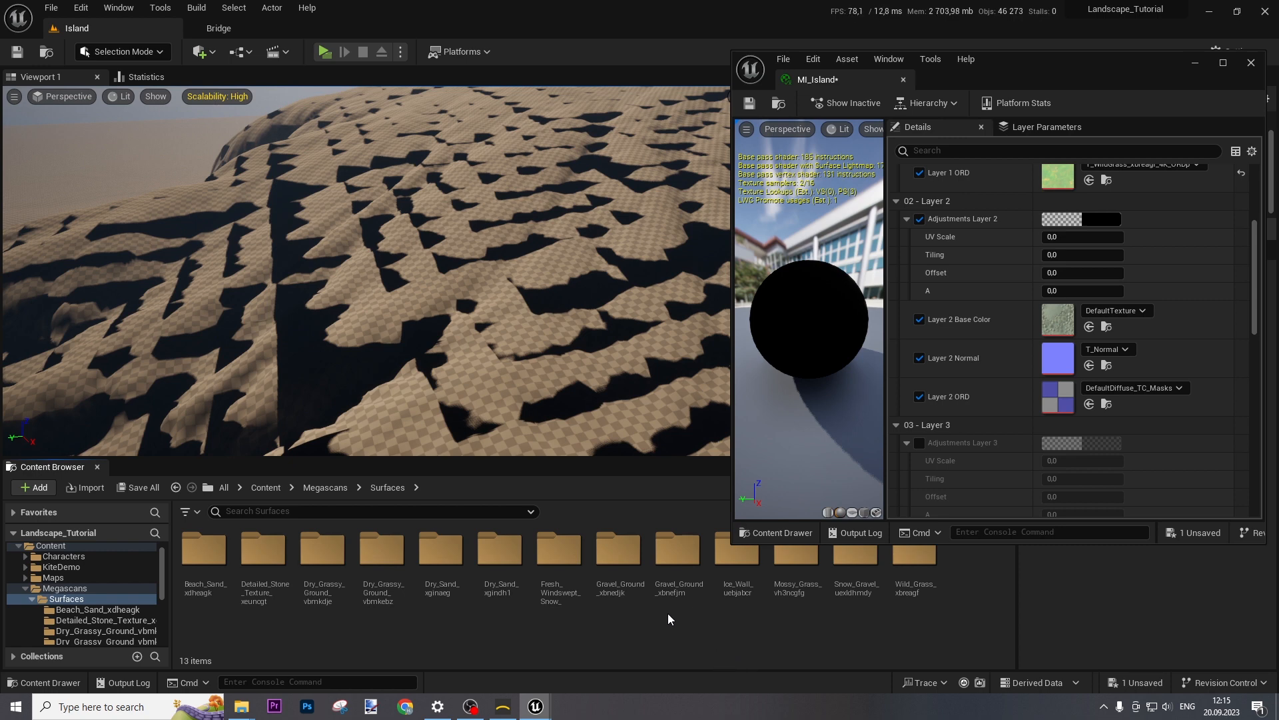
double_click(619, 553)
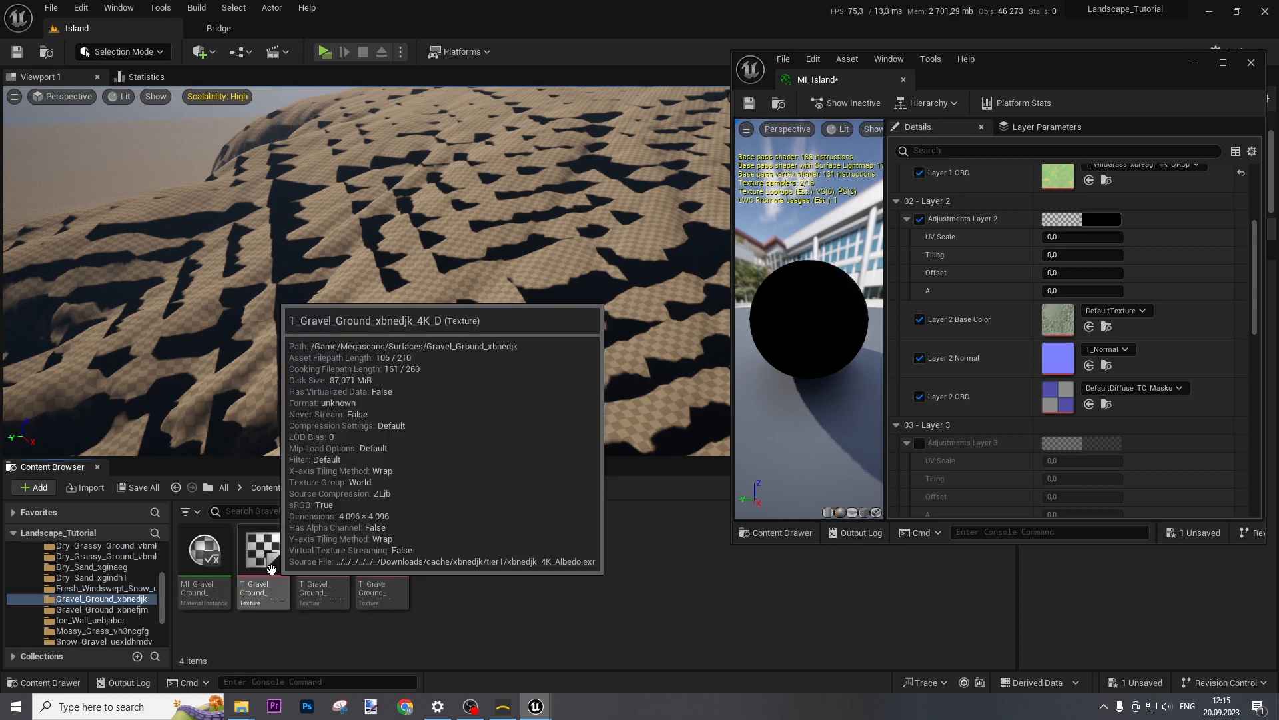
drag(271, 568, 662, 590)
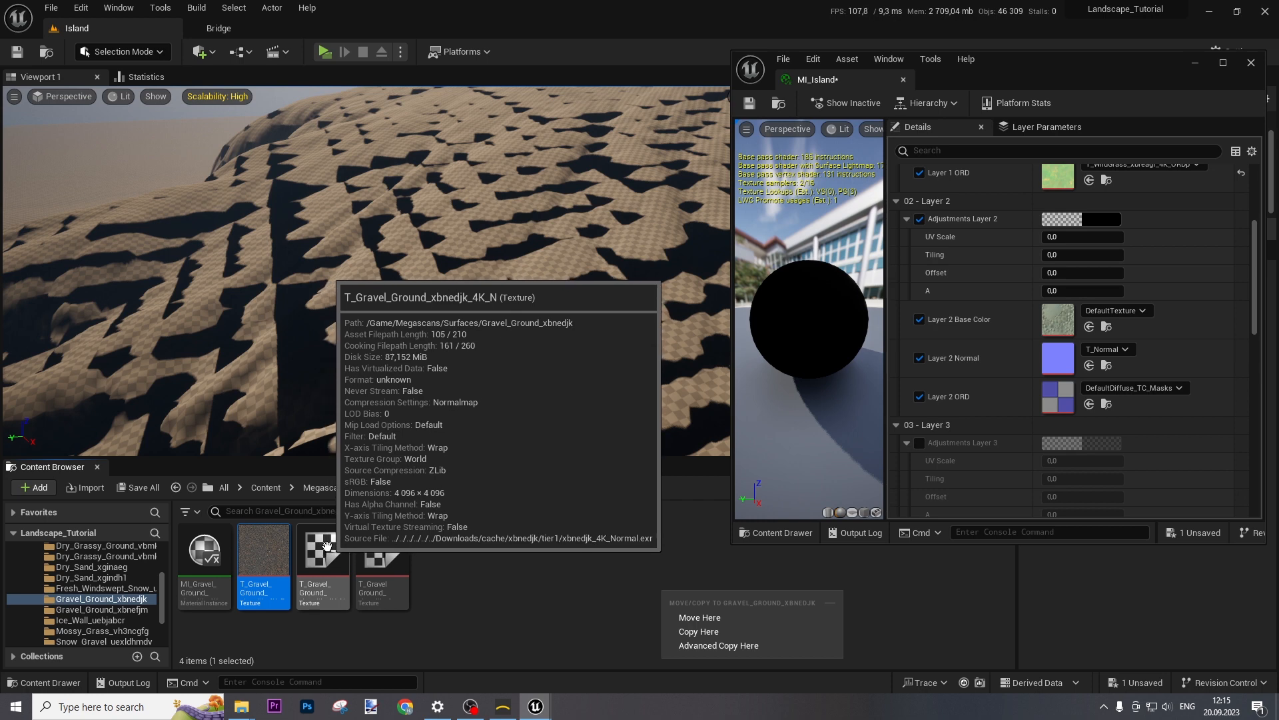
click(563, 603)
drag(258, 552, 486, 591)
click(459, 565)
drag(328, 549, 474, 566)
click(453, 545)
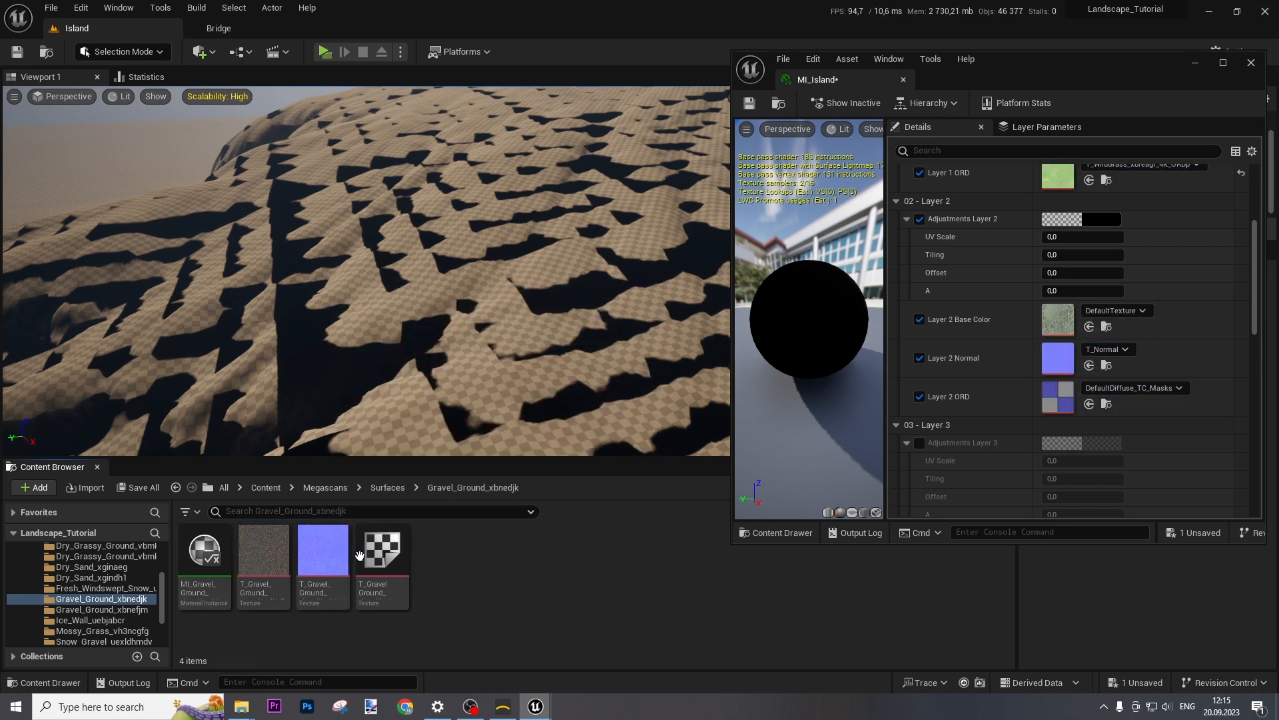
Assign the Gravel_Ground_xbnedjk base color, normal and ORDp textures to Layer 2 and set its UV Scale, Tiling and Offset to 0.5.
click(264, 547)
drag(264, 547, 1045, 321)
click(322, 550)
drag(322, 550, 1058, 360)
drag(382, 549, 1058, 400)
click(1075, 258)
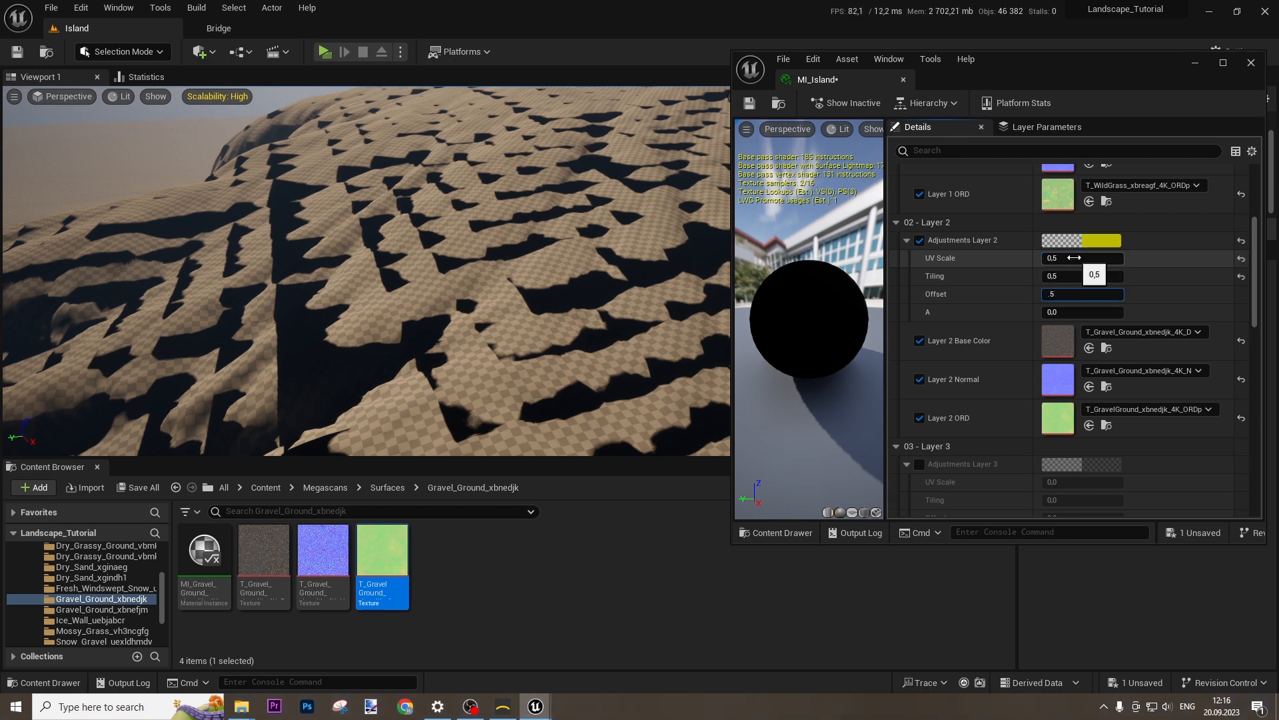
Enable the Adjustments, Base Color, Normal and ORD overrides of Layer 3.
scroll(933, 334, down, 5)
click(919, 316)
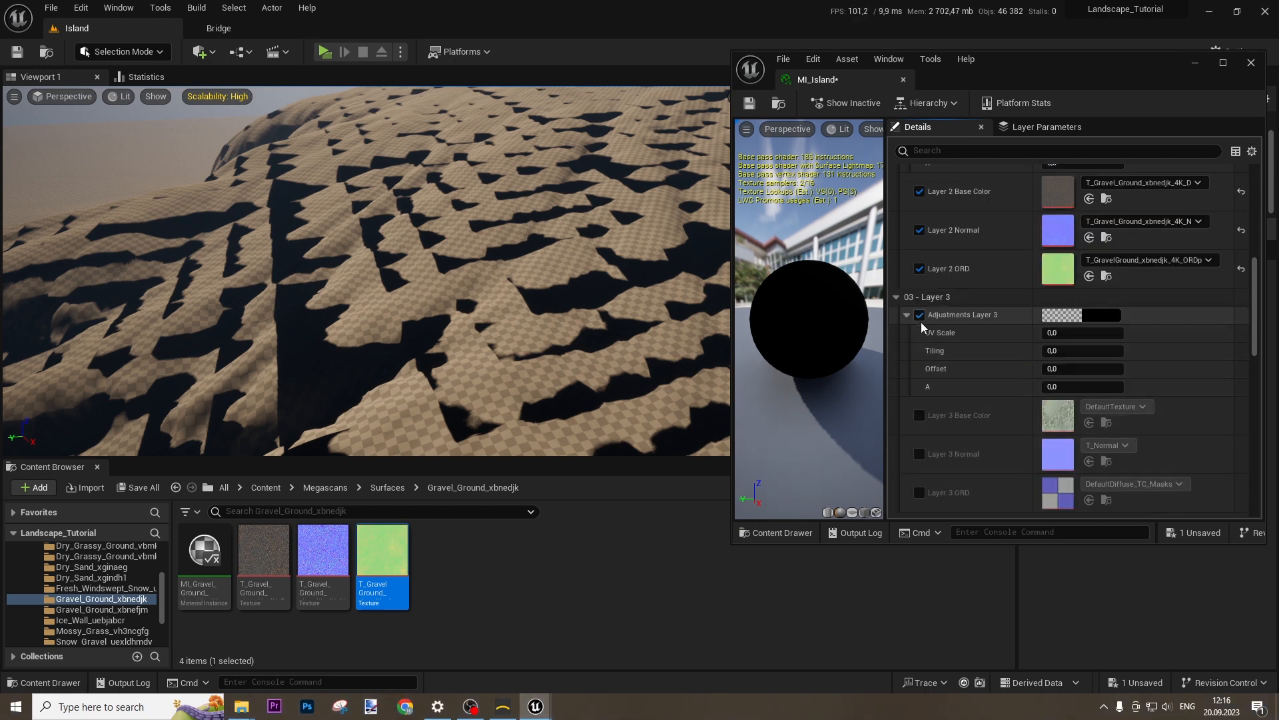
click(919, 415)
click(919, 453)
click(919, 493)
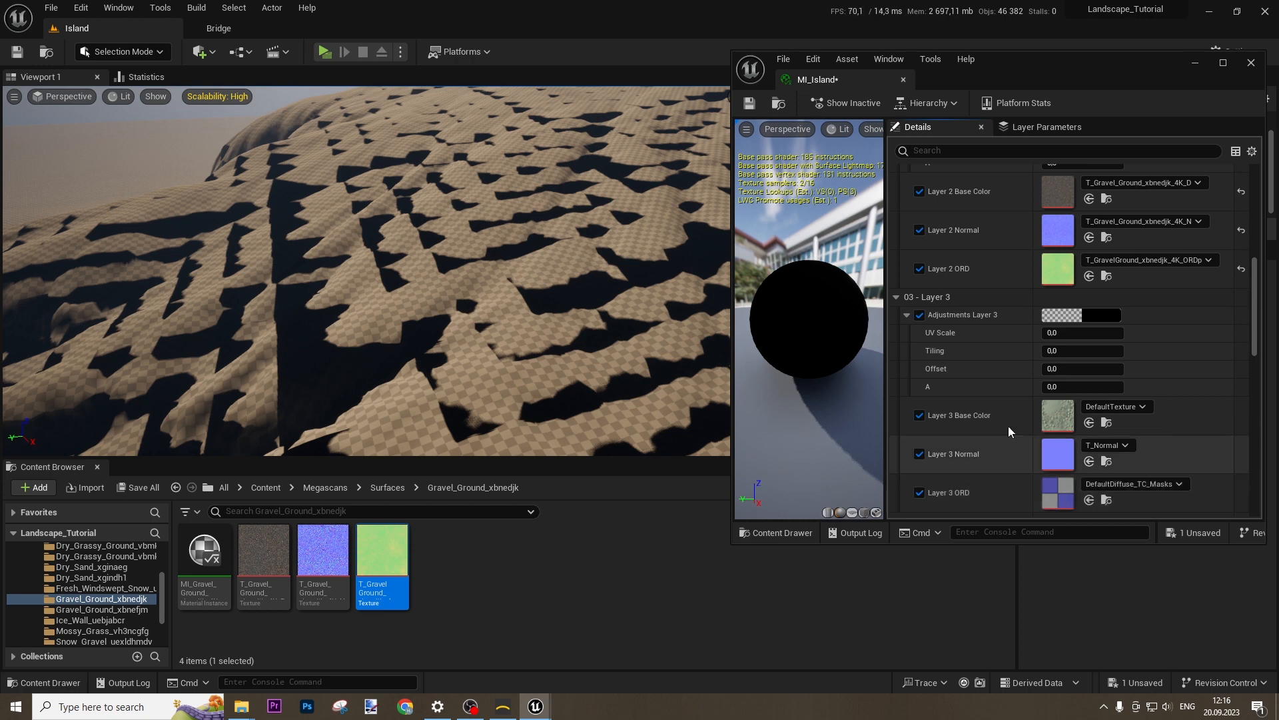
Set Layer 3's UV Scale and Tiling to 0.8 and its Offset to 8.
scroll(1033, 370, down, 2)
click(1120, 271)
text(.8)
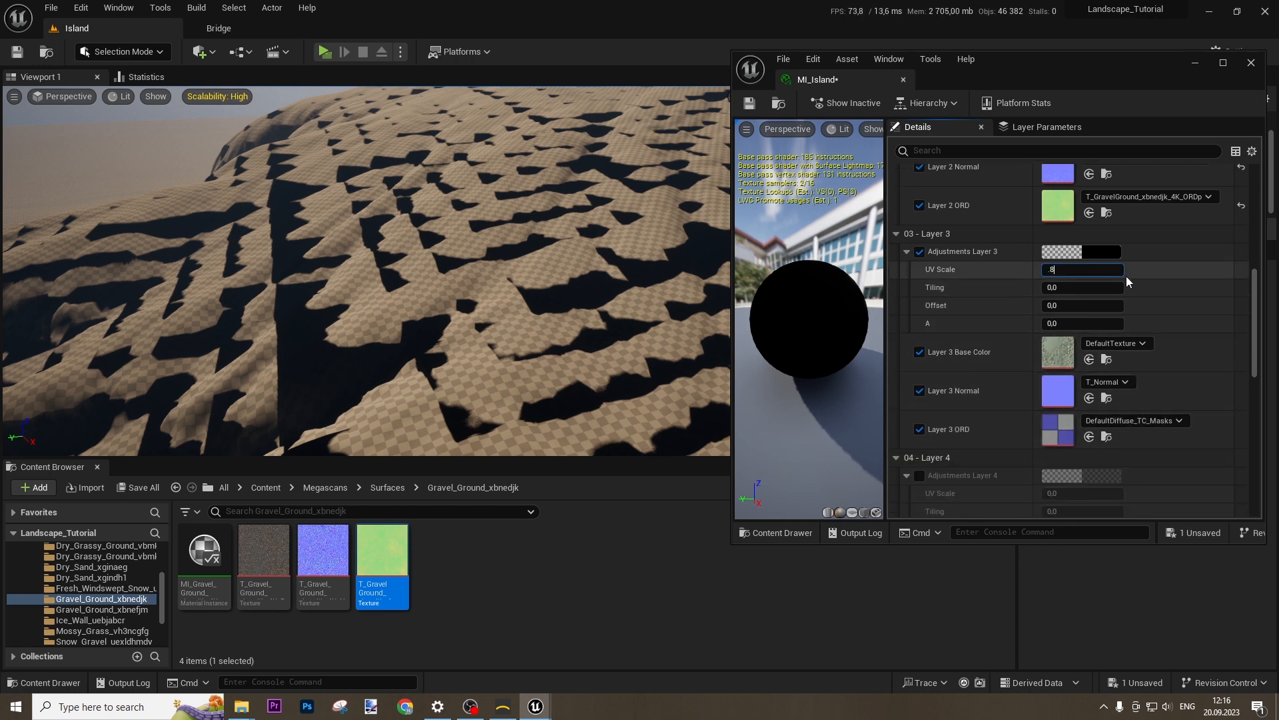
key(Tab)
text(.8)
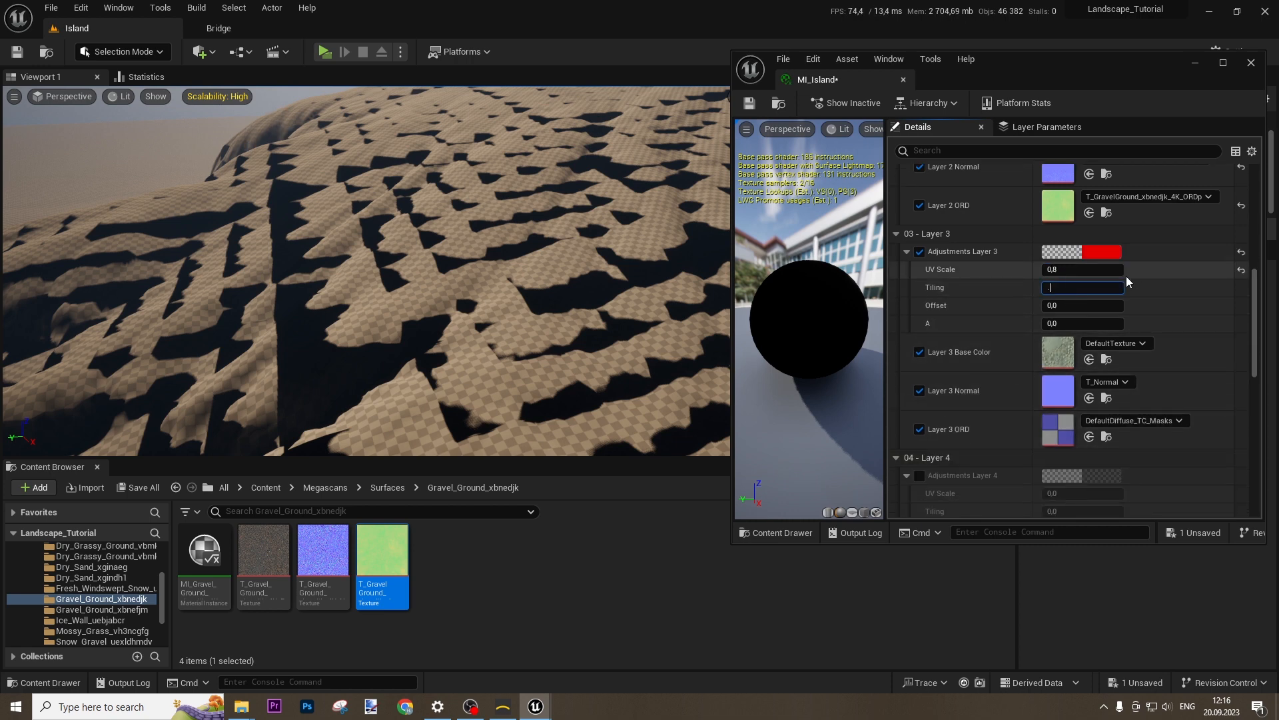
key(Tab)
text(8)
key(Return)
Assign the Detailed_Stone_Texture_xeuncgt base color, normal and ORDp textures from the Megascans Surfaces folder to Layer 3.
click(386, 488)
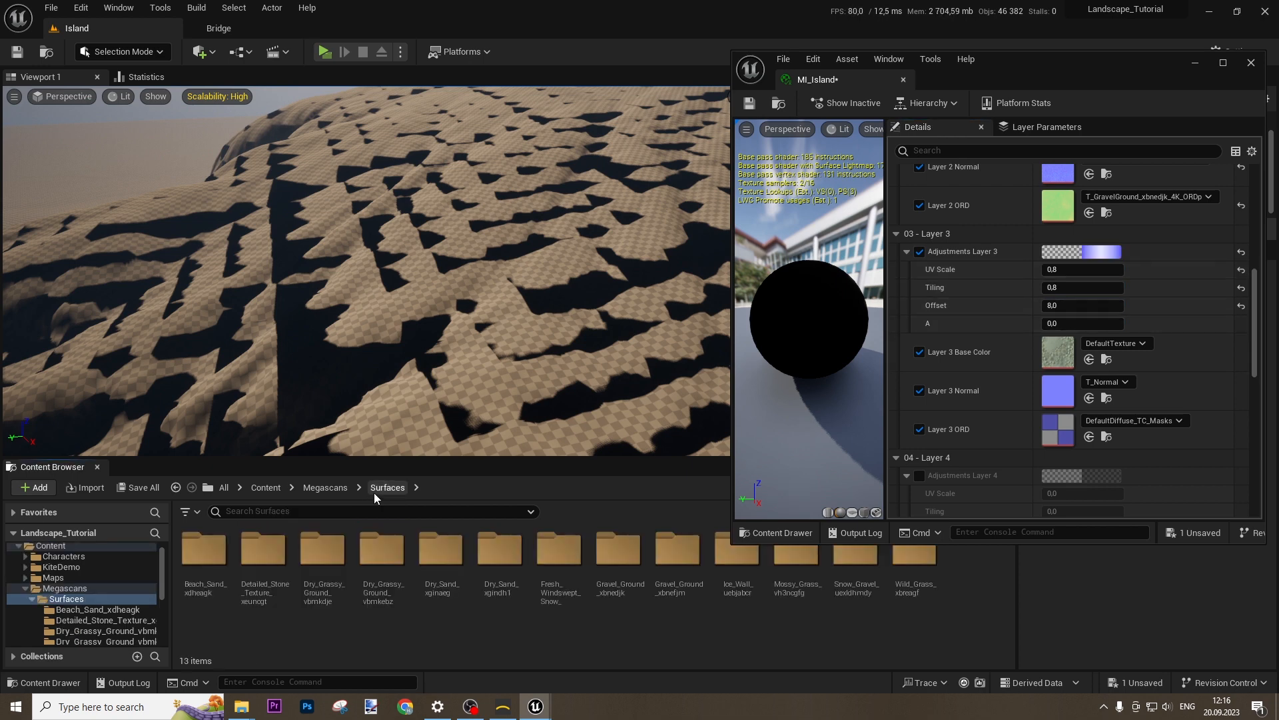
double_click(289, 575)
click(288, 575)
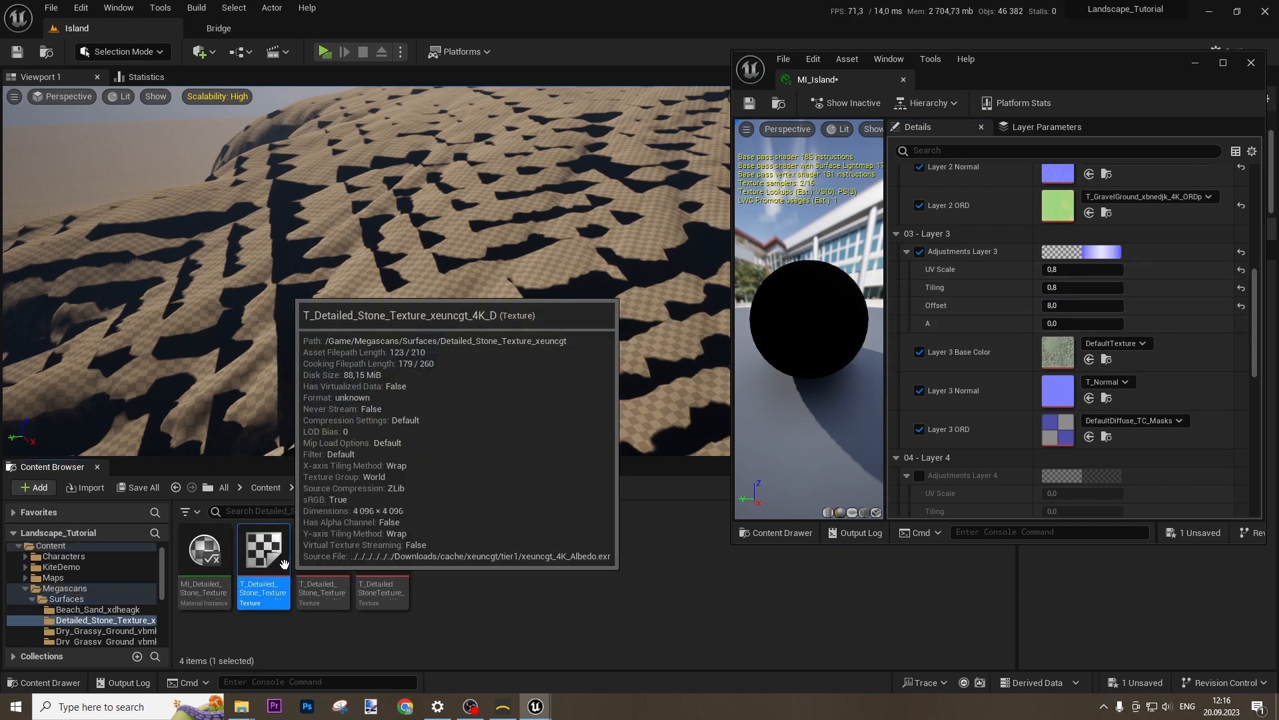
click(1090, 360)
click(325, 565)
click(1090, 397)
click(387, 567)
click(1089, 436)
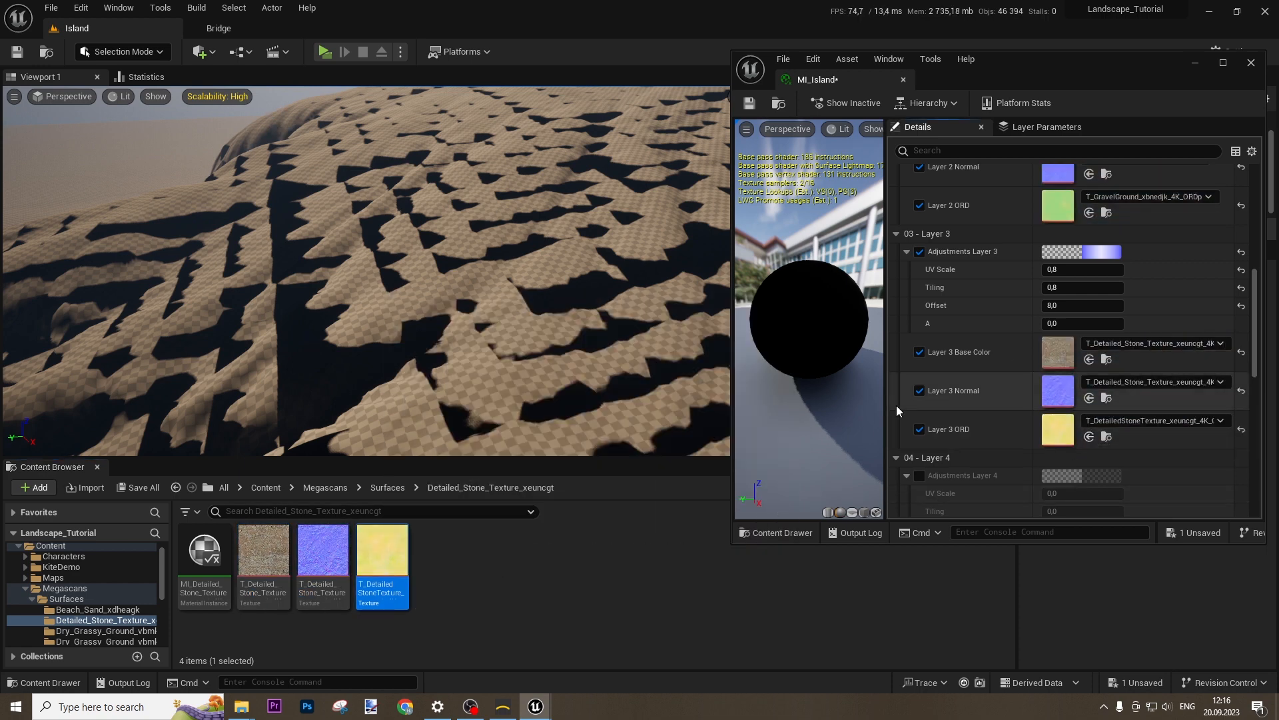
Enable the Adjustments, Base Color, Normal and ORD overrides of Layer 4.
scroll(994, 414, down, 5)
click(919, 241)
click(919, 342)
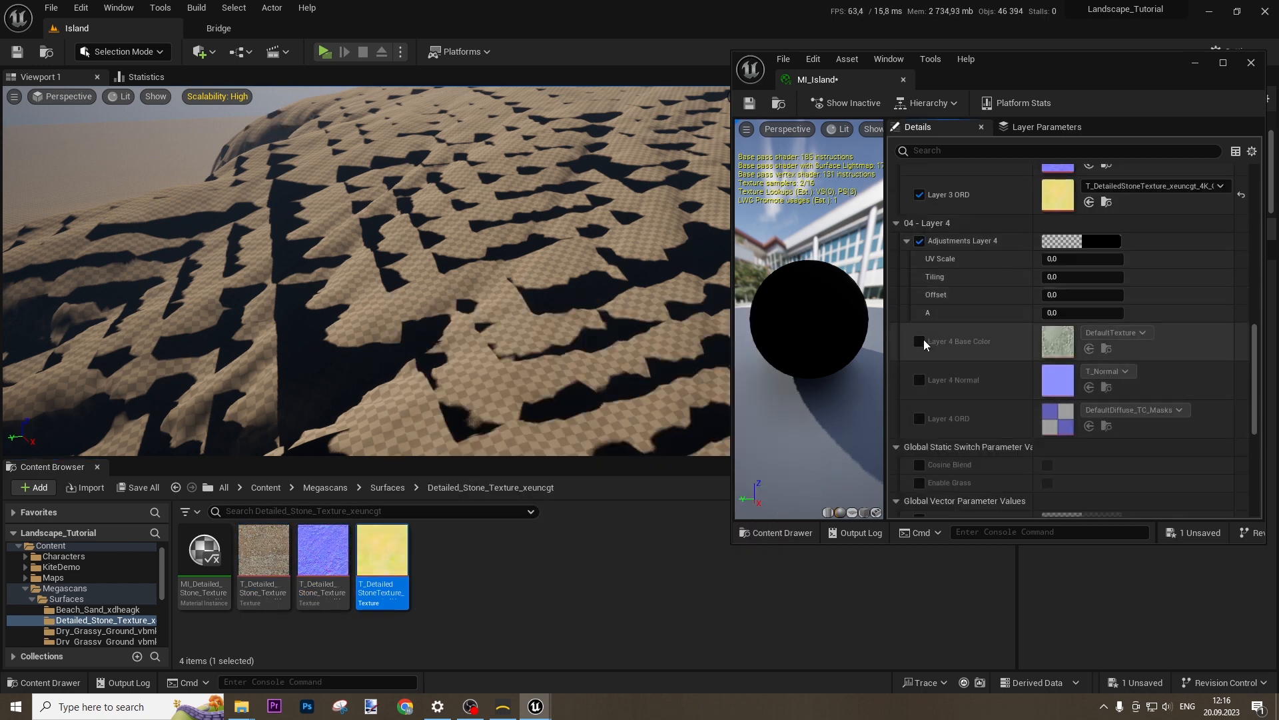
click(919, 380)
click(920, 419)
Assign the Beach_Sand_xdheagk 4K base color, normal and ORDp textures from the Megascans Surfaces folder to Layer 4.
click(387, 487)
click(192, 565)
double_click(192, 565)
click(263, 567)
click(1090, 349)
click(323, 566)
click(1089, 387)
click(382, 567)
click(1089, 426)
Set Layer 4's UV Scale, Tiling and Offset to 0.4 and save the MI_Island material instance.
click(1066, 258)
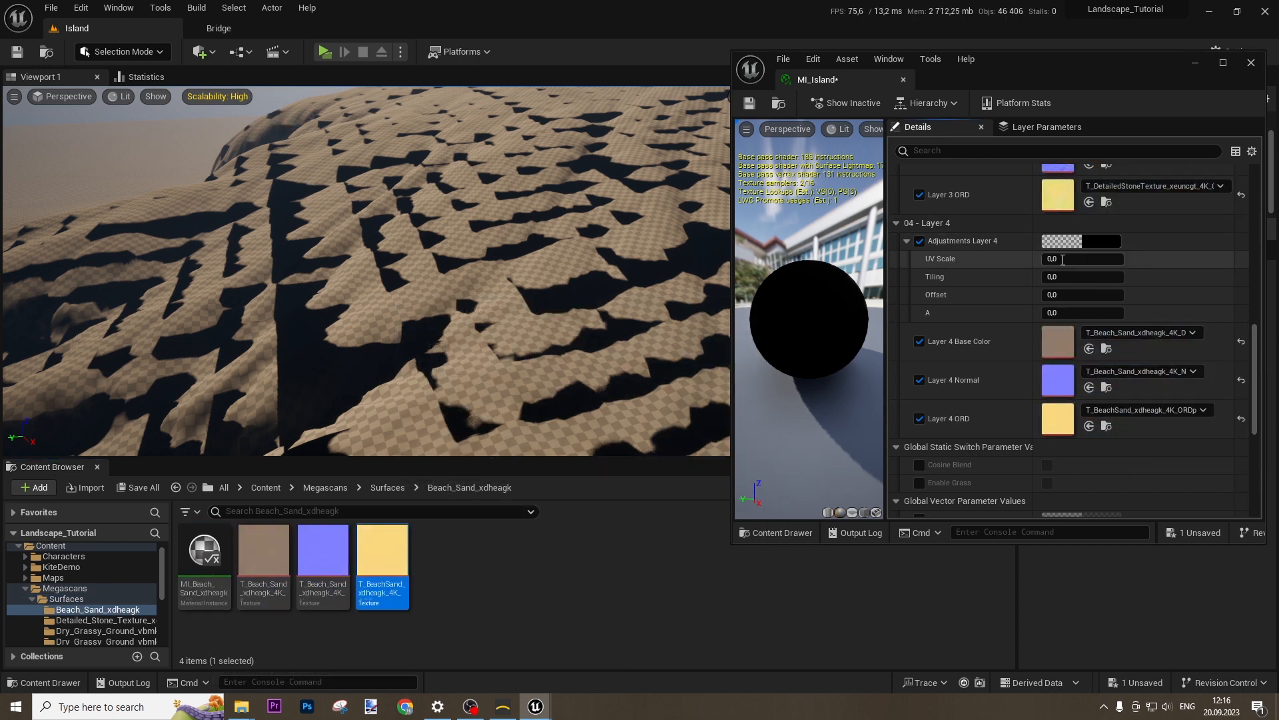
text(0,4)
key(Tab)
text(0,4)
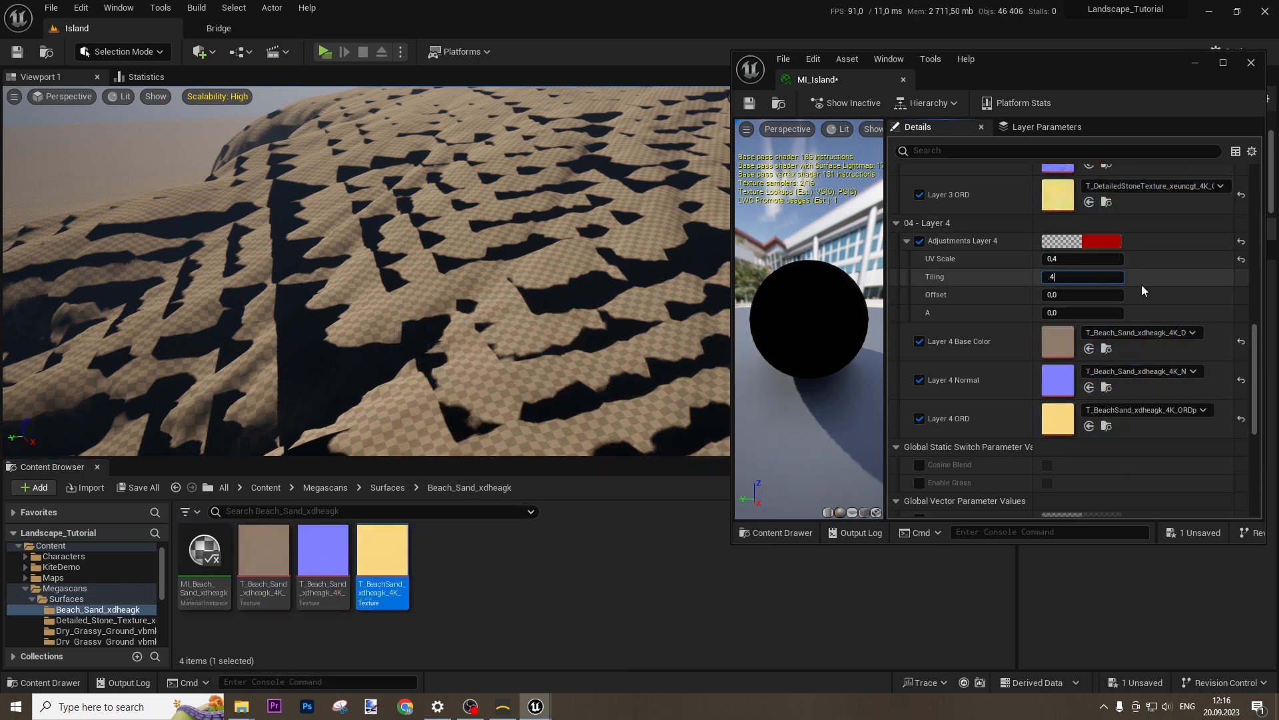
key(Tab)
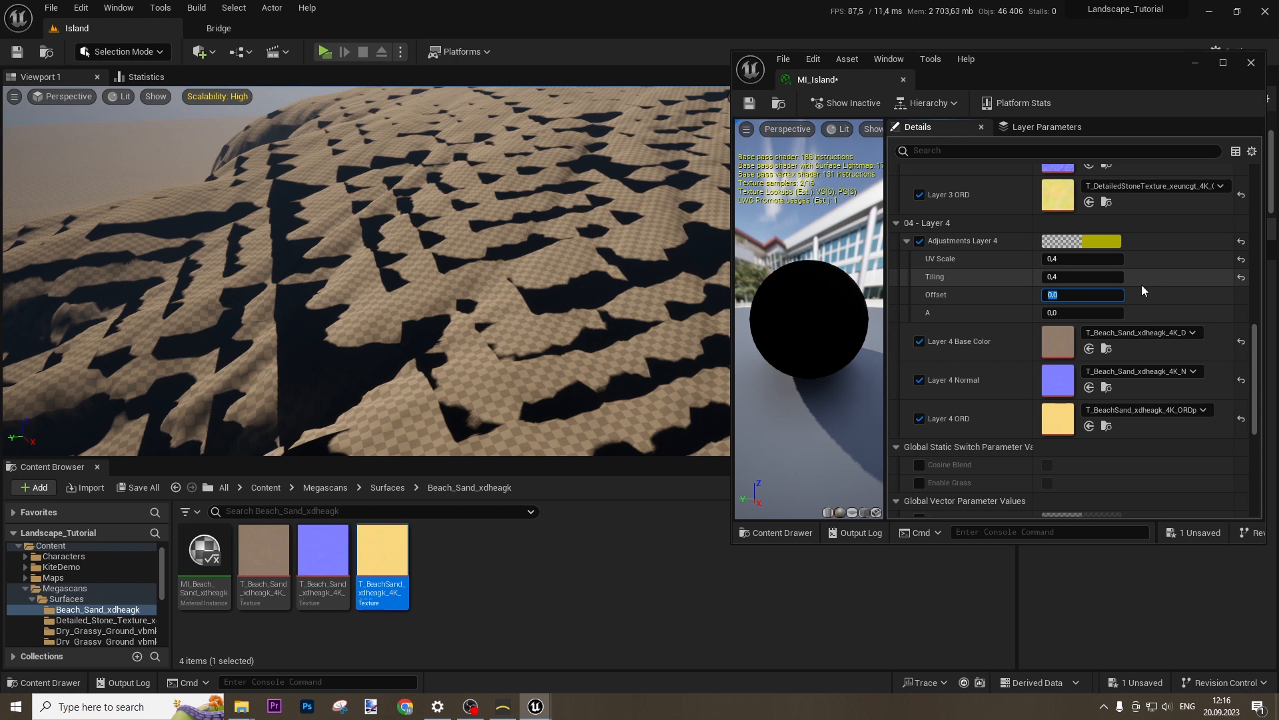
text(0,4)
key(Return)
scroll(953, 432, down, 5)
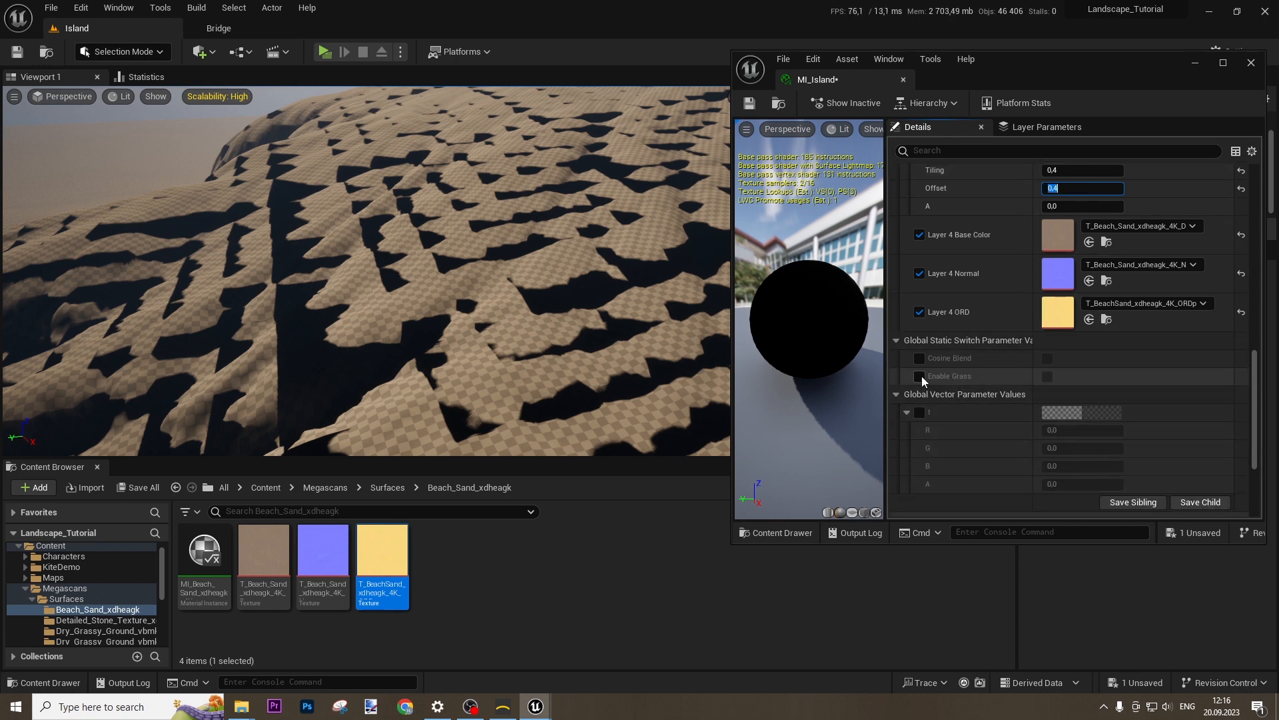
click(750, 106)
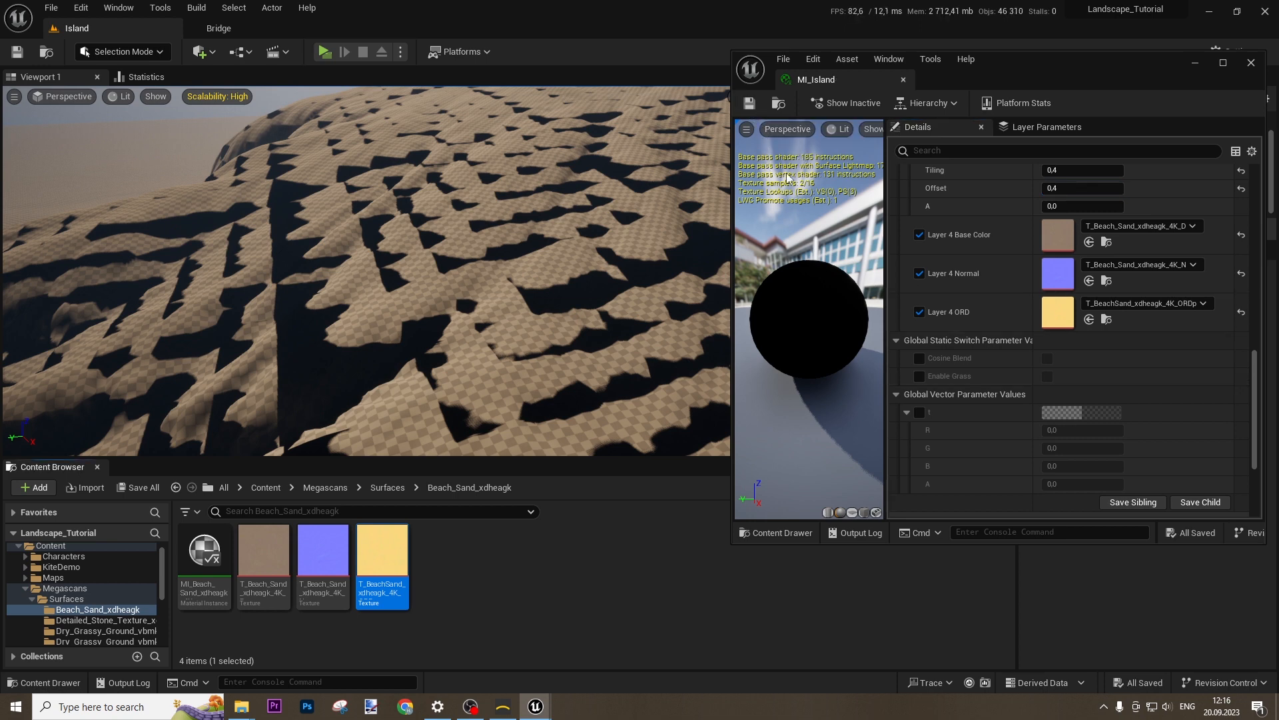
Return to the OwnMaterial folder and open the M_Landscape_Master material.
click(393, 492)
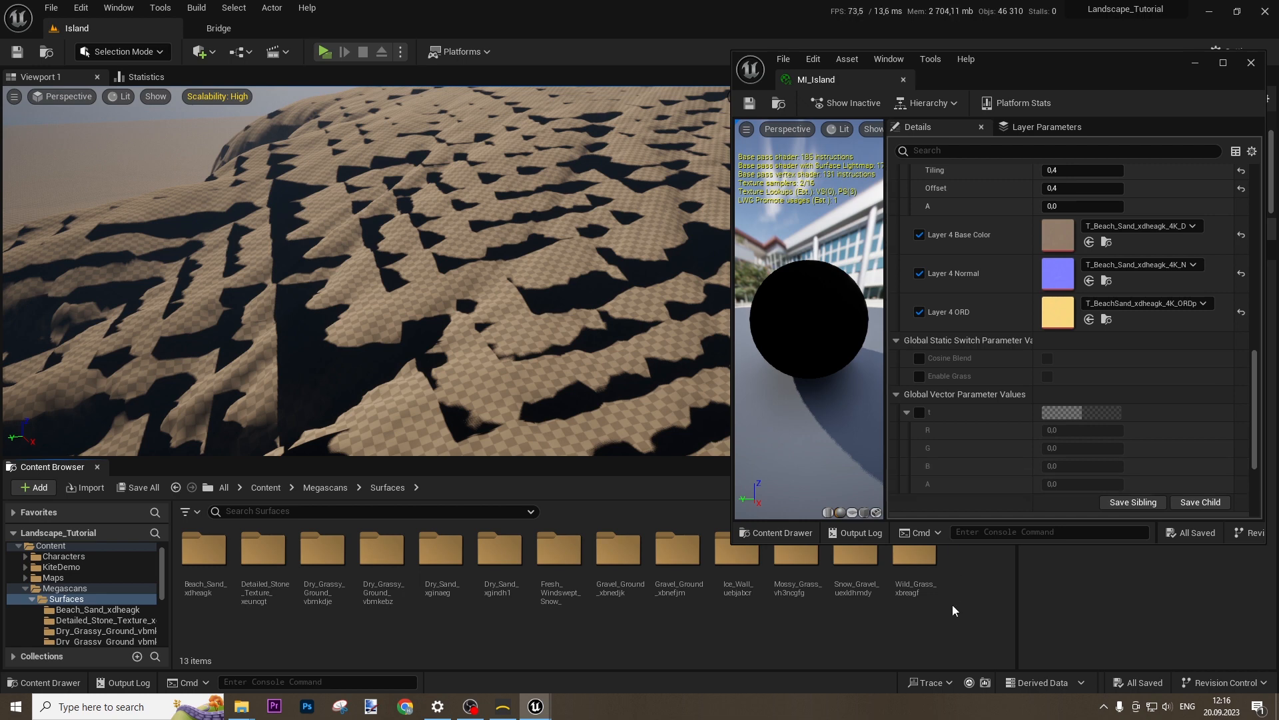
click(266, 487)
click(499, 556)
double_click(500, 556)
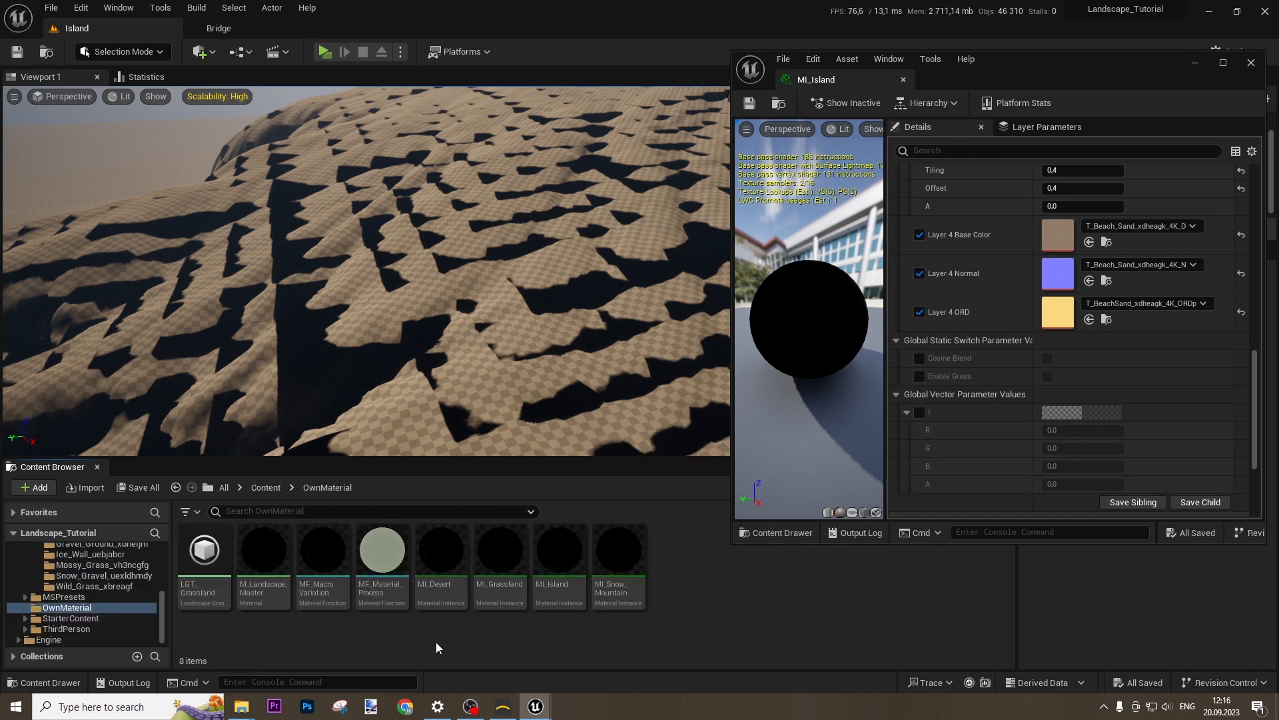
click(259, 552)
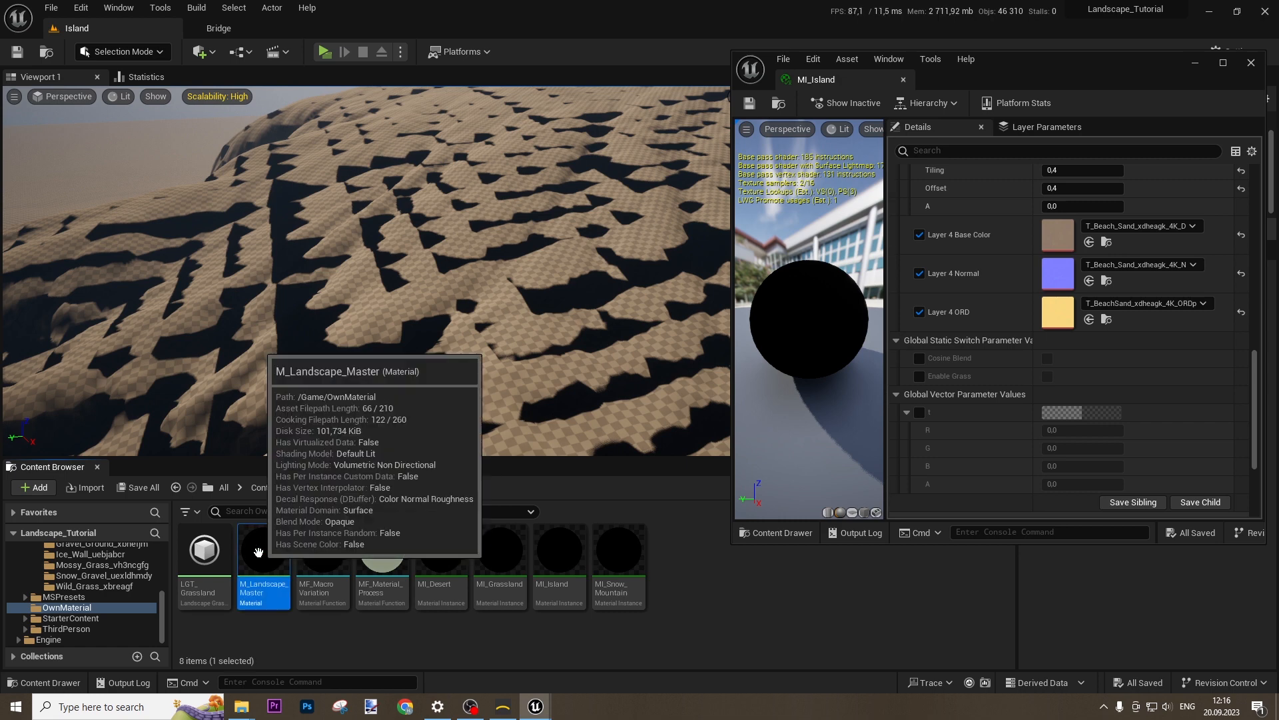
double_click(259, 552)
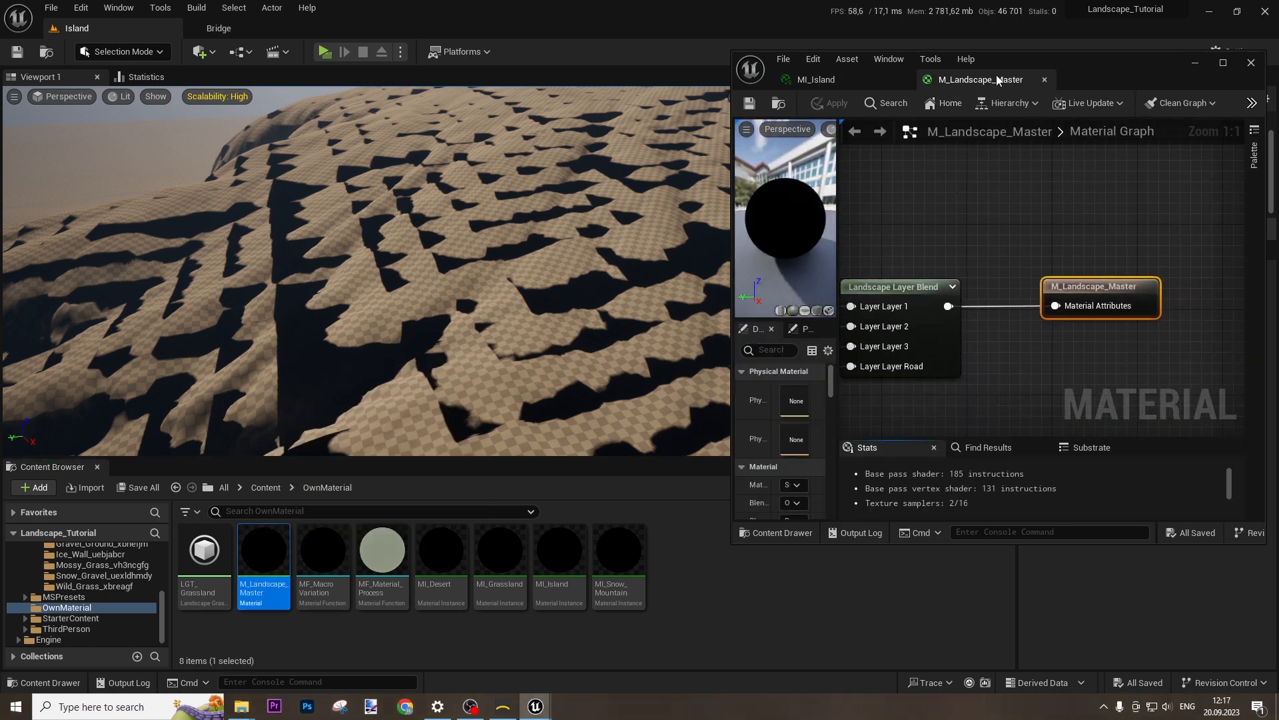
Dock the MI_Island and M_Landscape_Master editors into the main editor window beside the Island level.
click(887, 79)
drag(887, 78, 471, 26)
drag(850, 80, 553, 24)
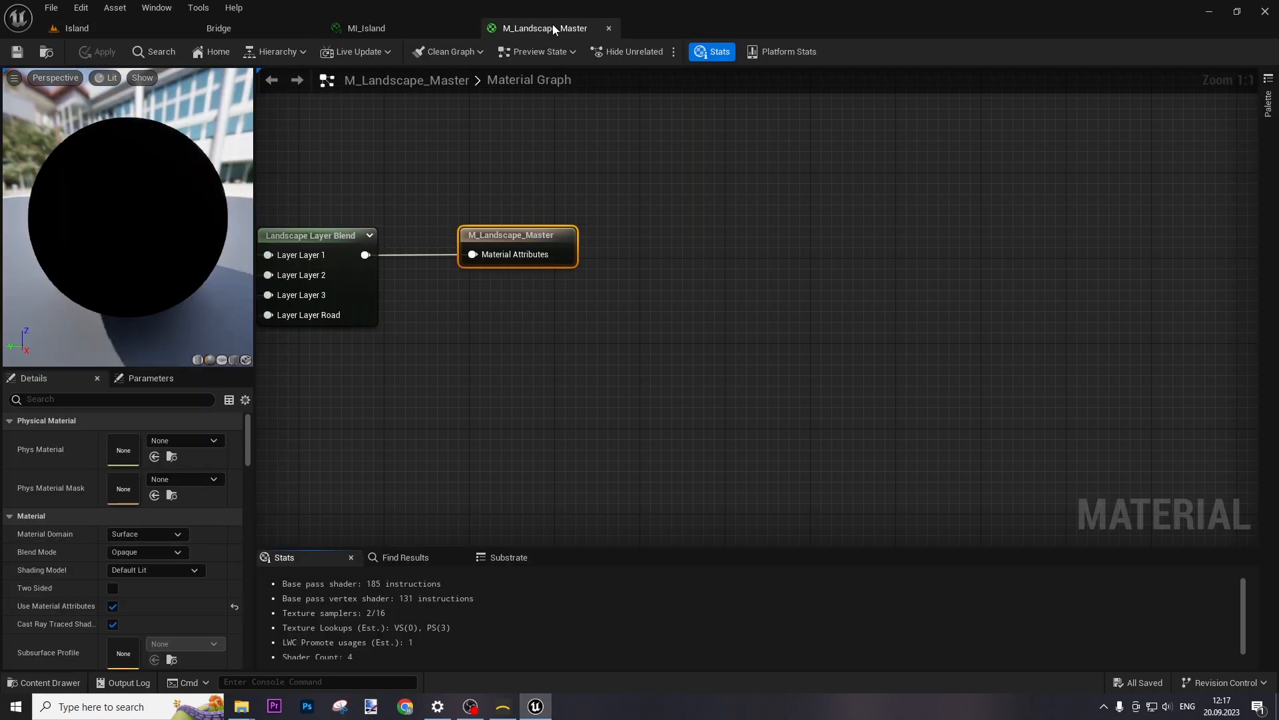
Rearrange the Add, Enable Grass and Landscape Grass nodes in the M_Landscape_Master graph to make more room between them.
right_drag(494, 173, 756, 504)
right_drag(948, 344, 901, 458)
drag(676, 347, 601, 231)
drag(805, 325, 805, 219)
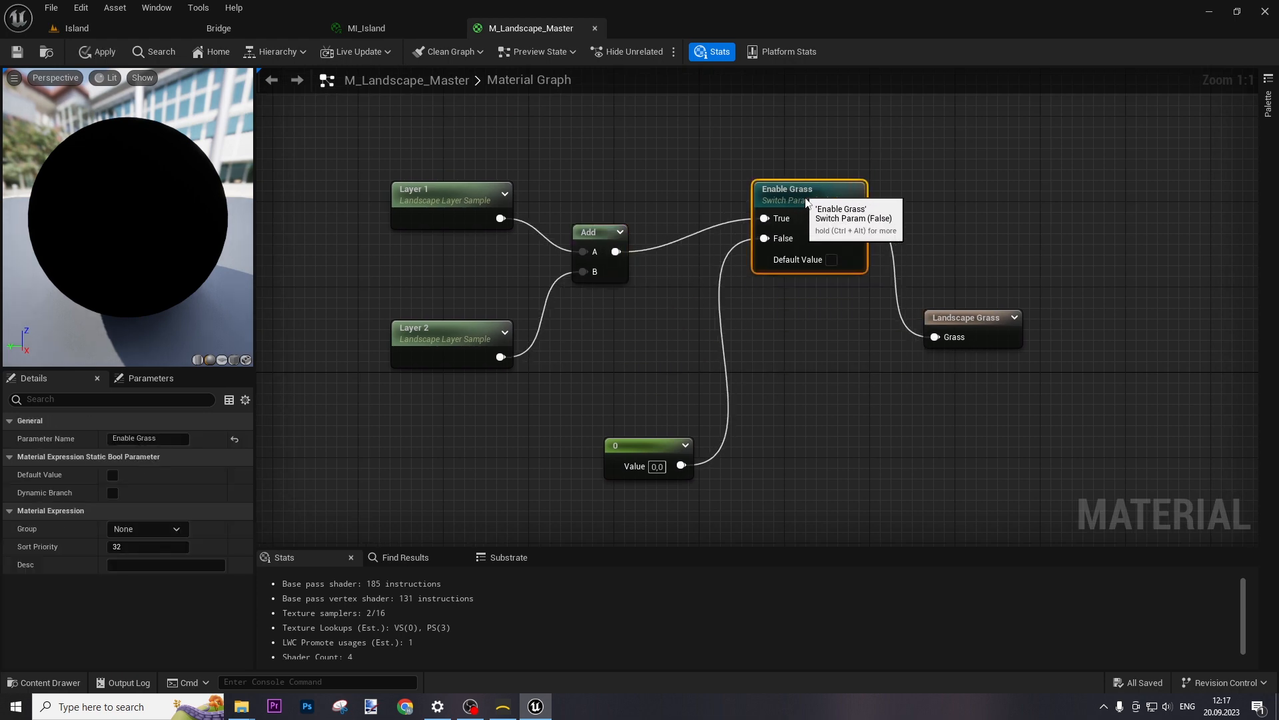
drag(954, 308, 1104, 201)
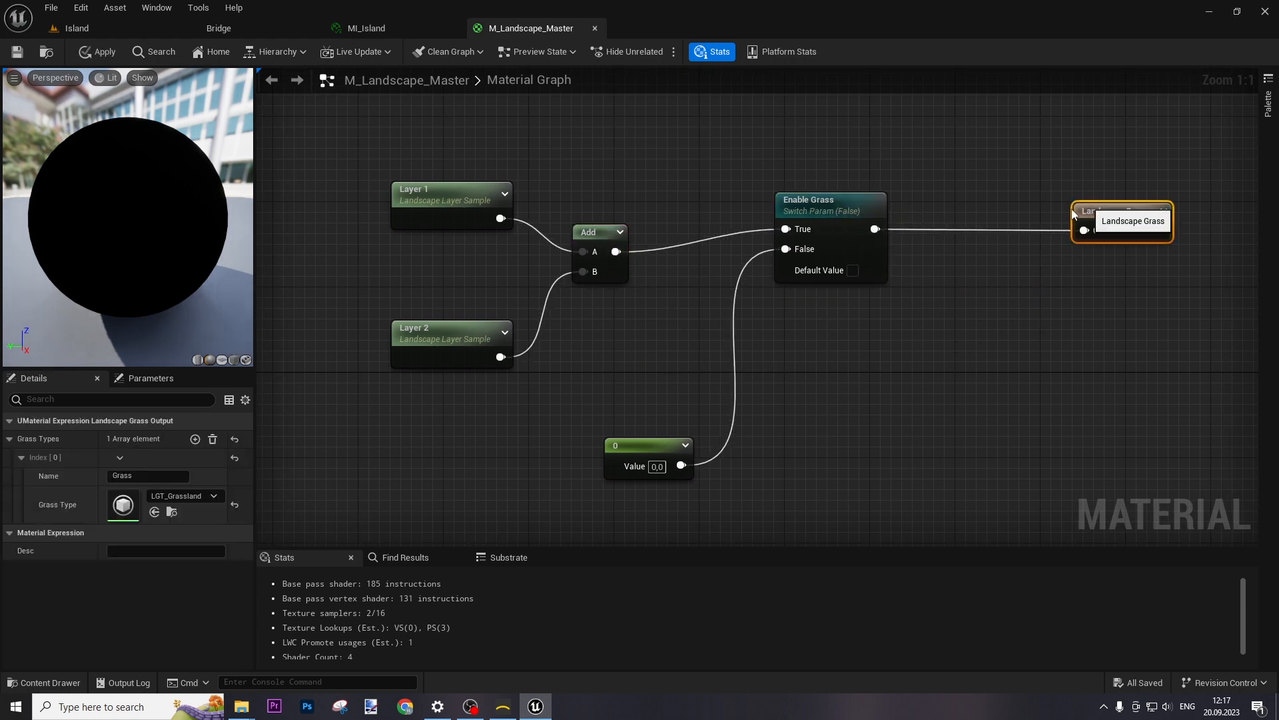
Rename the Enable Grass switch parameter as Enable Grass for Layer 2.
click(823, 212)
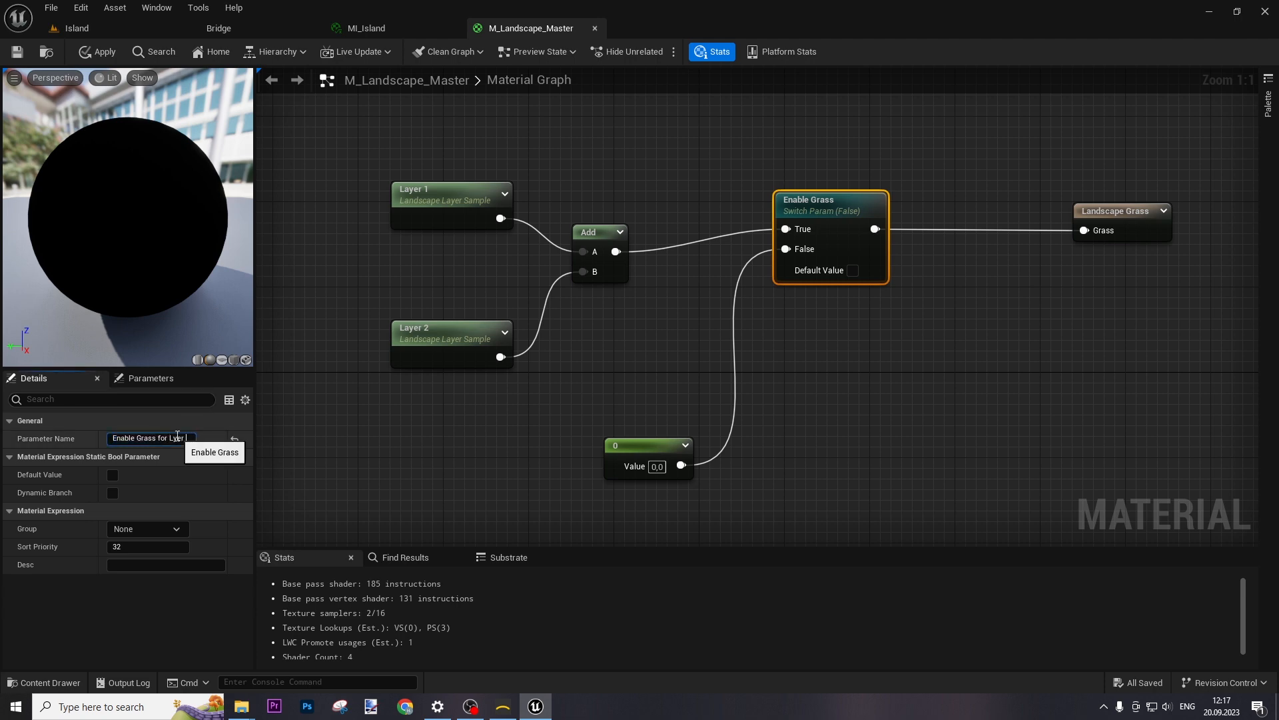
key(Return)
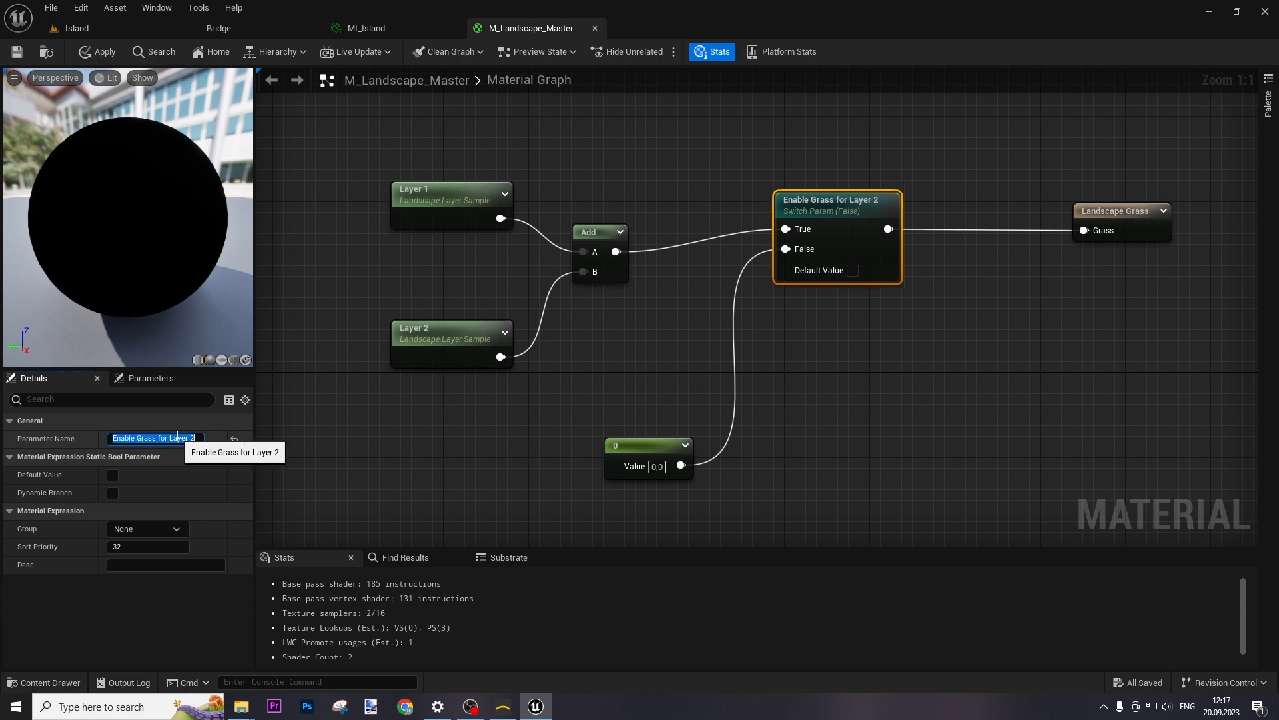
Connect Layer 1 to the False input of Enable Grass for Layer 2 and spread the surrounding nodes apart.
drag(803, 238, 909, 260)
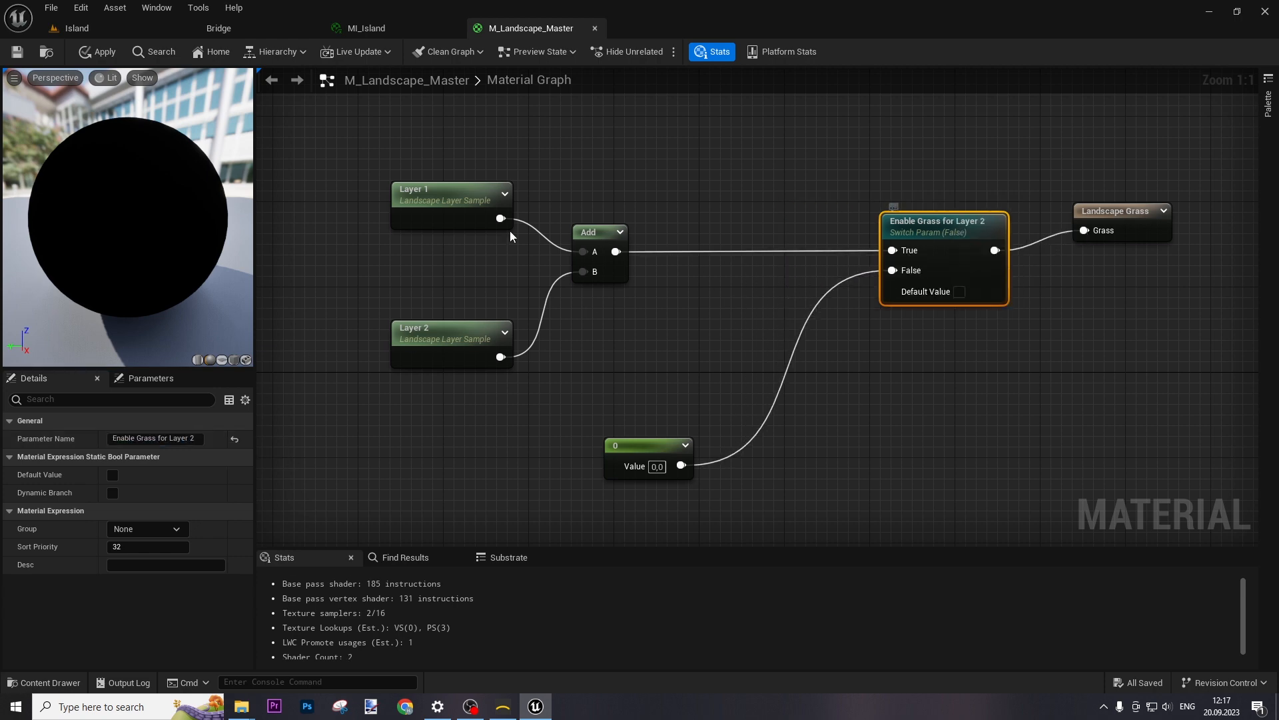
drag(500, 218, 893, 270)
drag(445, 201, 428, 169)
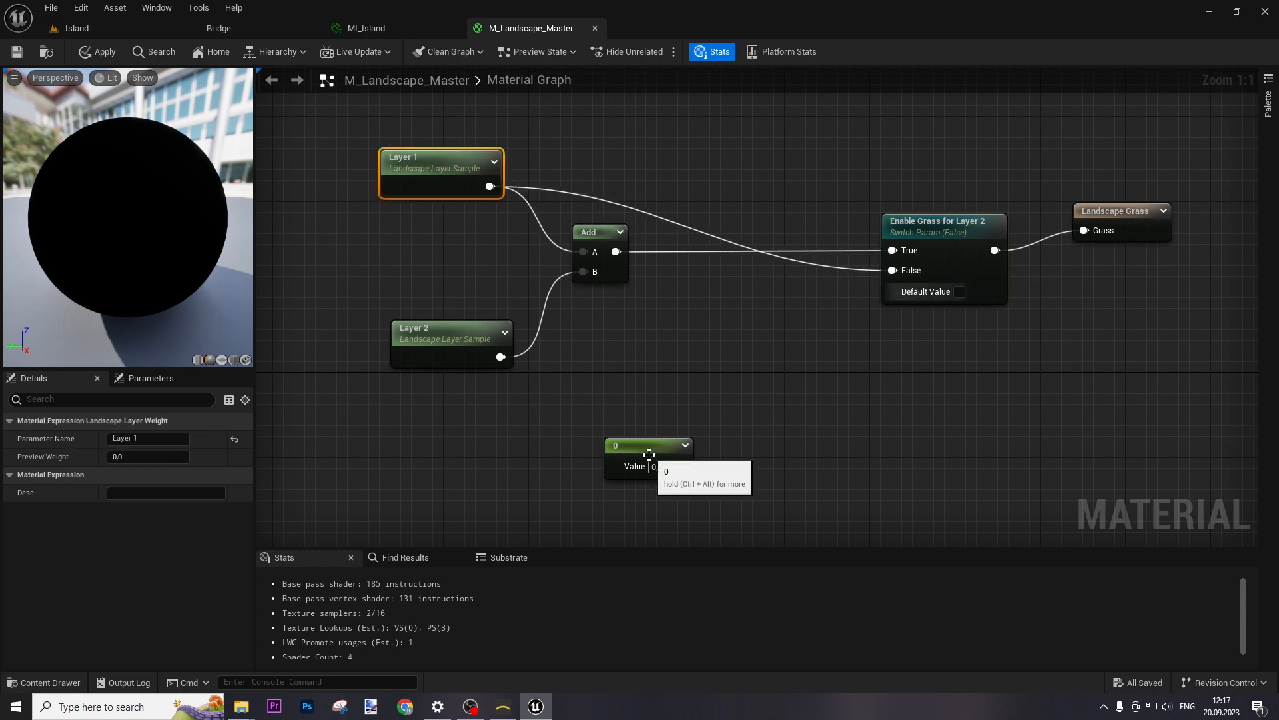
drag(640, 448, 500, 435)
Duplicate the Enable Grass for Layer 2 switch parameter and rename the copy as Enable Grass for Layer 1.
click(945, 231)
key(ctrl+c)
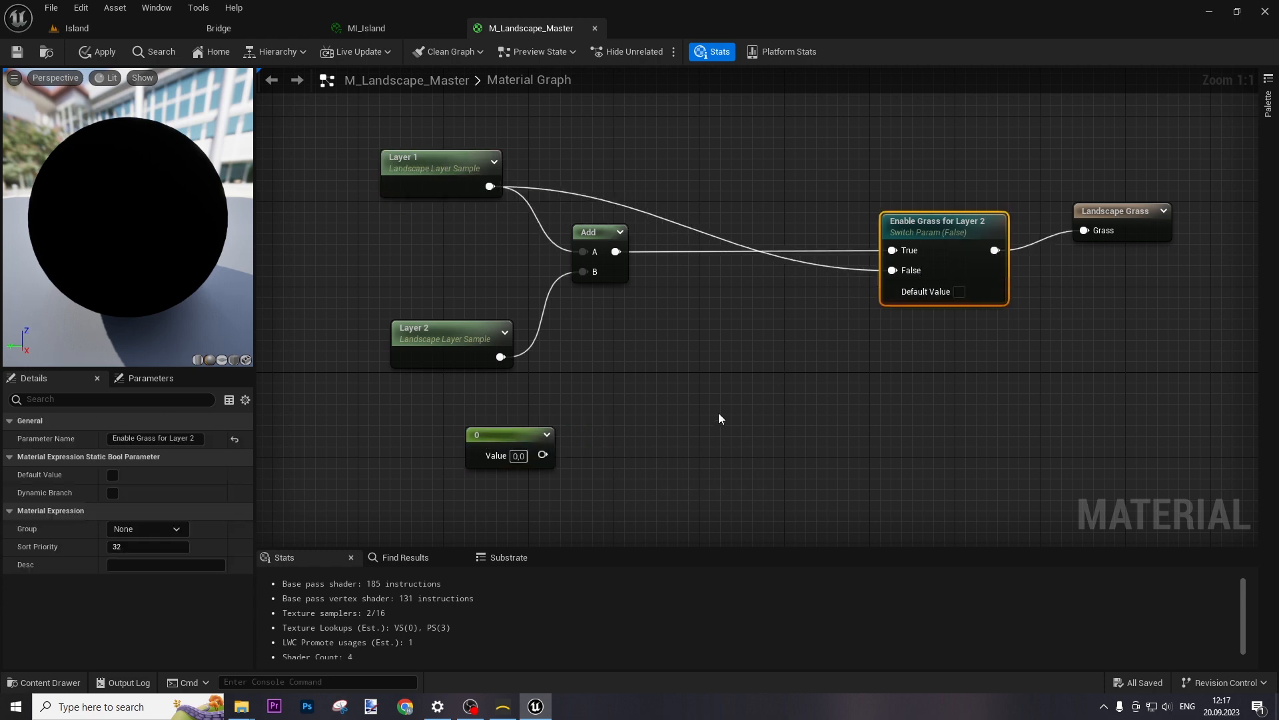
key(ctrl+v)
drag(781, 431, 749, 365)
click(195, 440)
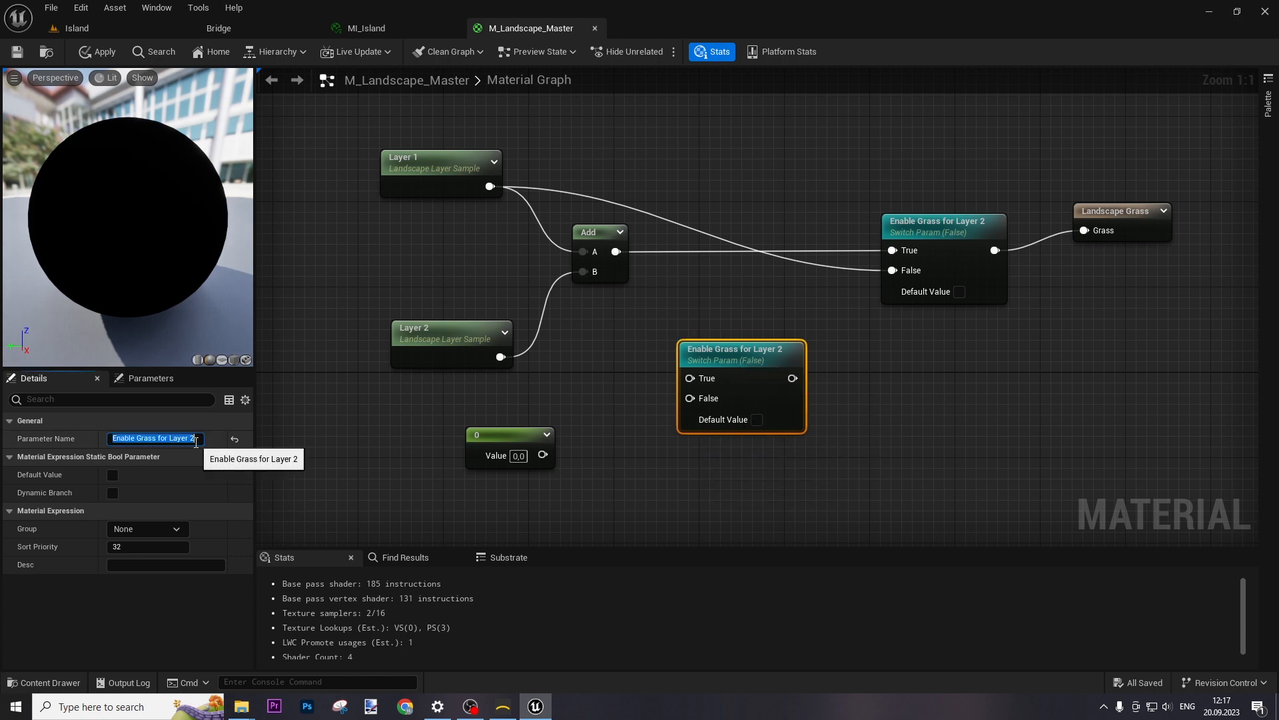
key(Return)
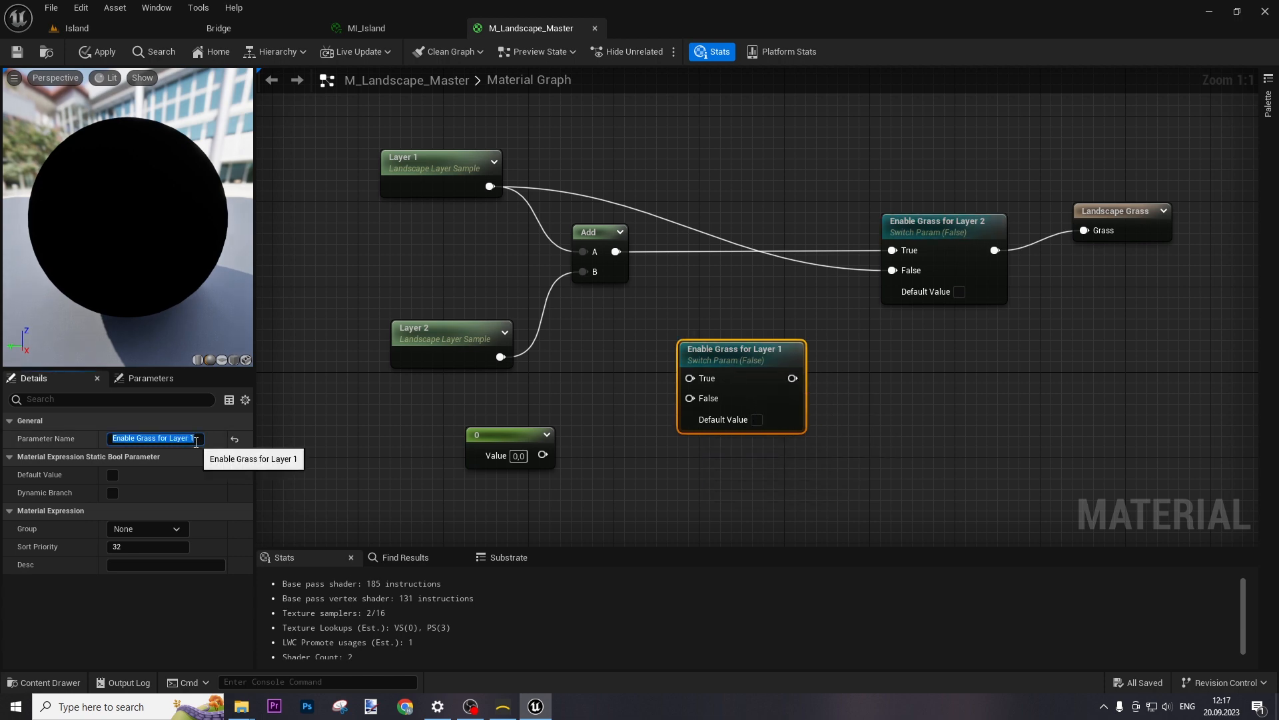
Connect the output of Enable Grass for Layer 1 to the False input of Enable Grass for Layer 2.
drag(803, 383, 837, 335)
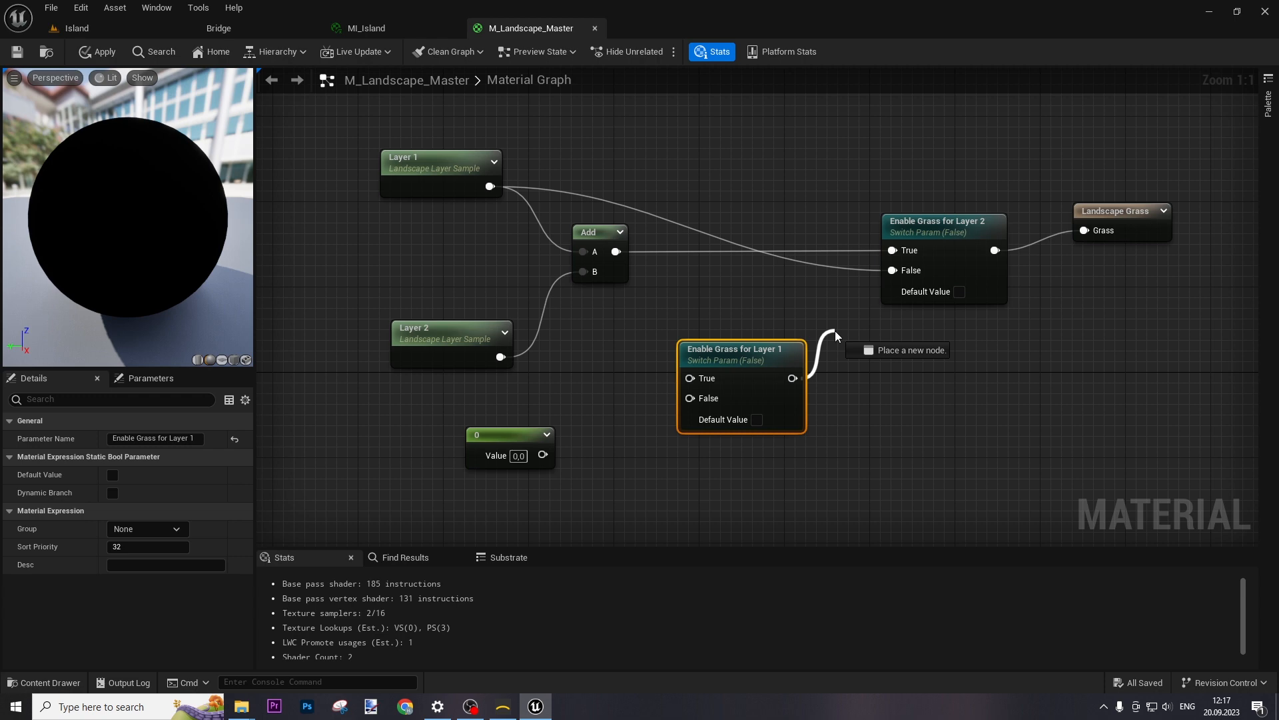
drag(837, 335, 893, 270)
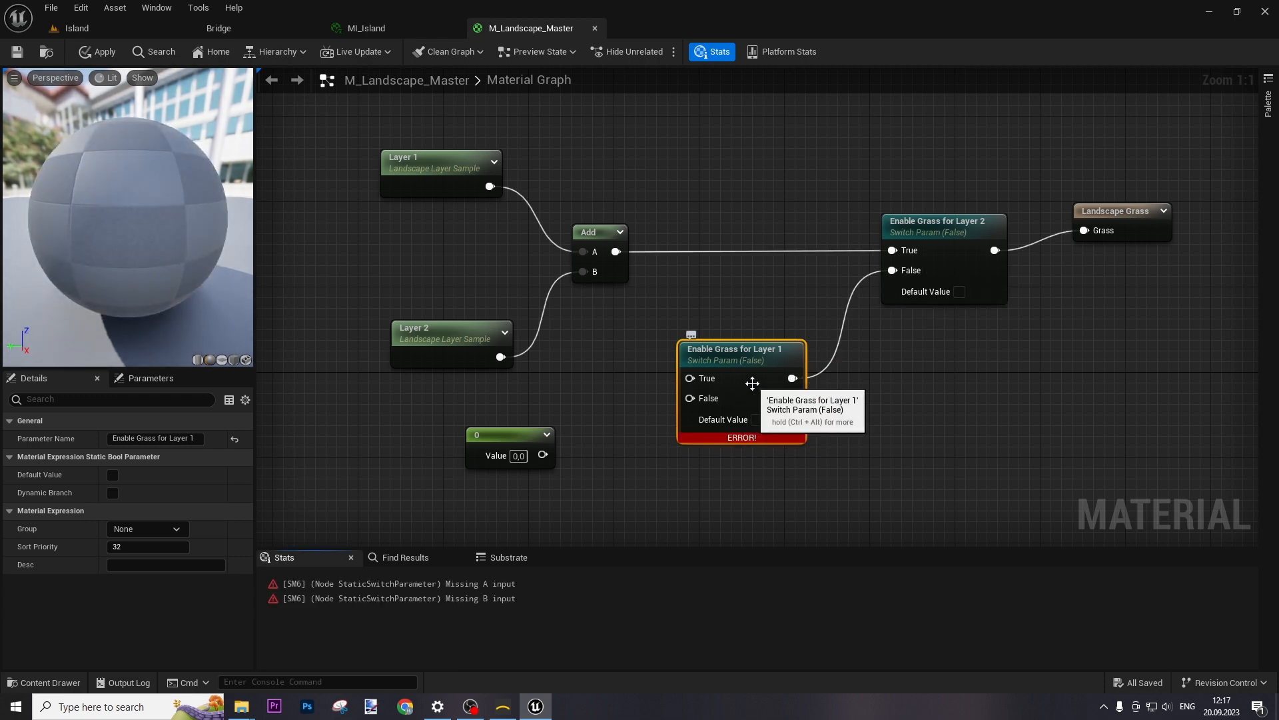
drag(753, 383, 752, 351)
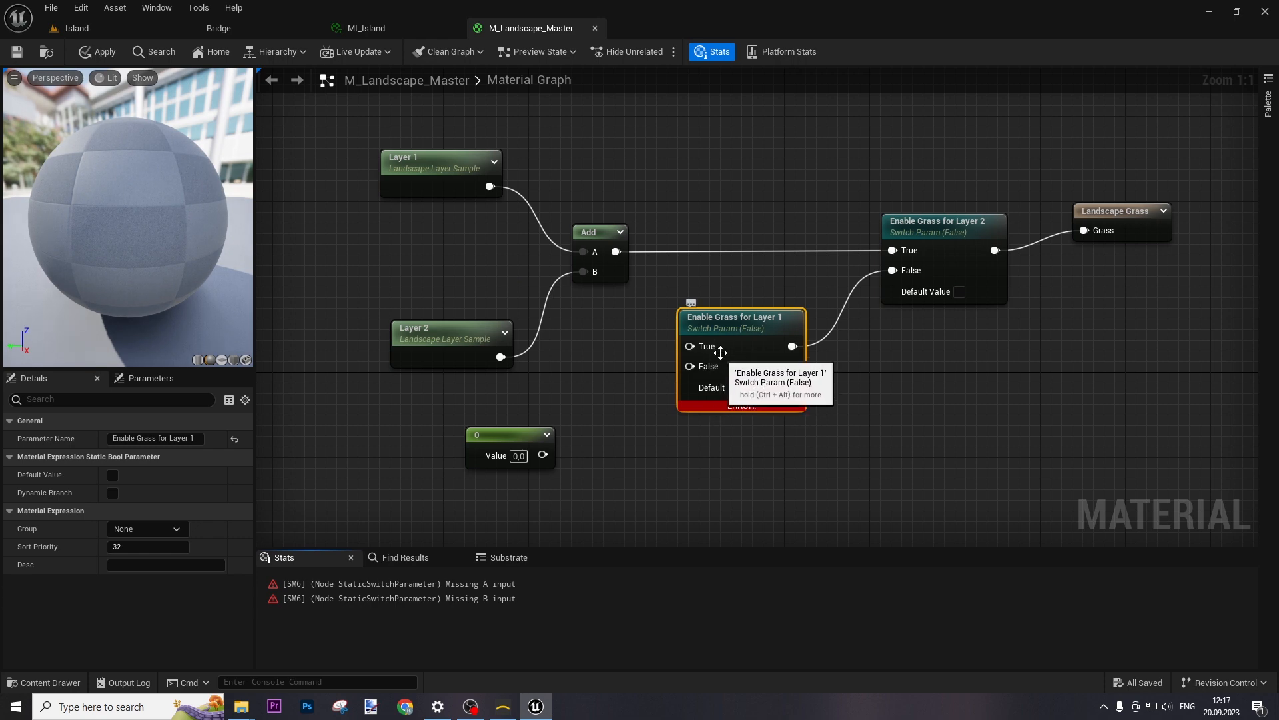
Wire the 0 constant into the False input and Layer 1 into the True input of Enable Grass for Layer 1.
drag(543, 455, 698, 372)
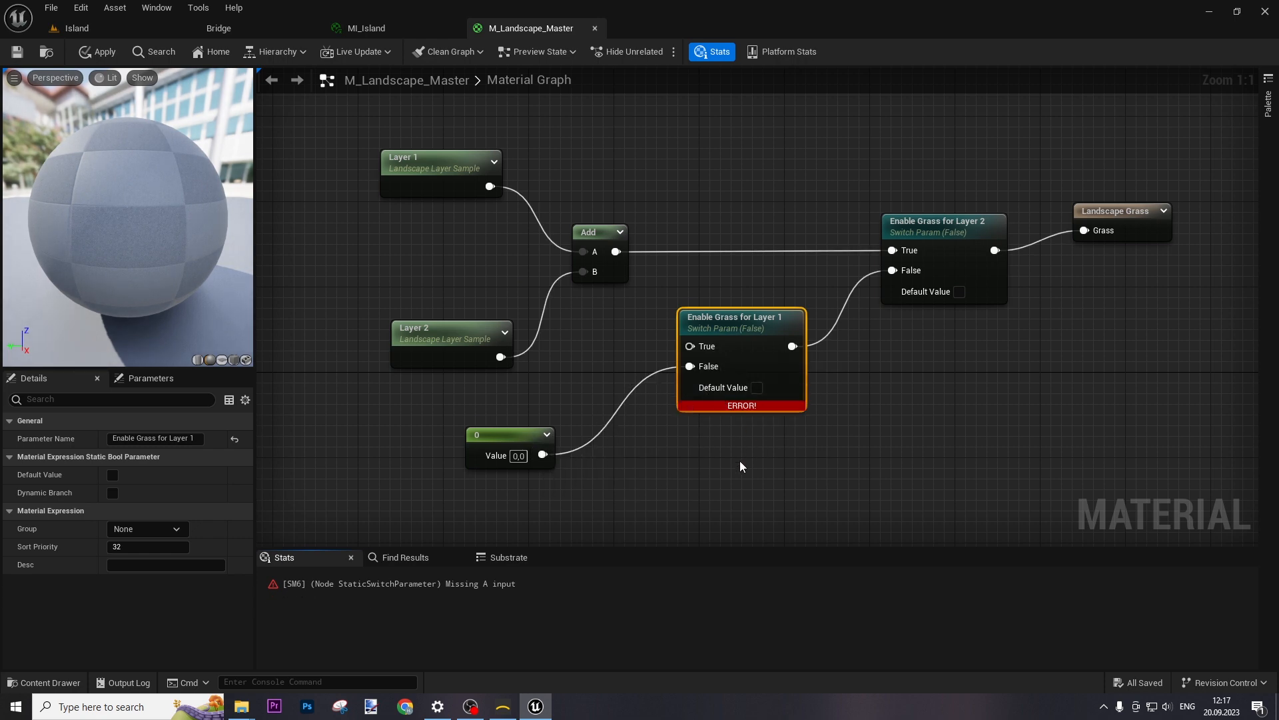
drag(751, 337, 761, 369)
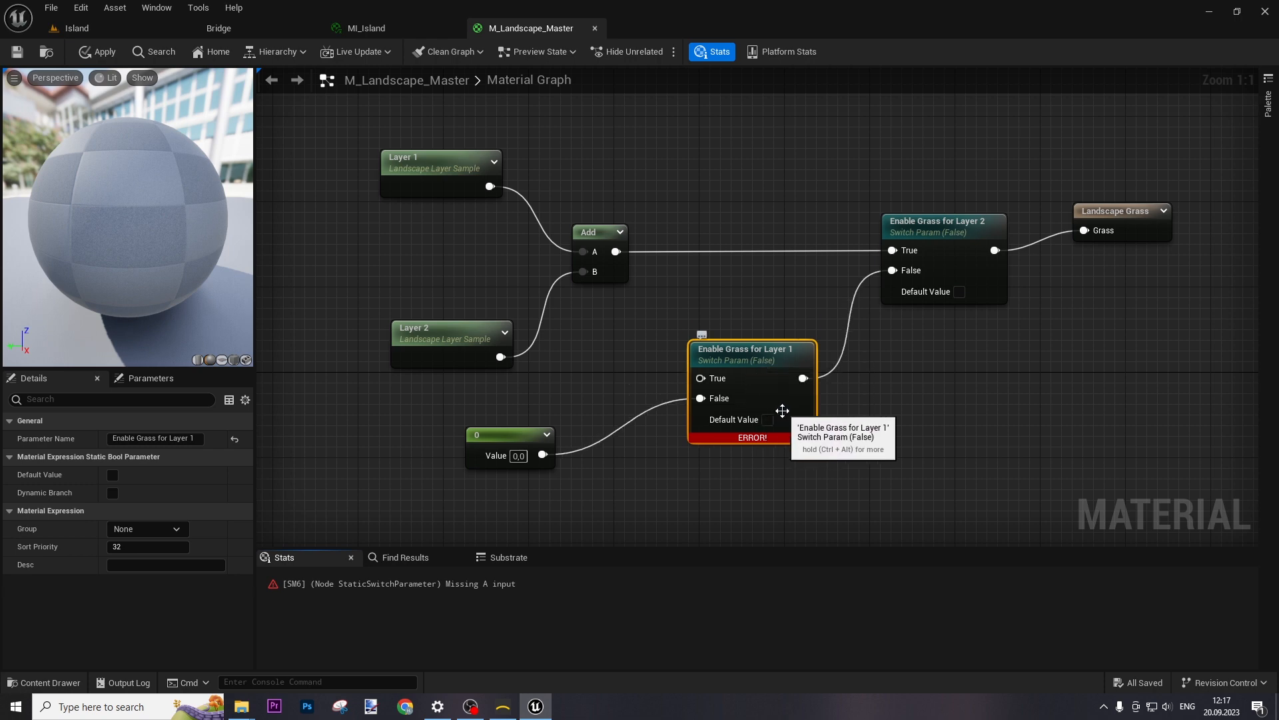
drag(508, 435, 550, 445)
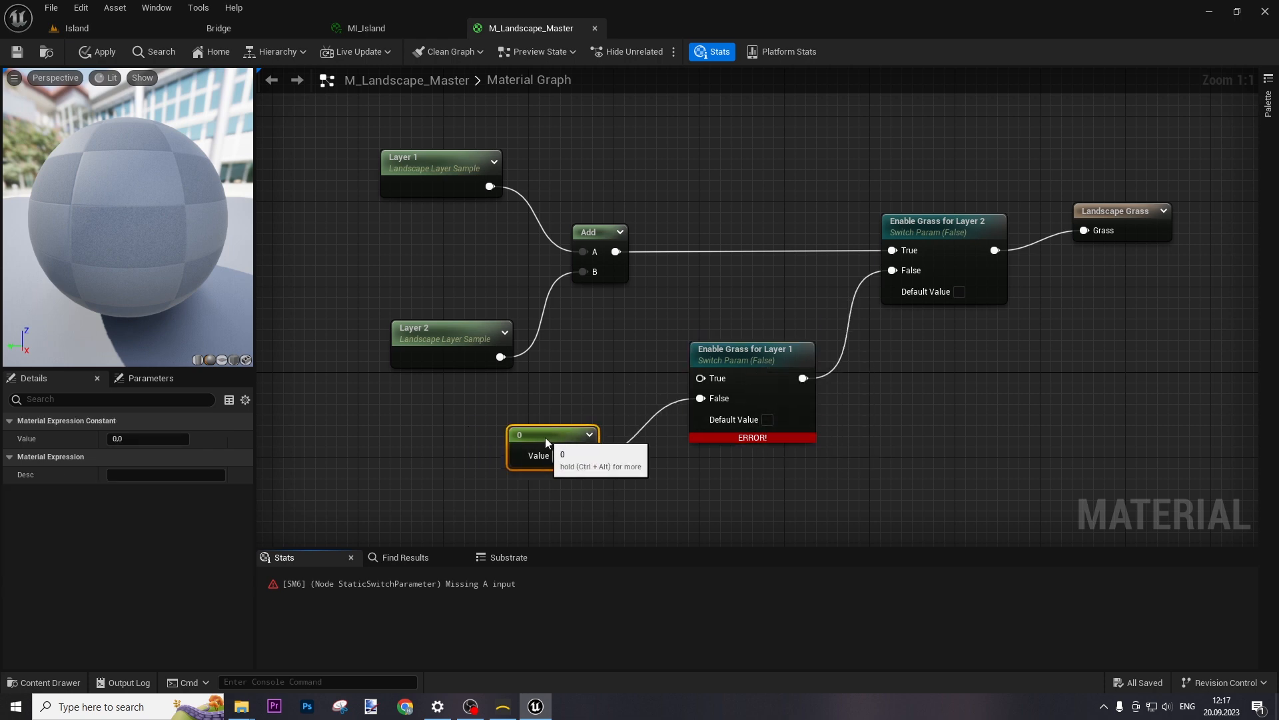
drag(490, 186, 705, 378)
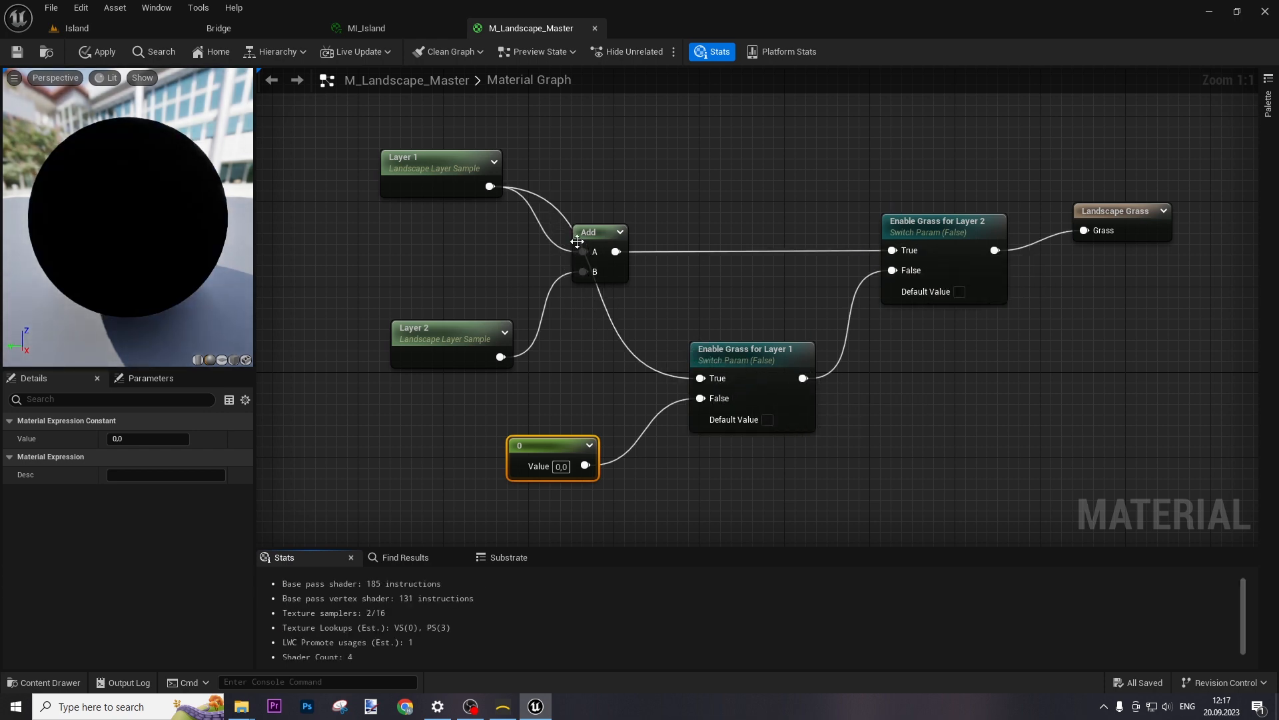
Shift the Layer 2 sample node clear of the wires, and apply and save the M_Landscape_Master material.
drag(440, 324, 417, 314)
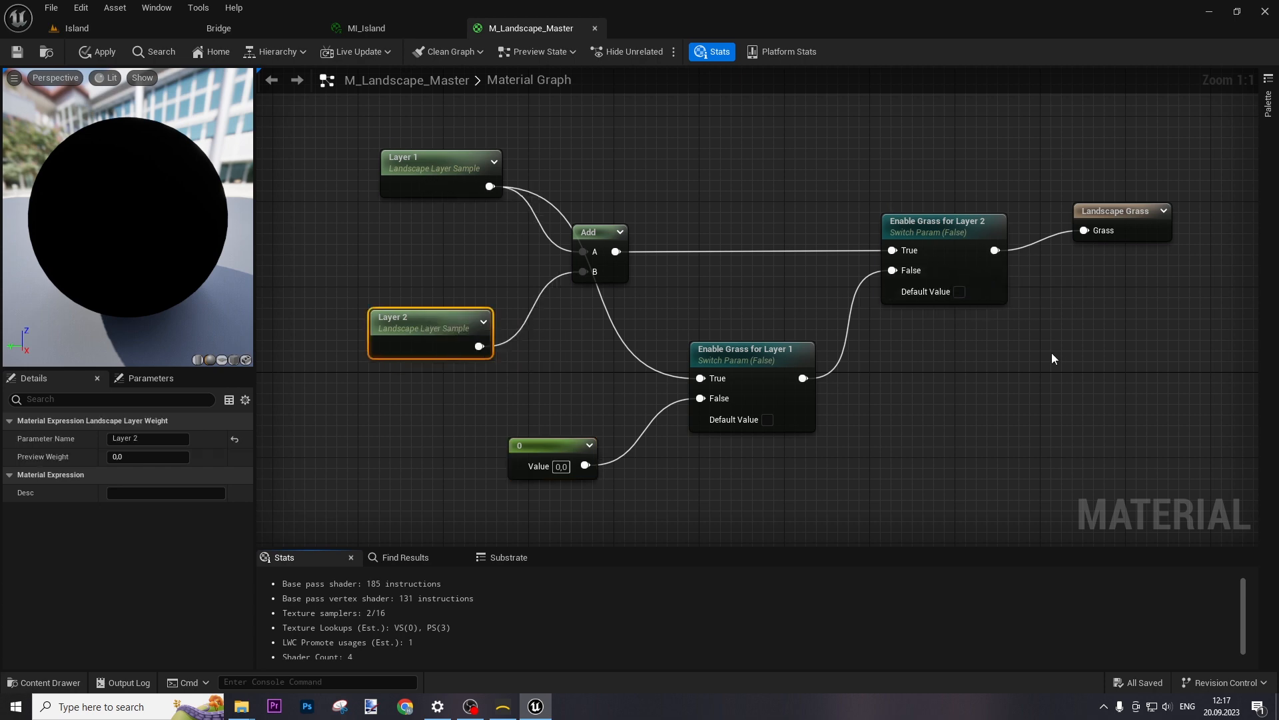
right_drag(1054, 351, 802, 424)
scroll(683, 409, down, 2)
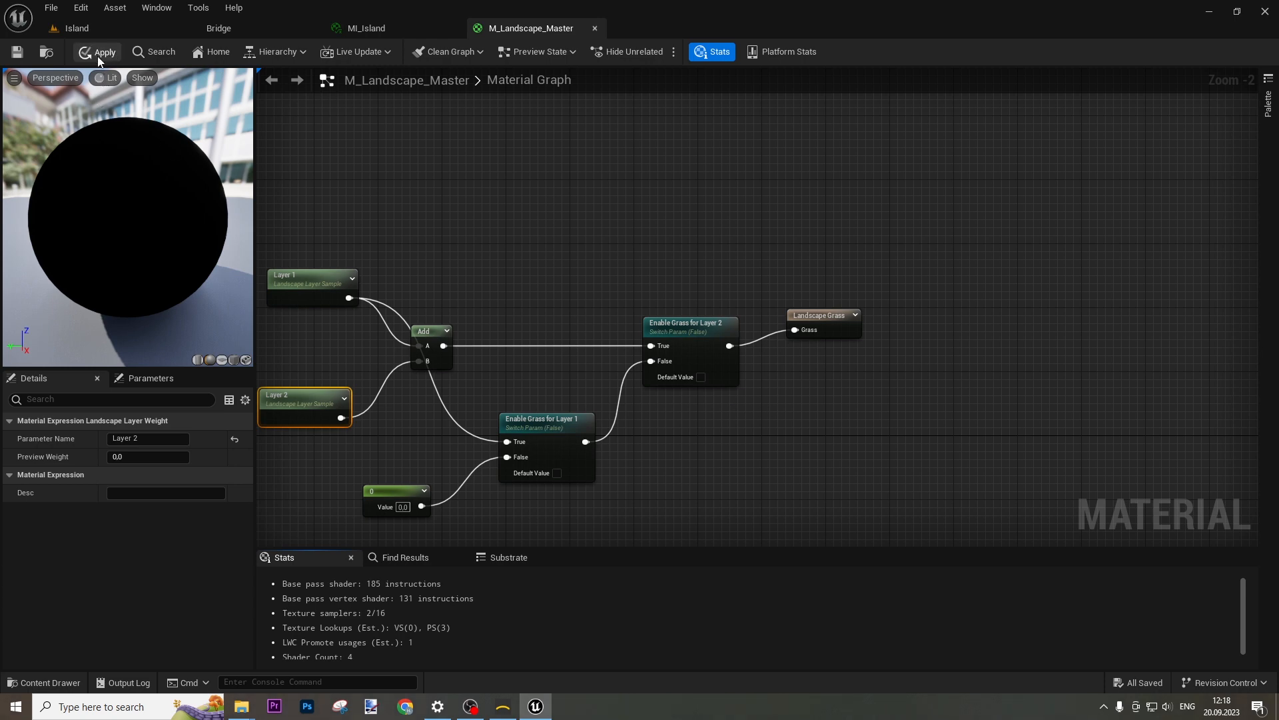
click(14, 53)
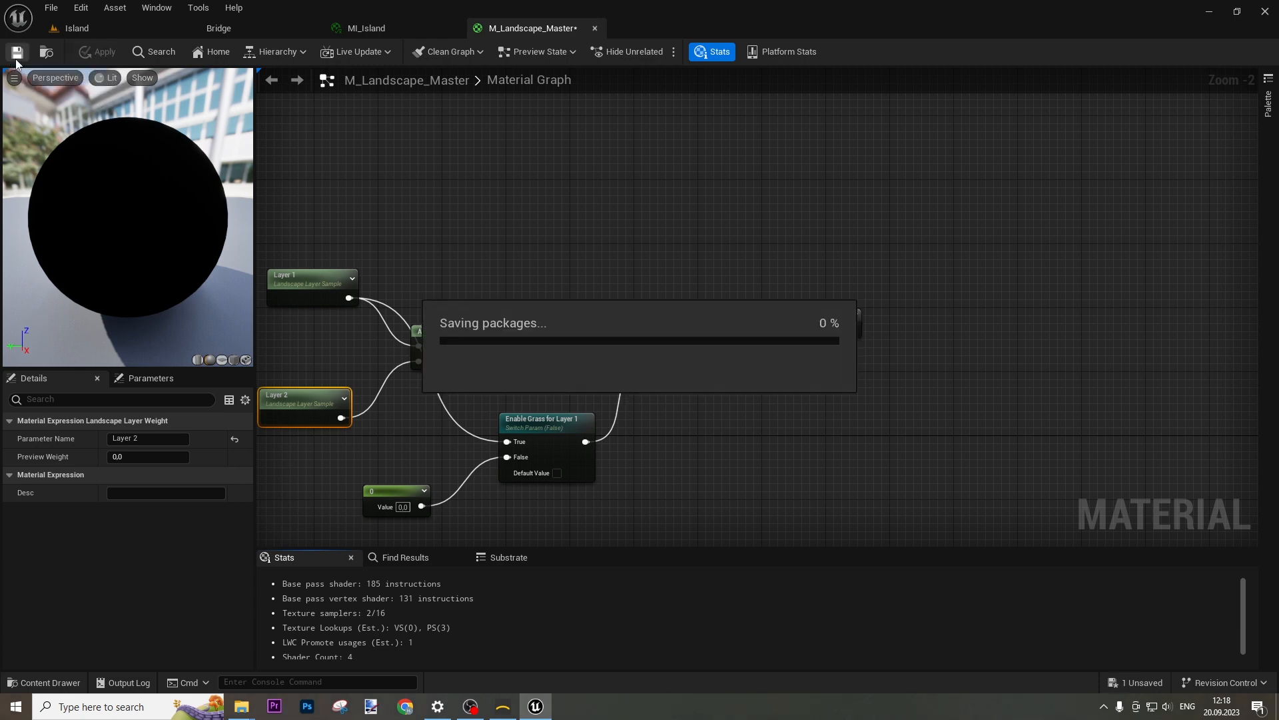
Review the grass switch network and the Landscape Layer Blend section of the M_Landscape_Master graph.
scroll(485, 294, down, 2)
right_drag(485, 294, 638, 320)
scroll(820, 494, up, 1)
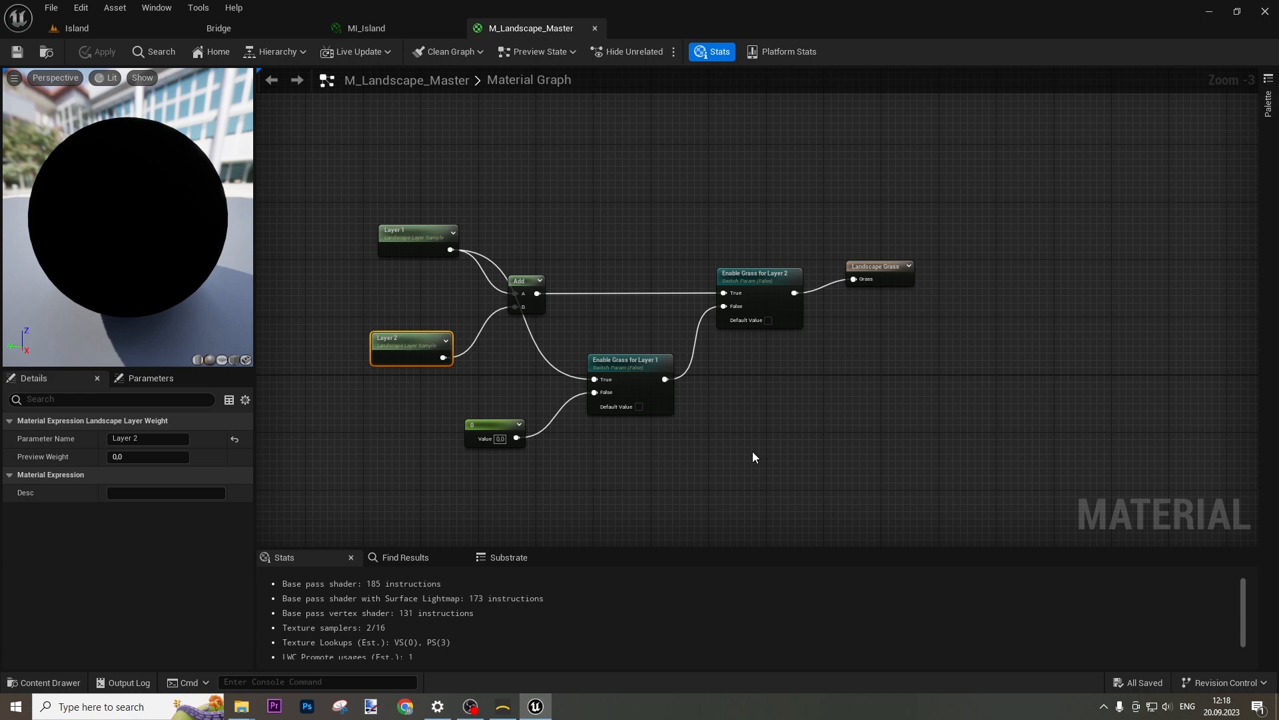
scroll(753, 450, down, 2)
right_drag(713, 503, 751, 265)
scroll(680, 333, up, 2)
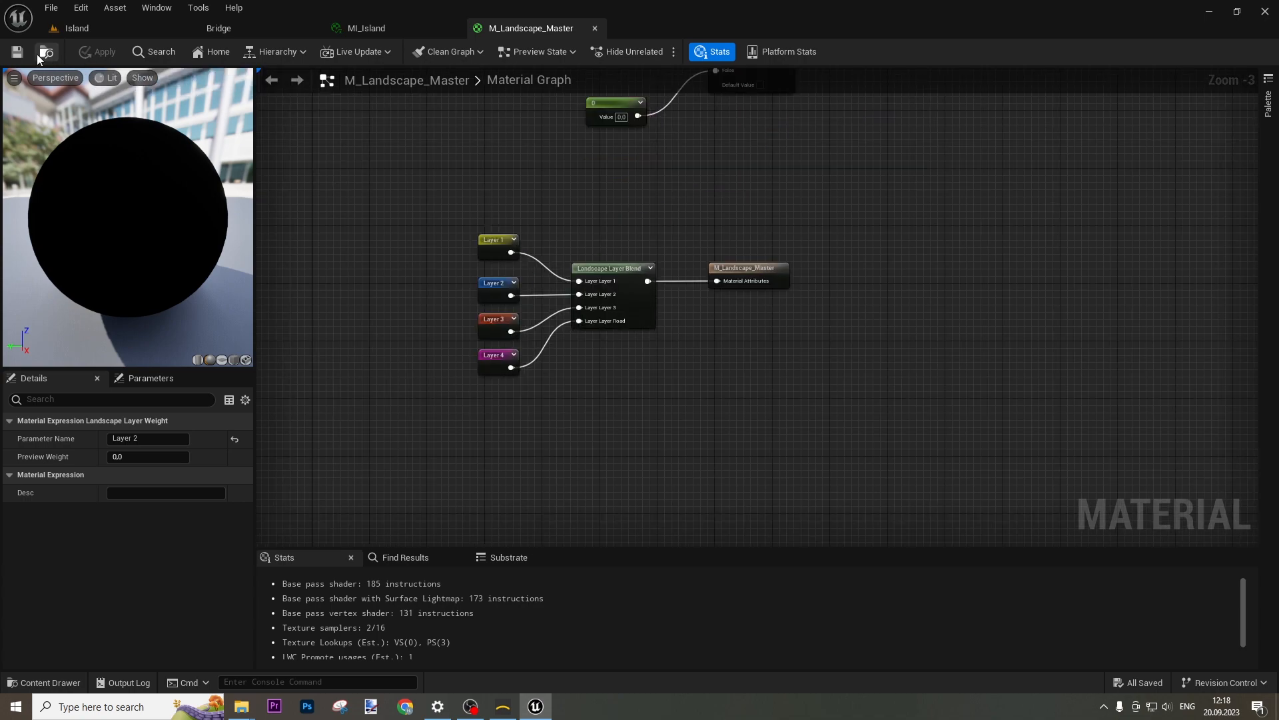
Return to the Island level and inspect the landscape from several viewpoints.
click(110, 27)
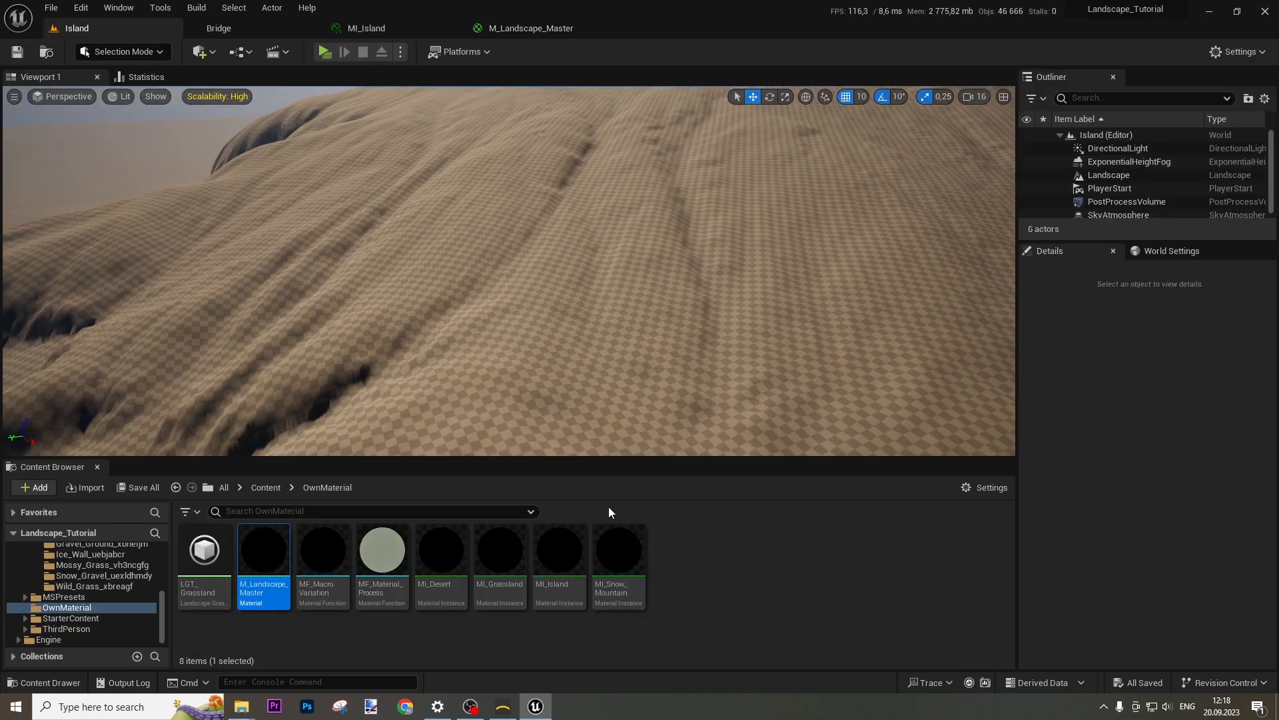
click(531, 28)
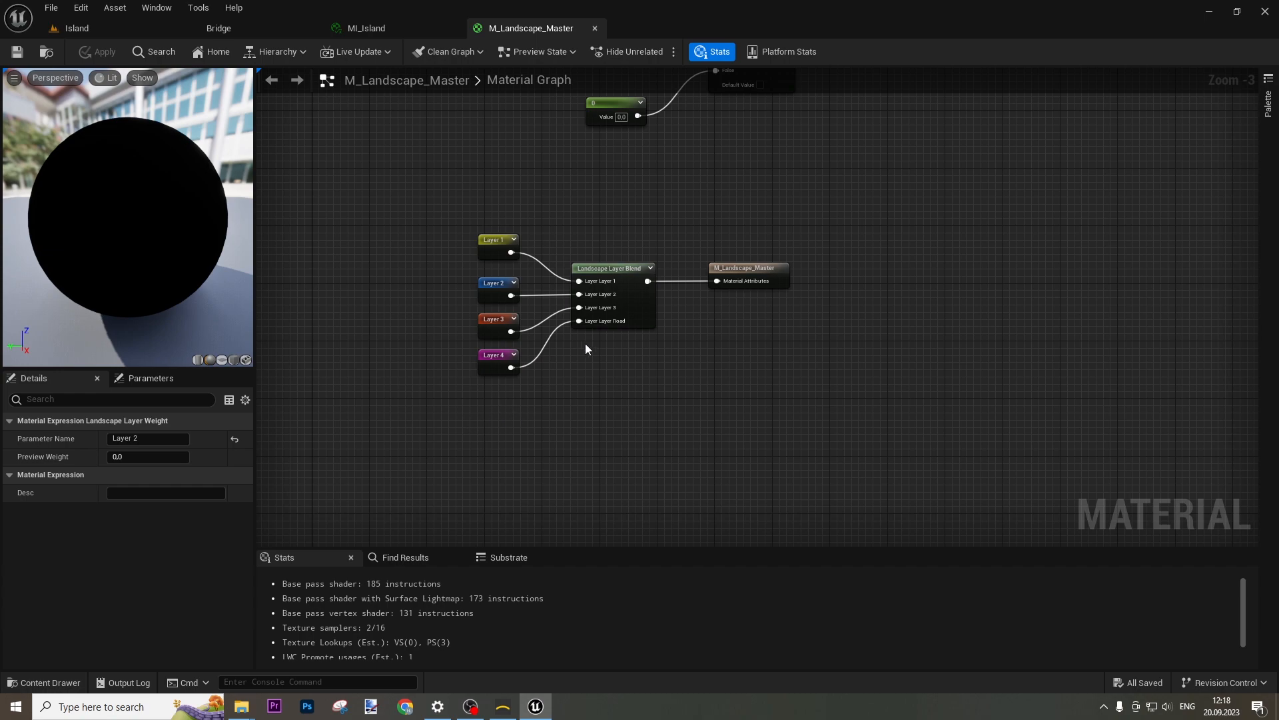
click(113, 30)
key(w)
right_drag(776, 376, 619, 410)
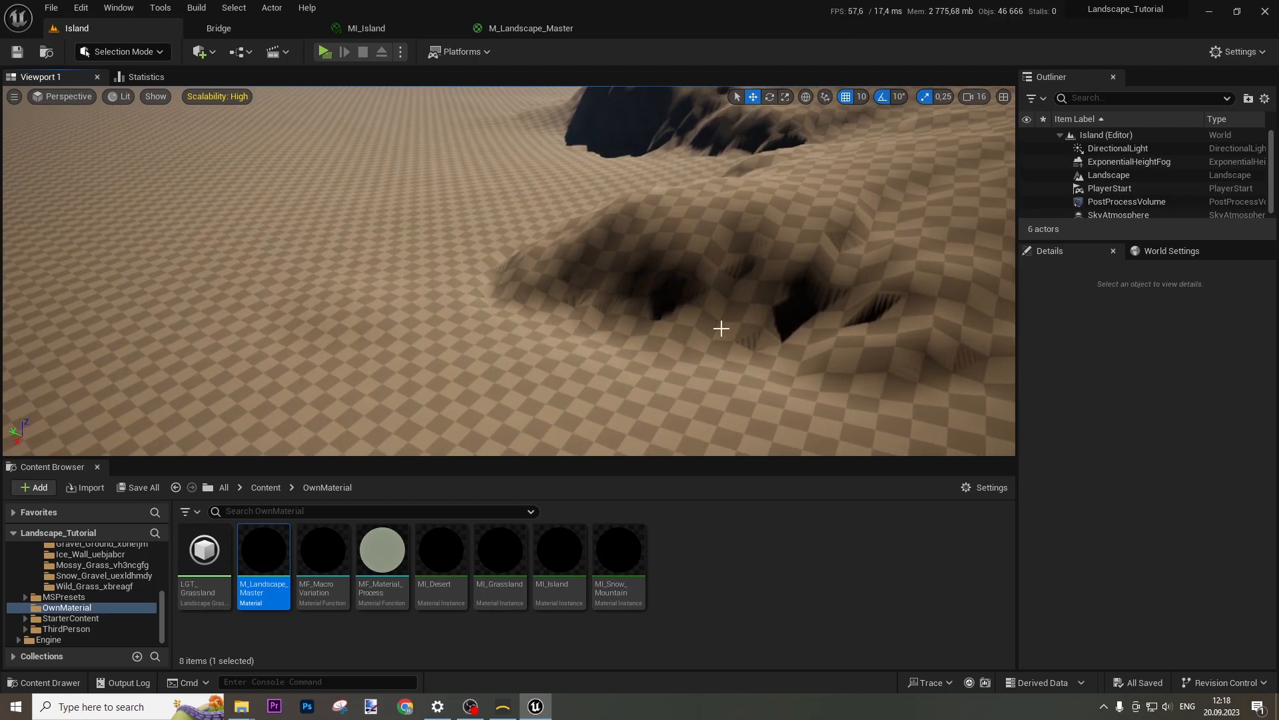
right_drag(660, 321, 343, 103)
key(w)
click(366, 28)
click(80, 30)
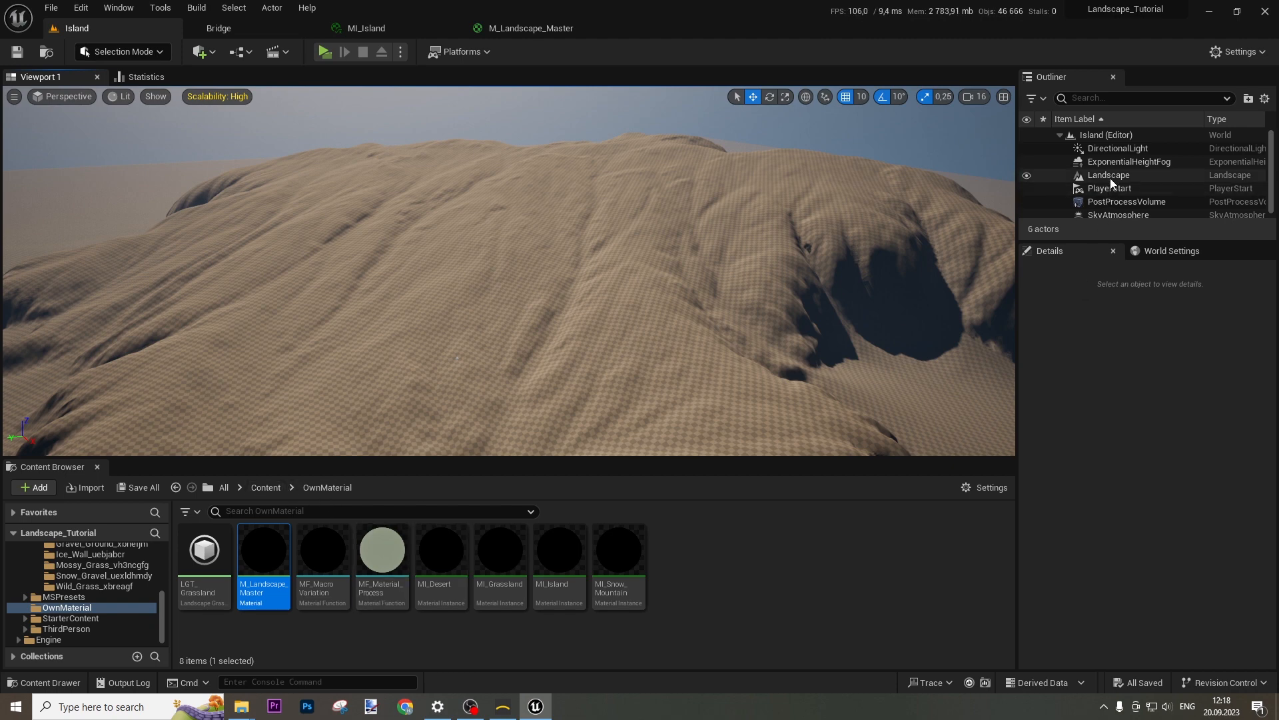
Assign MI_Island as the Landscape Material of the Landscape actor.
click(1093, 175)
scroll(1147, 560, down, 10)
scroll(1147, 559, up, 2)
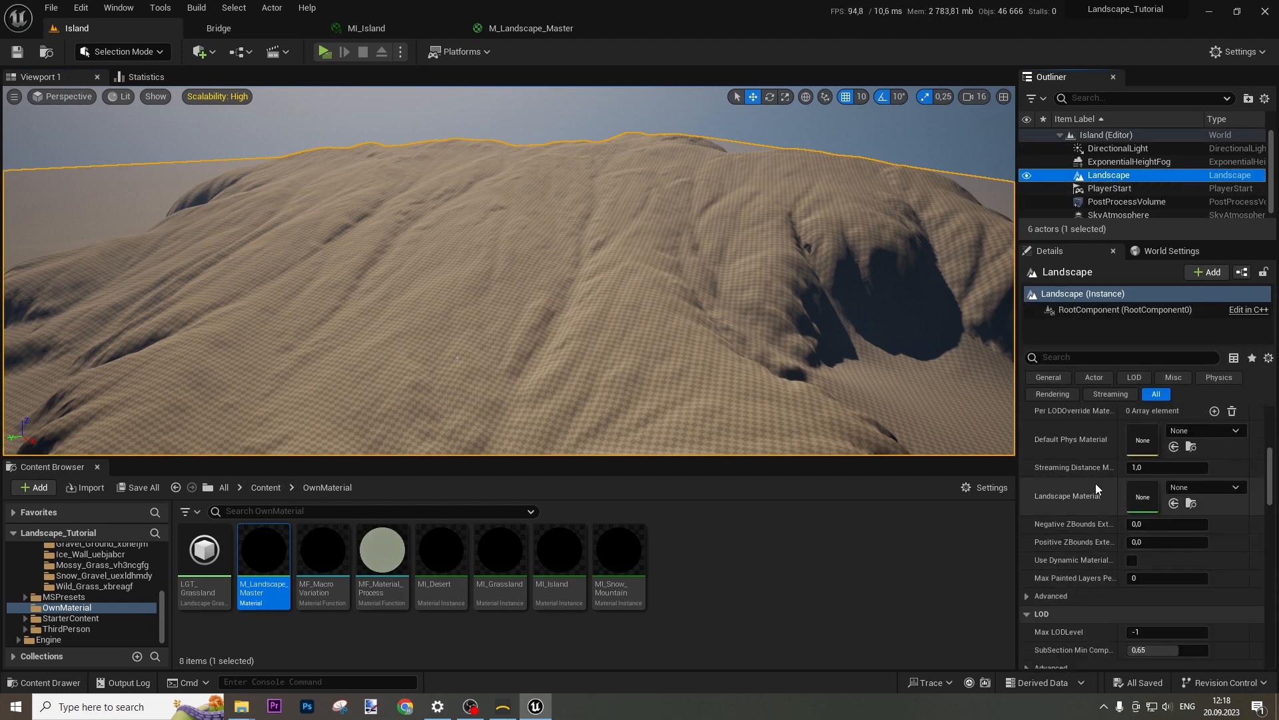
click(558, 561)
drag(558, 561, 1113, 503)
drag(960, 506, 987, 506)
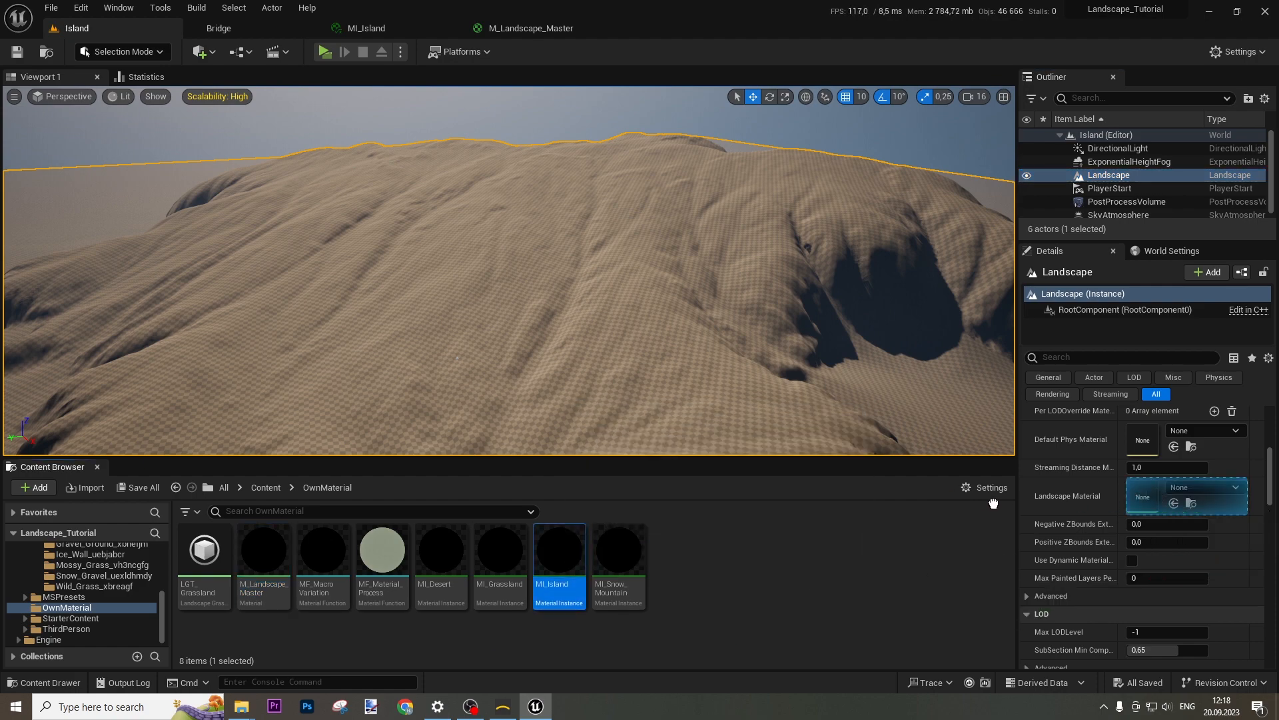
Switch to Landscape Mode painting and create a weight-blended layer info for Layer 1 in Island_sharedassets.
right_drag(686, 277, 486, 306)
click(166, 53)
click(200, 92)
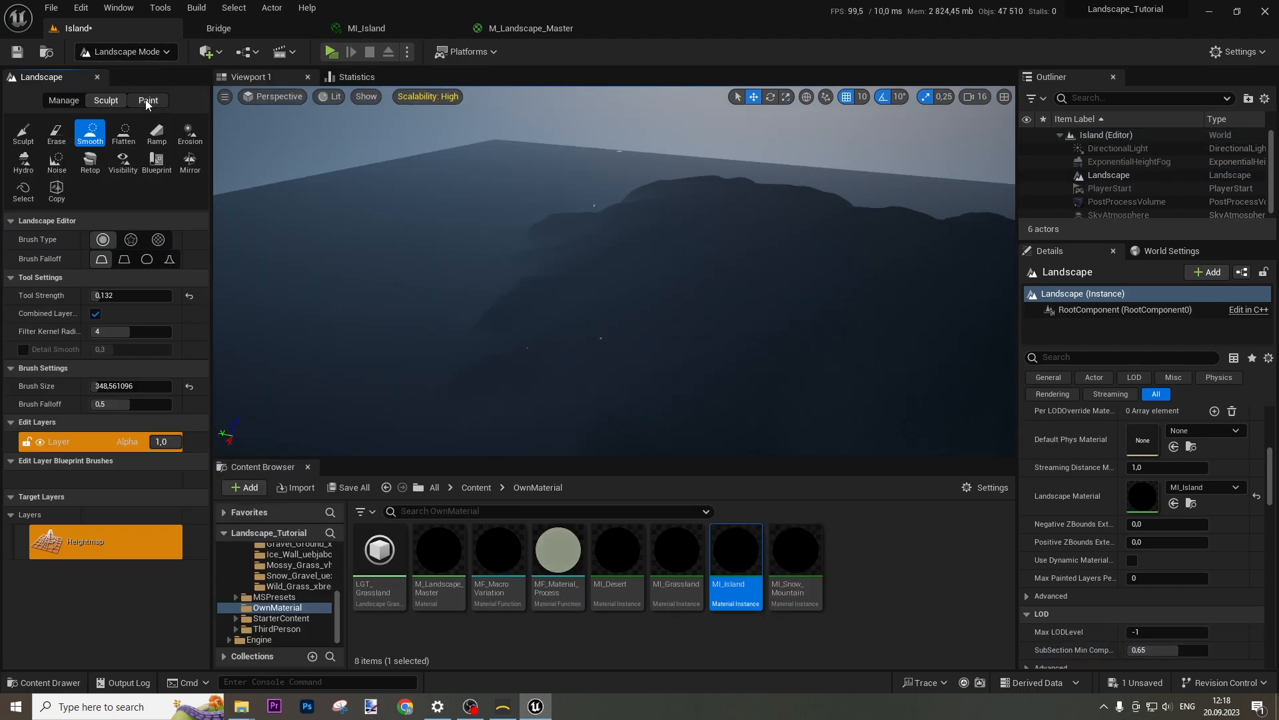
click(147, 102)
click(172, 511)
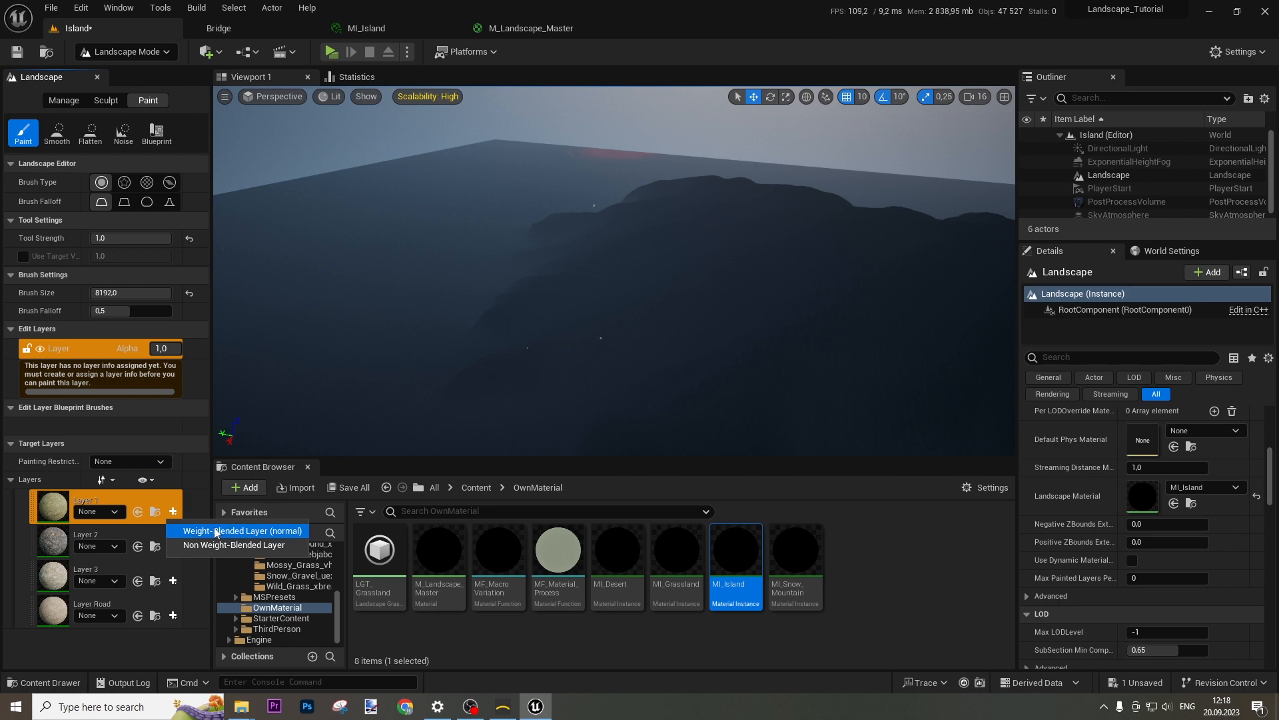
click(215, 531)
click(691, 486)
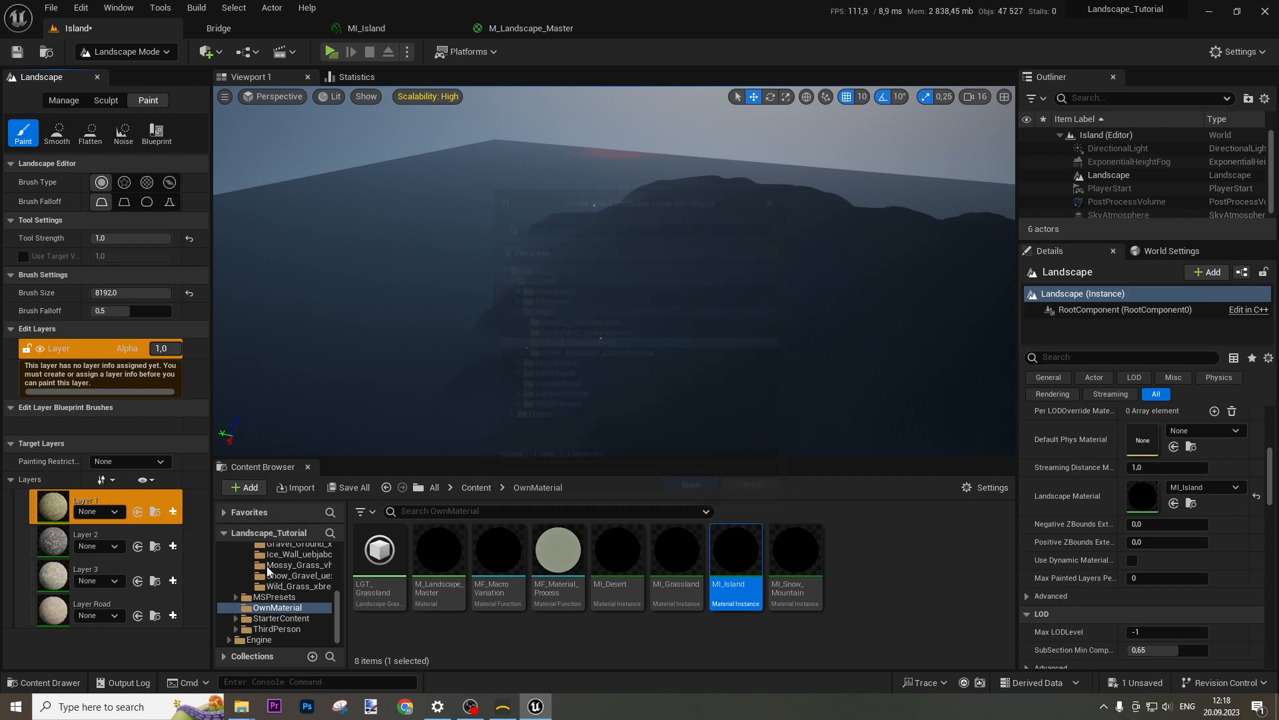
Create weight-blended layer infos for Layer 2, Layer 3 and Layer Road in Island_sharedassets.
click(173, 551)
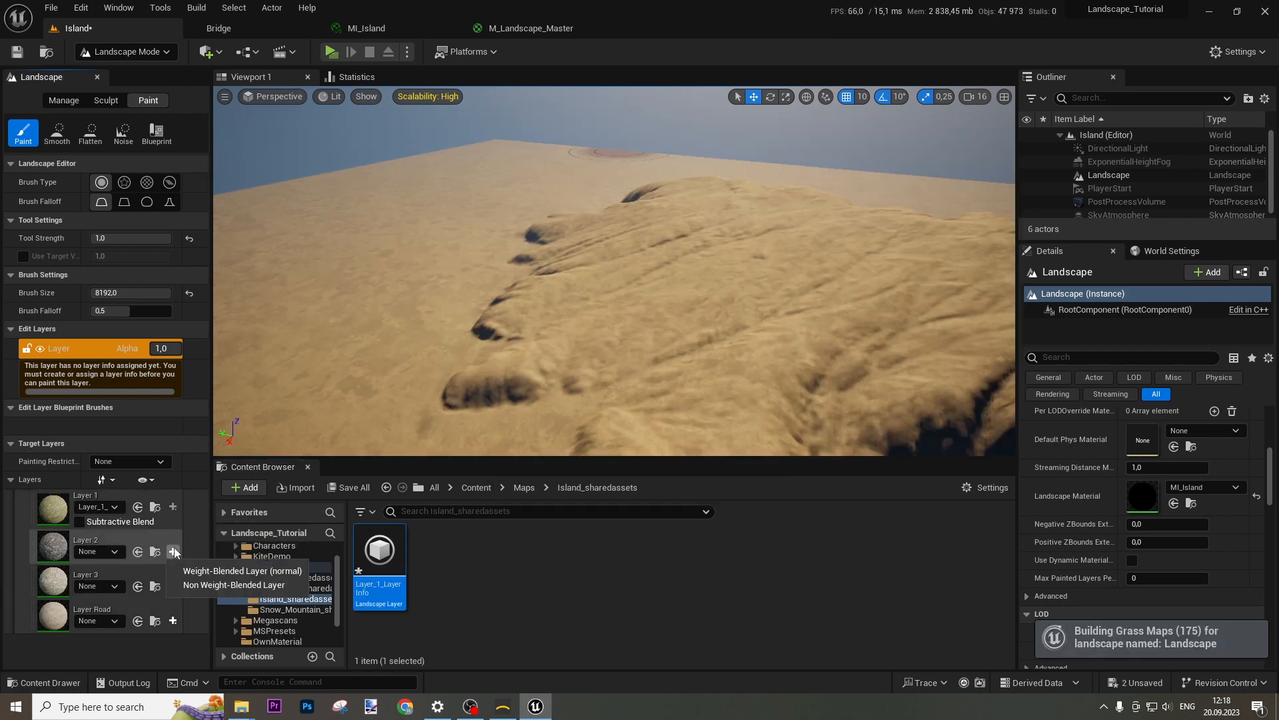
click(216, 570)
click(691, 490)
click(173, 591)
click(215, 610)
click(693, 489)
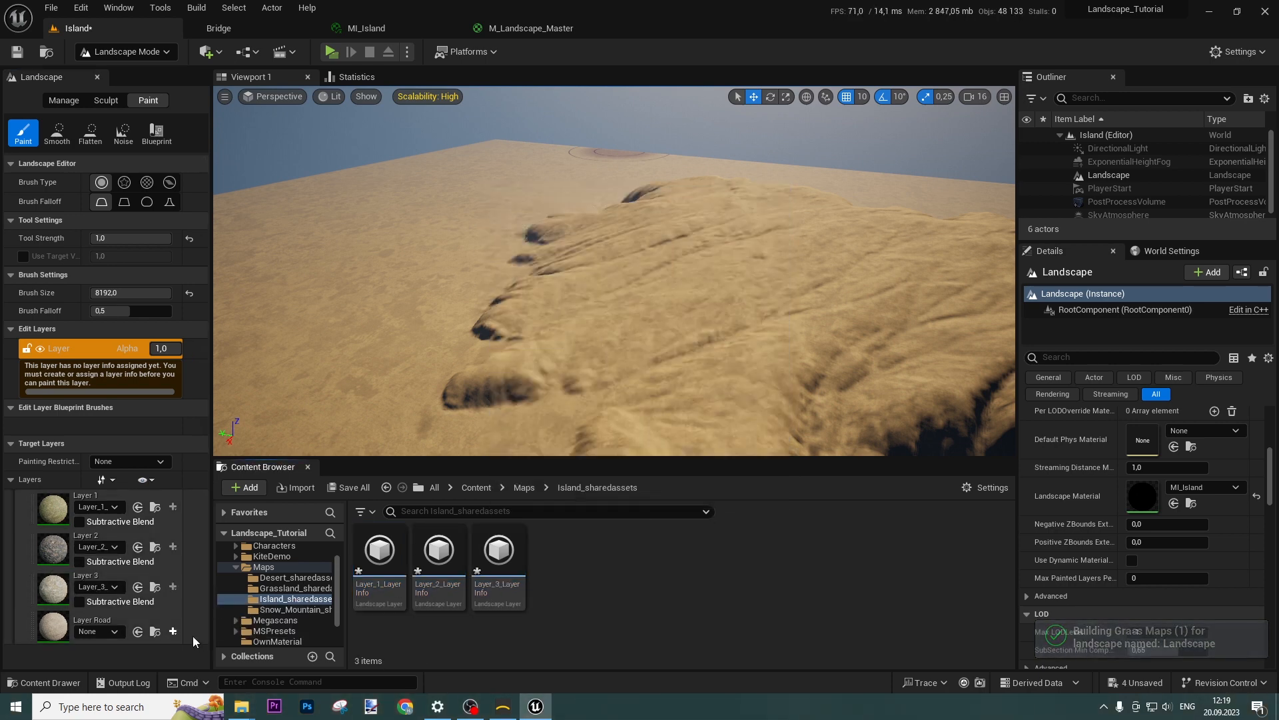
click(172, 631)
click(215, 651)
click(691, 489)
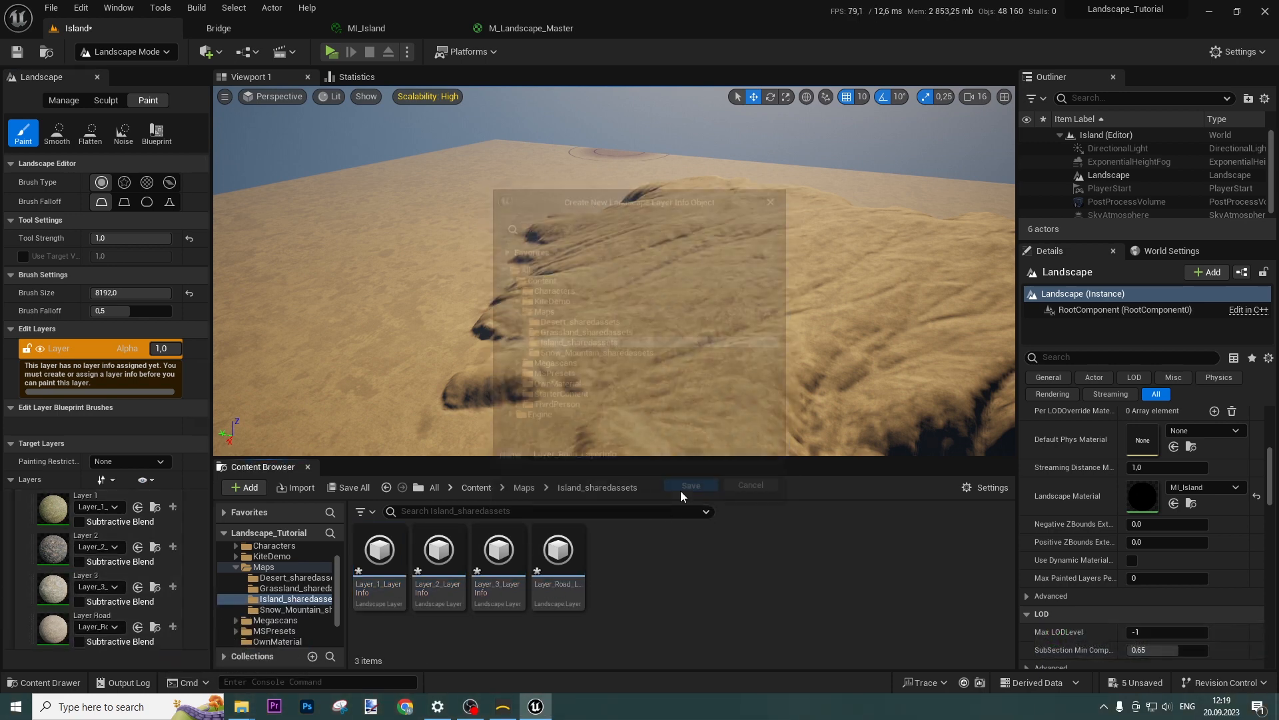
Inspect the island, open the landscape Import tool, and enable Layer 2 and Layer 3 for import.
mouse_move(723, 355)
right_down()
mouse_move(826, 400)
mouse_move(846, 393)
mouse_move(733, 373)
right_up()
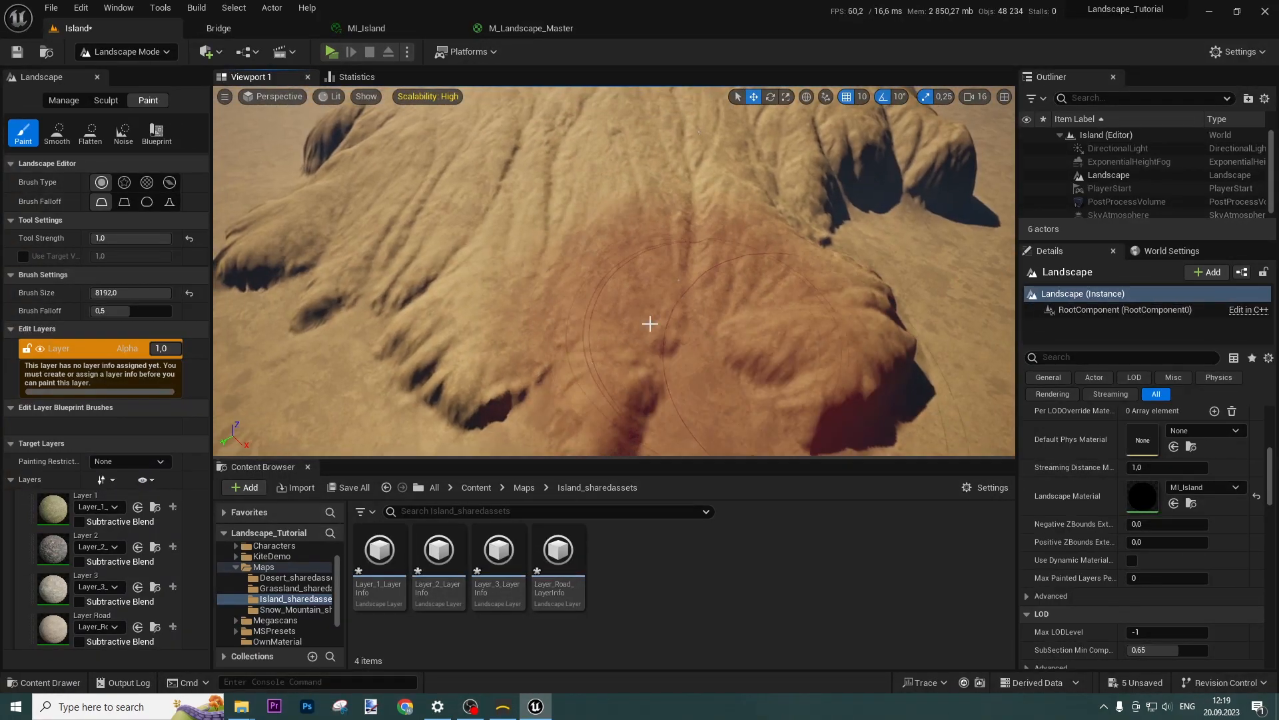
key(w)
mouse_move(600, 266)
right_down()
mouse_move(617, 267)
mouse_move(574, 274)
right_up()
key(s)
click(64, 100)
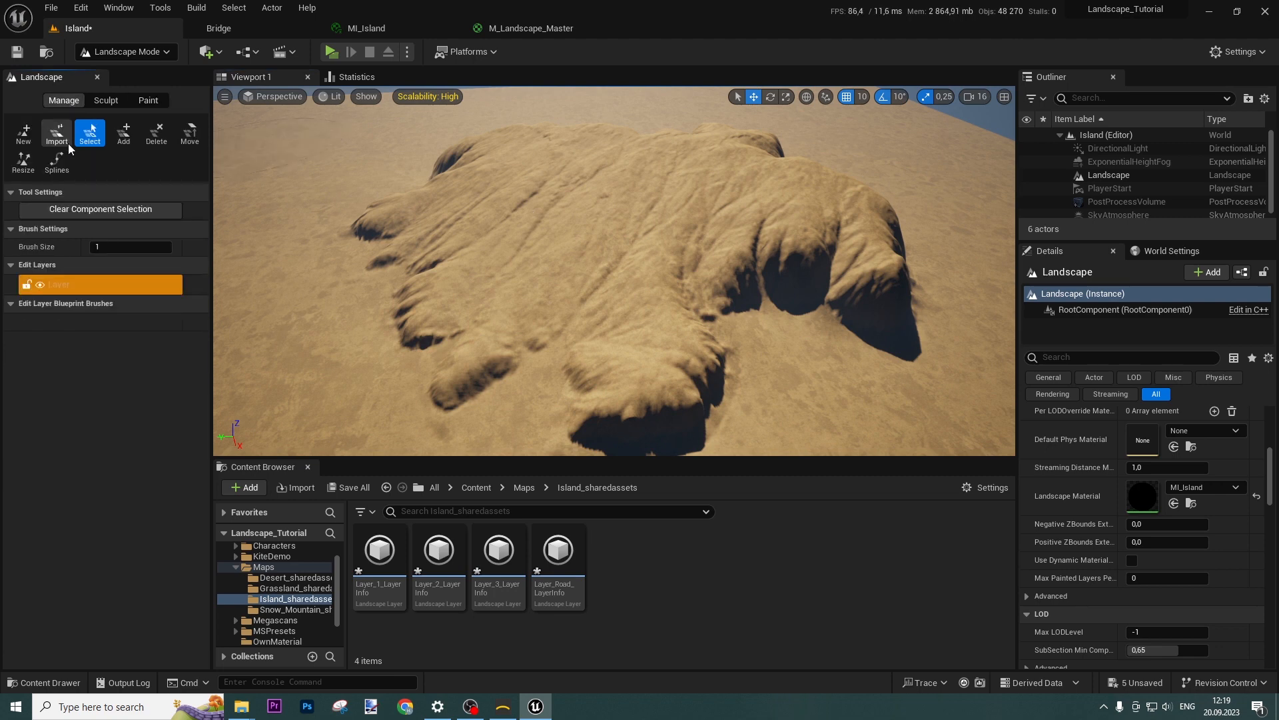
click(57, 132)
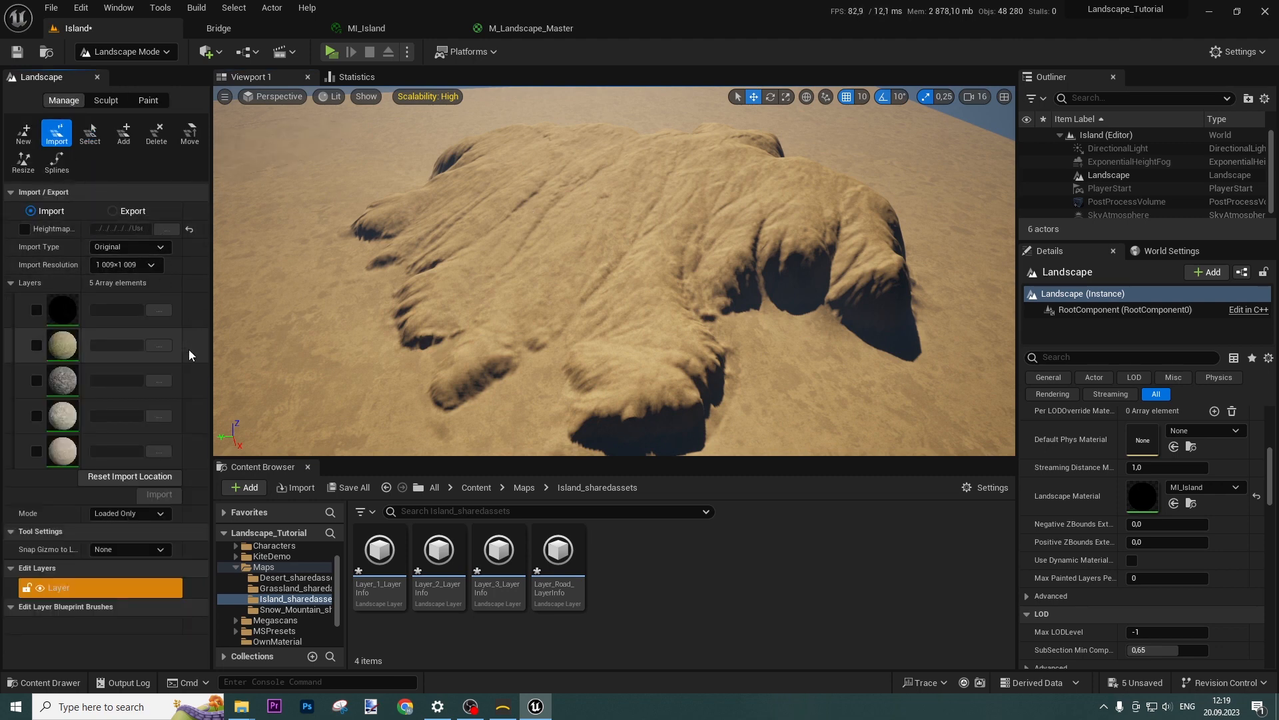
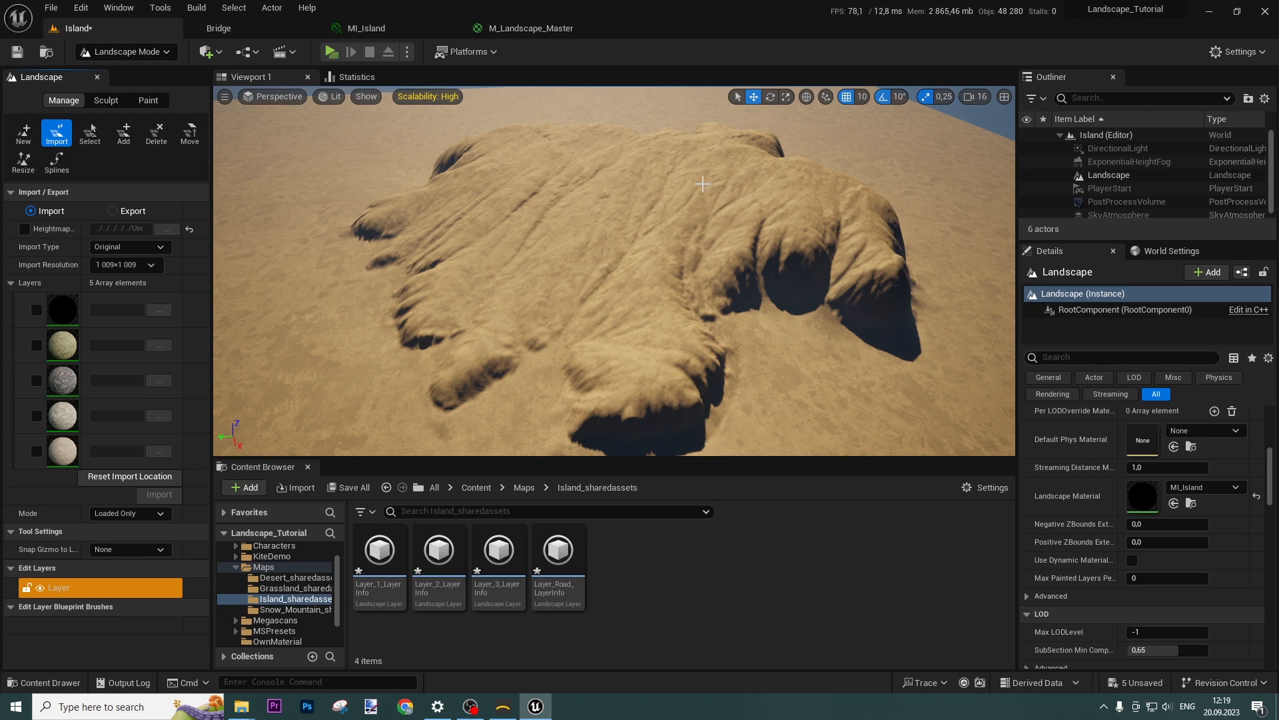
click(35, 381)
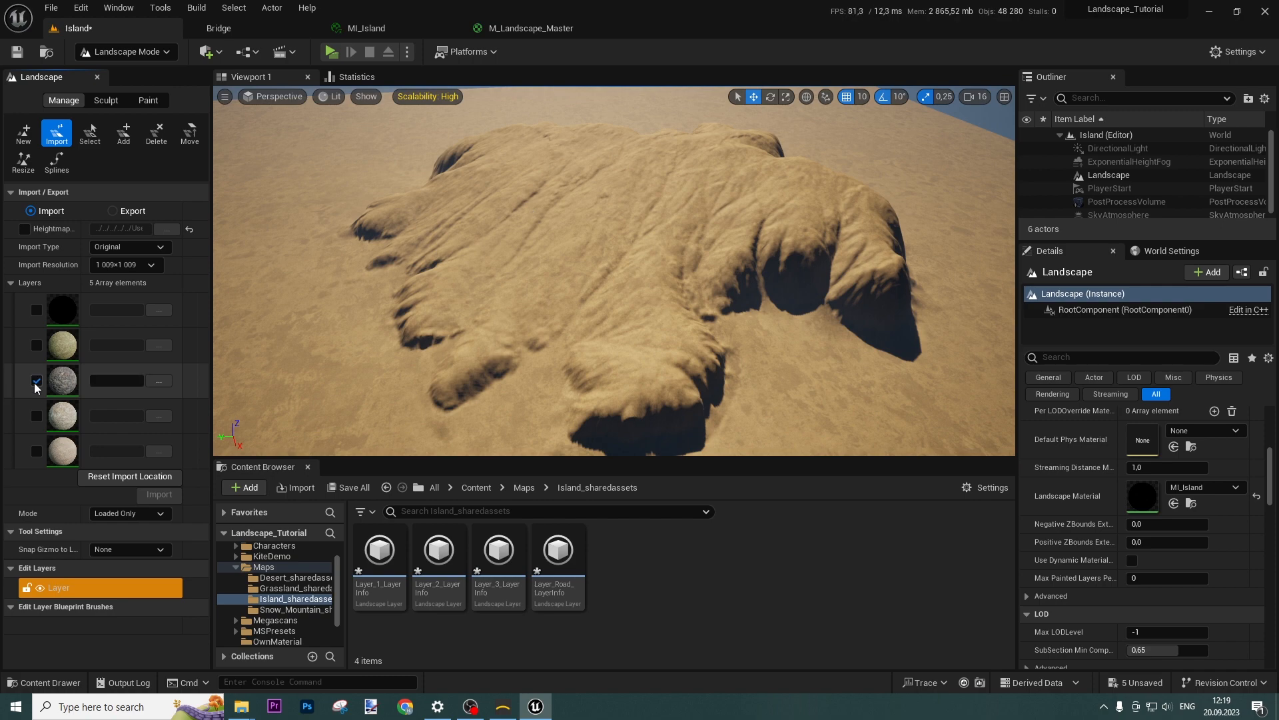
click(36, 416)
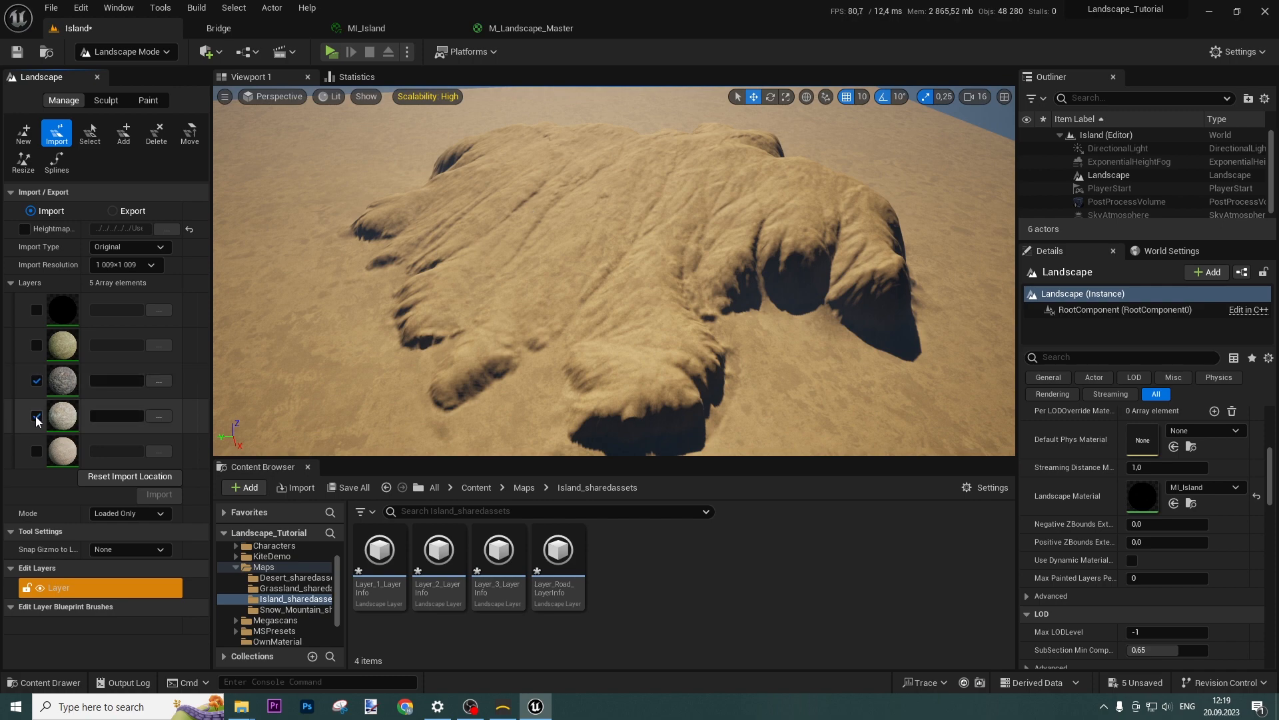
Assign Slope.png to Layer 3 and Protrusion.png to Layer 2, and import both masks into the landscape.
click(158, 417)
double_click(306, 131)
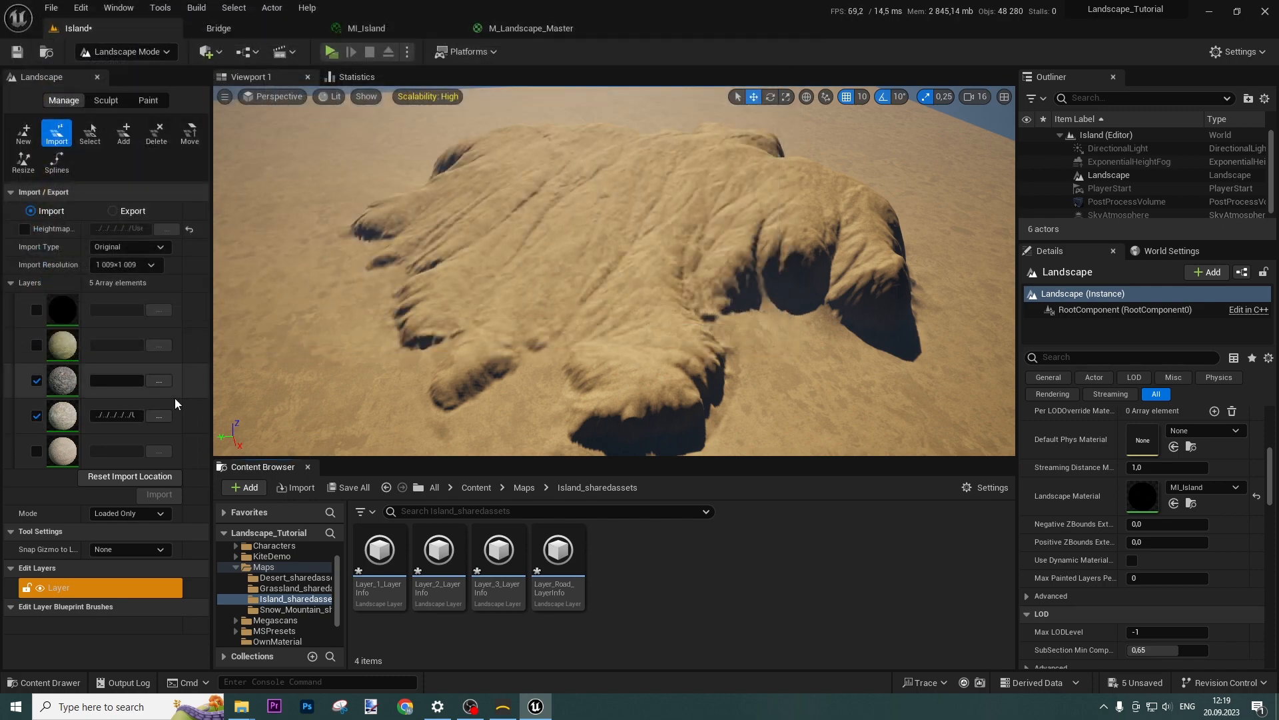
click(159, 380)
double_click(231, 110)
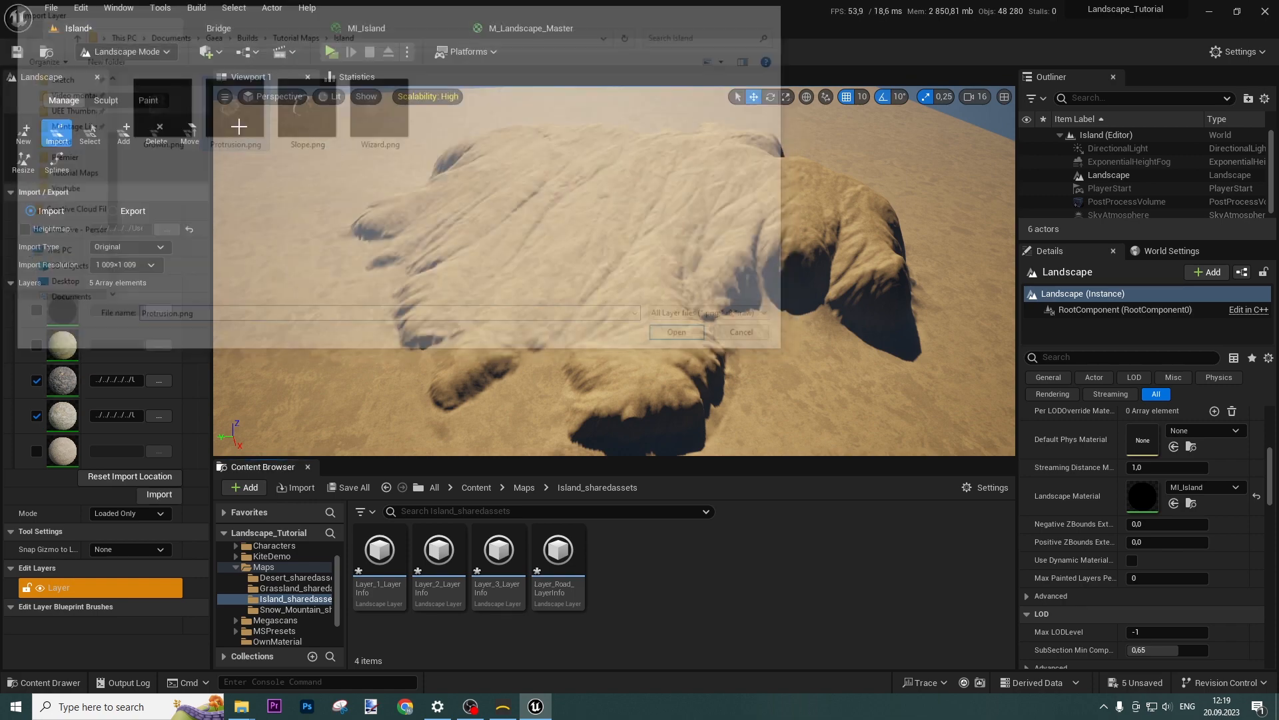
click(161, 495)
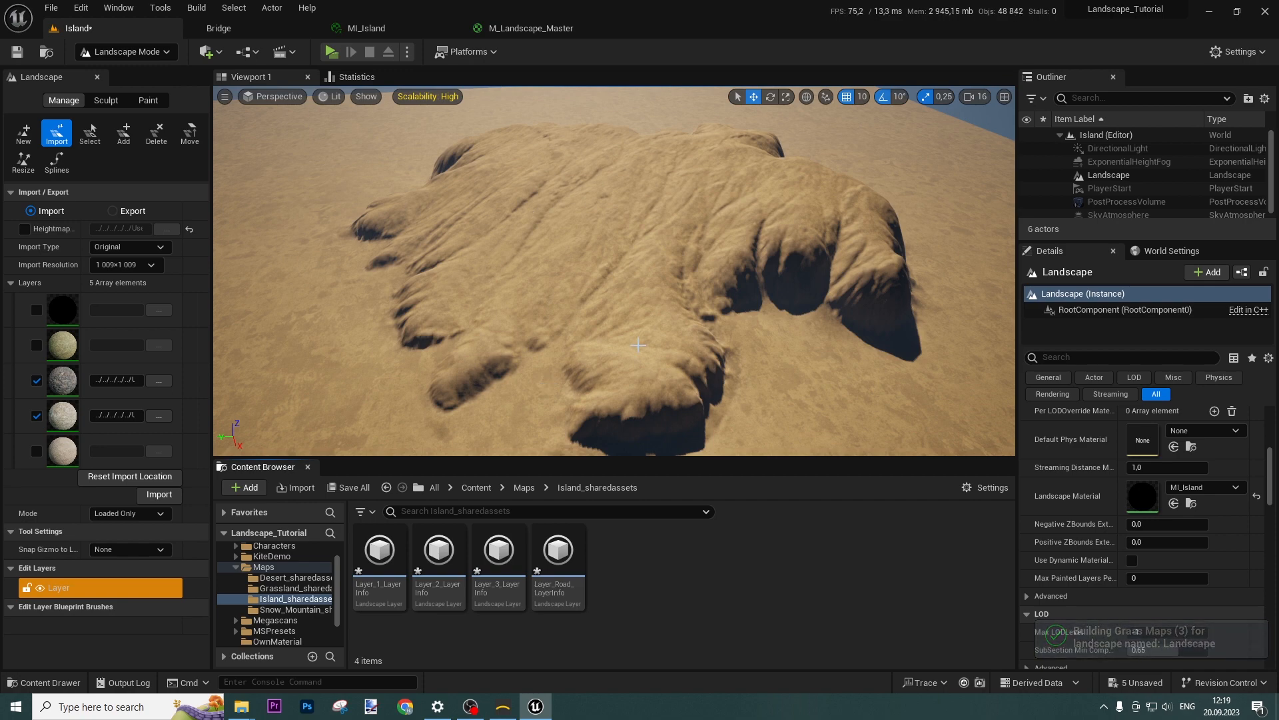
Examine the imported layer textures on the island's cliff faces from near and far.
mouse_move(678, 334)
right_down()
mouse_move(679, 274)
mouse_move(678, 320)
mouse_move(660, 307)
mouse_move(669, 300)
mouse_move(673, 330)
mouse_move(673, 313)
mouse_move(700, 346)
right_up()
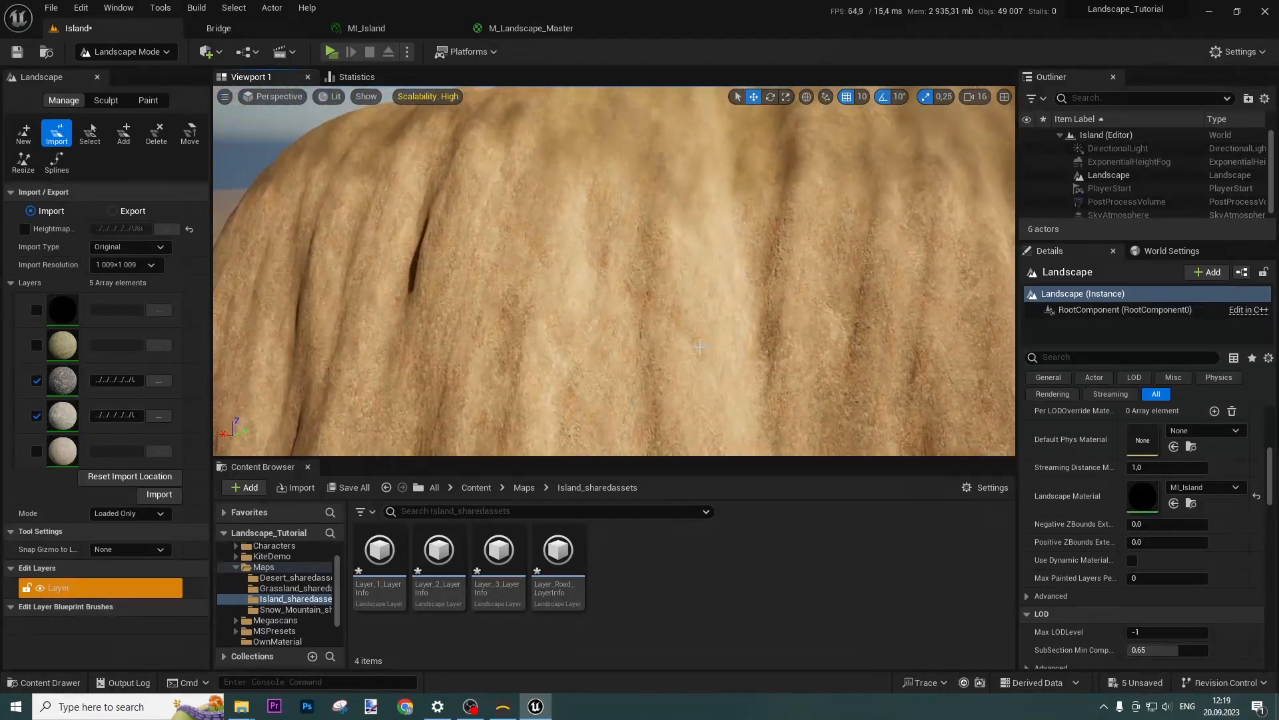
scroll(709, 312, up, 6)
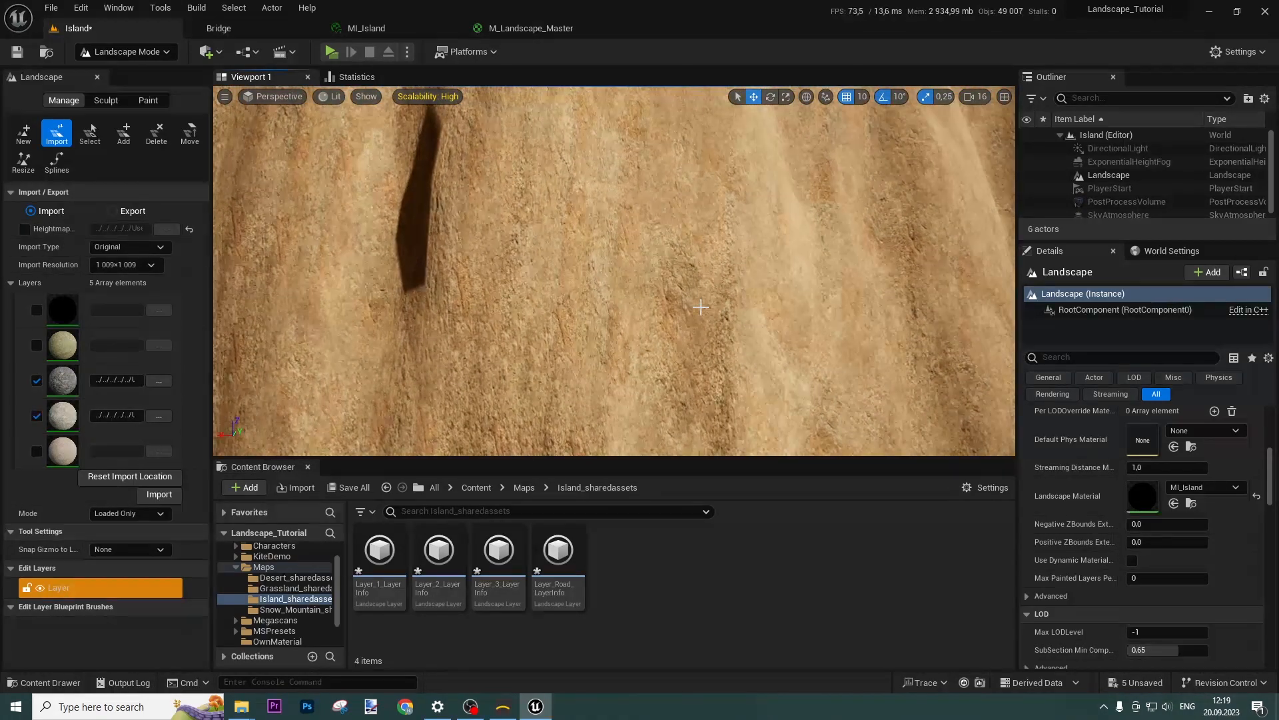
right_drag(710, 312, 710, 306)
key(w)
key(s)
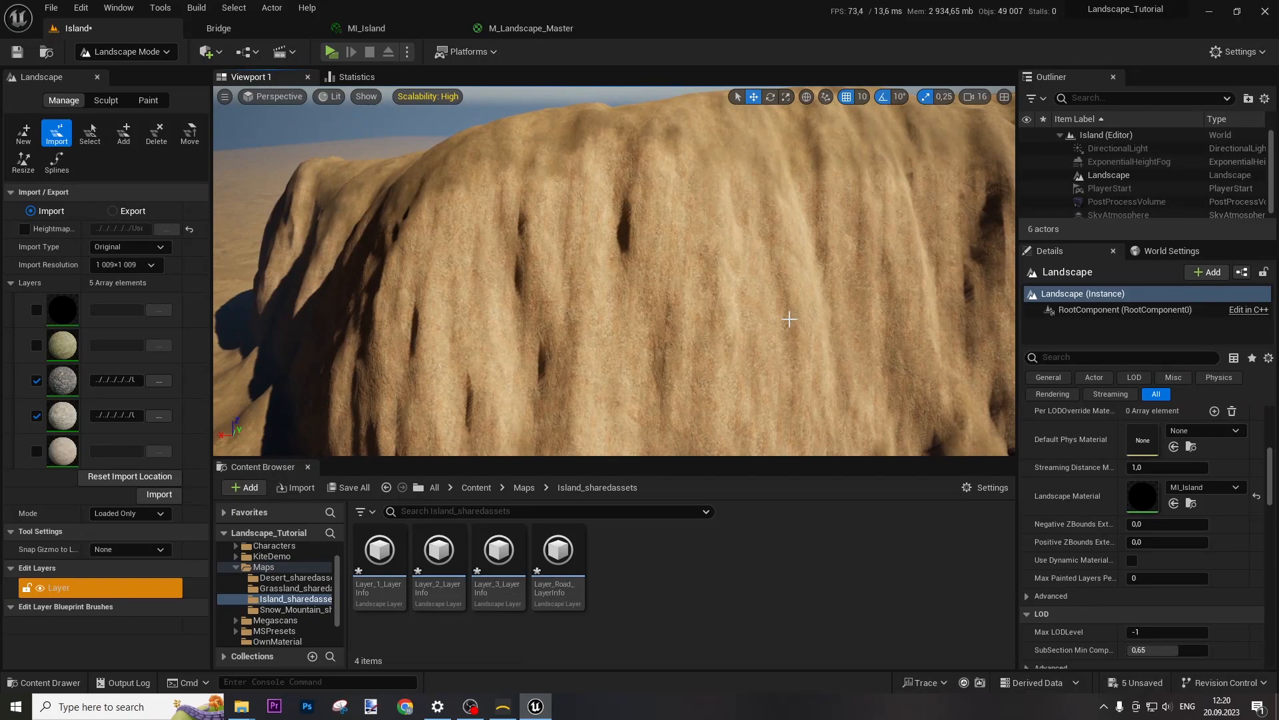
key(w)
right_drag(789, 320, 741, 287)
key(s)
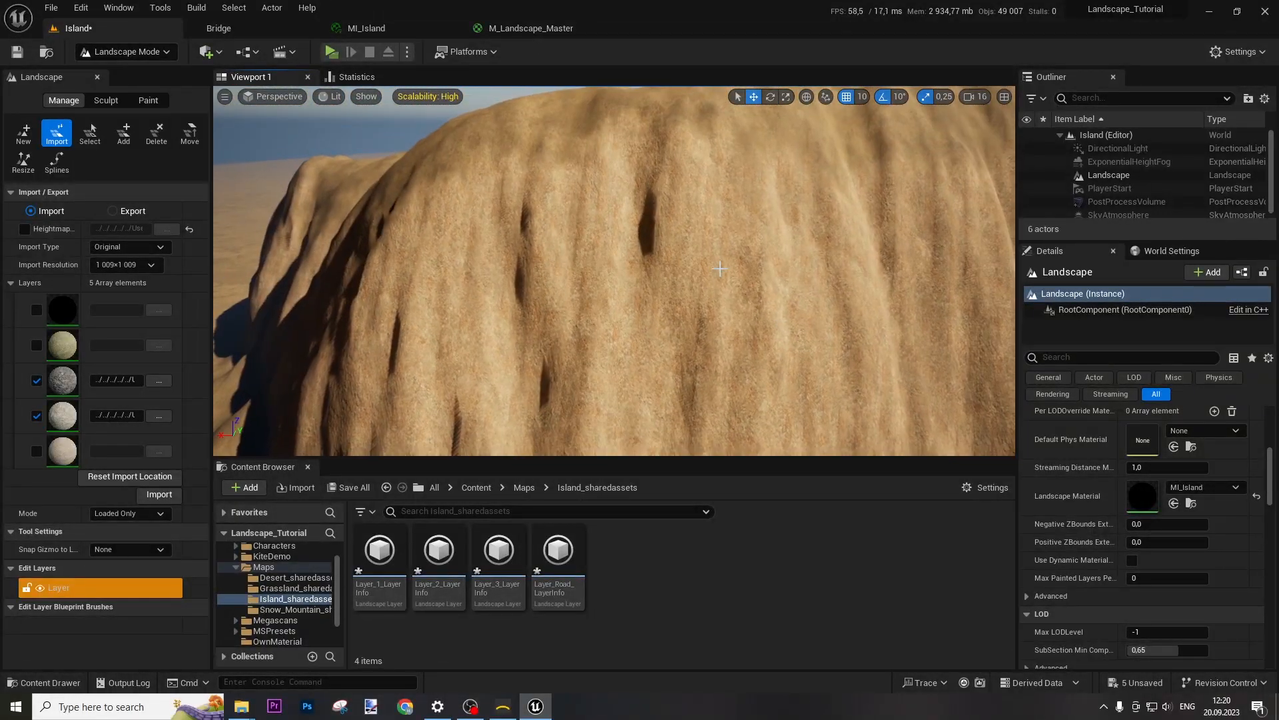
View the Detailed Stone Texture surface among the local Bridge assets and return to the Island level.
click(243, 28)
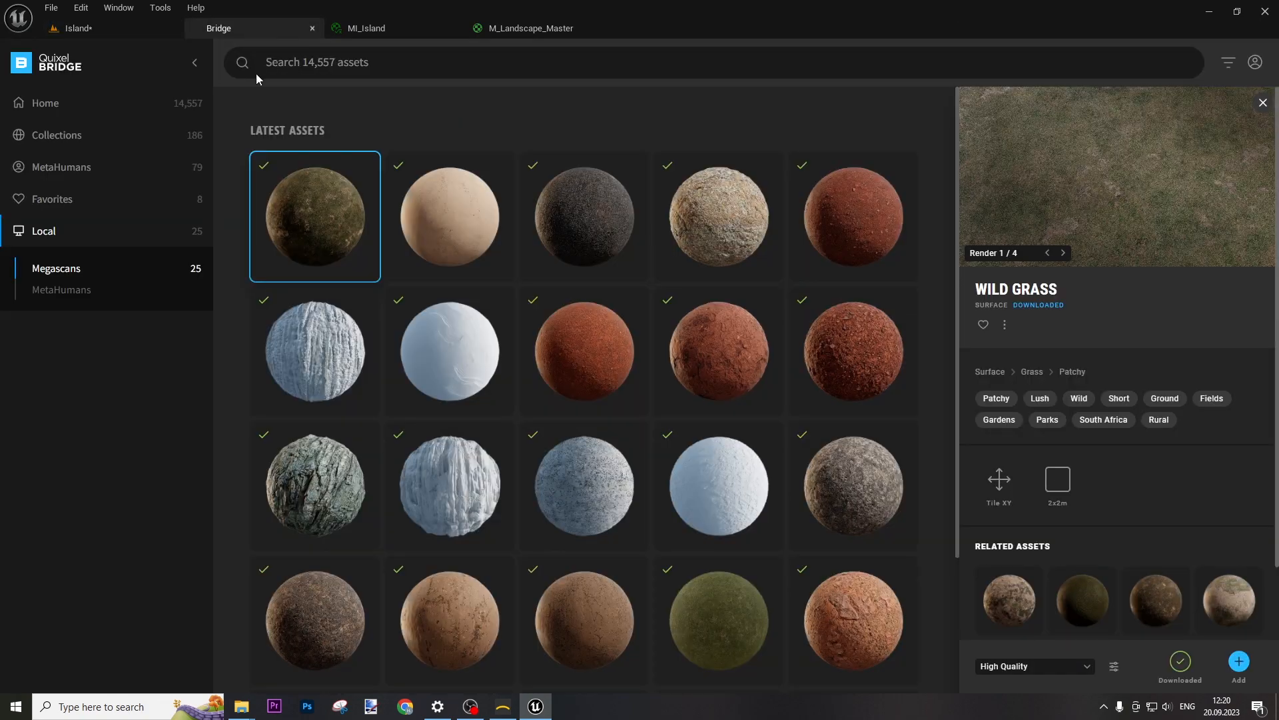
click(689, 203)
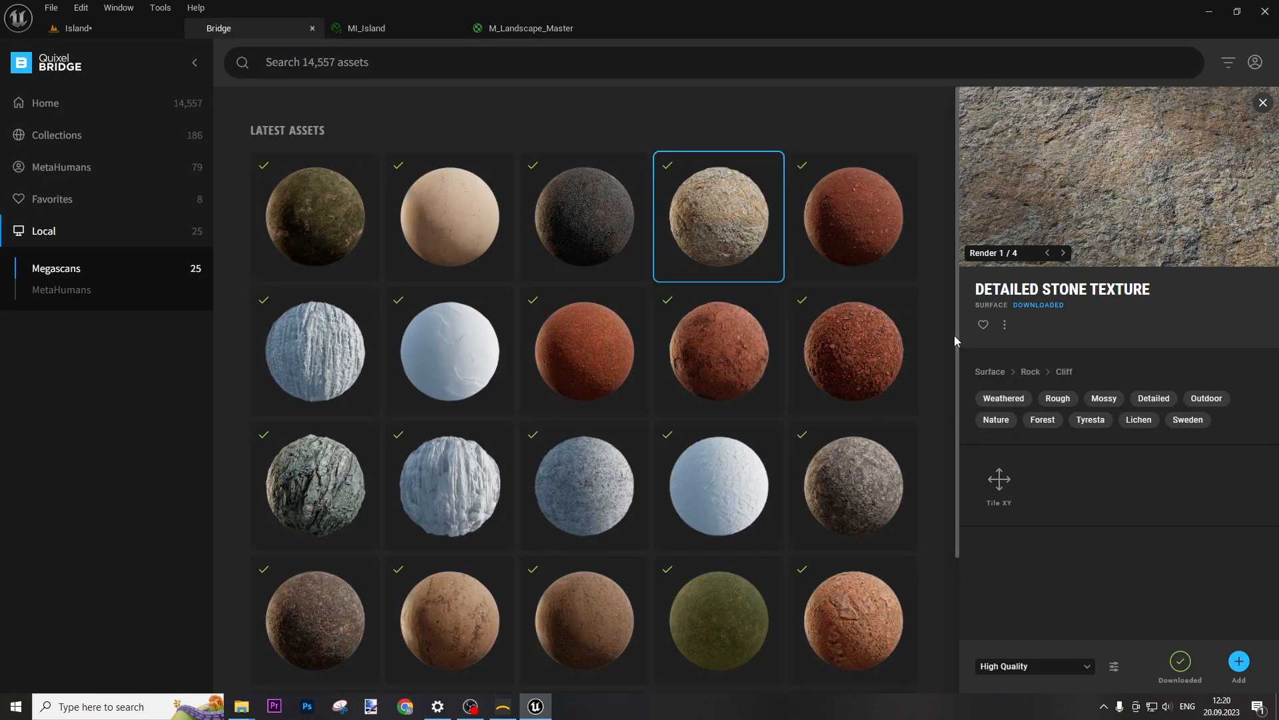
click(104, 30)
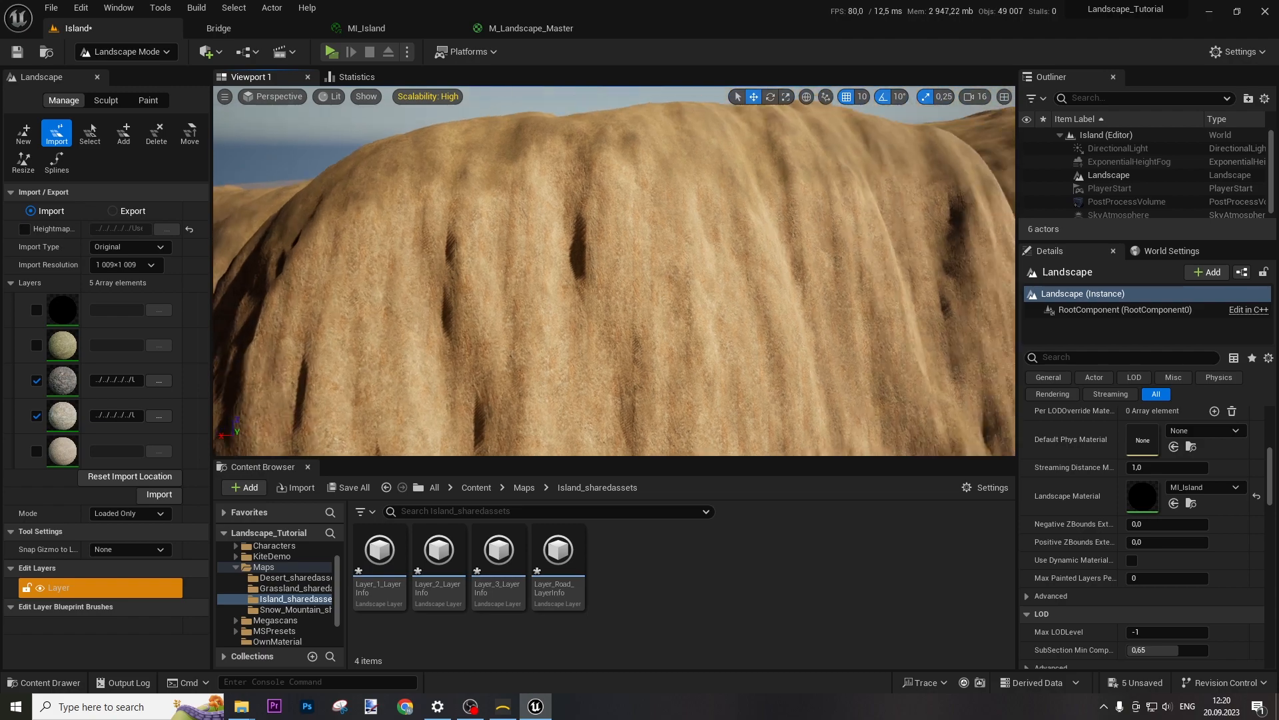
Compare the cliff texture's tiling and blending close up and from a distance.
scroll(741, 329, down, 5)
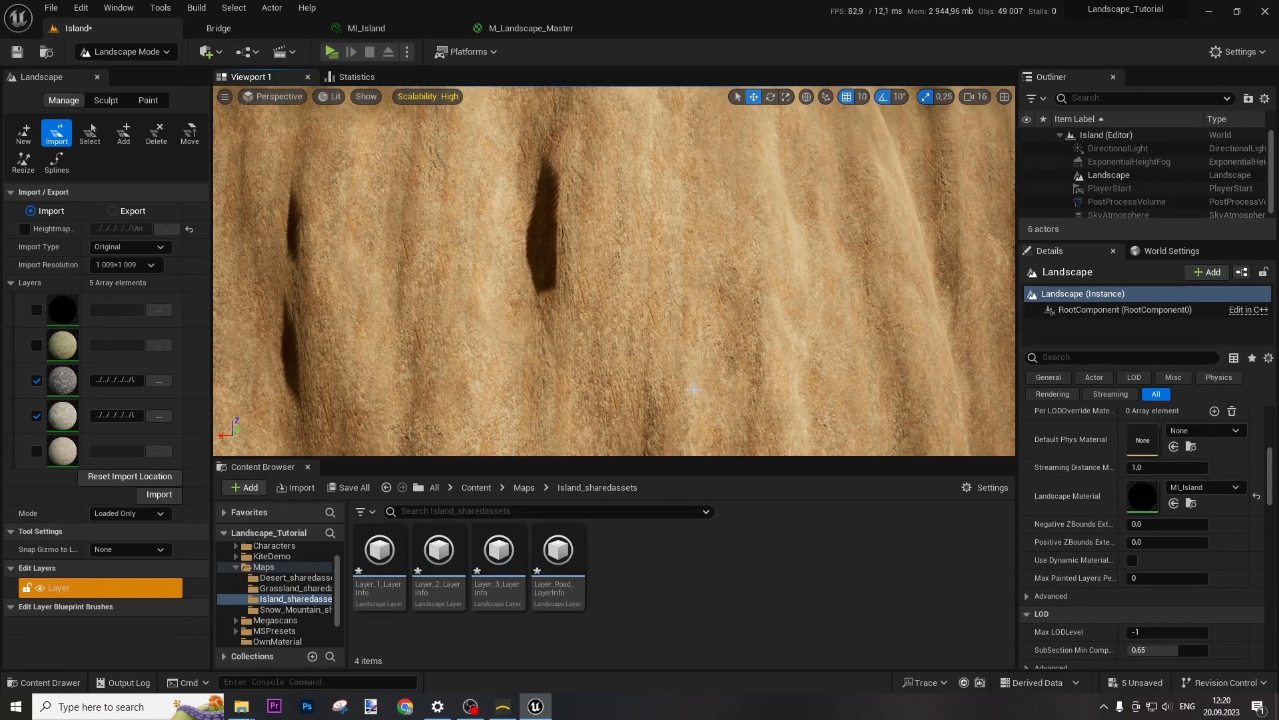
key(s)
right_drag(707, 271, 699, 290)
key(w)
key(s)
key(w)
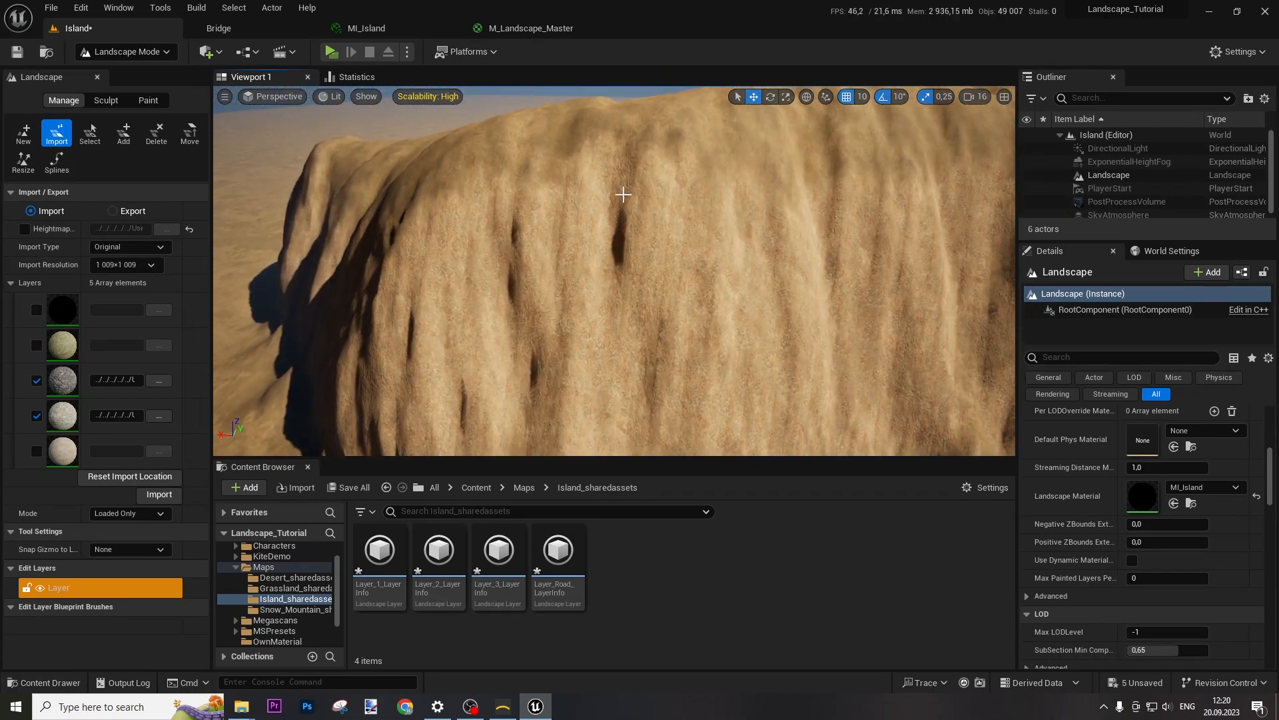
mouse_move(556, 300)
right_down()
mouse_move(571, 306)
mouse_move(513, 263)
mouse_move(526, 320)
mouse_move(557, 324)
right_up()
key(w)
key(s)
key(w)
key(s)
key(w)
key(s)
mouse_move(646, 328)
right_down()
mouse_move(620, 310)
mouse_move(646, 328)
right_up()
key(w)
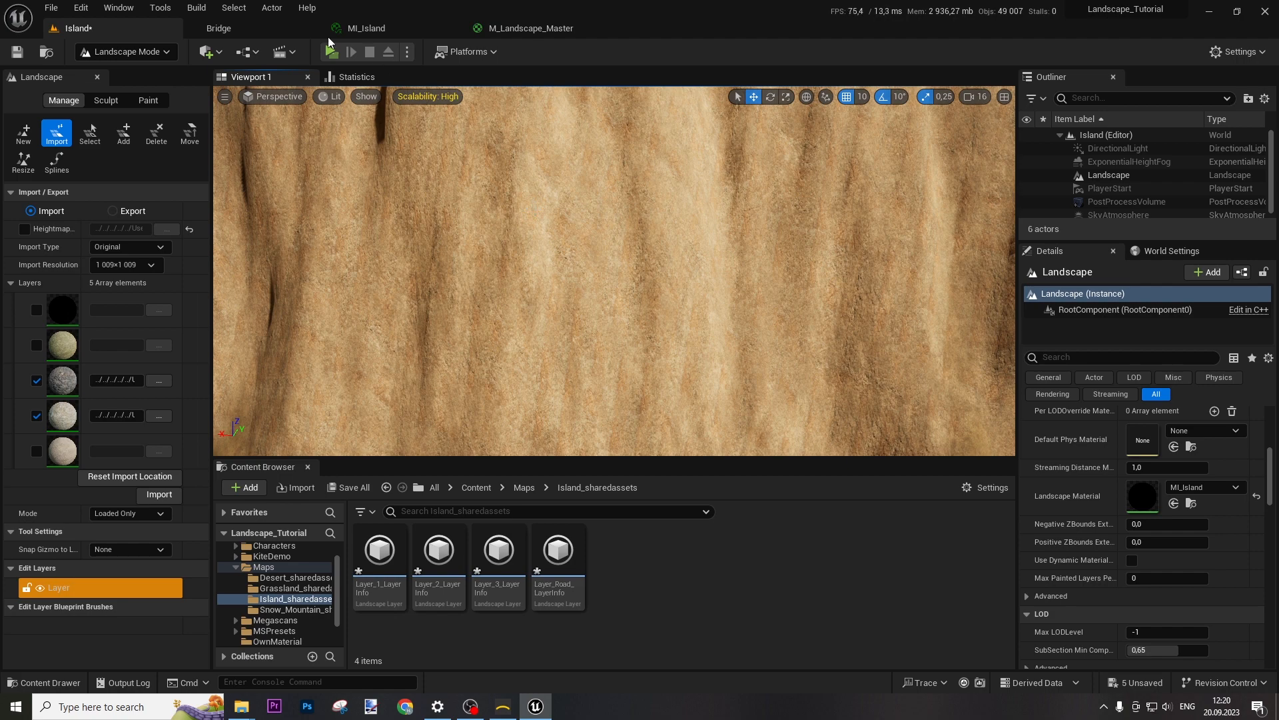
Browse Bridge's 3D Assets / Nature / Rock / Cliff category and view the Huge Sandstone Cliff and Massive Sandstone Cliff assets.
click(220, 28)
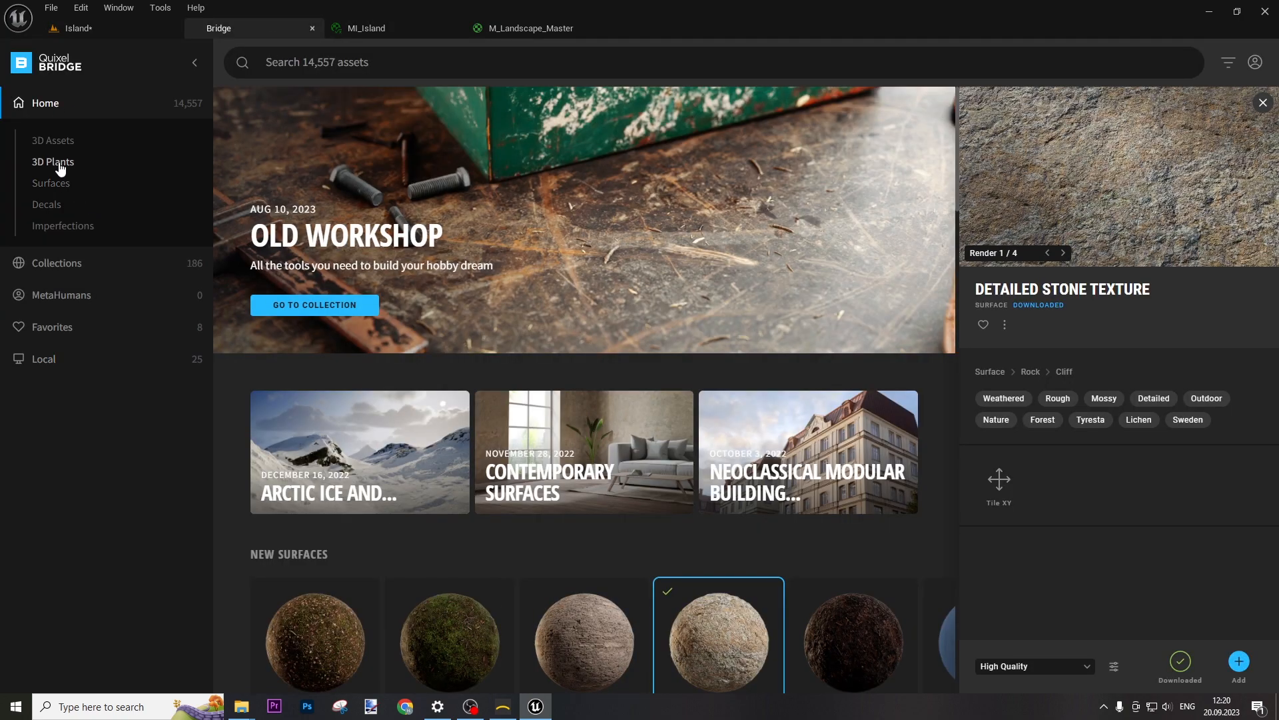
click(54, 142)
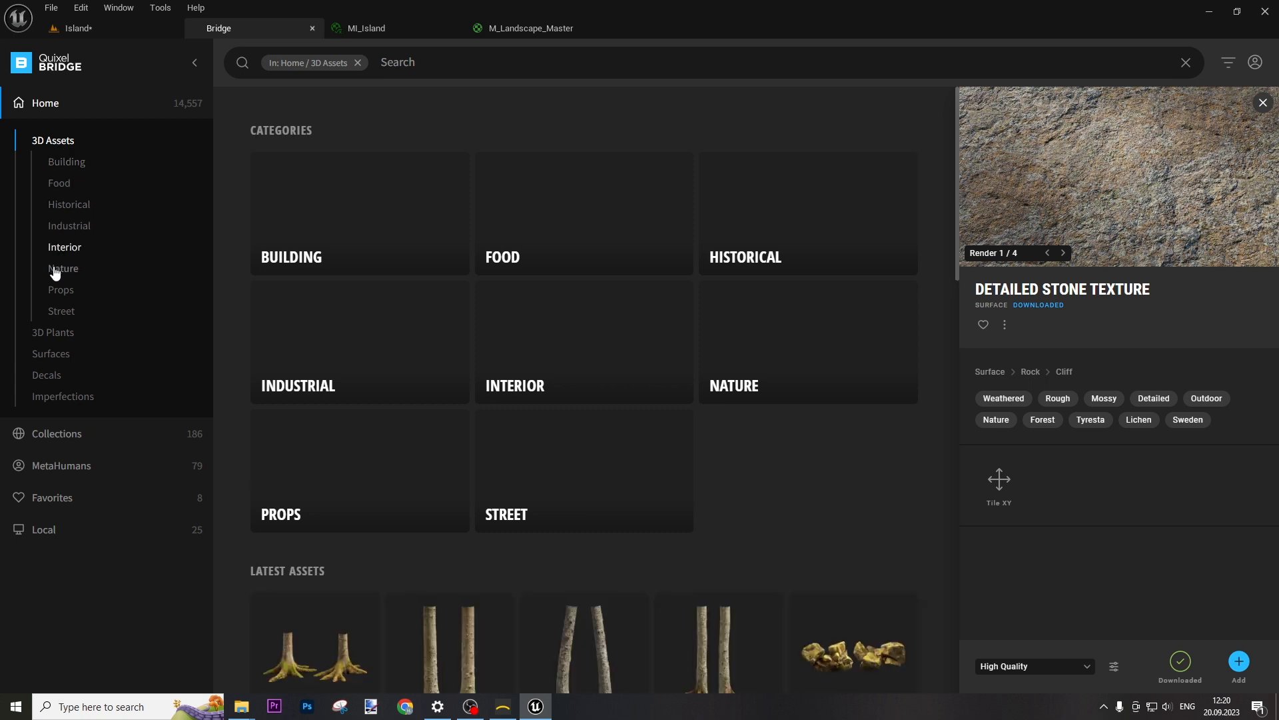
click(63, 268)
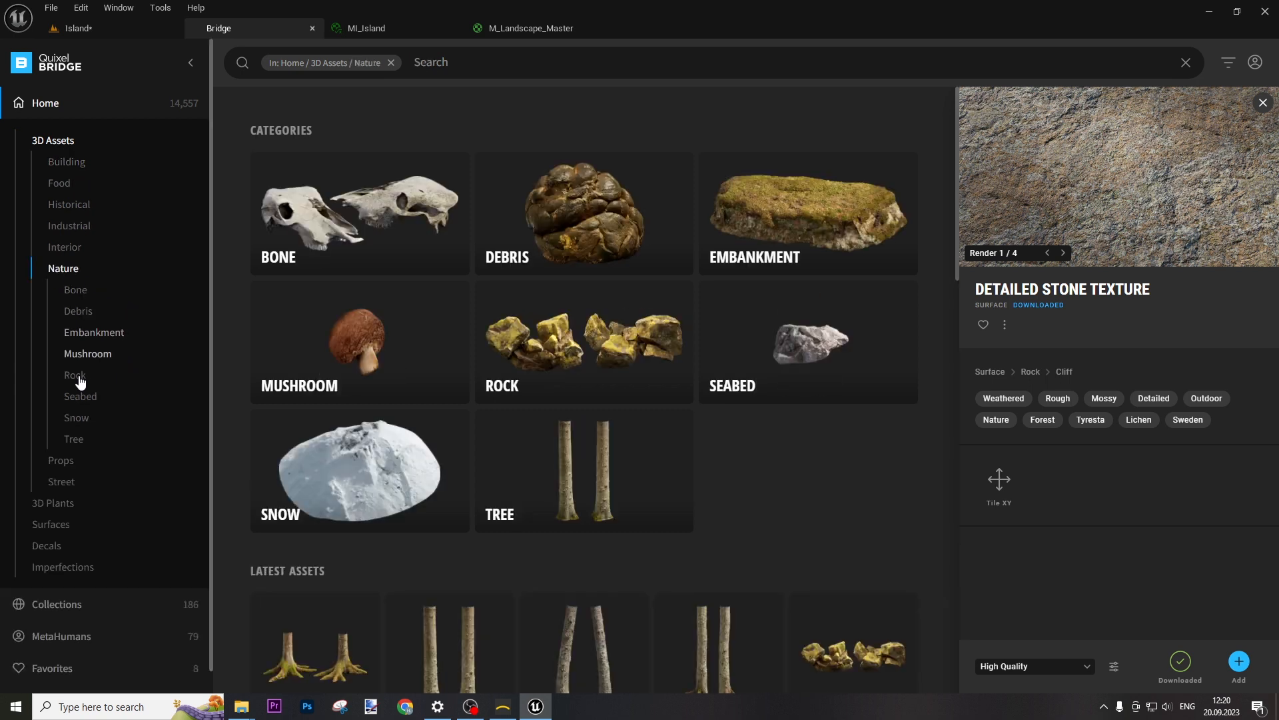
click(75, 377)
click(89, 439)
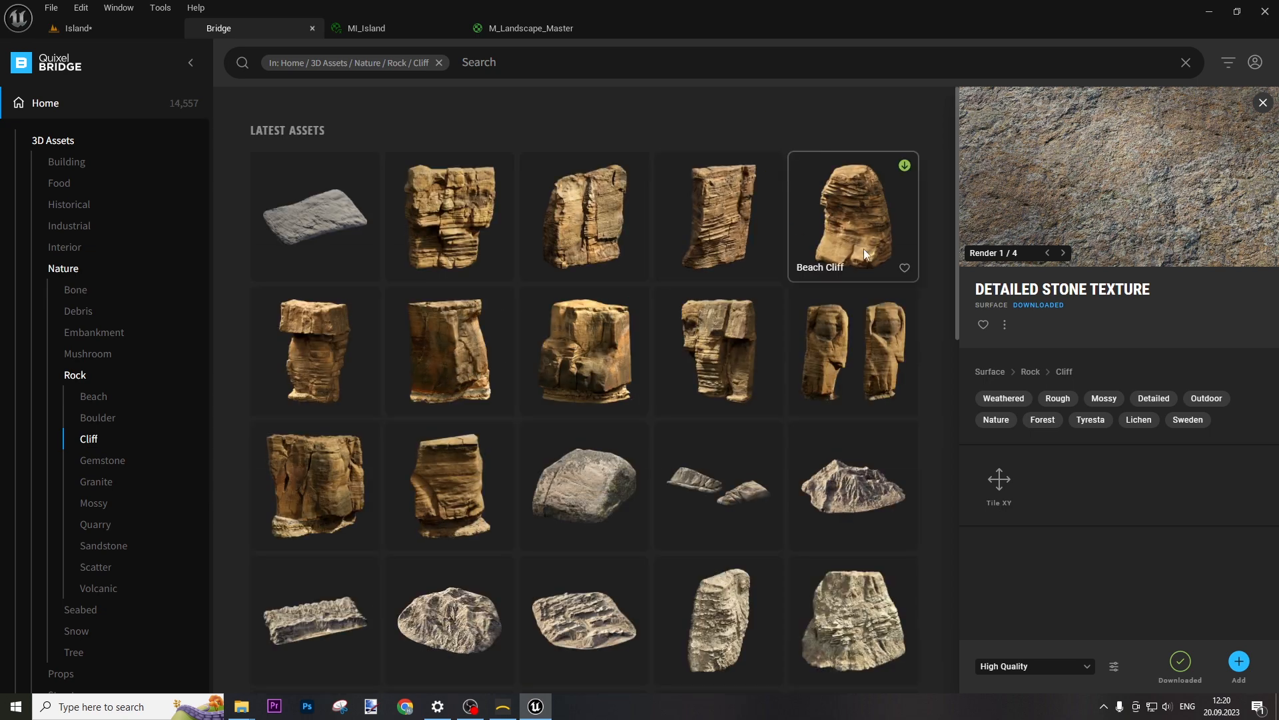
click(863, 237)
click(859, 585)
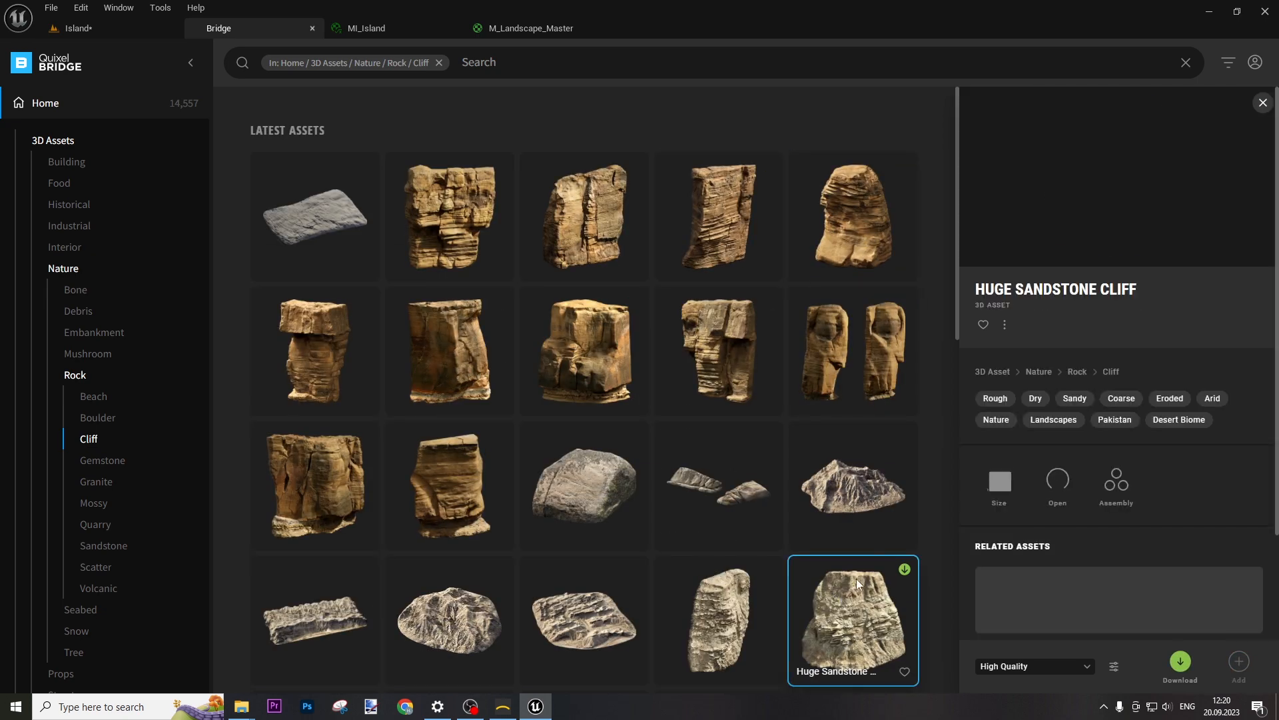
scroll(707, 510, down, 10)
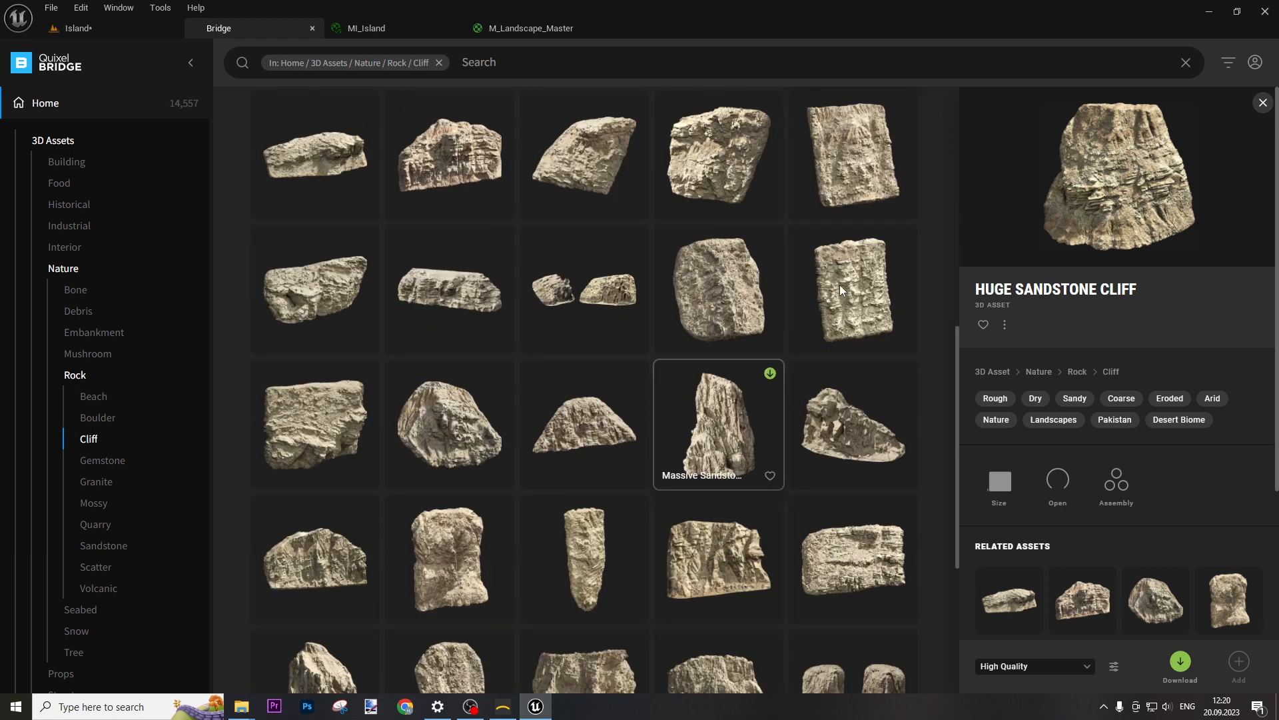
click(839, 283)
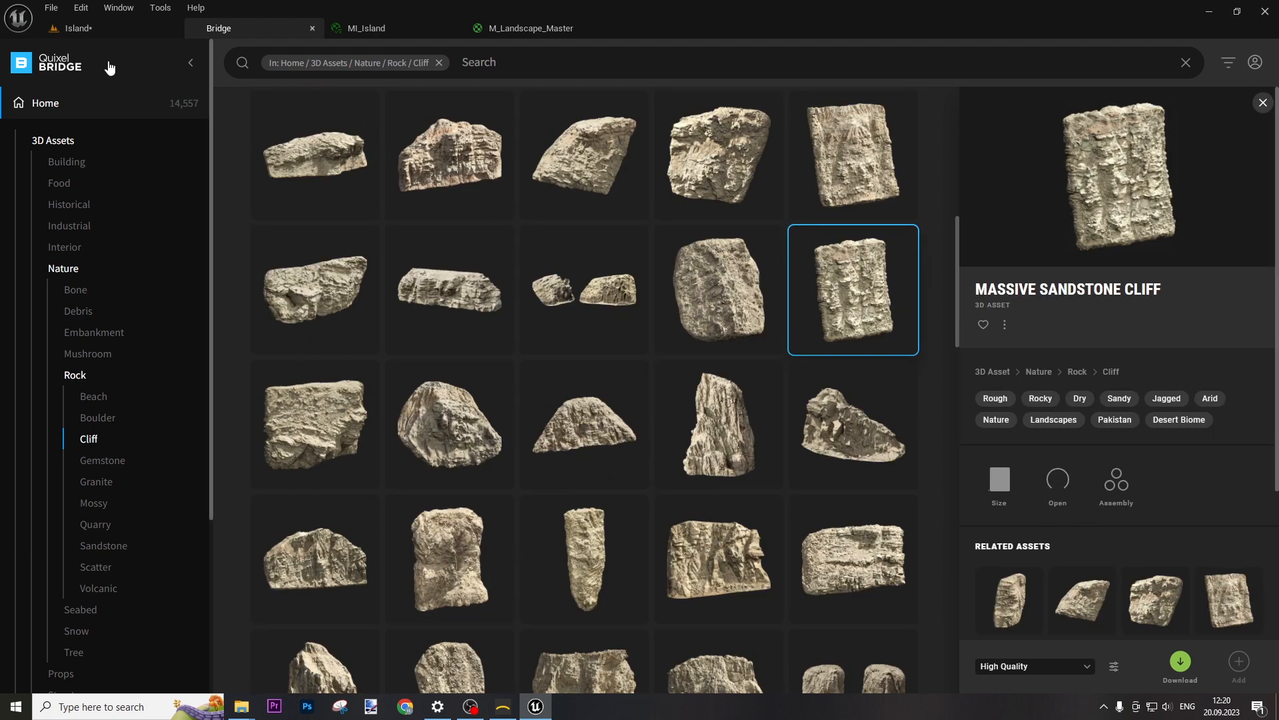
Return to the Island level and exclude Layer 2 and Layer 3 from the landscape import.
click(90, 35)
right_drag(614, 271, 457, 277)
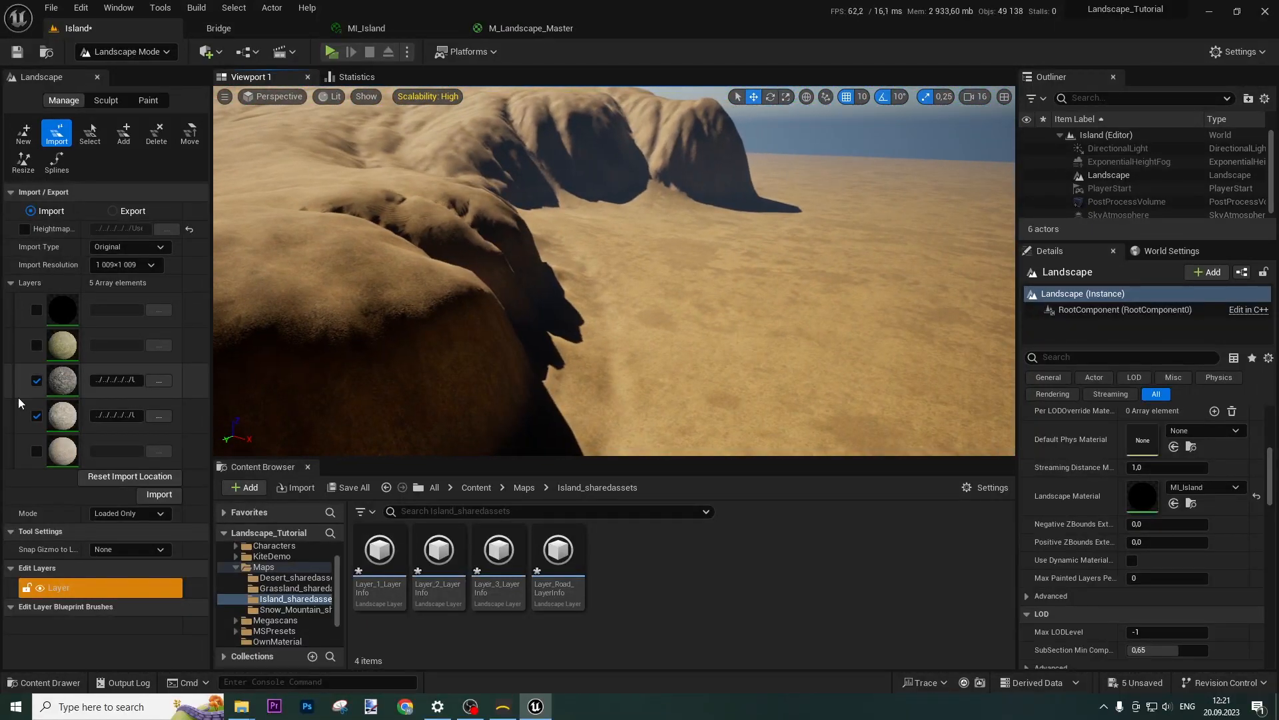
click(35, 380)
click(35, 416)
right_drag(467, 280, 573, 316)
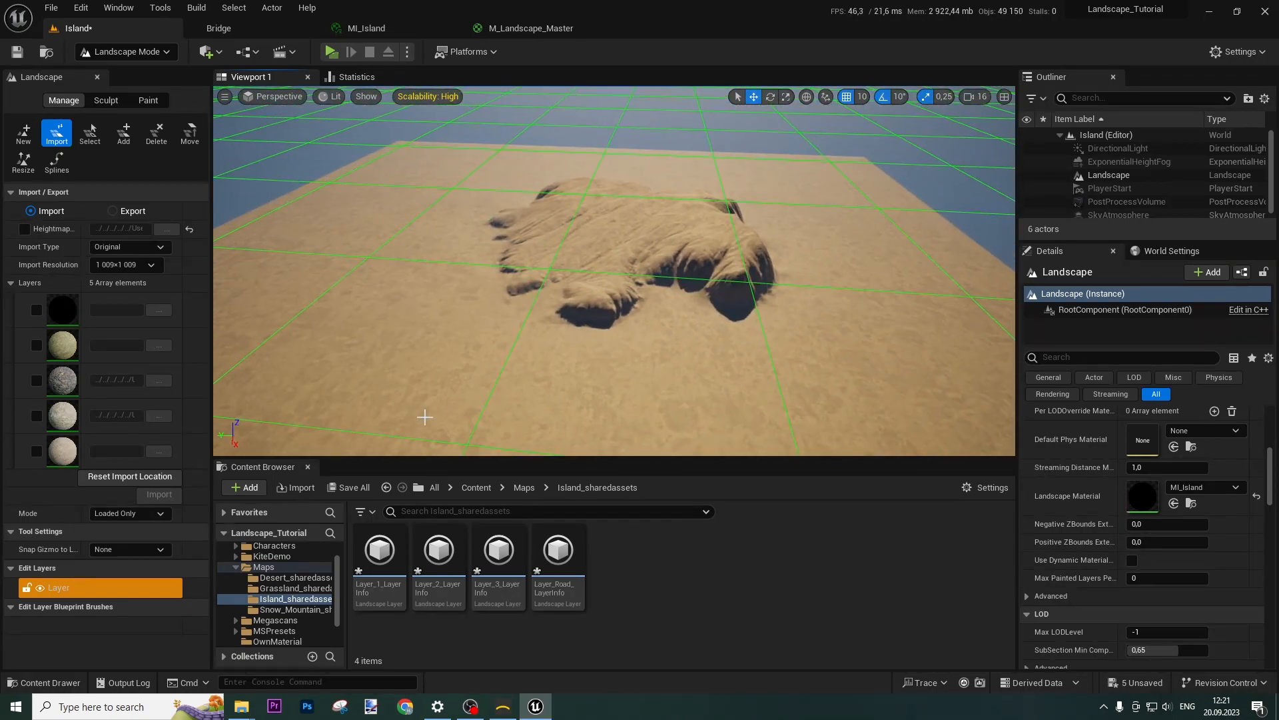
Enable Layer Road for import, check the available mask files in the Island folder, and leave its file unassigned.
click(159, 451)
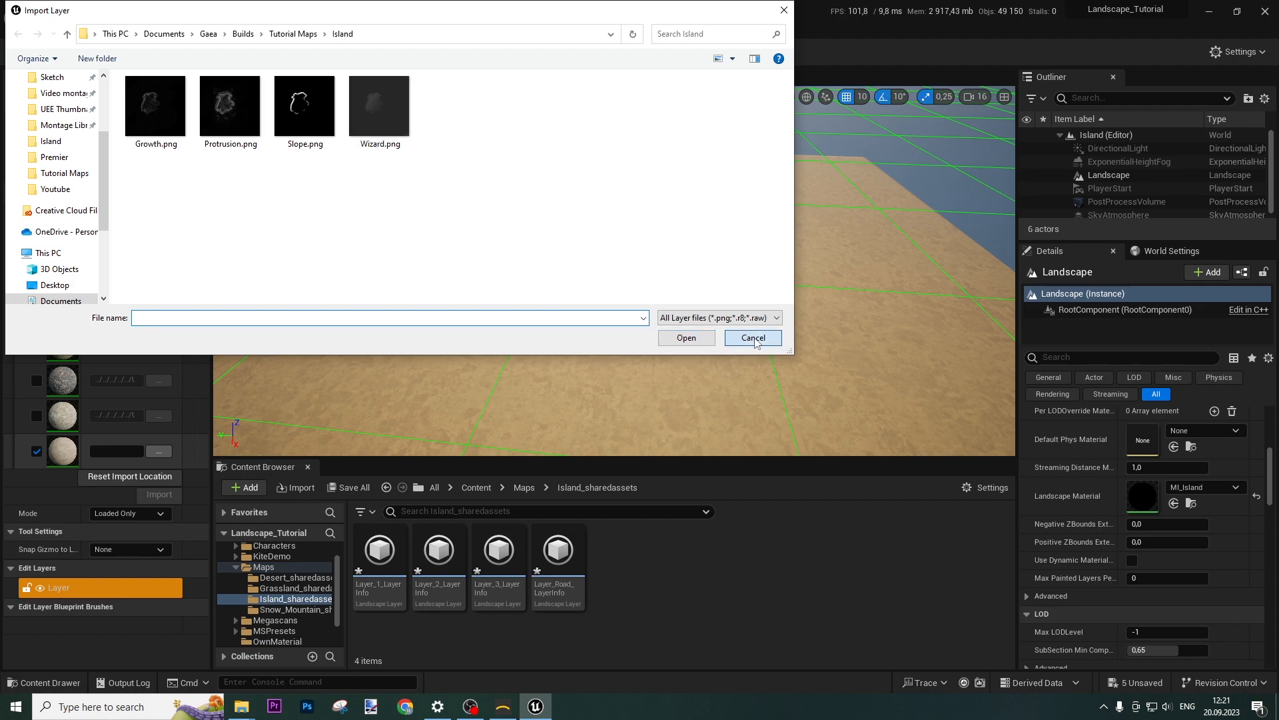
click(754, 338)
scroll(717, 360, up, 10)
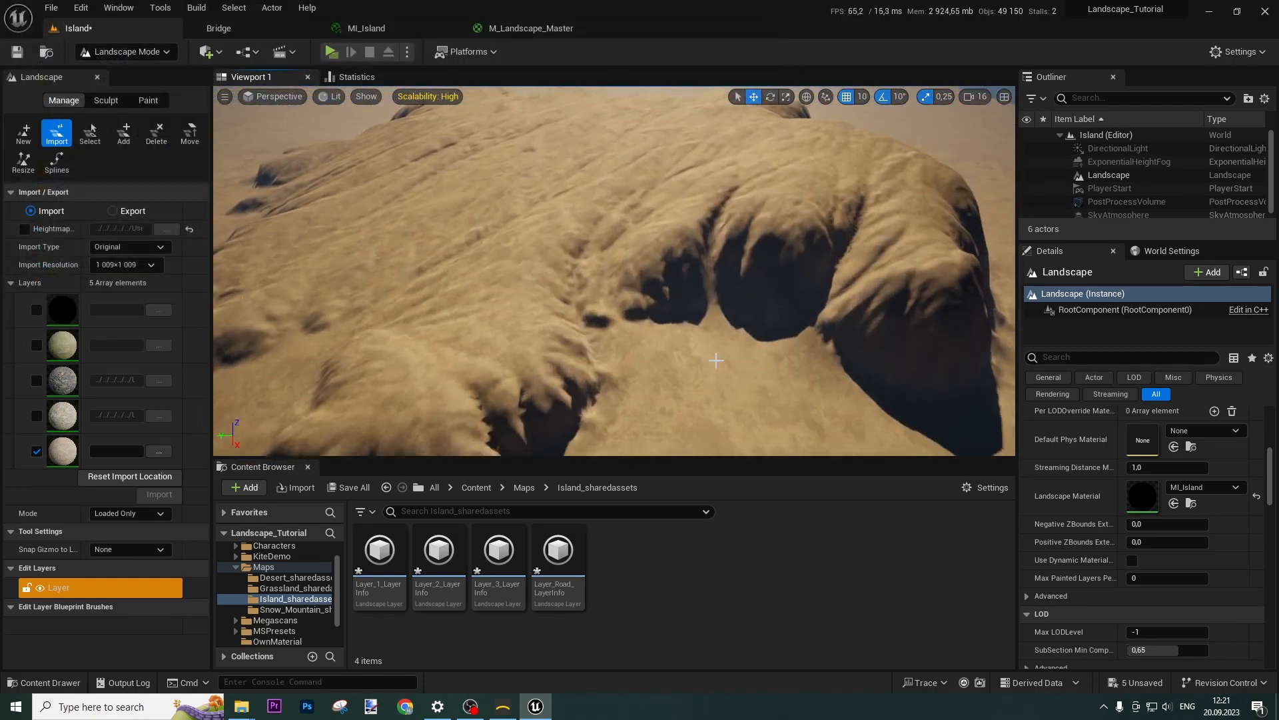
scroll(716, 360, up, 5)
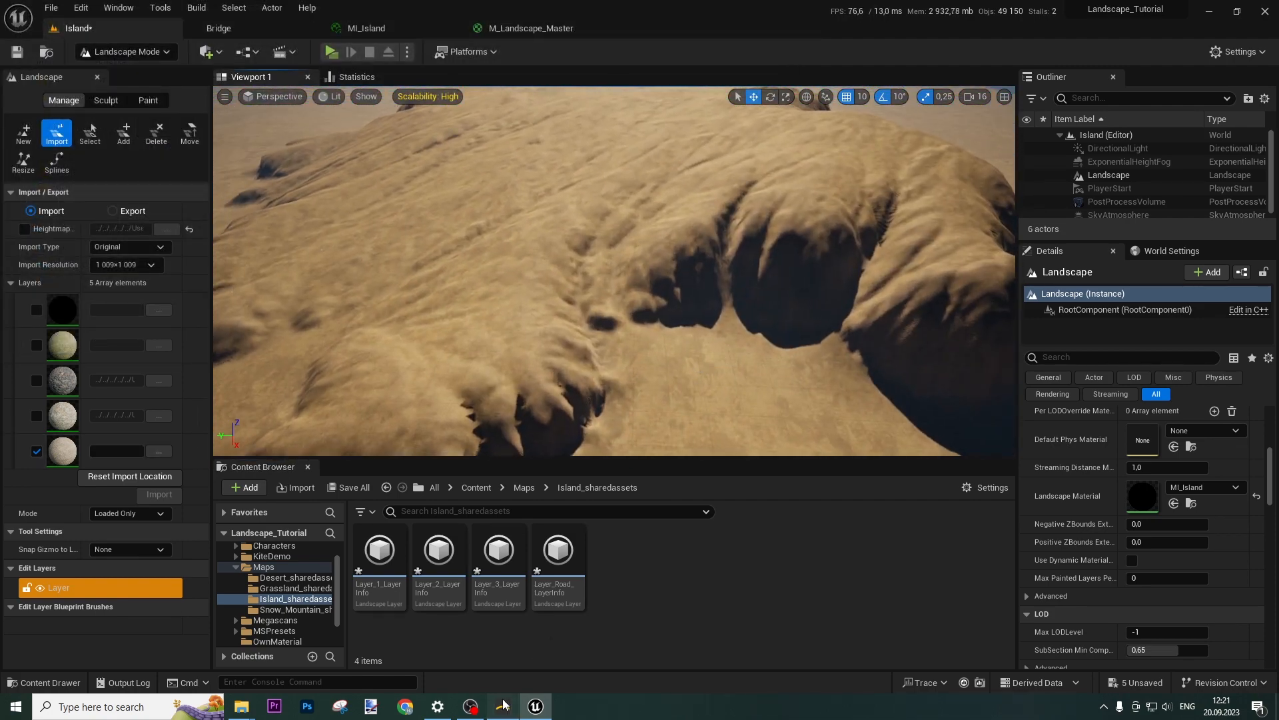
Switch to Gaea and unmark the Wizard and Slope nodes for export.
click(503, 704)
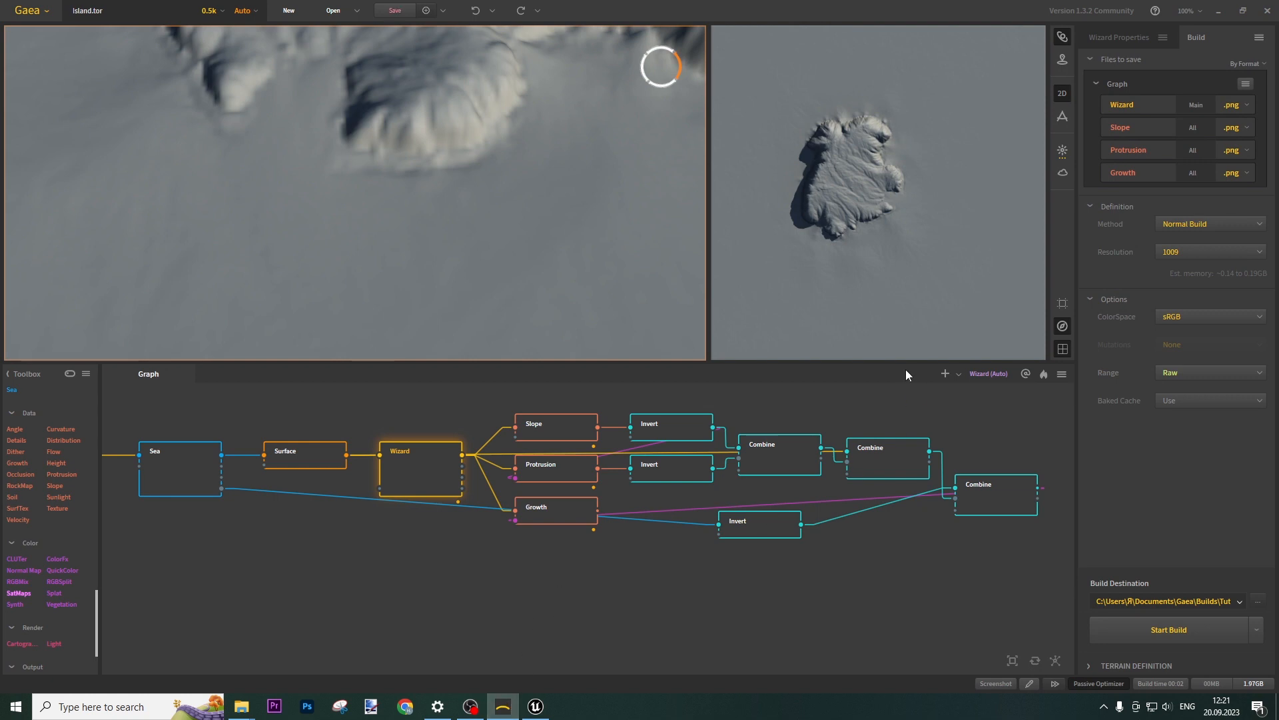
right_click(438, 466)
click(501, 250)
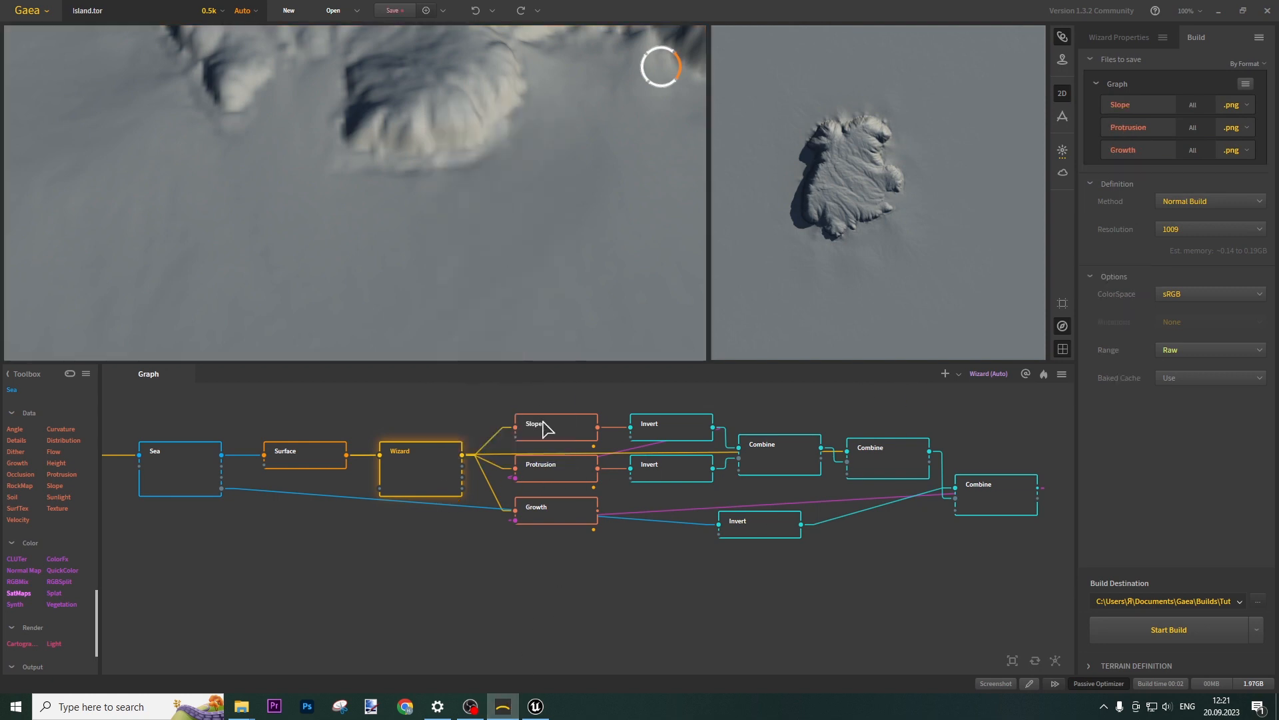
click(552, 430)
right_click(551, 430)
click(586, 214)
Unmark the Protrusion and Growth nodes for export.
click(567, 471)
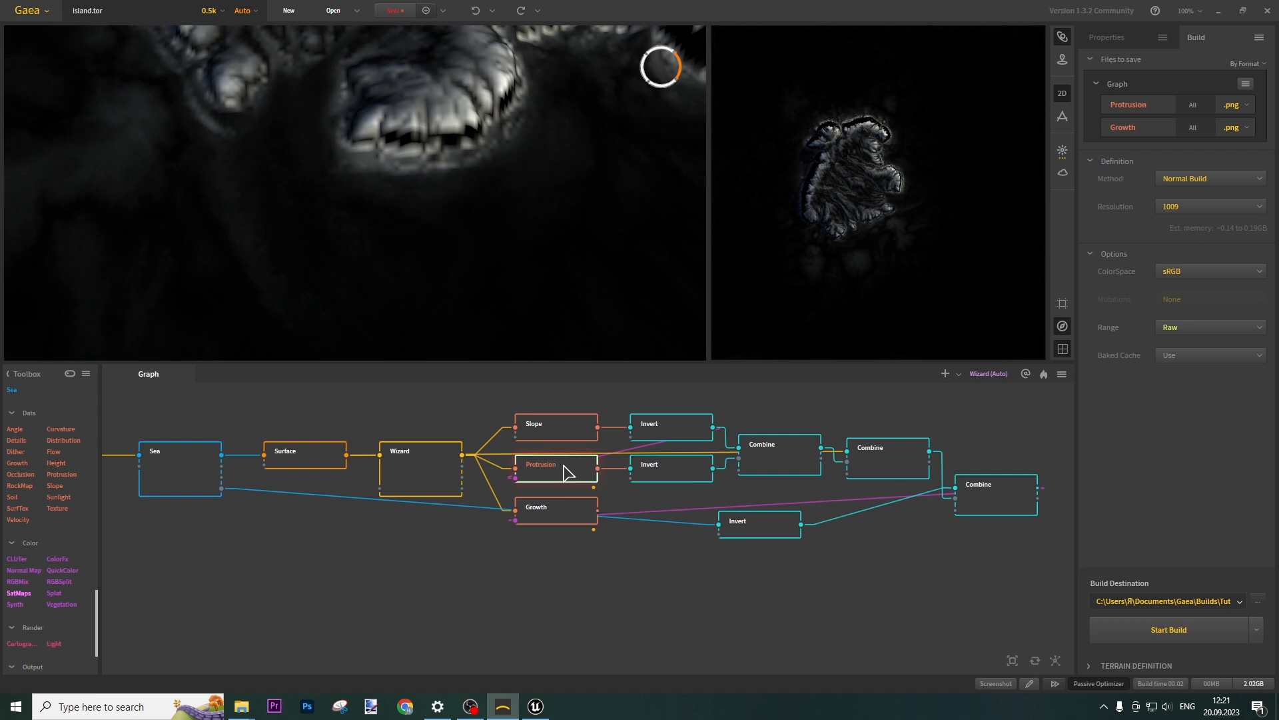
right_click(565, 471)
click(600, 254)
click(577, 510)
right_click(573, 509)
click(590, 304)
Mark the Sea node for export and exclude its main Output from the files to save.
click(185, 483)
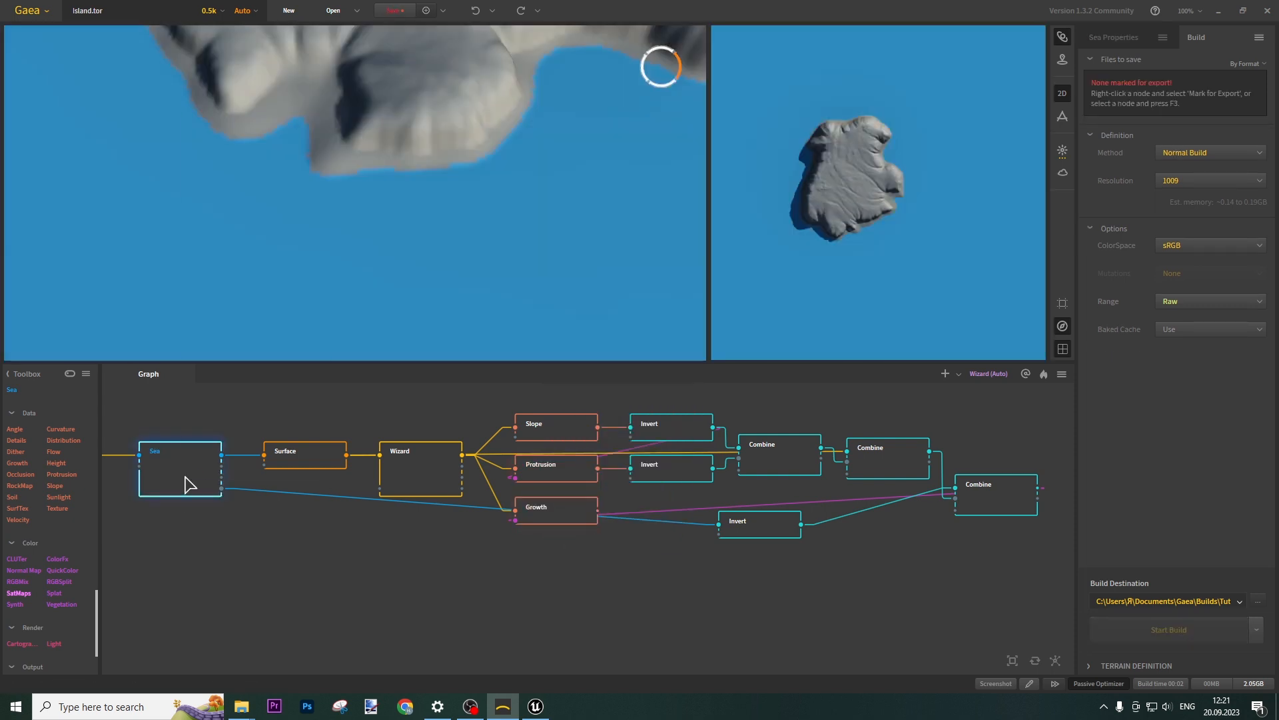
right_click(185, 483)
click(281, 266)
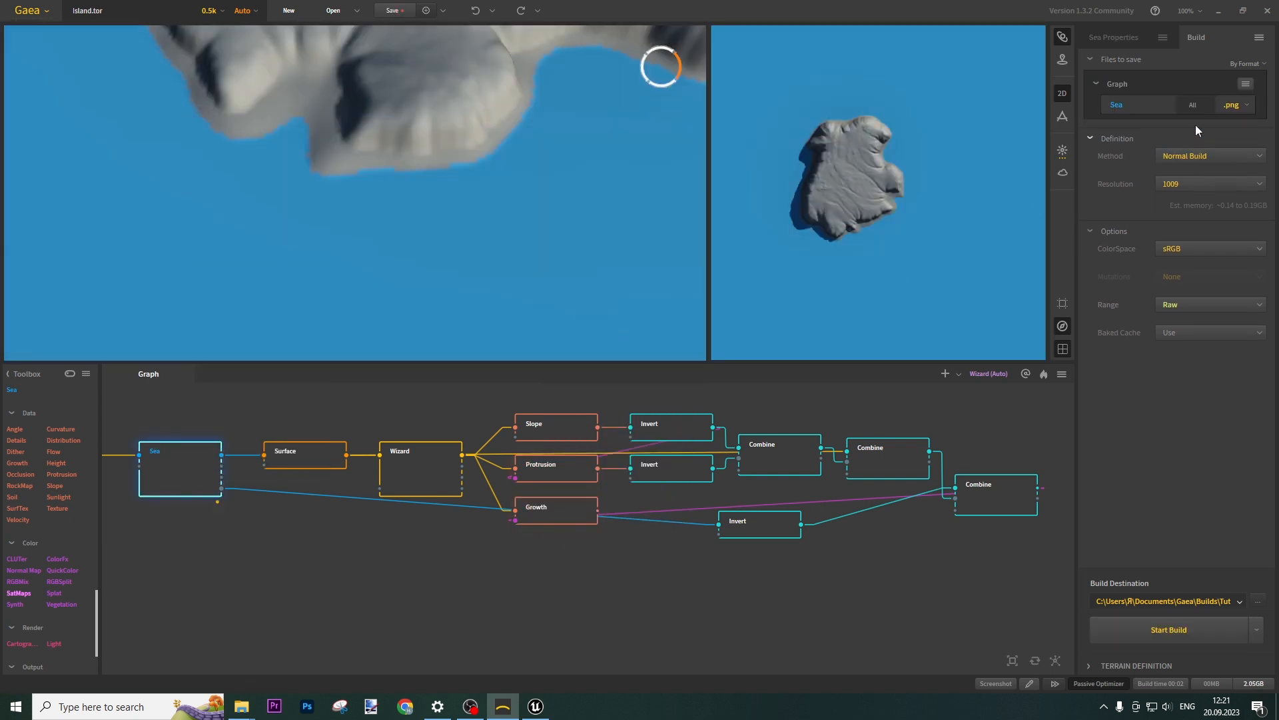
click(1195, 106)
click(1183, 148)
Exclude the Sea, Depth and Surface outputs so only the Beach mask is exported, and start the build.
click(1184, 105)
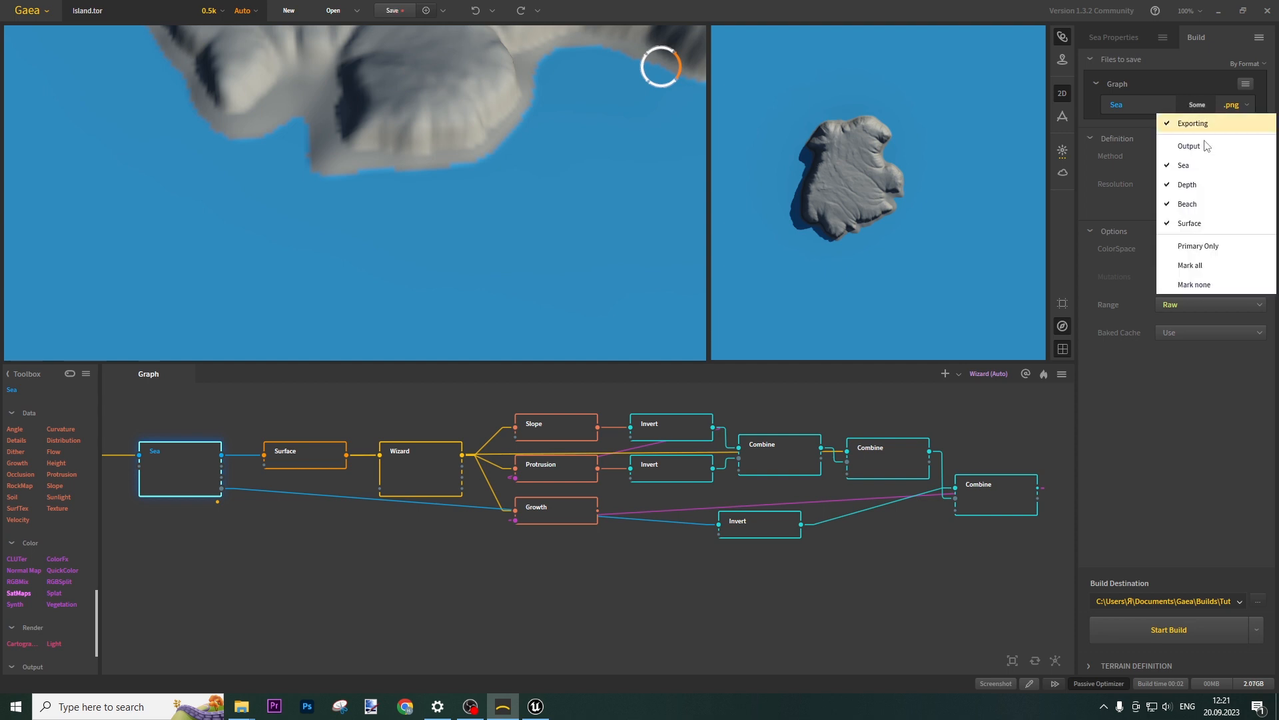
click(1194, 170)
click(1197, 104)
click(1201, 188)
click(1196, 105)
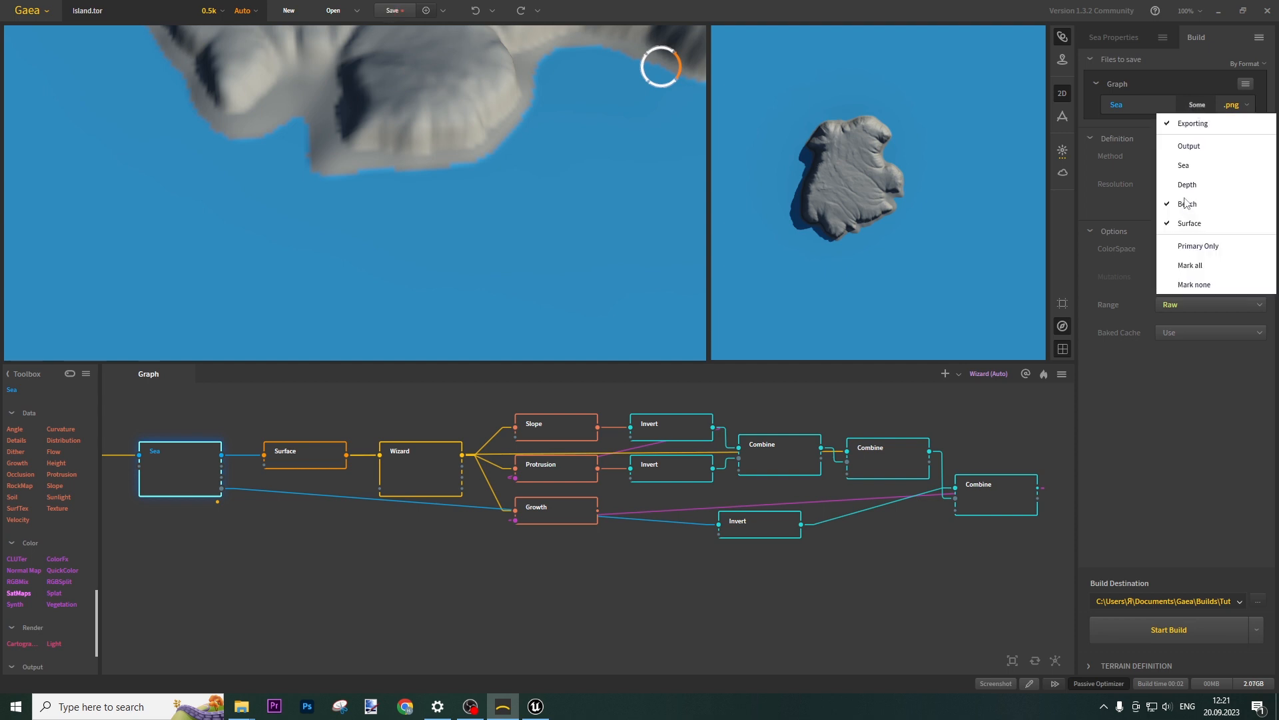
click(1187, 226)
click(1197, 105)
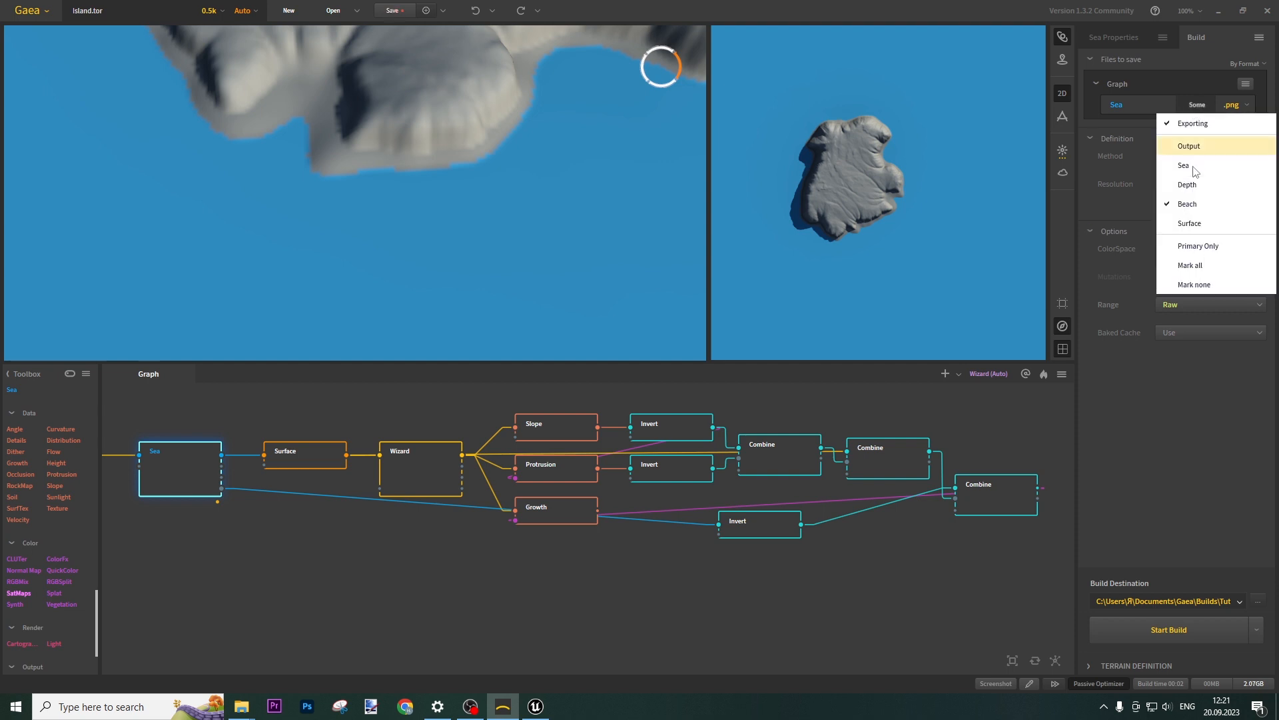
click(1197, 209)
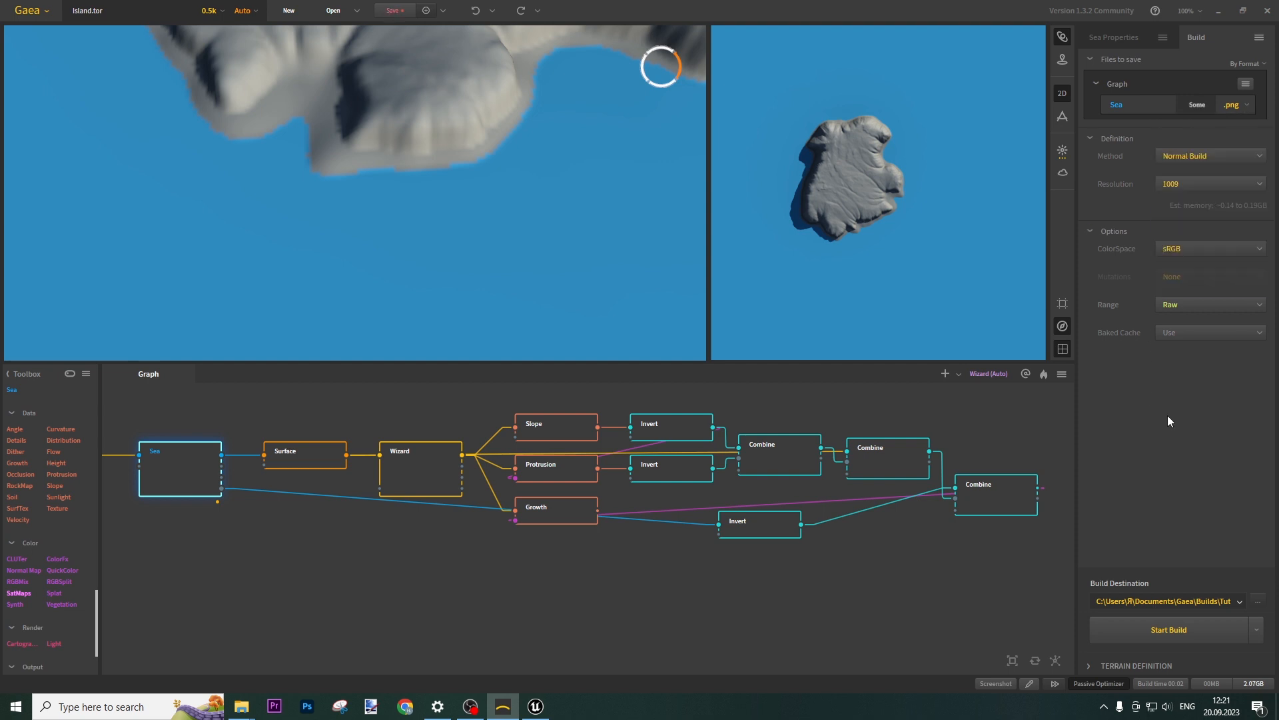
click(1171, 630)
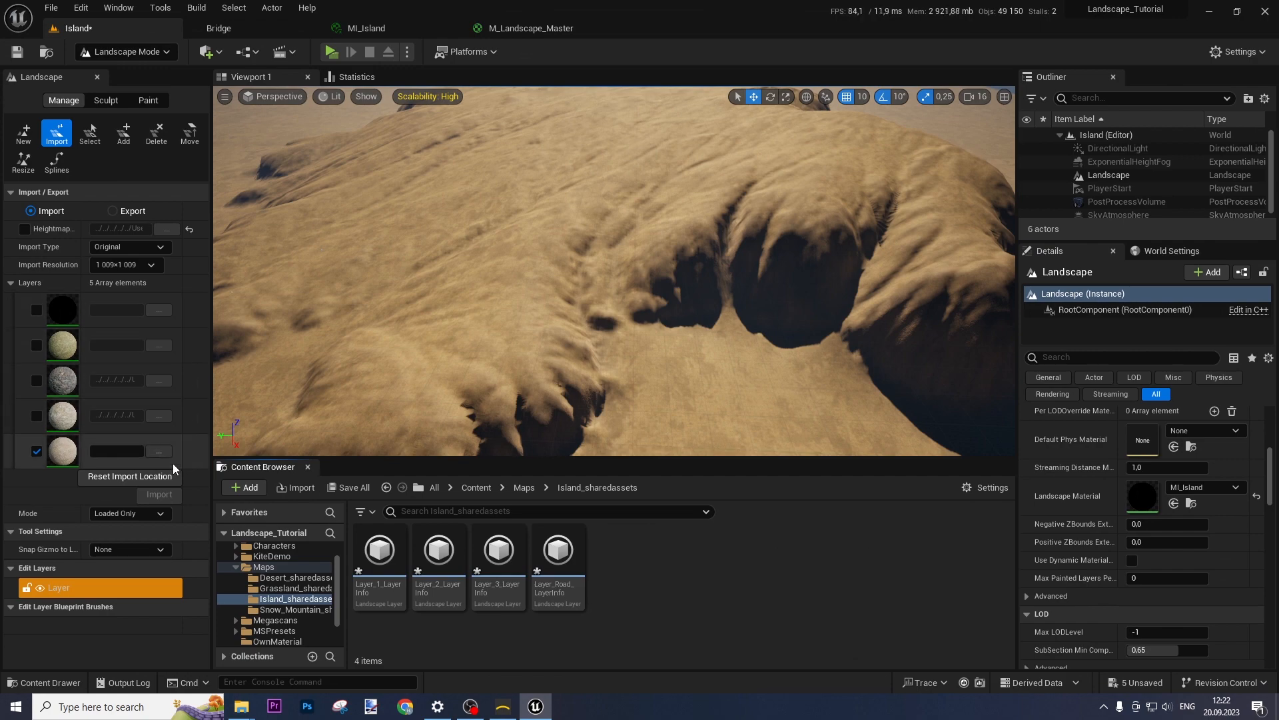
In Unreal Engine, assign Sea-Beach.png as the Layer Road mask file and import it into the landscape.
click(158, 453)
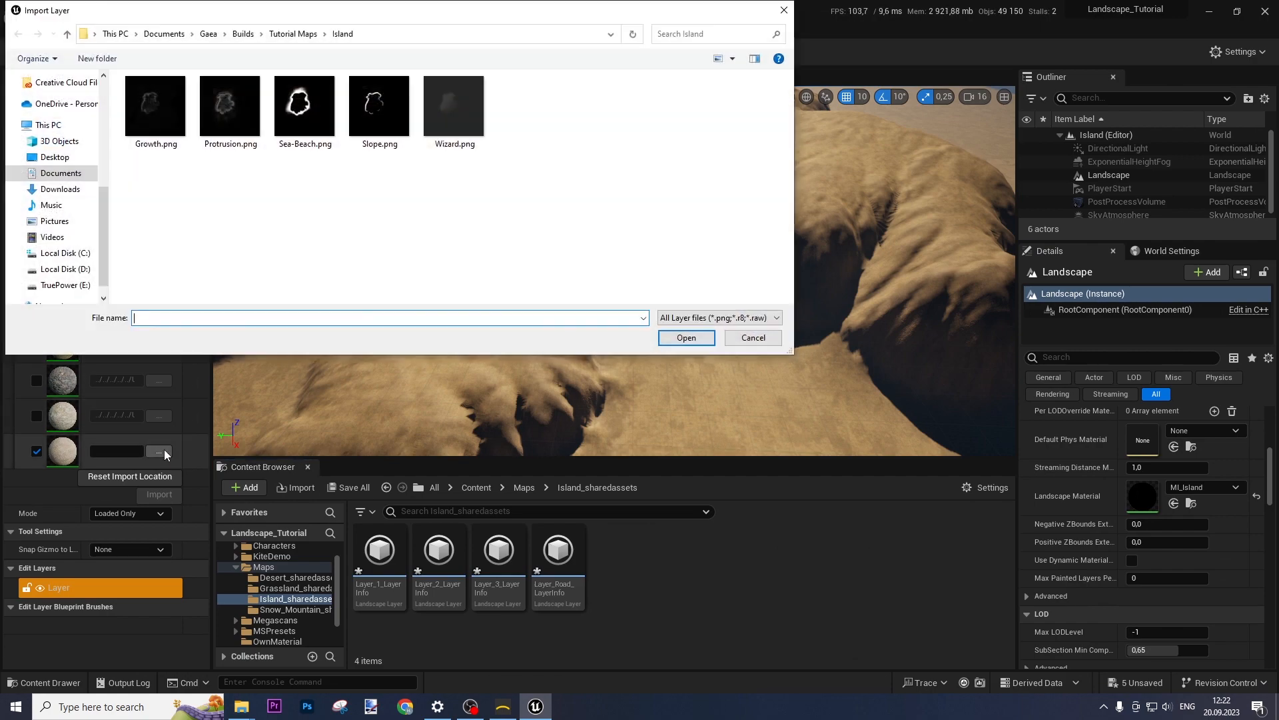
double_click(316, 114)
click(159, 494)
right_drag(647, 390, 890, 274)
Switch the landscape tools to painting and set the brush falloff to 0.0.
click(148, 102)
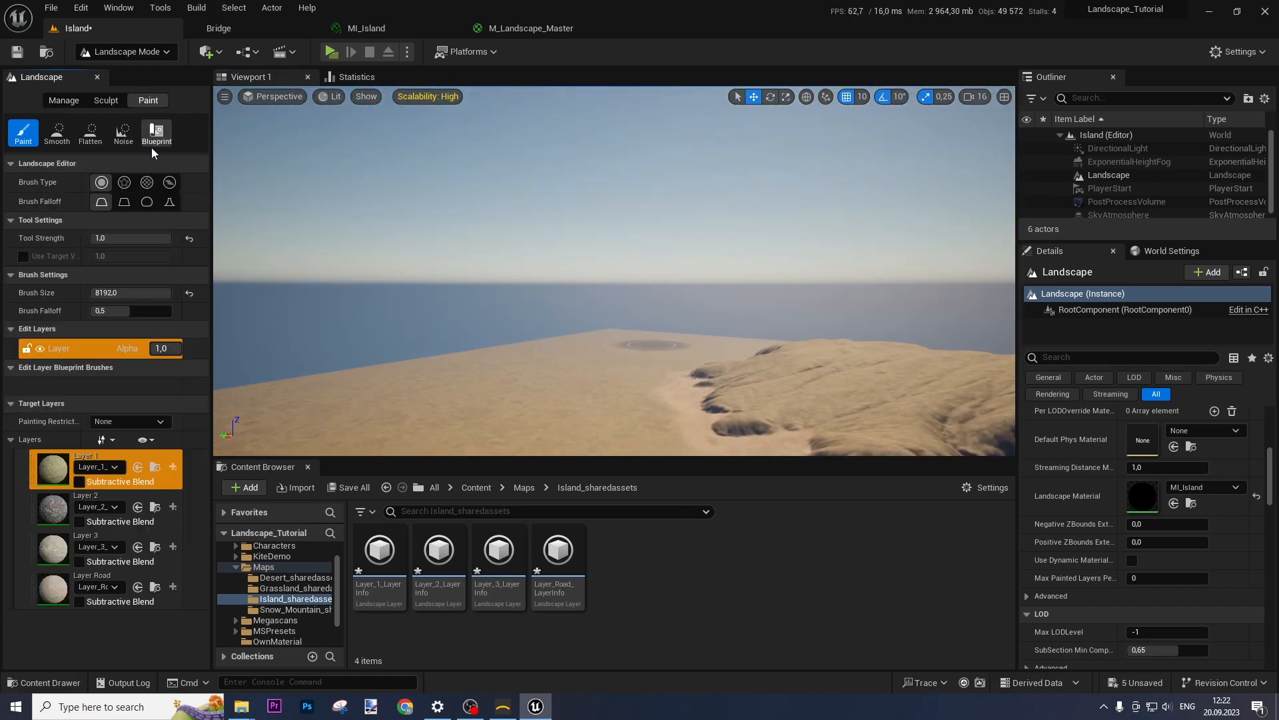
right_drag(383, 318, 385, 354)
mouse_move(633, 400)
right_down()
mouse_move(629, 453)
mouse_move(614, 455)
mouse_move(594, 394)
right_up()
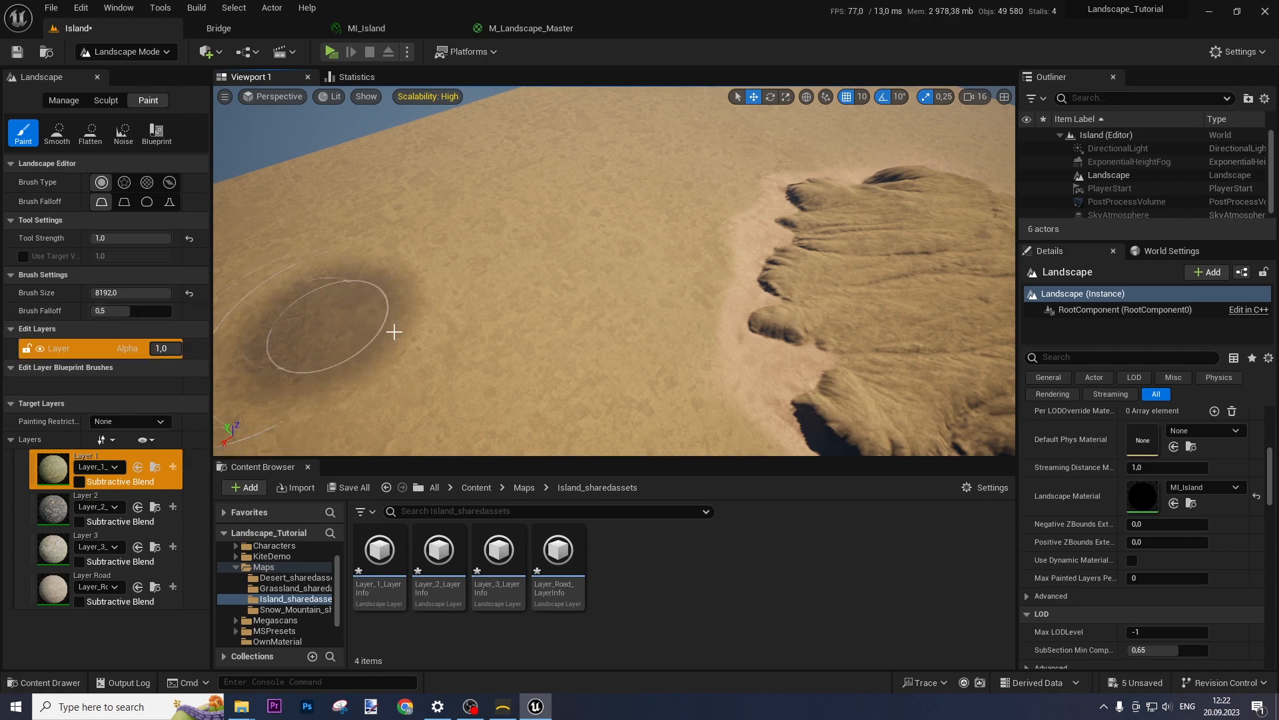
mouse_move(591, 328)
right_down()
mouse_move(560, 325)
mouse_move(585, 251)
right_up()
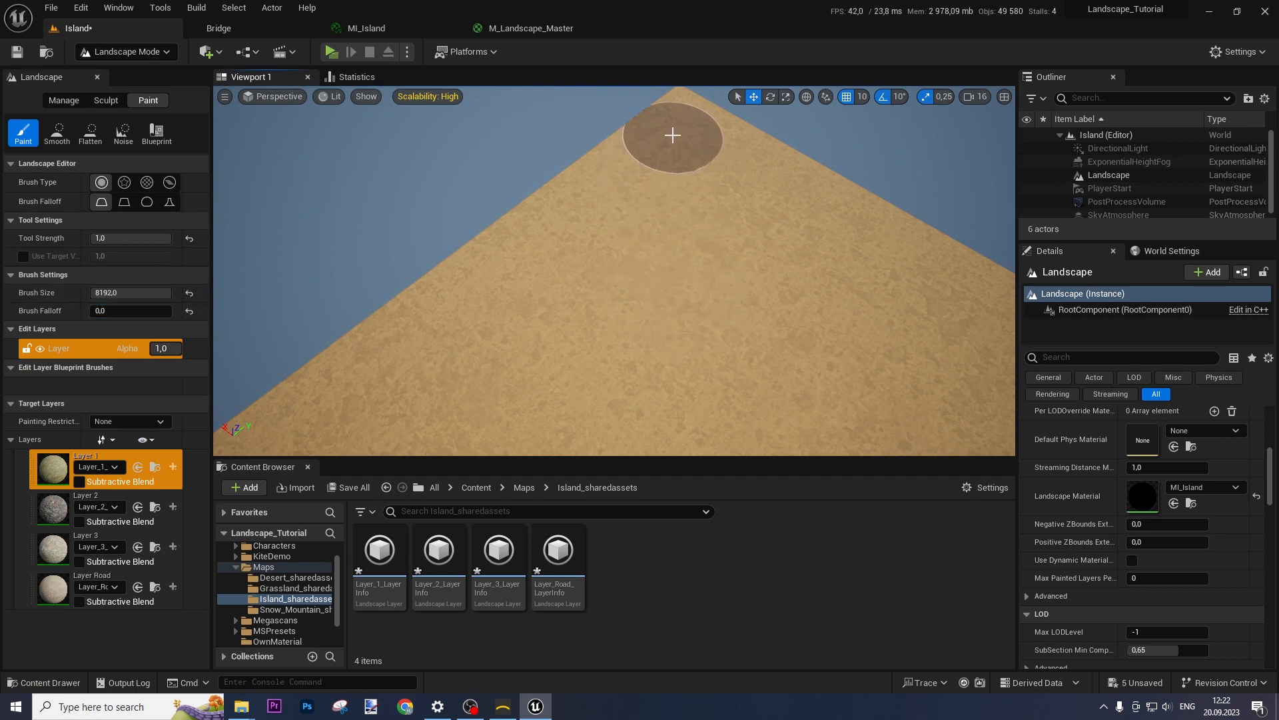
Paint Layer Road over the flat grass ground near the landscape's corner and outer edges.
click(59, 589)
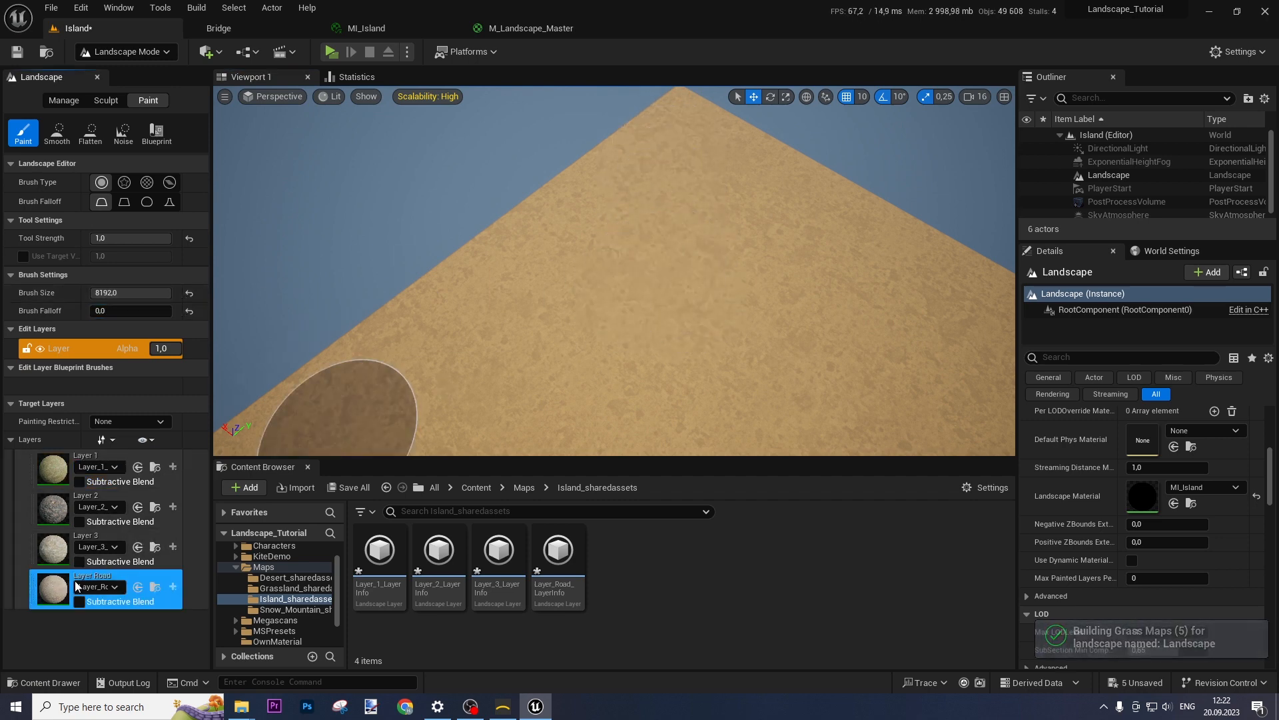
mouse_move(623, 240)
mouse_down()
mouse_move(708, 128)
mouse_move(808, 206)
mouse_move(551, 237)
mouse_move(531, 216)
mouse_move(506, 265)
mouse_move(339, 373)
mouse_up()
right_drag(340, 373, 223, 382)
mouse_move(673, 268)
right_down()
mouse_move(434, 283)
mouse_move(407, 207)
mouse_move(613, 287)
mouse_move(610, 256)
right_up()
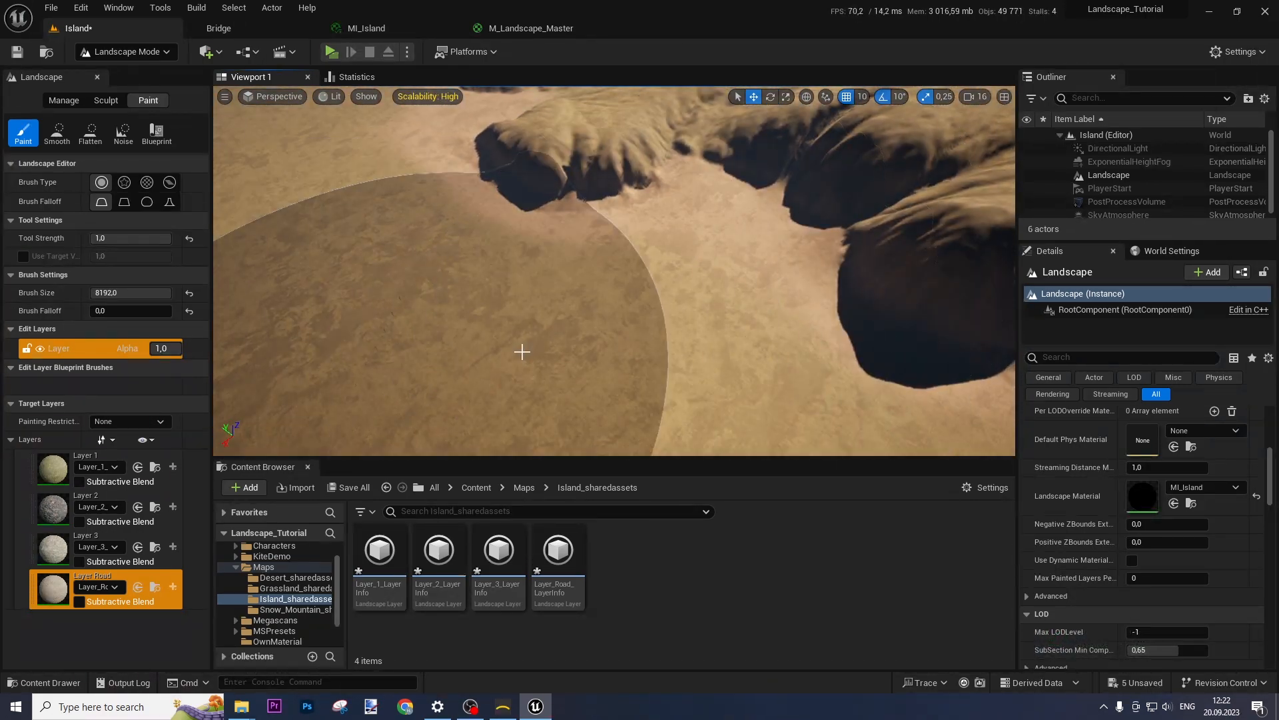
mouse_move(408, 361)
right_down()
mouse_move(586, 340)
mouse_move(720, 293)
mouse_move(760, 257)
right_up()
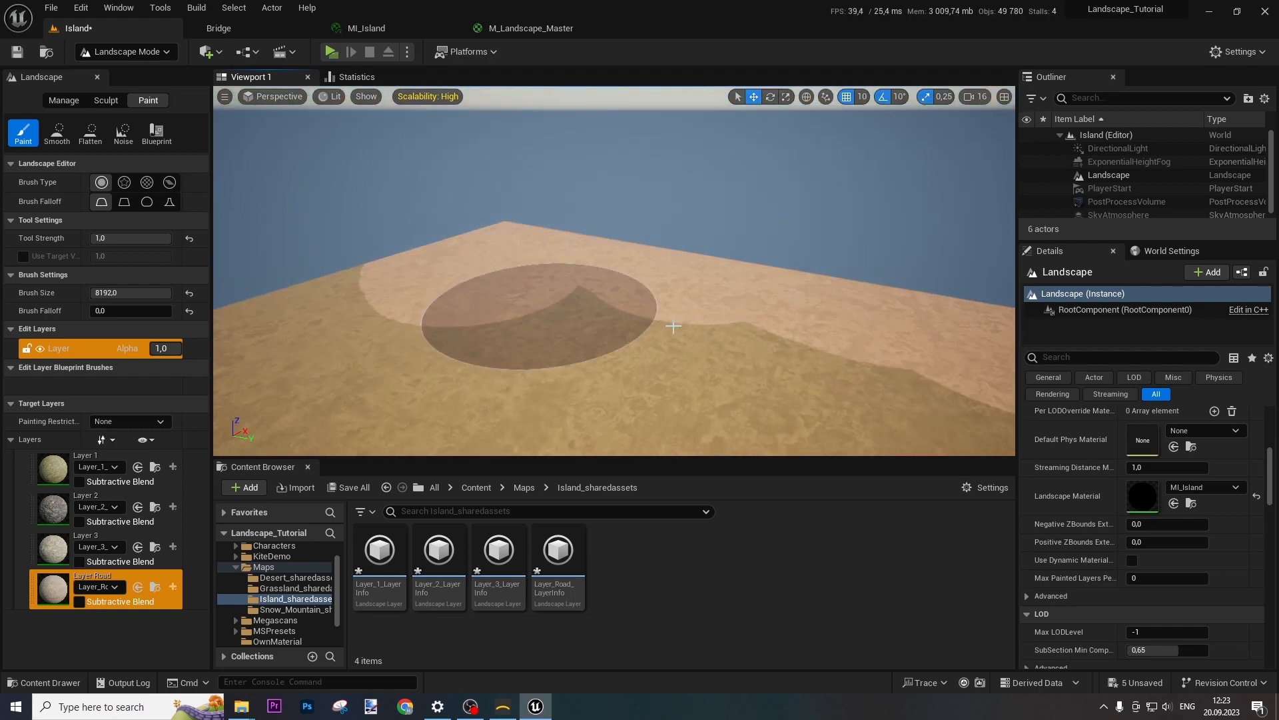
mouse_move(528, 328)
right_down()
mouse_move(467, 293)
mouse_move(506, 346)
mouse_move(604, 317)
right_up()
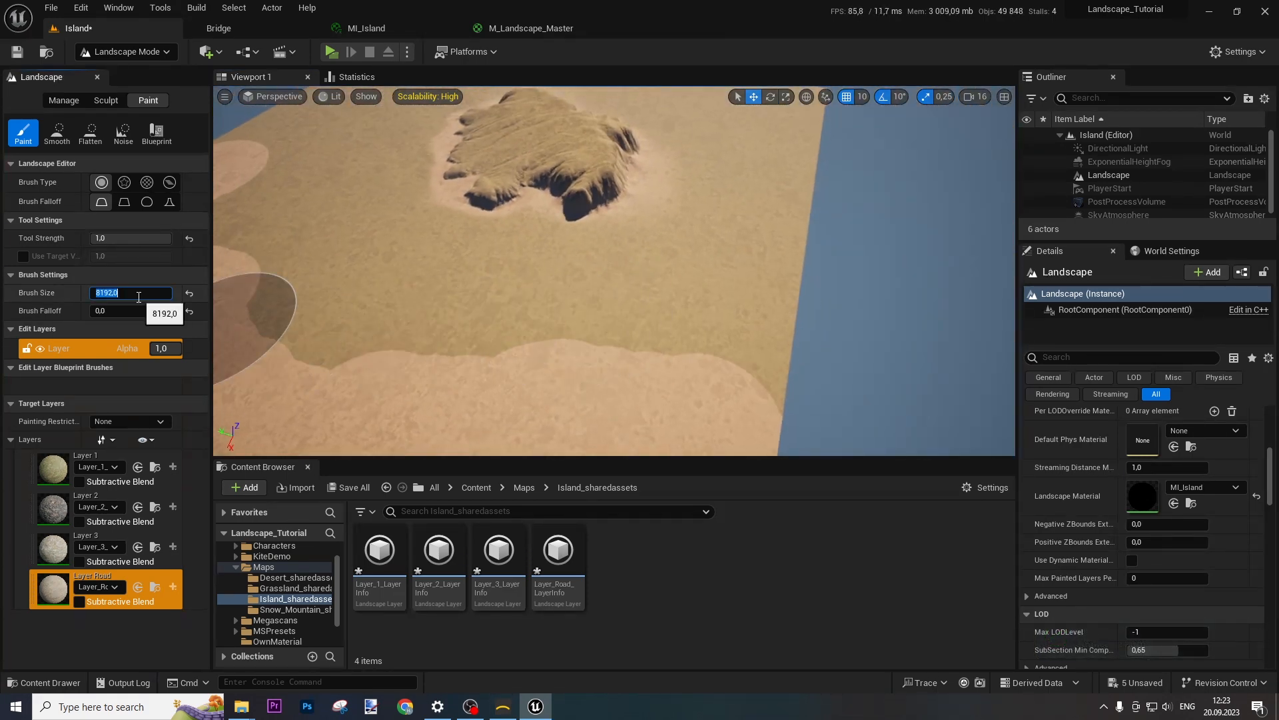
Set the brush size to 20000 and paint Layer Road over large areas of flat ground around the island.
text(000)
key(Return)
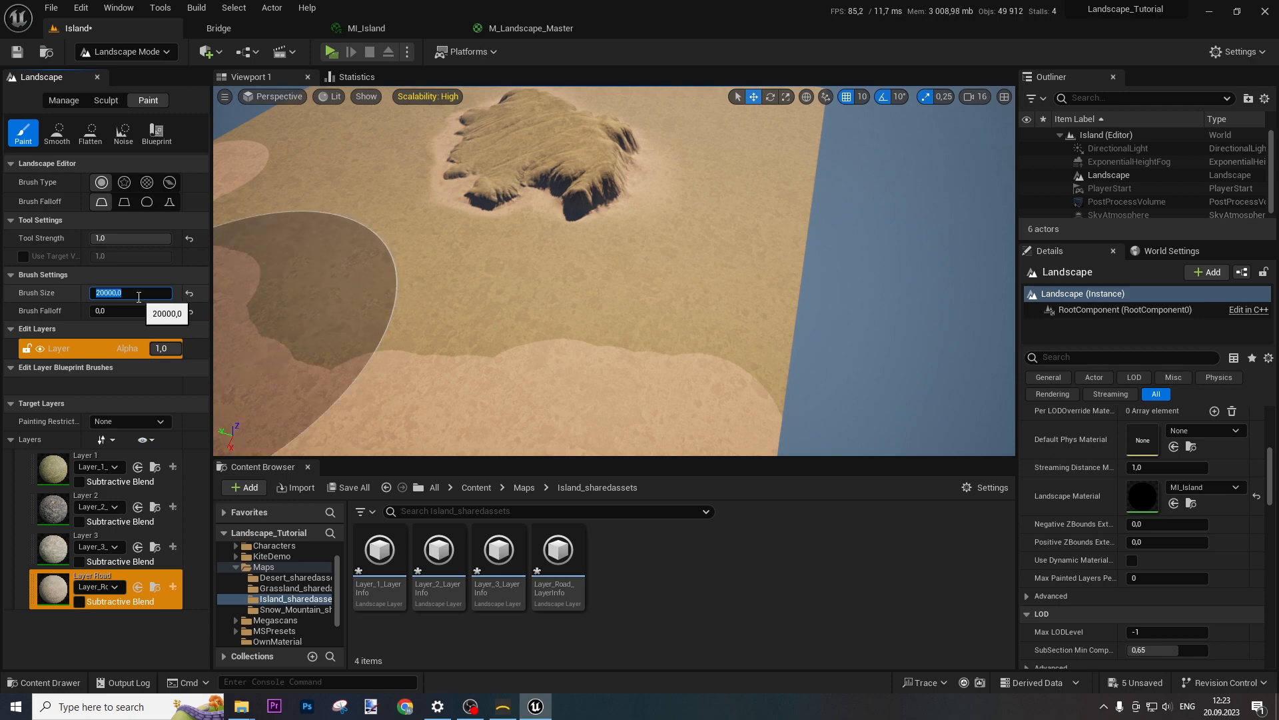
alt+drag(652, 371, 456, 367)
mouse_move(599, 268)
mouse_down()
mouse_move(586, 177)
mouse_move(600, 134)
mouse_move(610, 152)
mouse_up()
scroll(610, 149, down, 3)
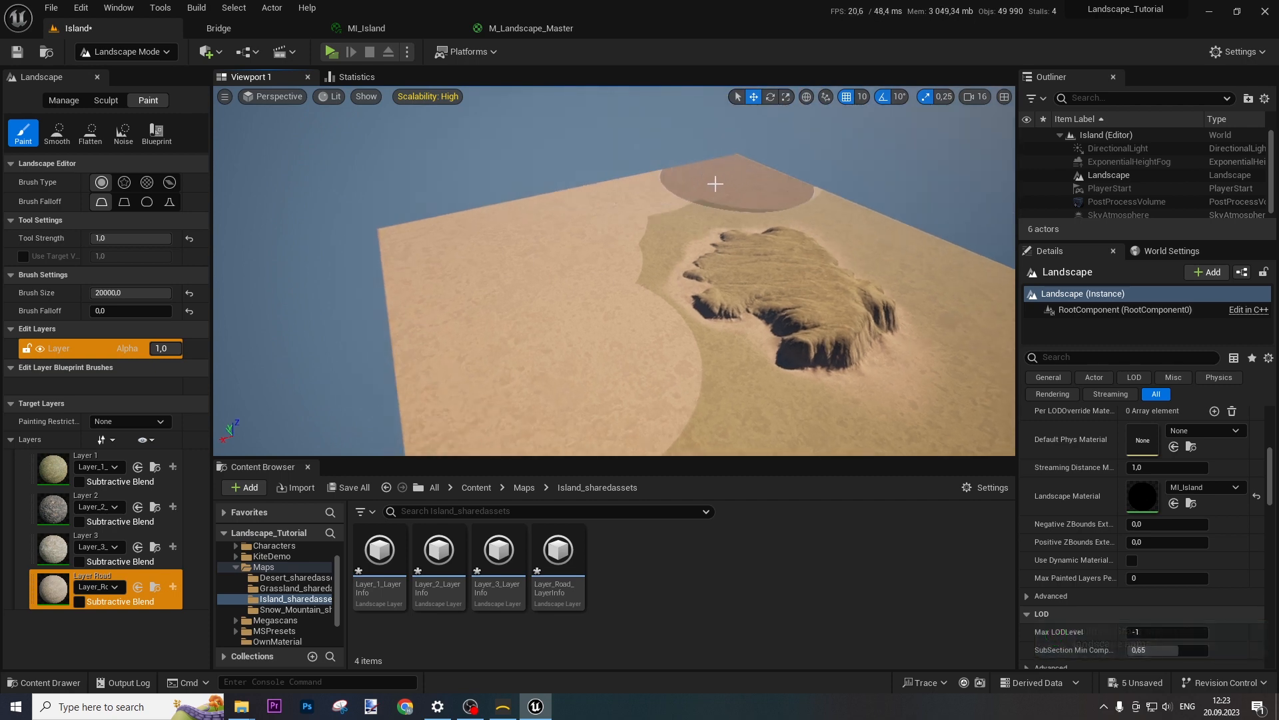
mouse_move(599, 218)
mouse_down()
mouse_move(551, 260)
mouse_move(509, 334)
mouse_up()
mouse_move(509, 335)
right_down()
mouse_move(580, 407)
mouse_move(515, 331)
right_up()
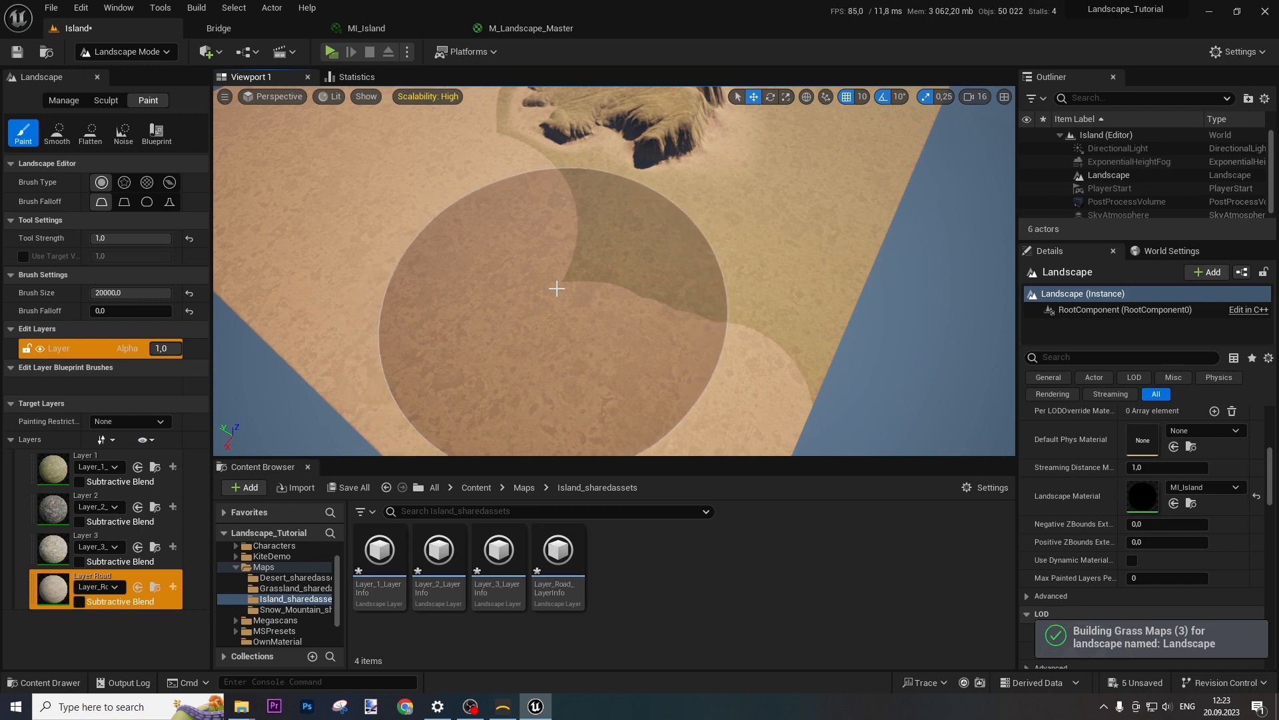
Cover the remaining large grass areas between the island and the landscape's edges with Layer Road.
drag(557, 288, 568, 285)
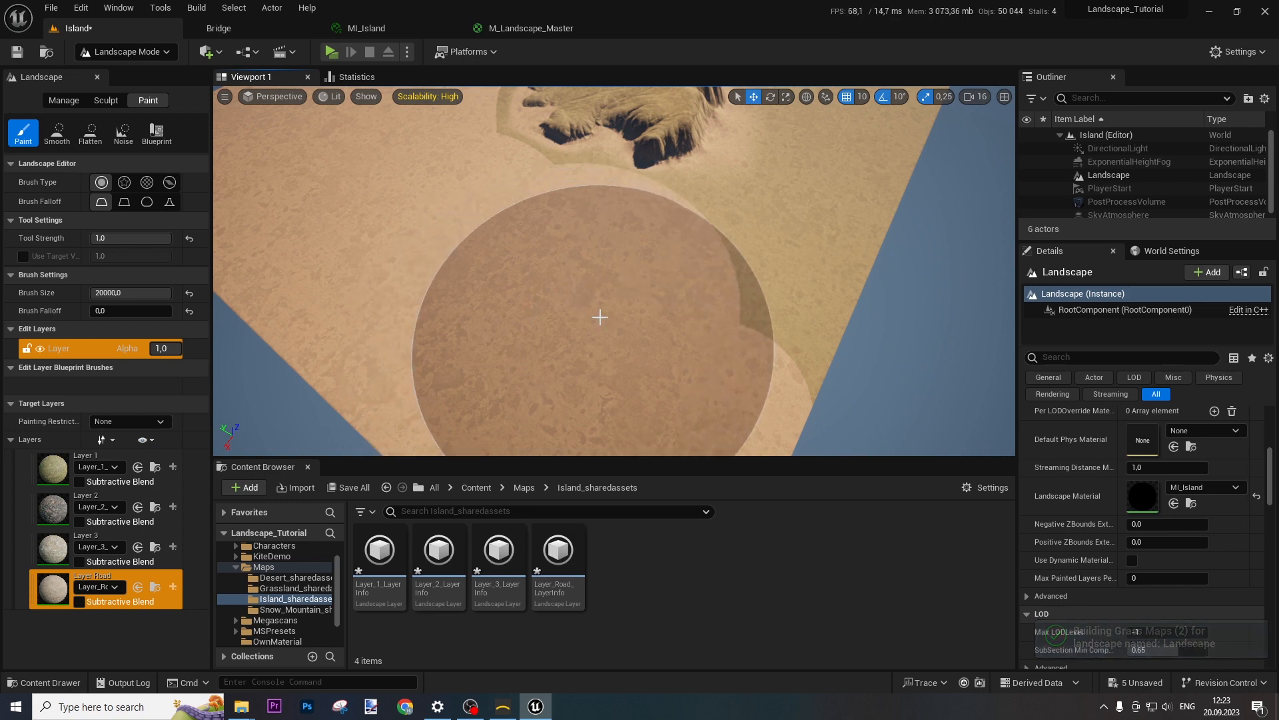
mouse_move(825, 282)
right_down()
mouse_move(800, 230)
mouse_move(746, 226)
mouse_move(823, 282)
right_up()
mouse_move(627, 323)
mouse_down()
mouse_move(263, 353)
mouse_move(688, 294)
mouse_up()
mouse_move(689, 294)
right_down()
mouse_move(613, 253)
mouse_move(806, 328)
right_up()
mouse_move(806, 327)
mouse_down()
mouse_move(557, 386)
mouse_move(291, 295)
mouse_move(926, 313)
mouse_move(976, 236)
mouse_up()
mouse_move(975, 236)
right_down()
mouse_move(933, 160)
mouse_move(867, 180)
mouse_move(773, 267)
mouse_move(707, 287)
right_up()
drag(667, 290, 775, 285)
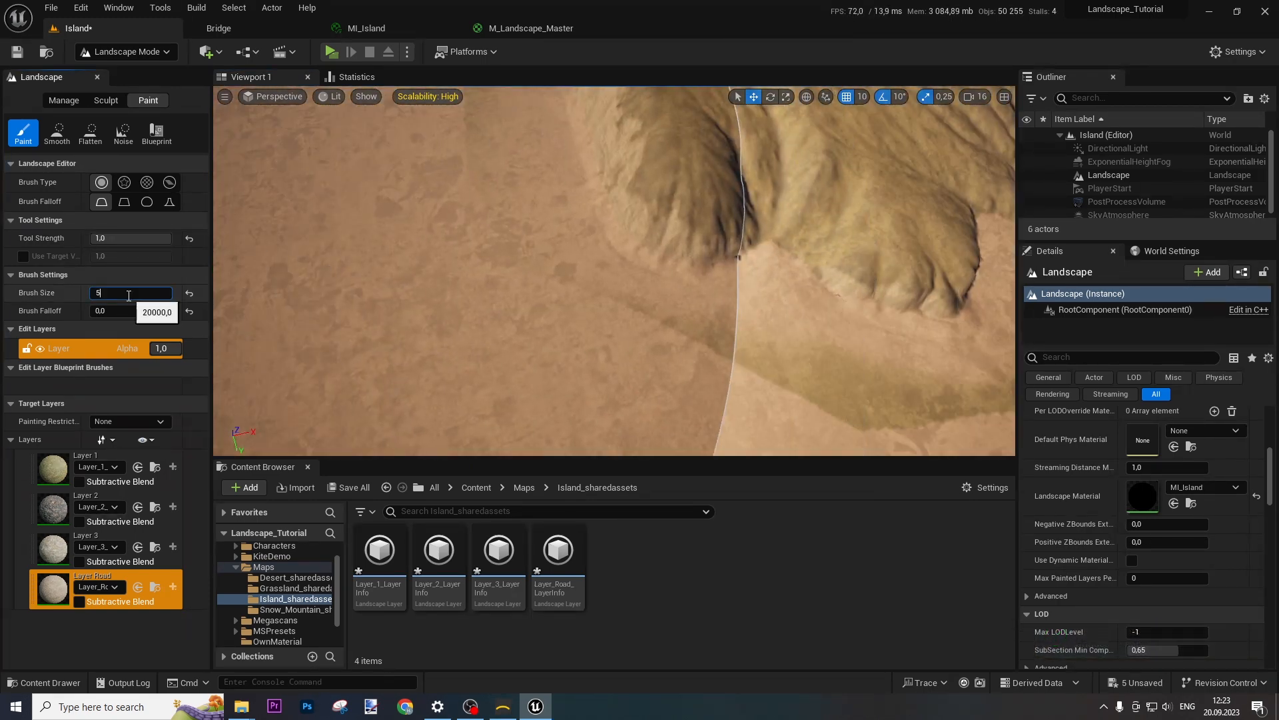
Set the brush size to 1000 and paint Layer Road over the grass strip beside the cliff foot.
key(Return)
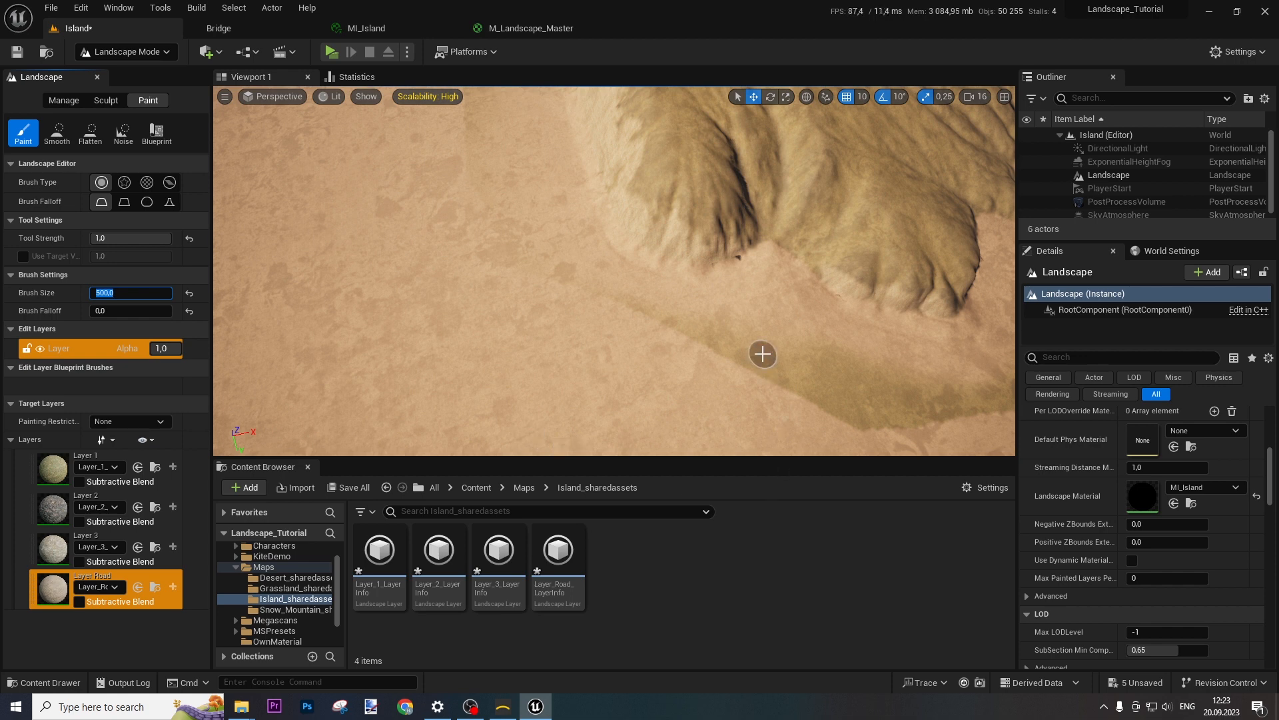
text(1000)
key(Return)
mouse_move(743, 347)
mouse_down()
mouse_move(837, 380)
mouse_move(641, 318)
mouse_up()
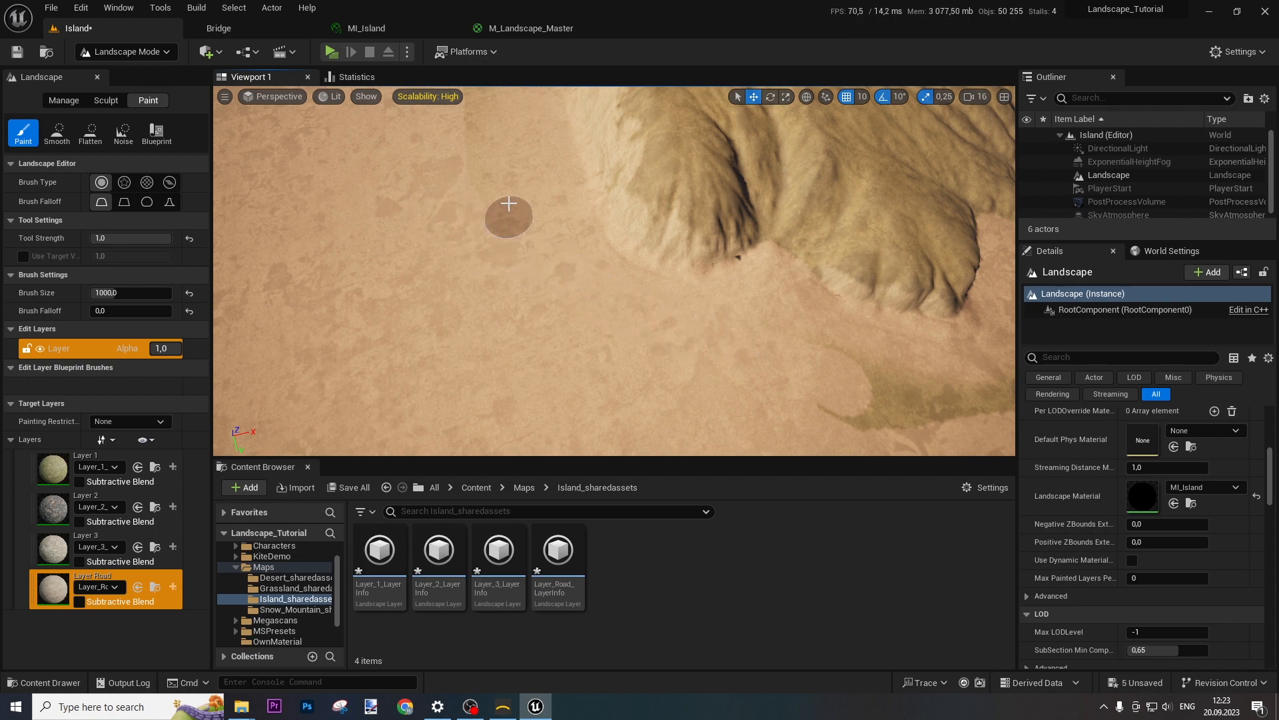
right_drag(473, 170, 700, 183)
mouse_move(716, 252)
mouse_down()
mouse_move(568, 297)
mouse_move(469, 305)
mouse_up()
Enlarge the brush to about 1828 and paint Layer Road over the grass left around the island's foot.
drag(115, 291, 133, 291)
drag(460, 316, 357, 333)
right_drag(357, 334, 460, 333)
mouse_move(516, 392)
mouse_down()
mouse_move(539, 352)
mouse_move(693, 297)
mouse_up()
right_drag(387, 235, 600, 280)
mouse_move(697, 305)
mouse_down()
mouse_move(415, 328)
mouse_move(280, 243)
mouse_up()
mouse_move(276, 233)
right_down()
mouse_move(347, 280)
mouse_move(380, 333)
right_up()
drag(383, 360, 608, 303)
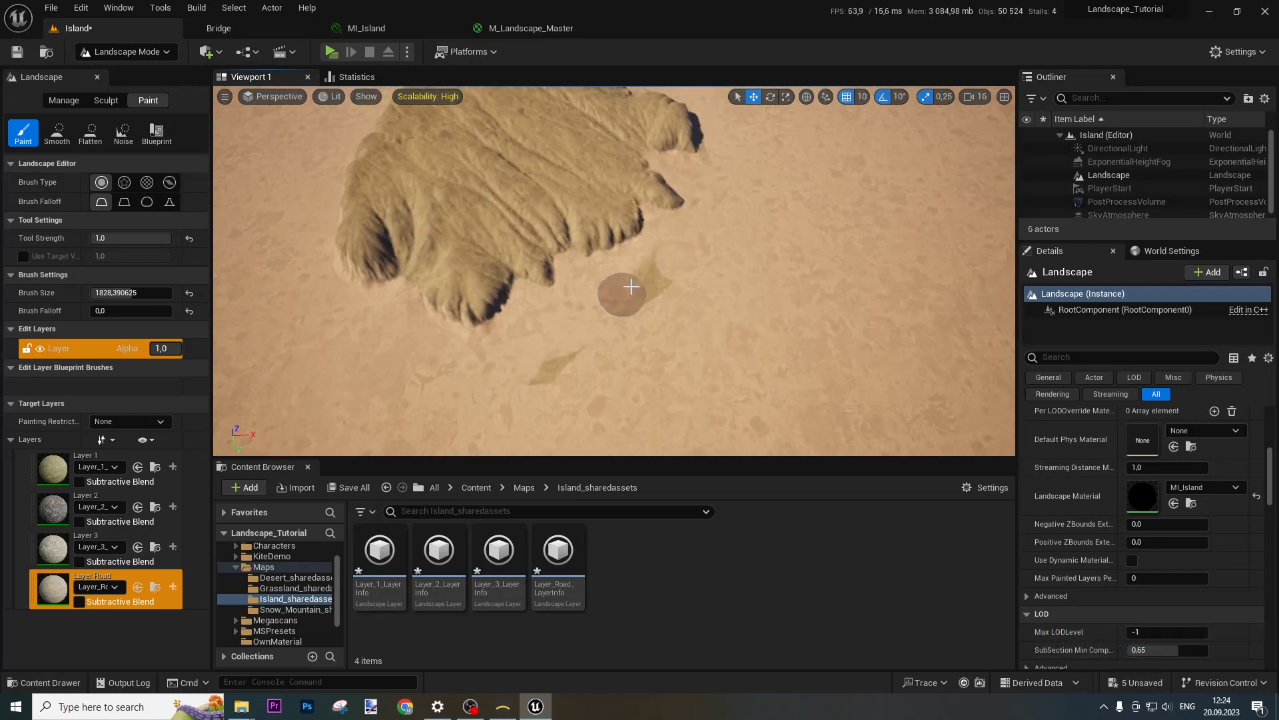
Fill the last small grass patches along the island's shoreline with Layer Road.
mouse_move(537, 374)
right_down()
mouse_move(600, 320)
mouse_move(667, 360)
mouse_move(680, 353)
right_up()
drag(610, 257, 679, 354)
mouse_move(680, 353)
right_down()
mouse_move(639, 340)
mouse_move(610, 283)
right_up()
drag(608, 277, 606, 302)
right_drag(606, 302, 566, 320)
mouse_move(566, 347)
mouse_down()
mouse_move(491, 397)
mouse_move(300, 393)
mouse_up()
mouse_move(300, 394)
right_down()
mouse_move(373, 373)
mouse_move(413, 380)
right_up()
drag(413, 393, 612, 376)
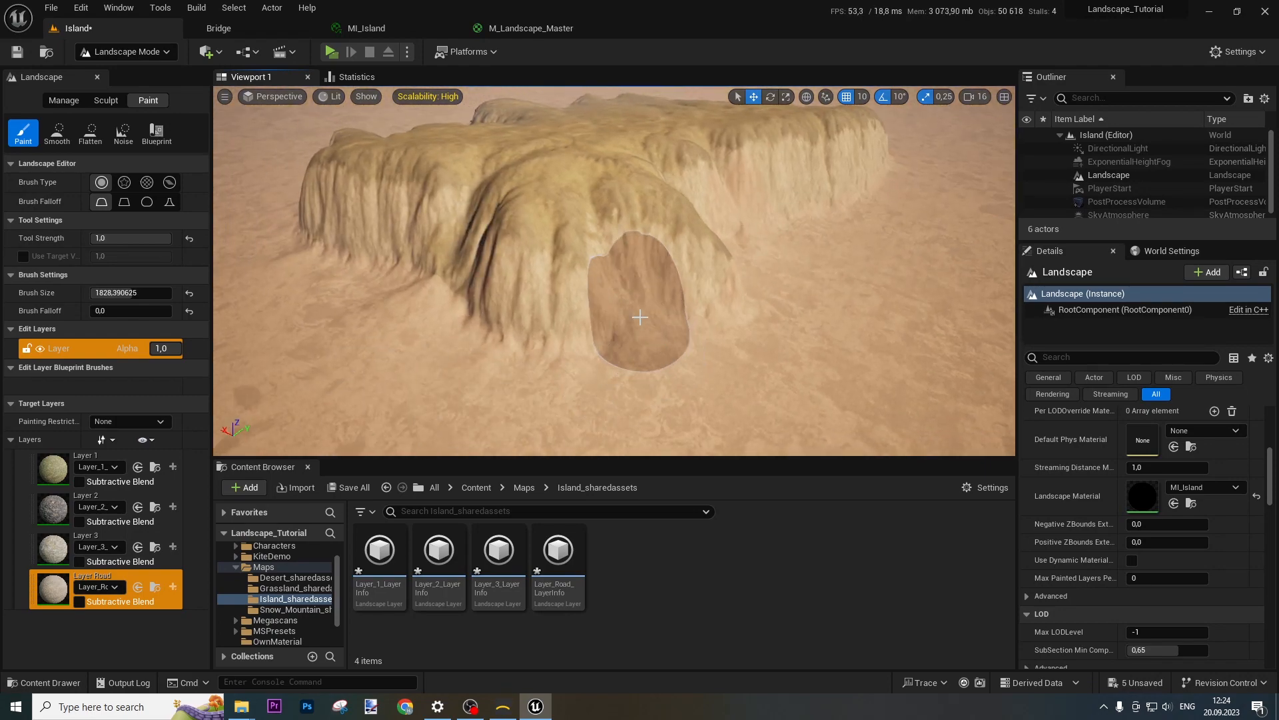
Select Layer 3, reduce the brush size to about 972, and dab it onto the cliff face.
mouse_move(463, 363)
right_down()
mouse_move(480, 353)
mouse_move(490, 374)
mouse_move(476, 354)
mouse_move(453, 360)
right_up()
key(w)
key(s)
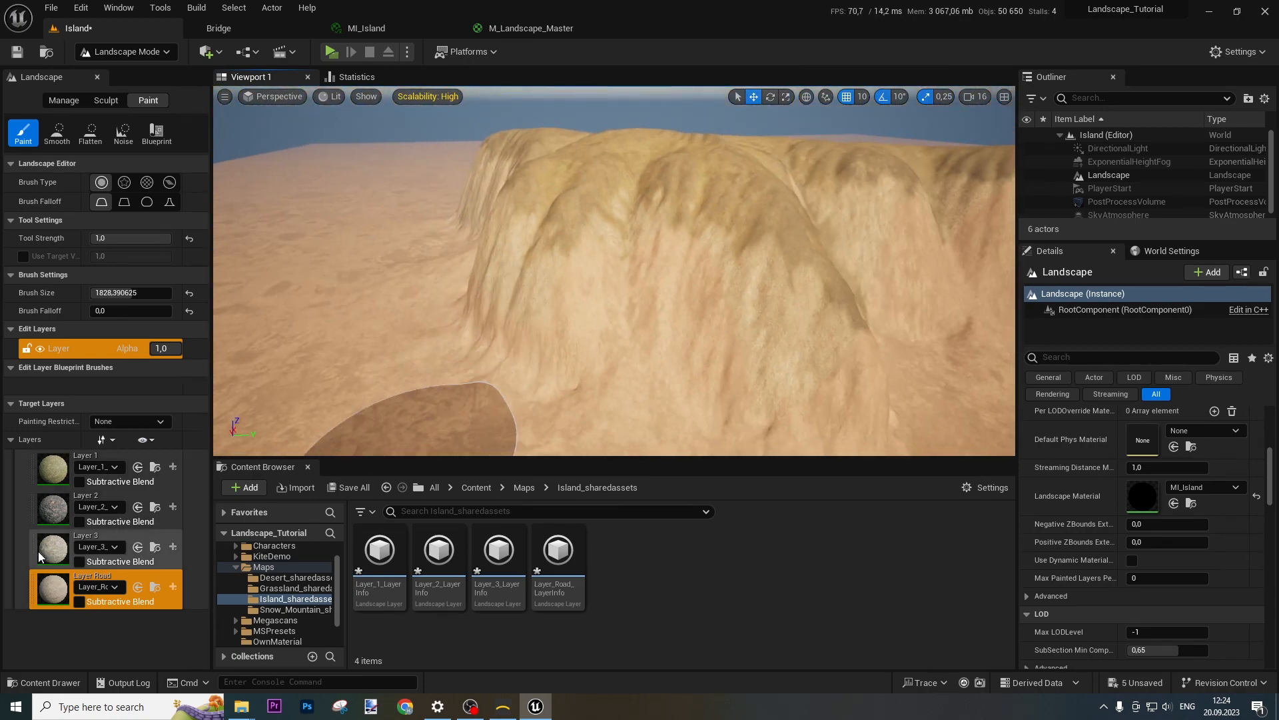
click(47, 549)
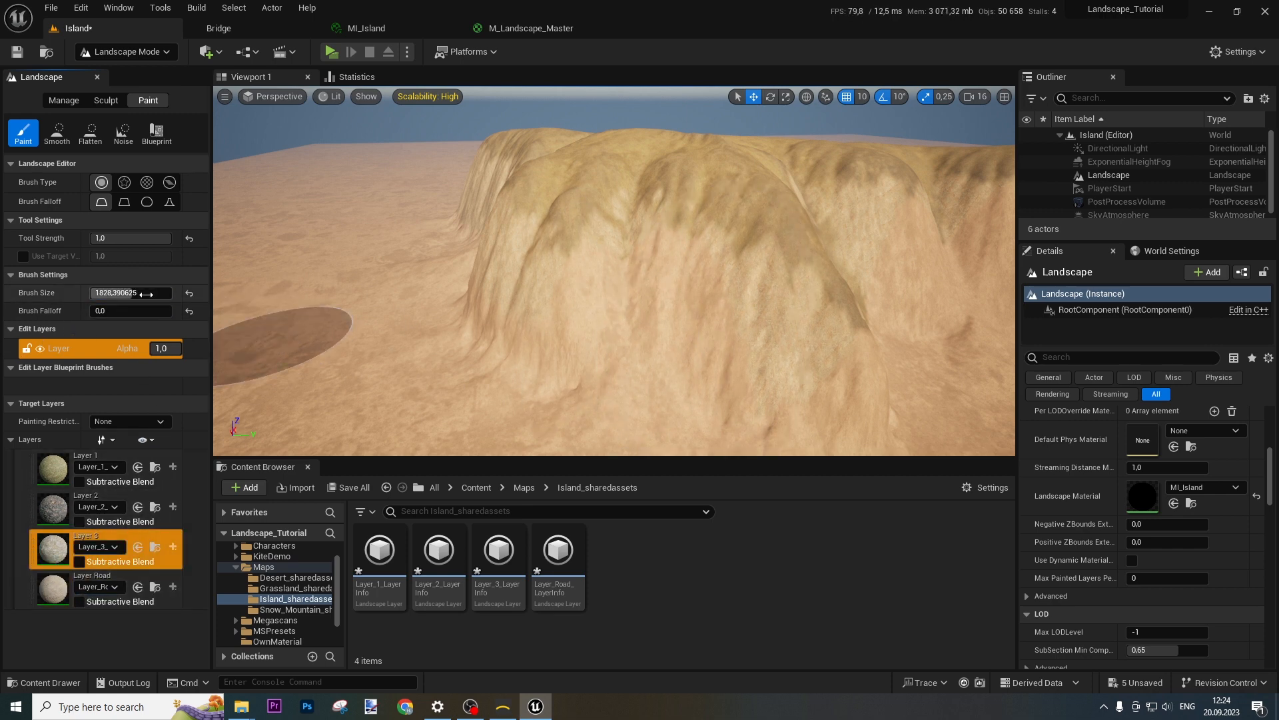
click(633, 301)
mouse_move(717, 347)
right_down()
mouse_move(639, 300)
mouse_move(500, 313)
right_up()
mouse_move(759, 146)
right_down()
mouse_move(480, 134)
mouse_move(344, 104)
right_up()
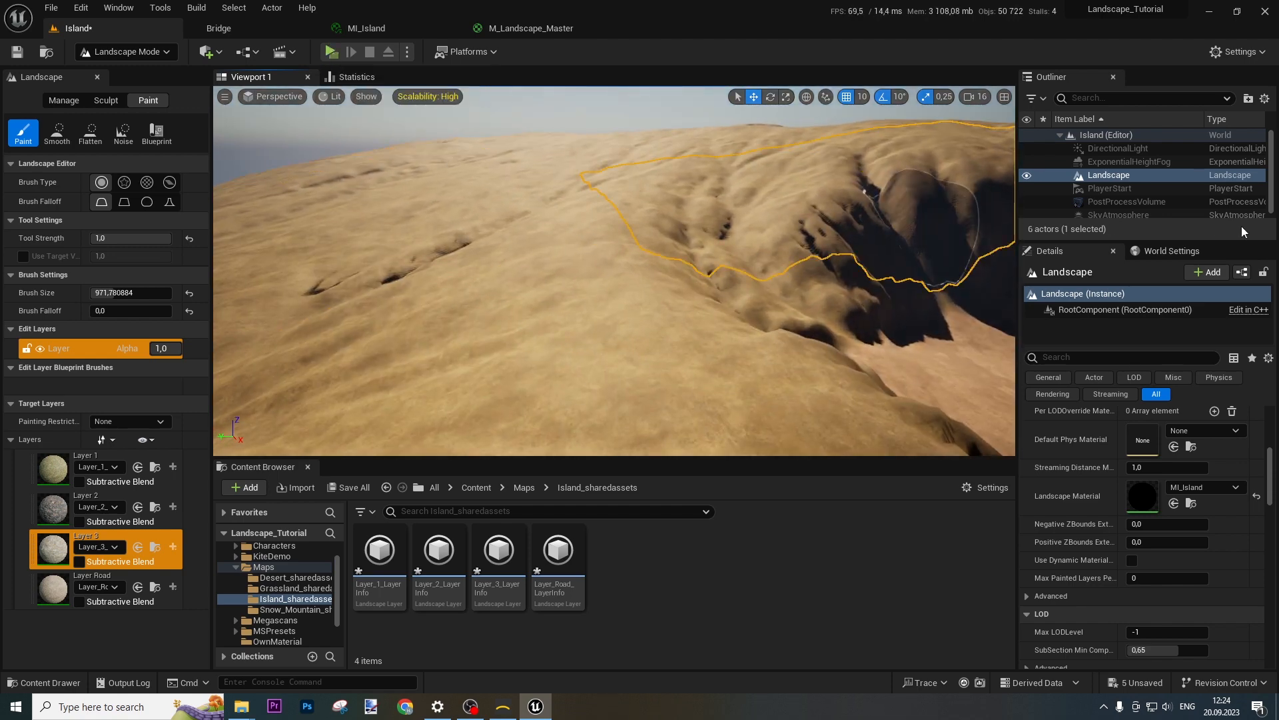
Switch the editor to Selection Mode and focus the view on the PlayerStart actor.
click(160, 52)
click(168, 74)
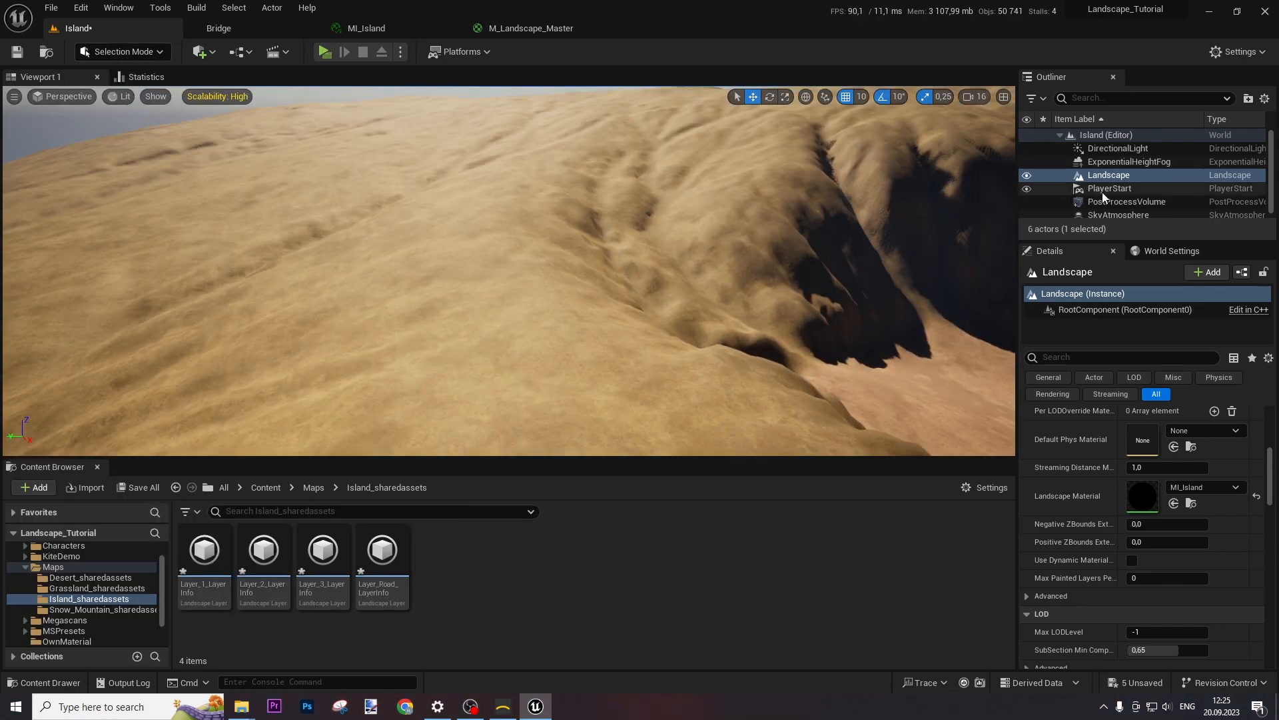
click(1106, 188)
key(f)
Play the level, run the character across the island to examine the terrain texturing, and end the preview.
click(322, 52)
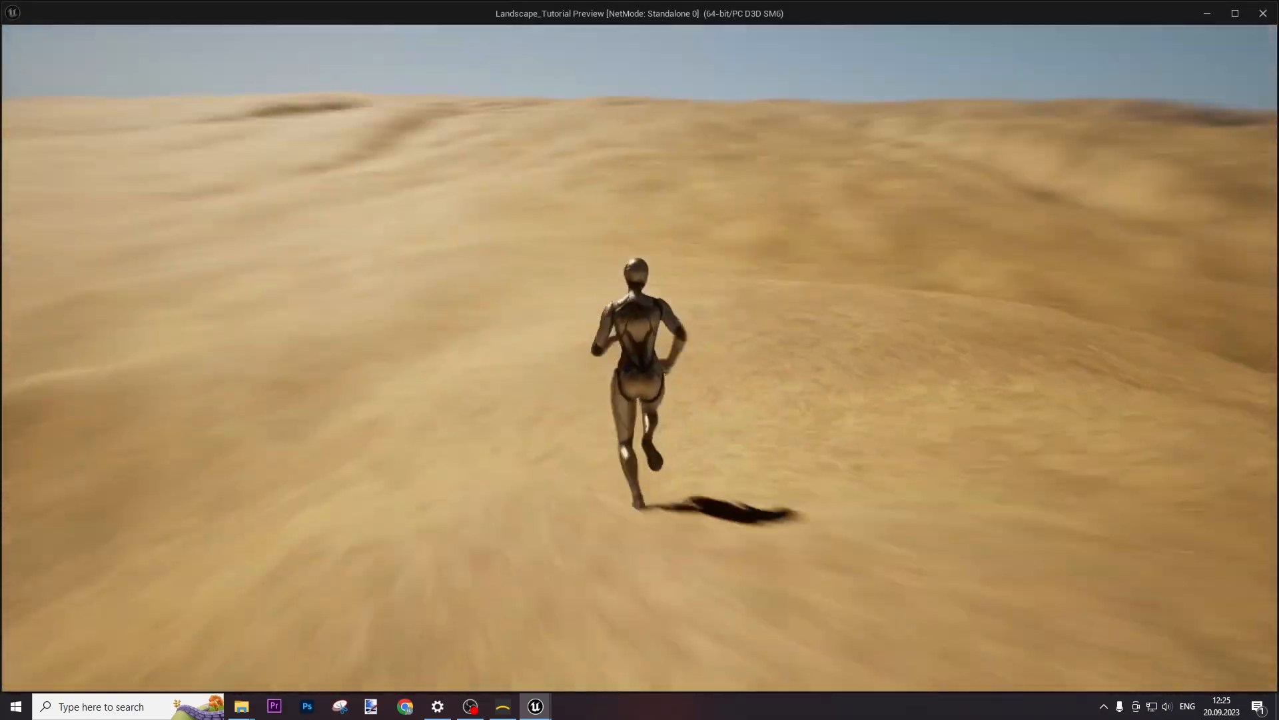
key(w)
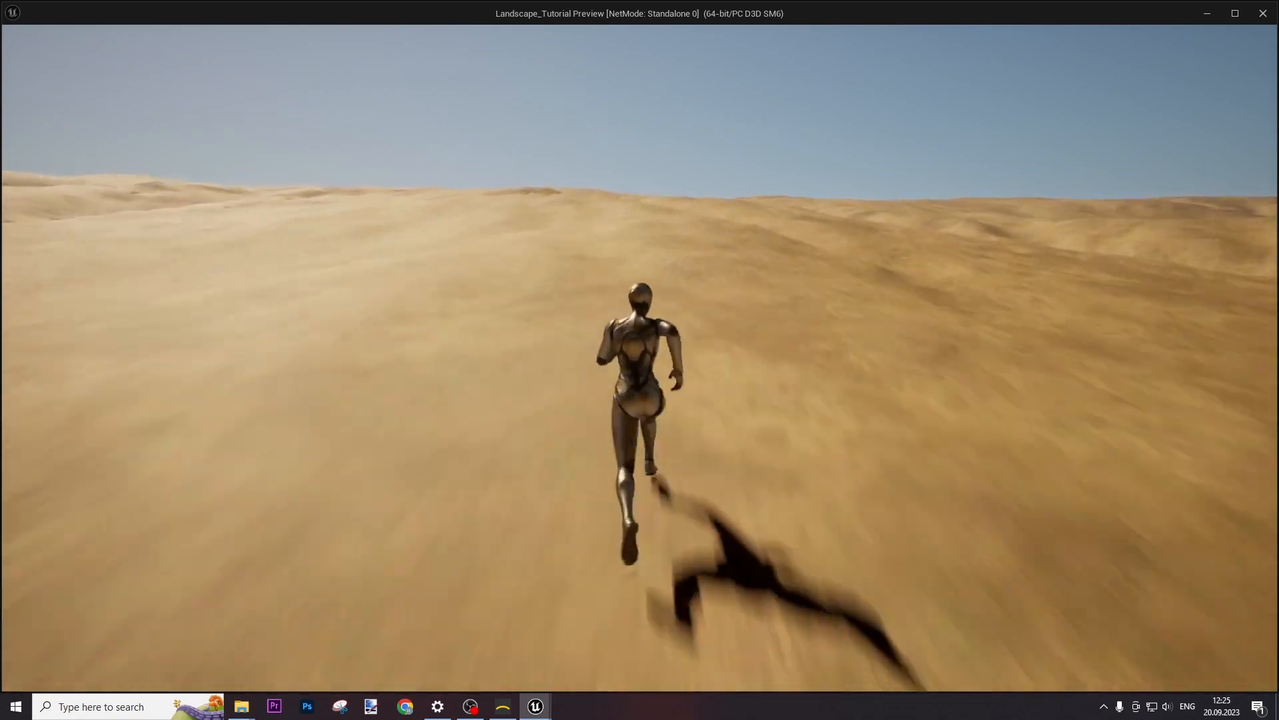
key(d)
key(s)
key(a)
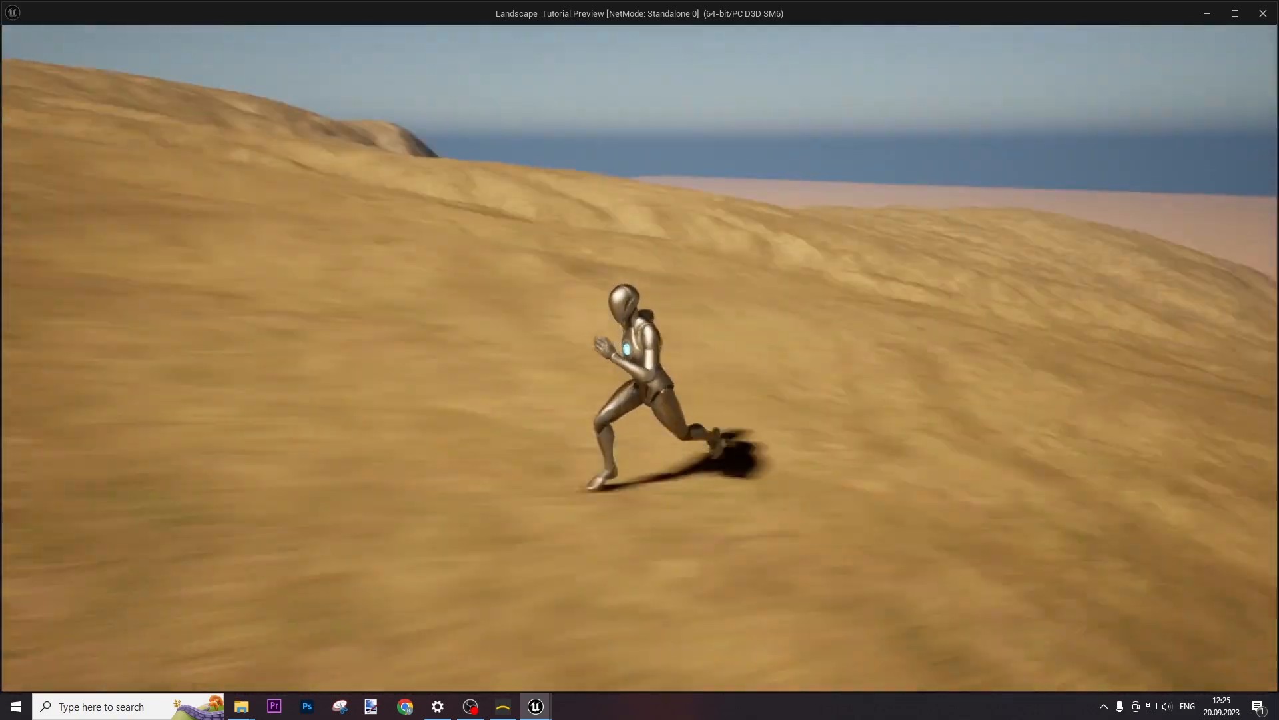
key(w)
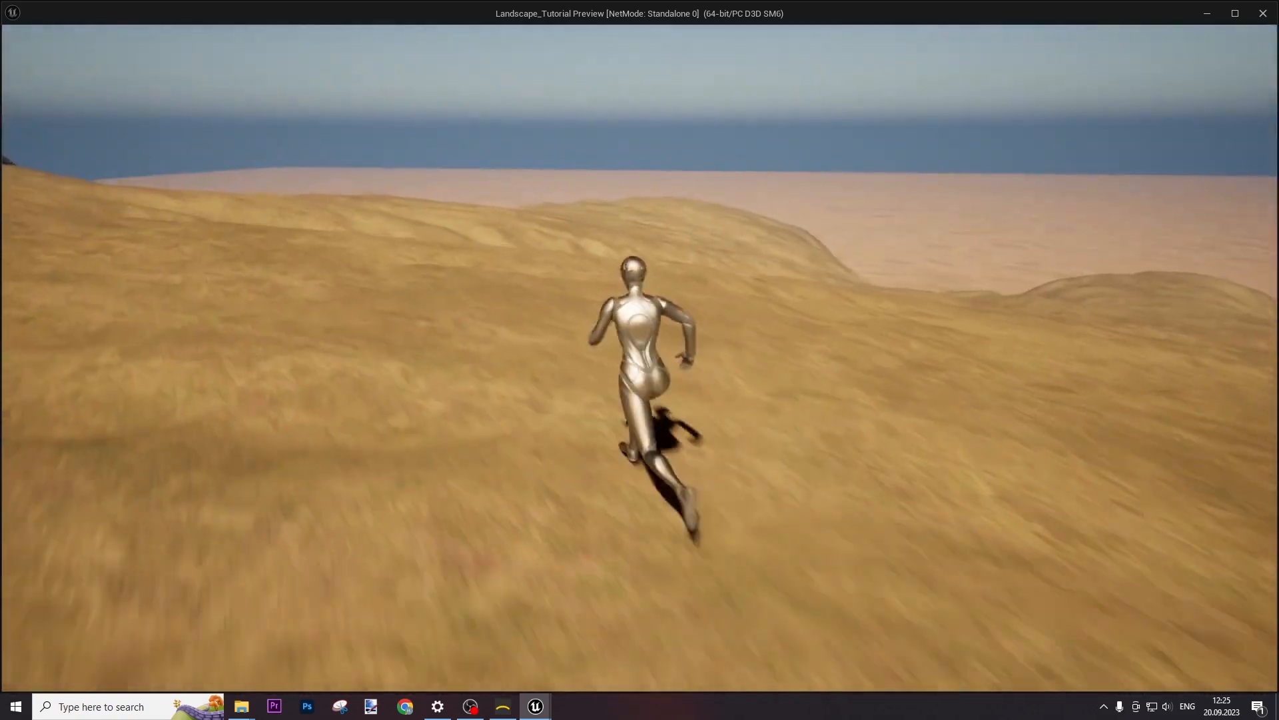
key(Escape)
Save the Island level.
click(16, 53)
right_drag(435, 231, 767, 234)
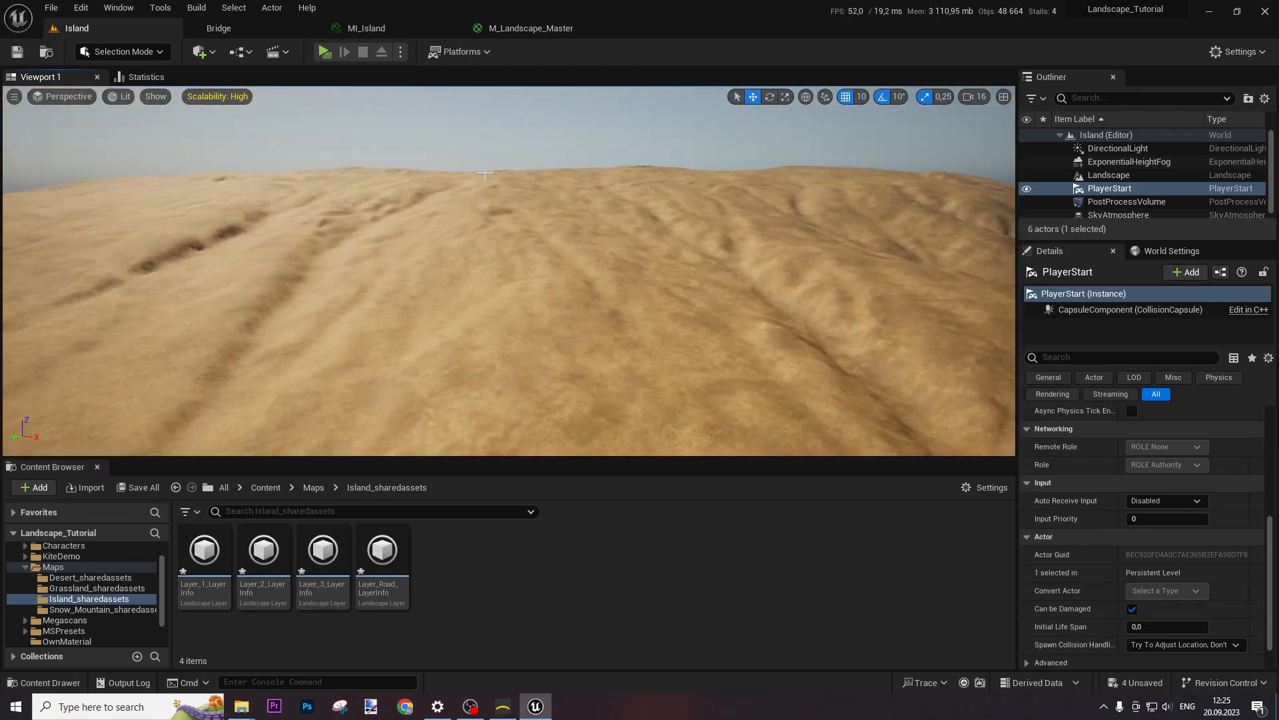
Examine the Landscape Grass node in M_Landscape_Master and open the MI_Island material instance.
click(544, 33)
right_drag(719, 181, 522, 445)
click(799, 220)
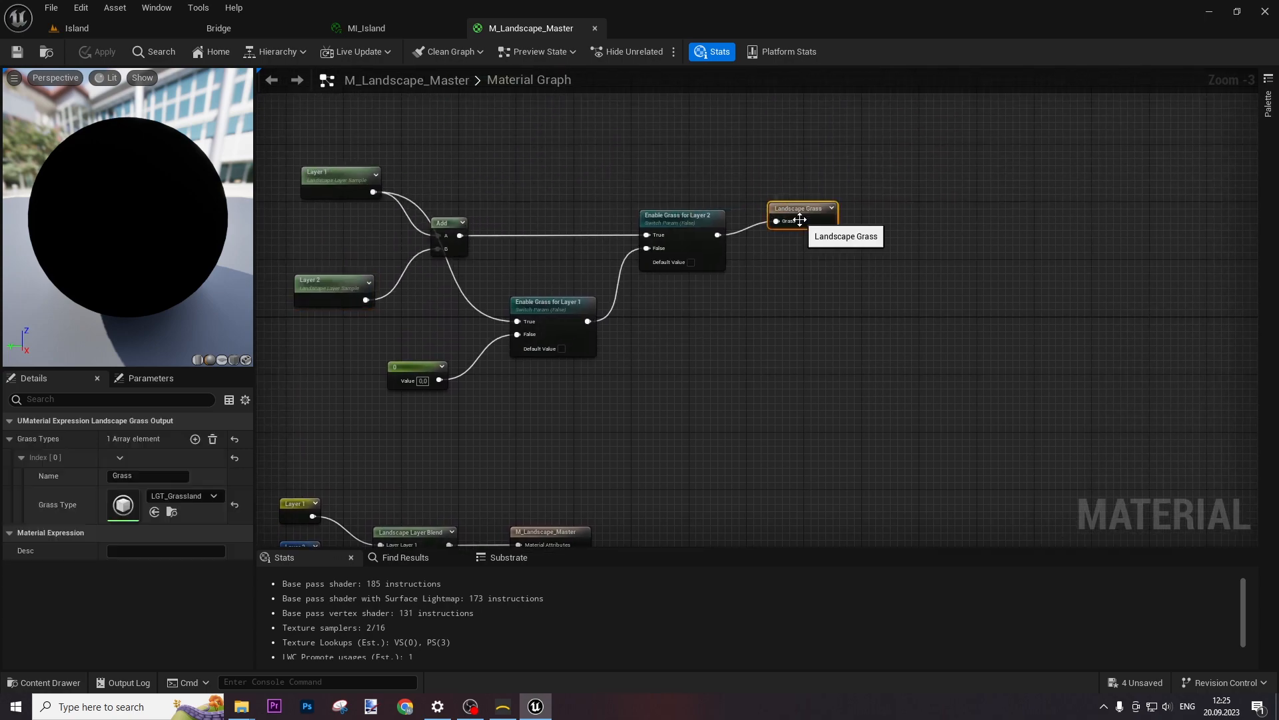
click(392, 28)
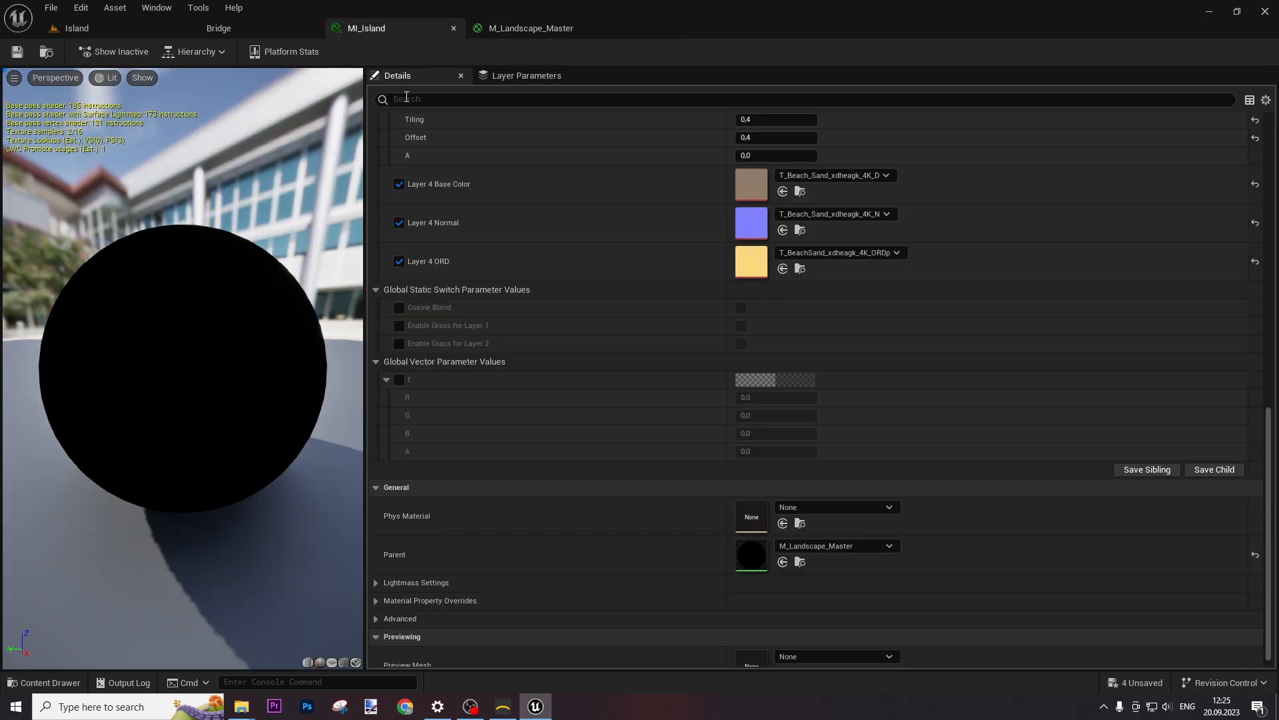
Enable grass for Layer 1 in MI_Island, save the material instance, and return to the Island level.
click(397, 328)
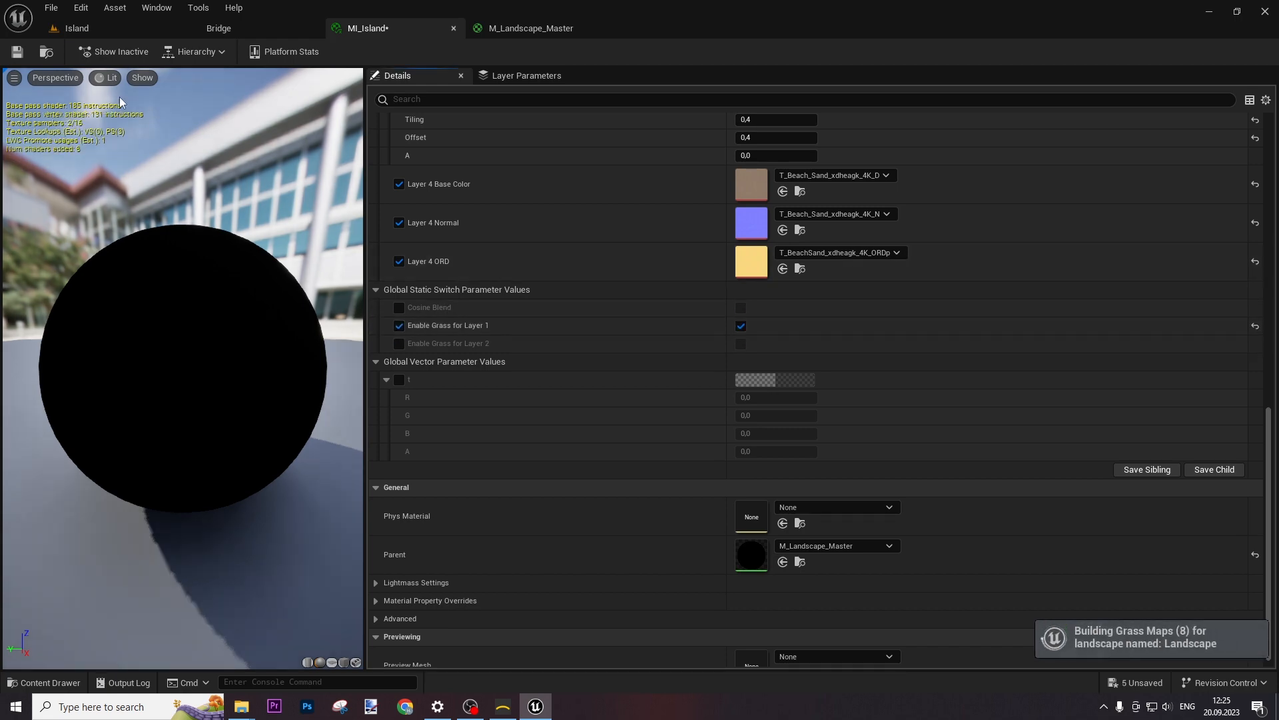
click(18, 51)
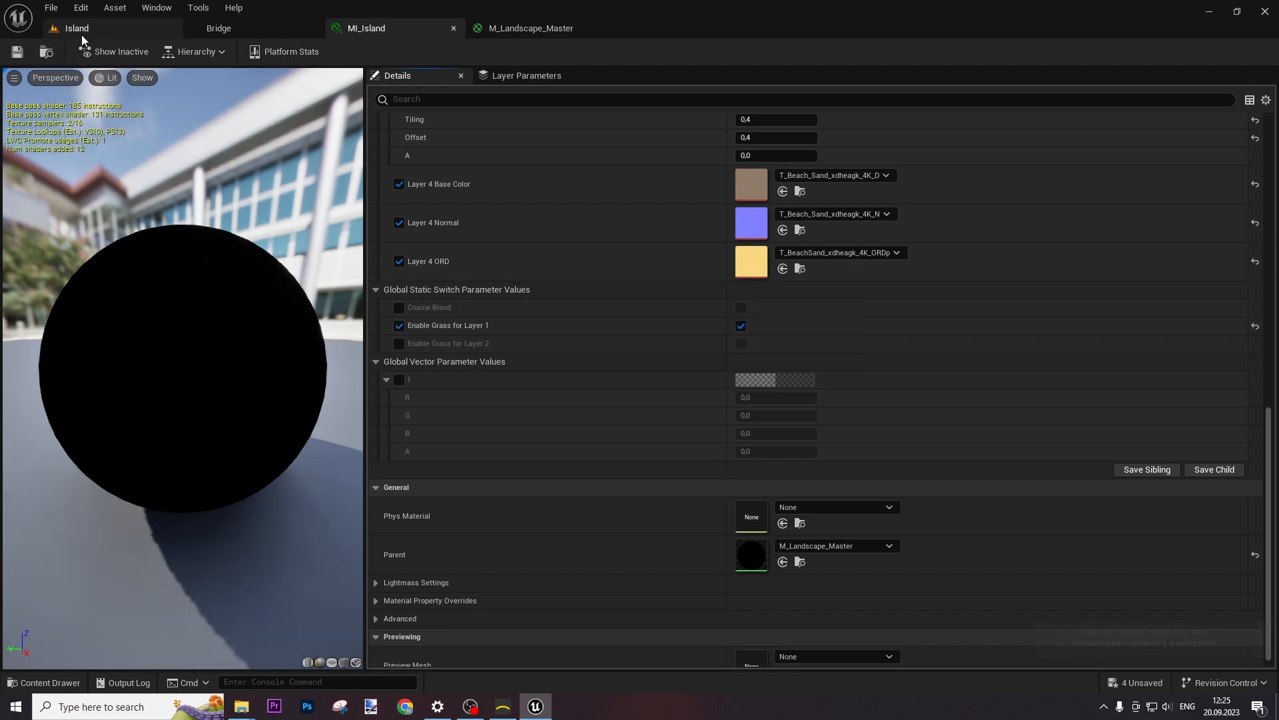
click(77, 28)
Play the level, run the character from the grassy slope down to the beach to examine the grass, and end the preview.
right_drag(671, 308, 671, 366)
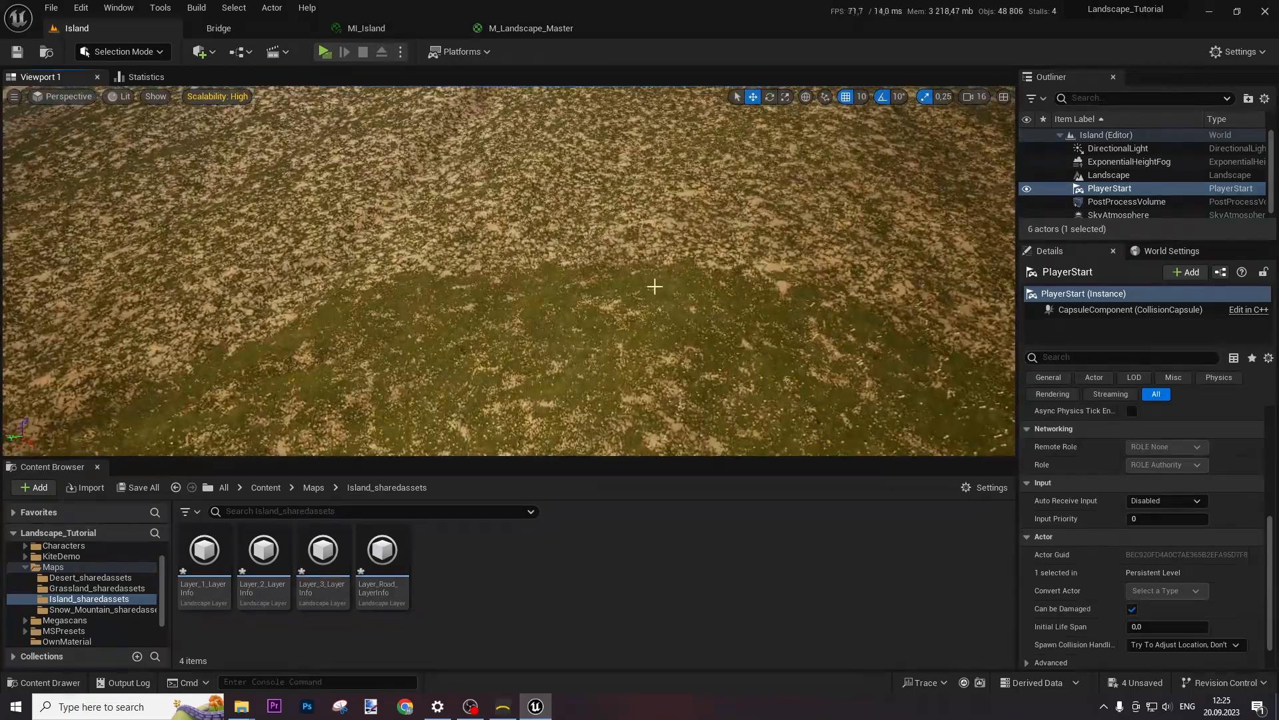
click(324, 52)
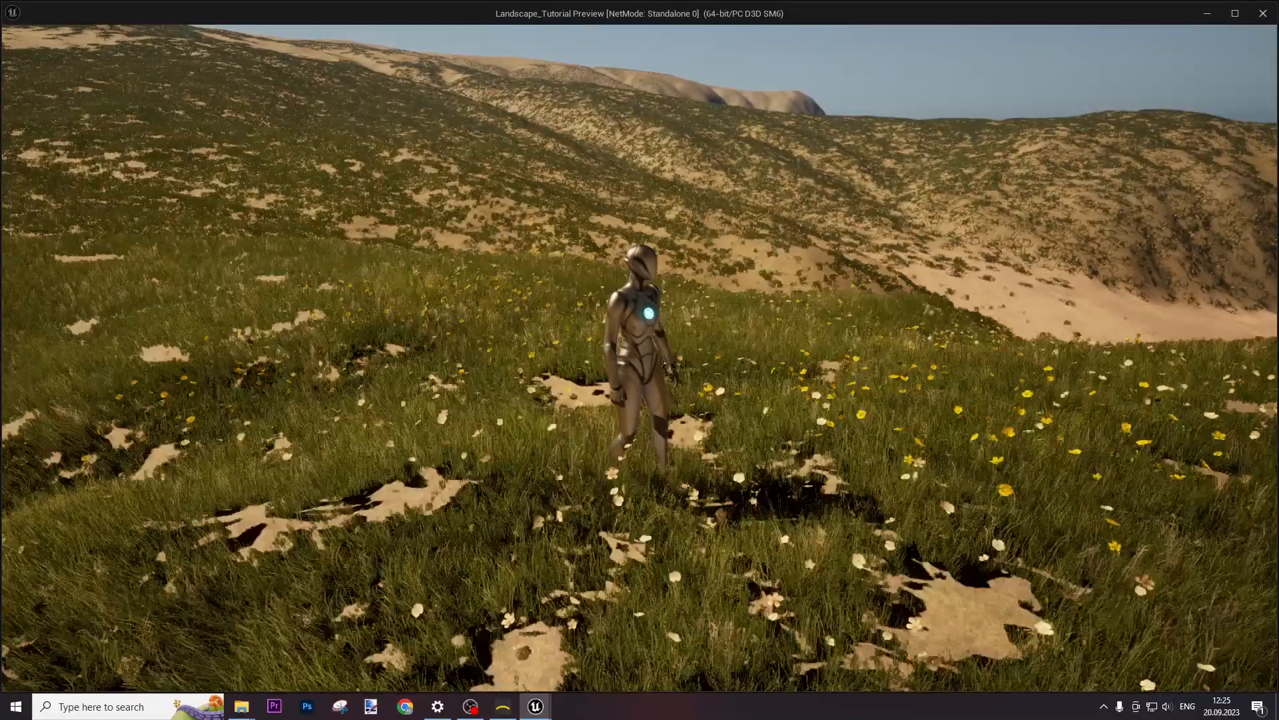
key(w)
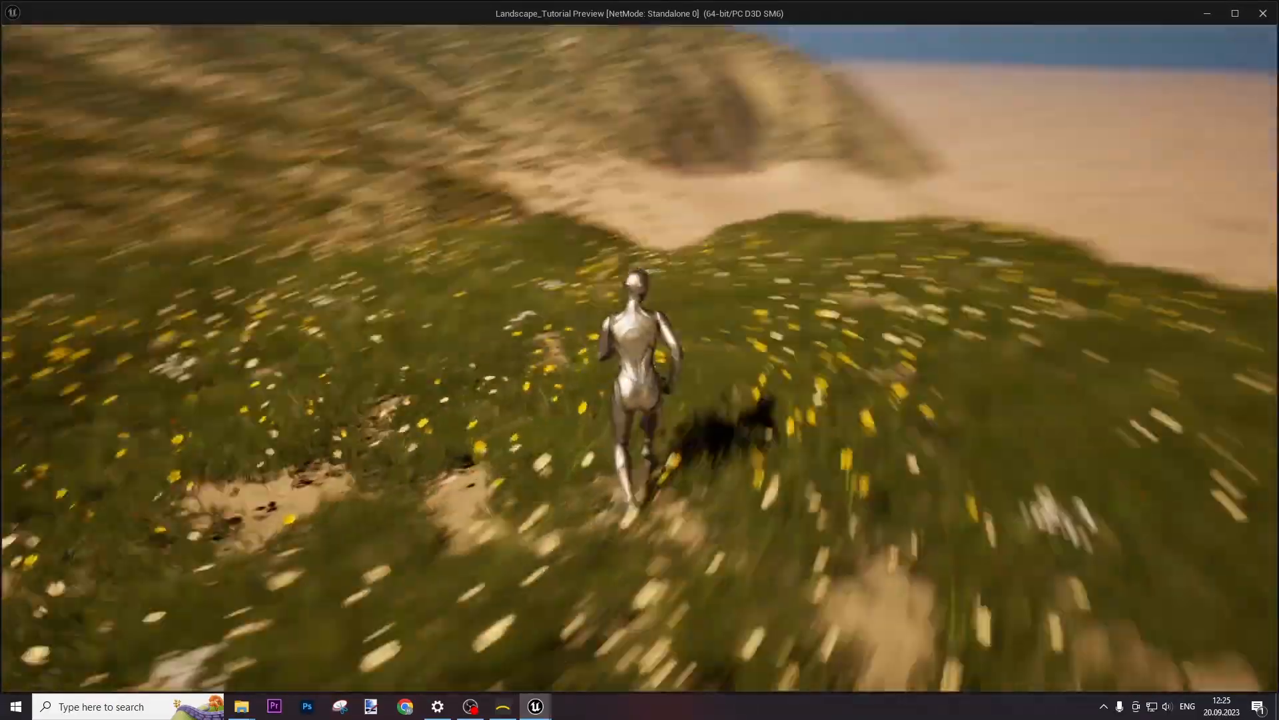
key(space)
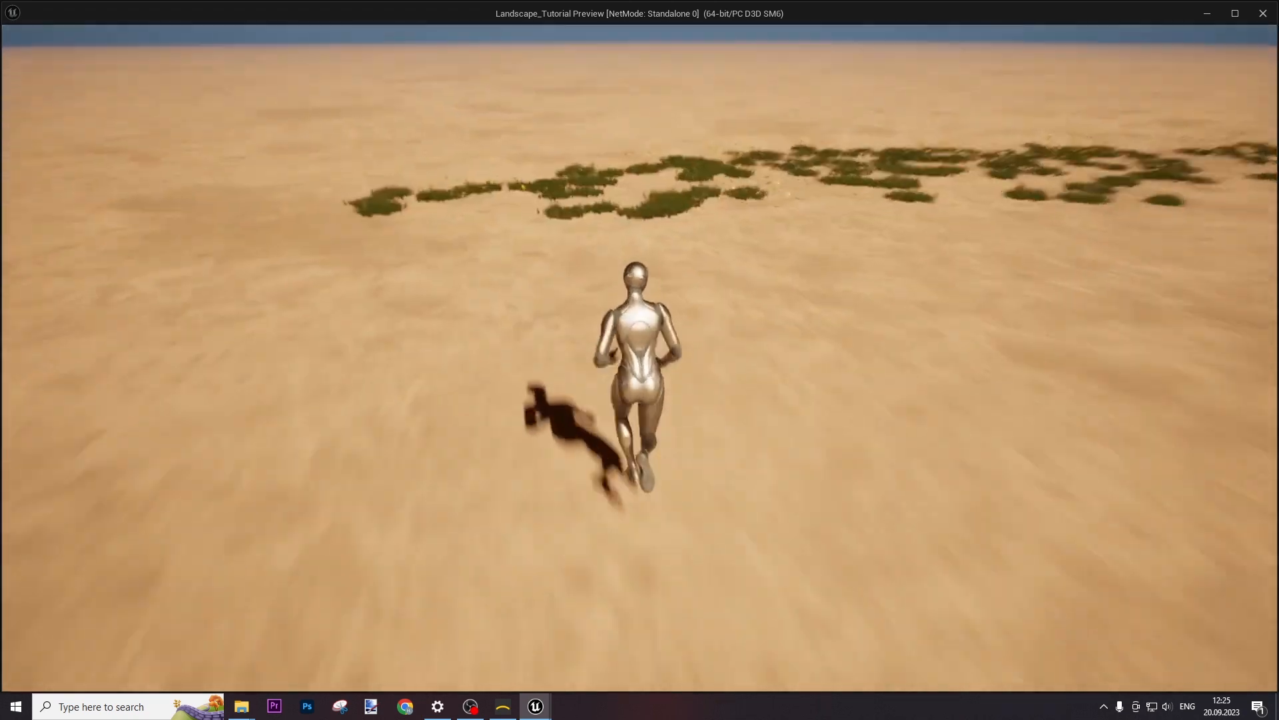
key(Escape)
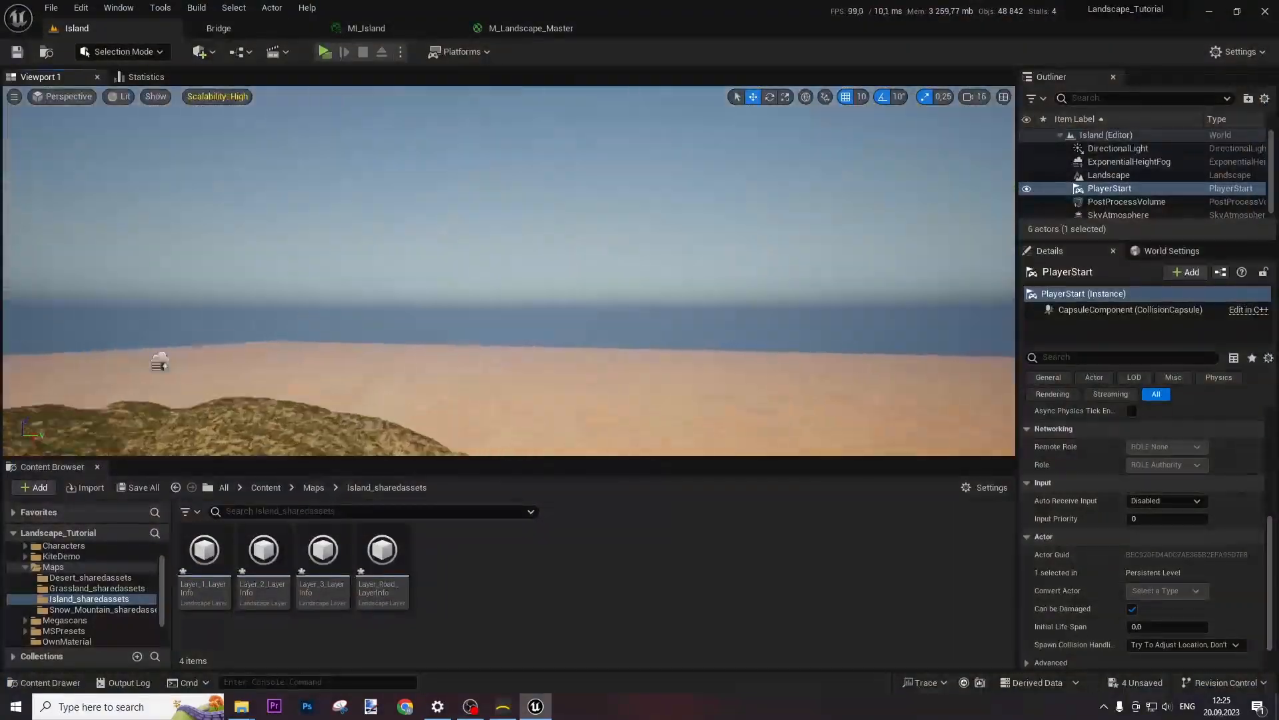
Switch to Landscape Mode and paint Layer Road over the stray grass patches on the beach beside the hills.
right_drag(509, 271, 267, 320)
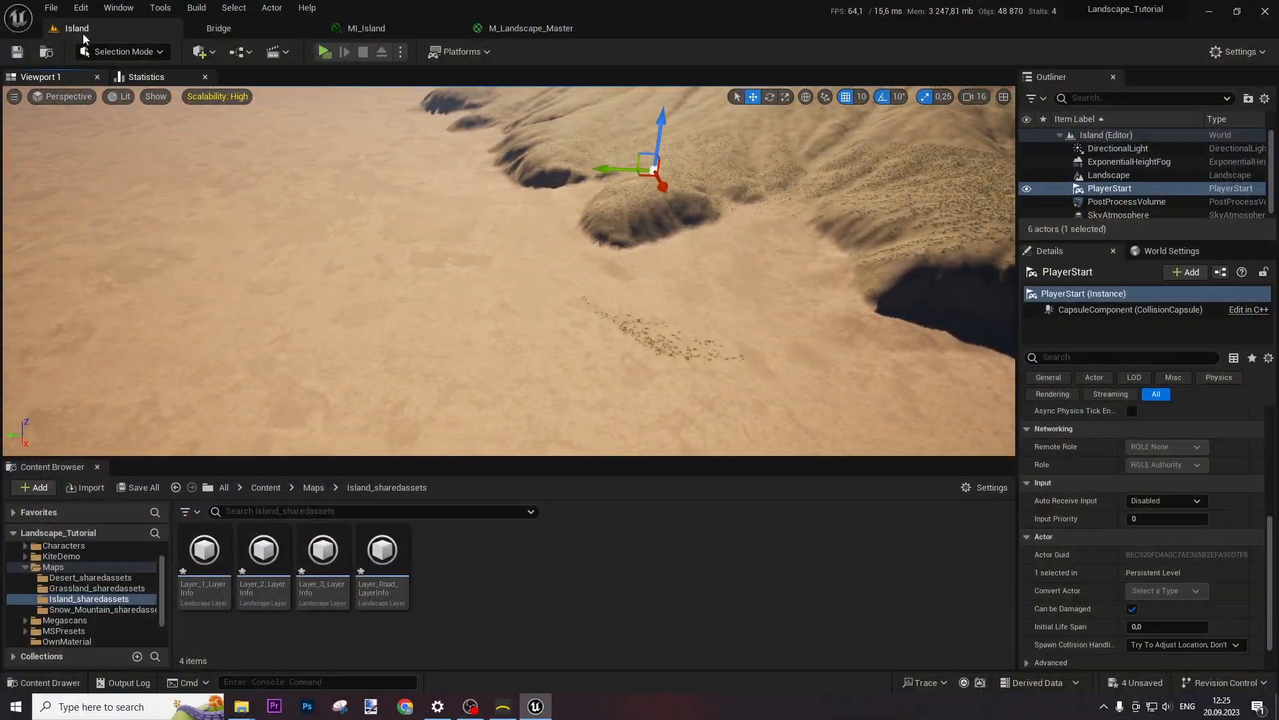
click(118, 53)
click(114, 91)
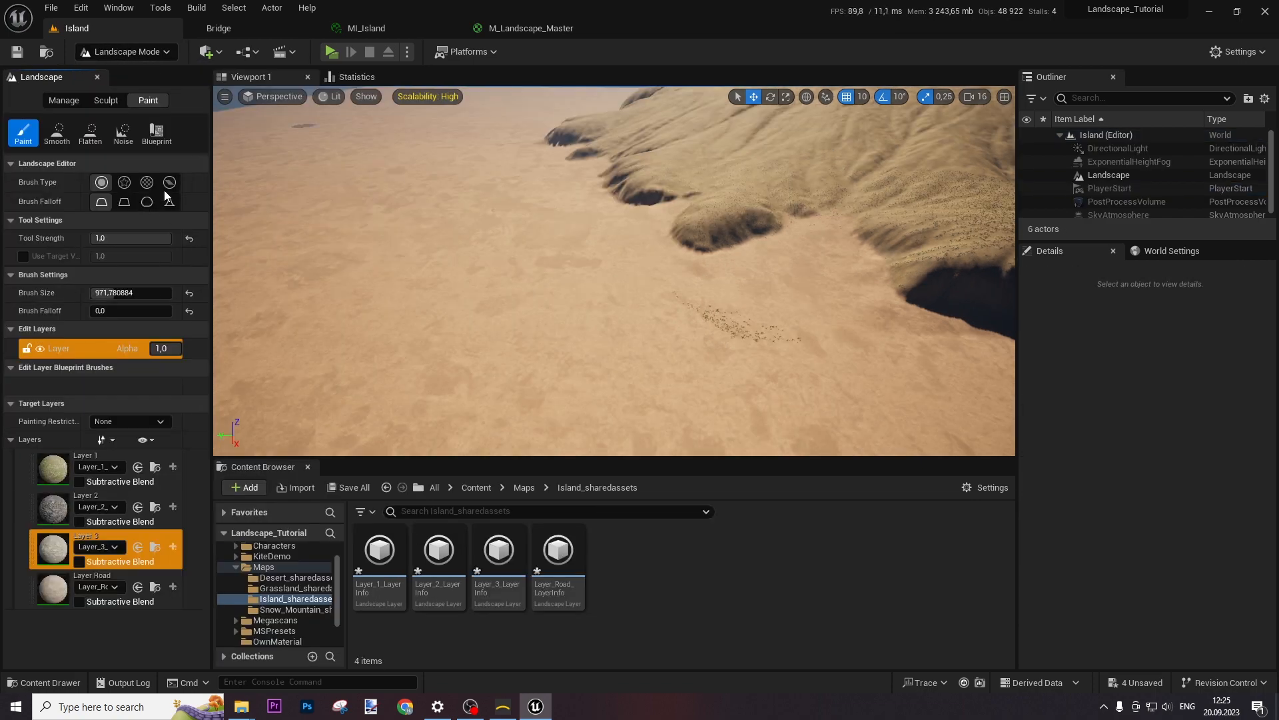
click(49, 593)
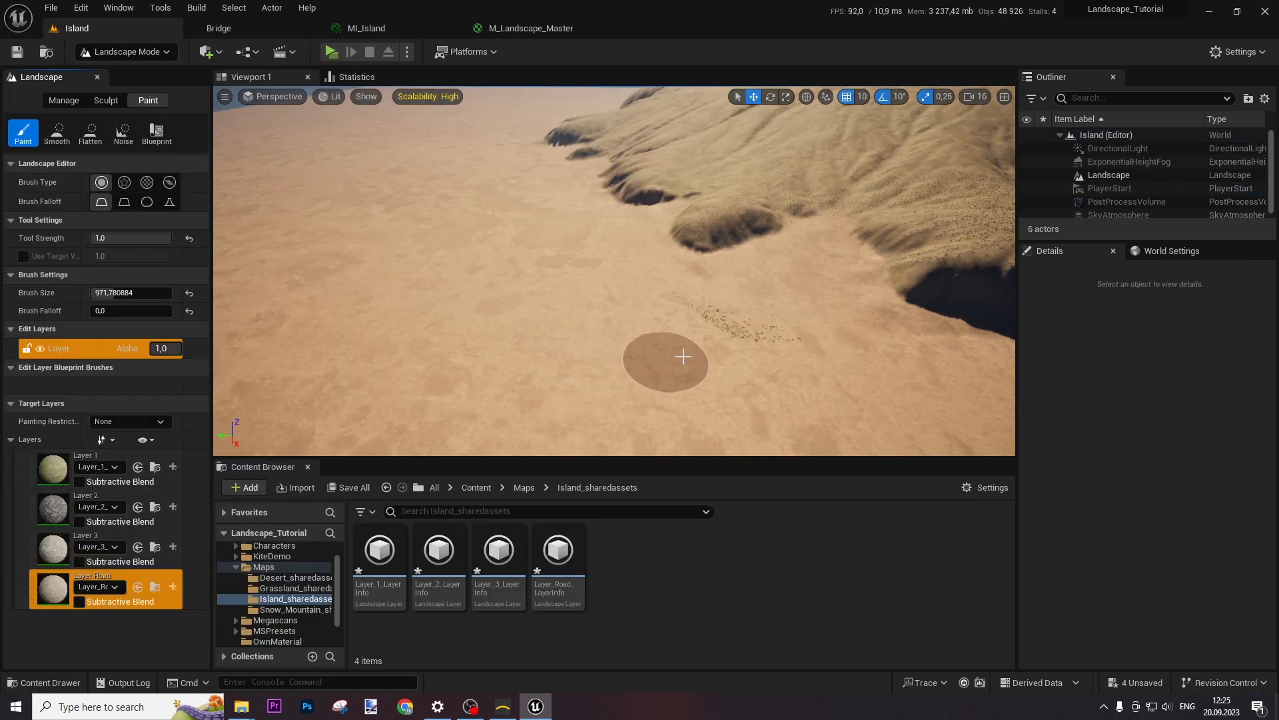
mouse_move(702, 325)
right_down()
mouse_move(766, 333)
mouse_move(703, 324)
right_up()
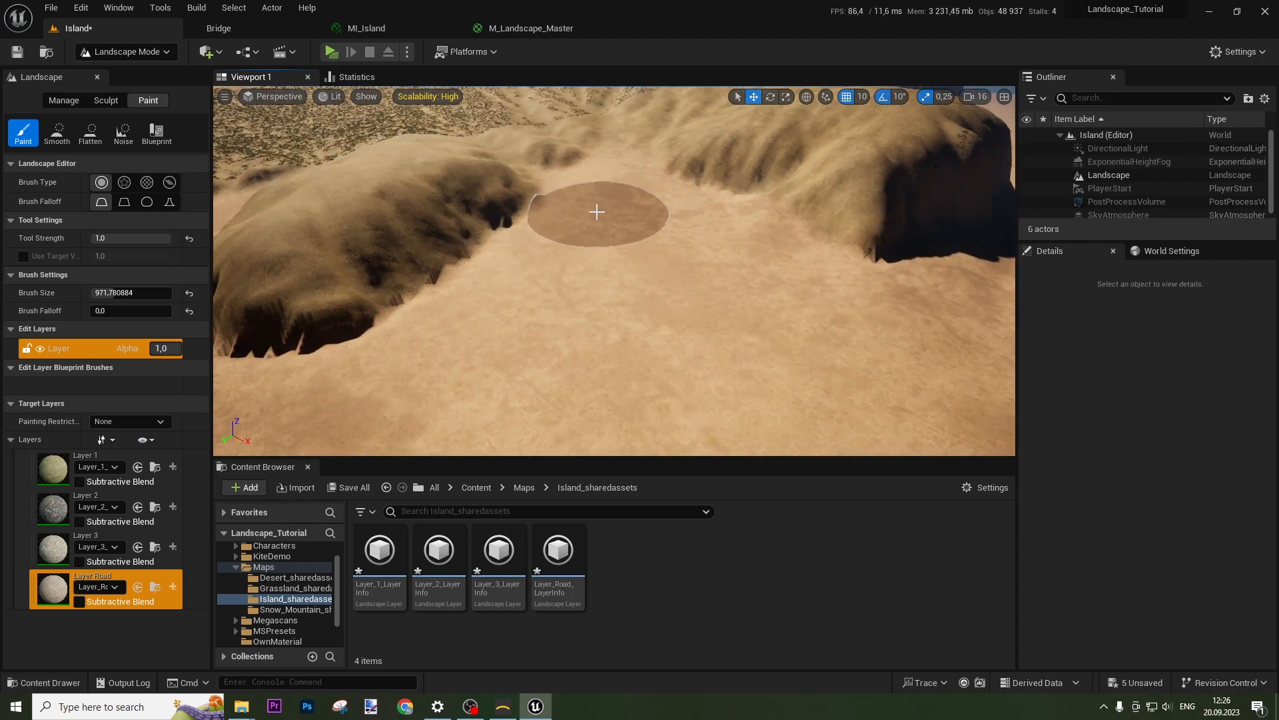
mouse_move(576, 285)
right_down()
mouse_move(686, 314)
mouse_move(620, 333)
mouse_move(661, 301)
right_up()
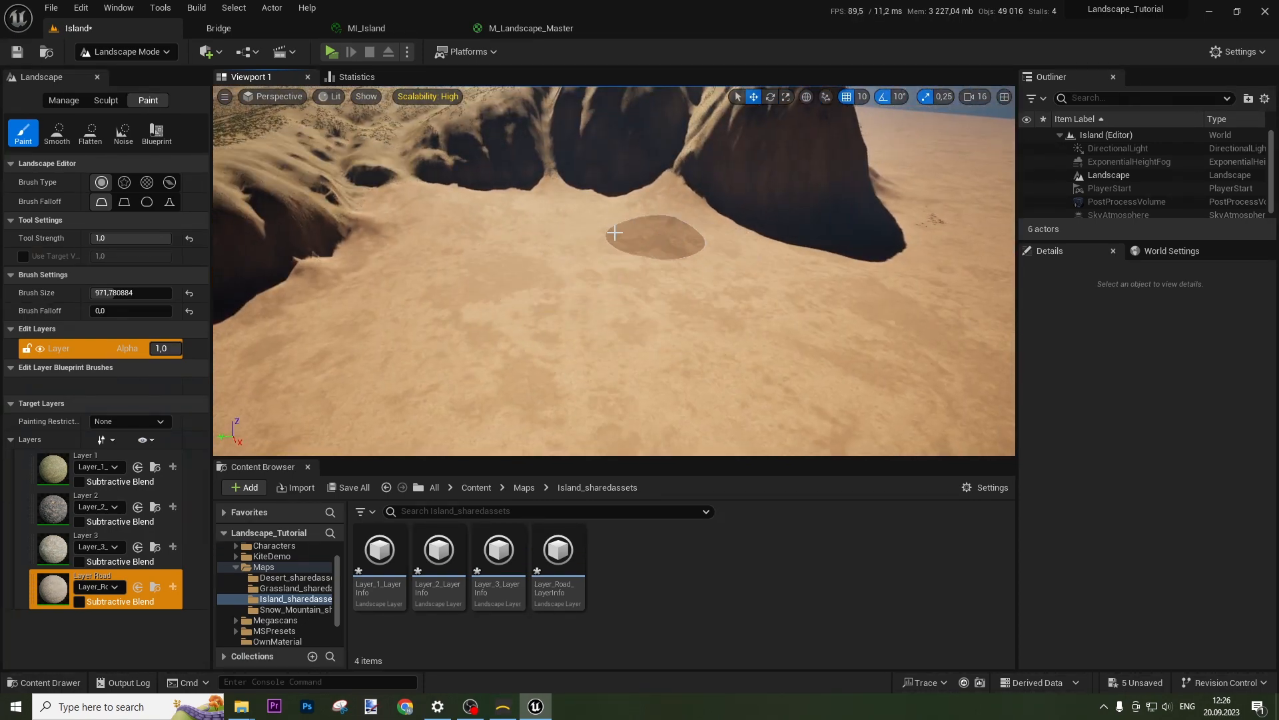
Paint Layer Road over the grass along the base of the cliffs, and undo the last paint stroke.
right_drag(531, 246, 574, 293)
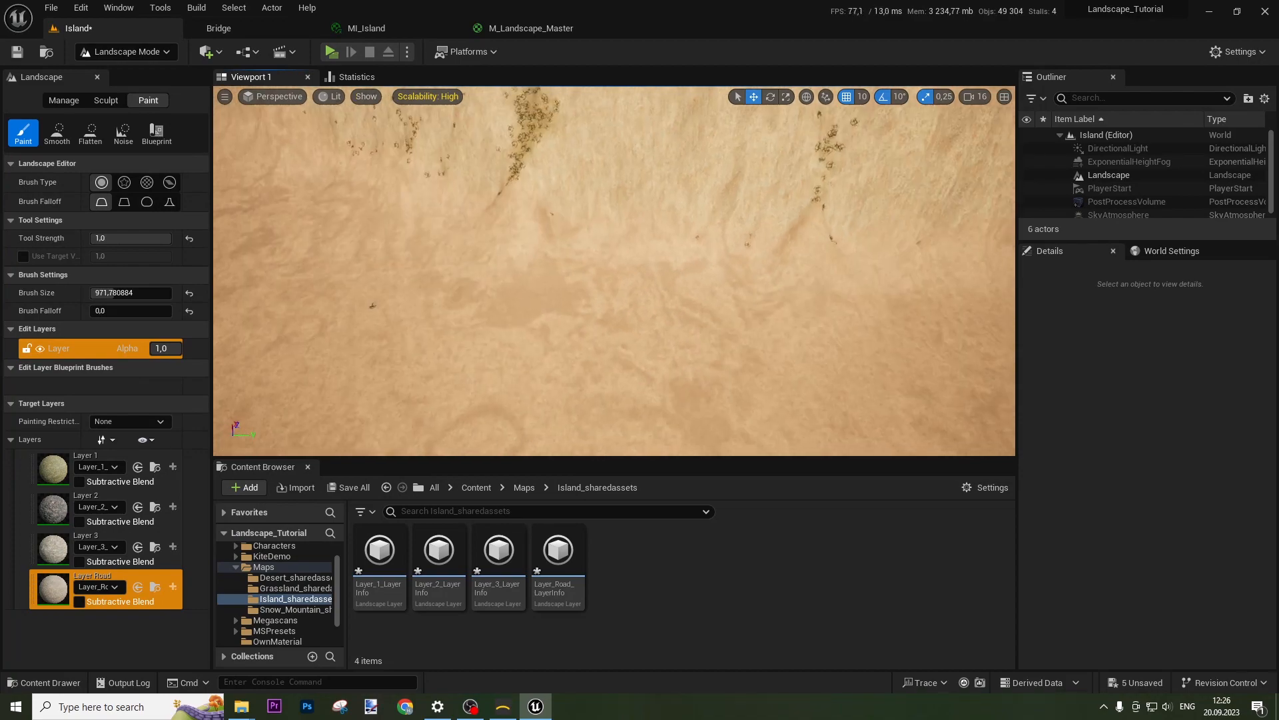
right_drag(614, 271, 766, 256)
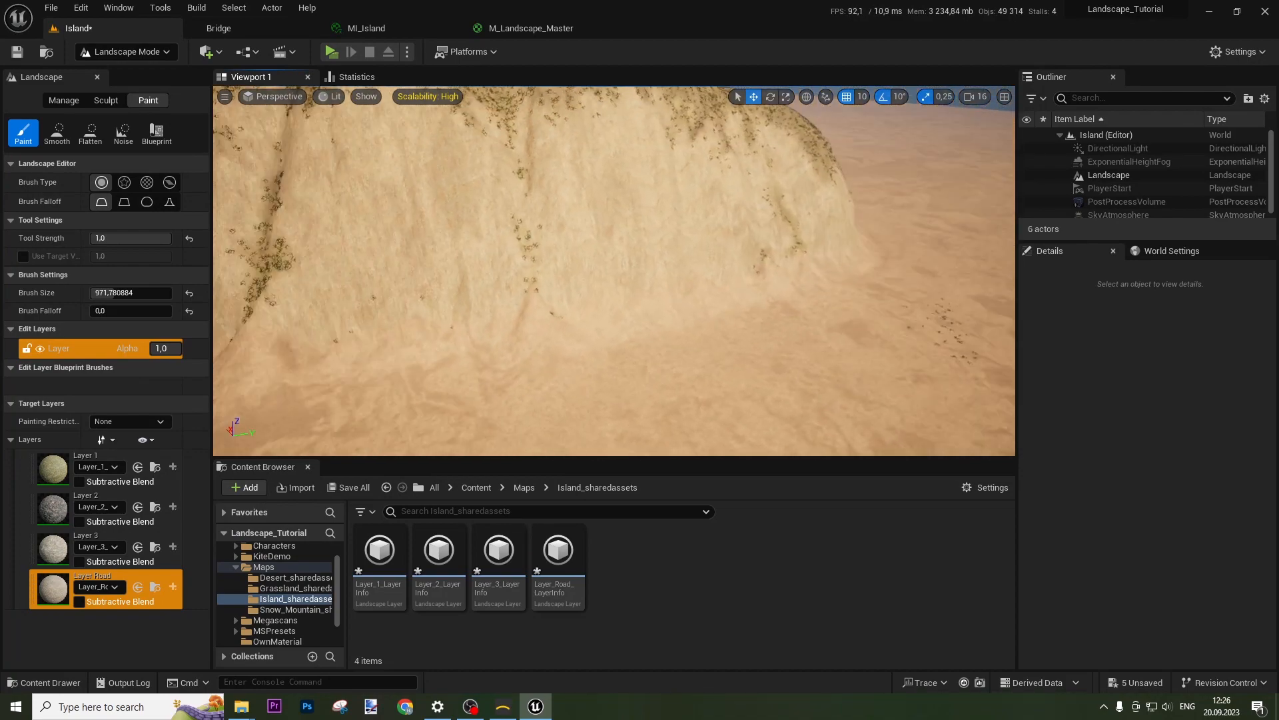
mouse_move(593, 370)
right_down()
mouse_move(673, 365)
mouse_move(687, 406)
right_up()
drag(691, 379, 717, 339)
mouse_move(717, 339)
right_down()
mouse_move(723, 267)
mouse_move(567, 380)
mouse_move(580, 353)
right_up()
mouse_move(730, 201)
right_down()
mouse_move(726, 250)
mouse_move(553, 223)
mouse_move(740, 224)
mouse_move(773, 177)
mouse_move(647, 207)
right_up()
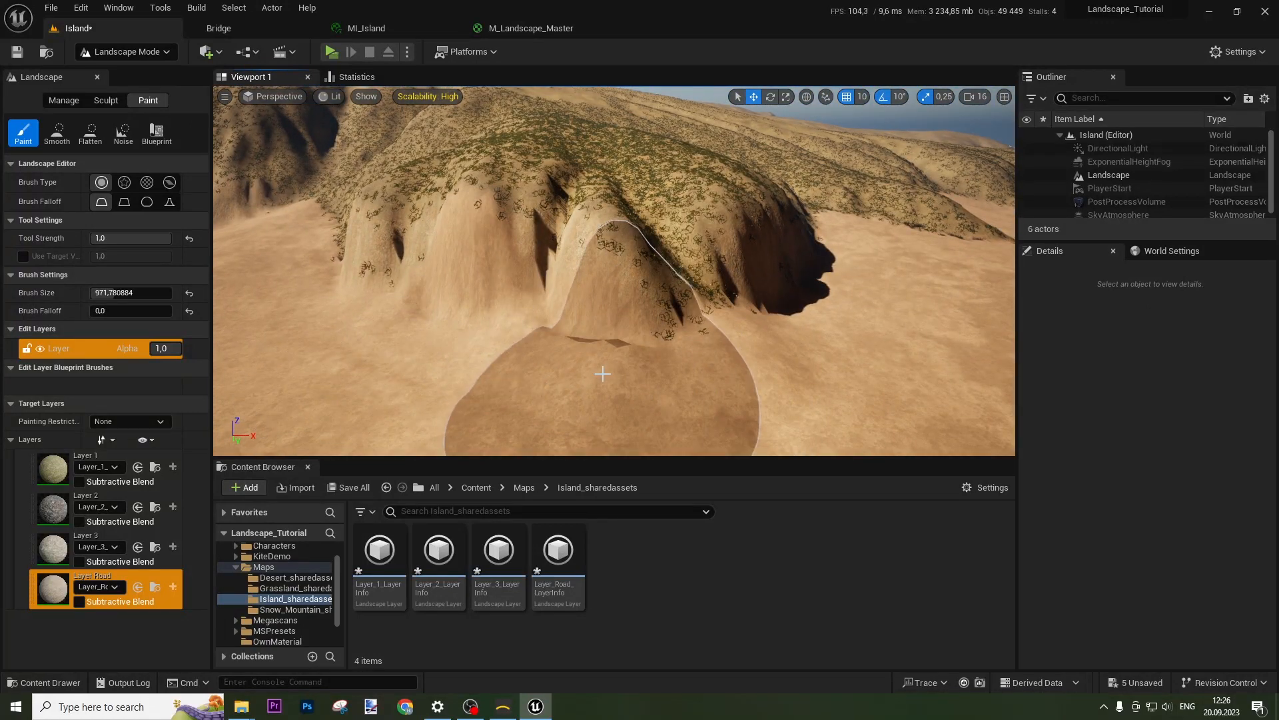
key(ctrl+z)
Reduce the brush size to 597.91687 and paint Layer Road along the sandy edge at the foot of the cliffs.
right_drag(650, 379, 655, 335)
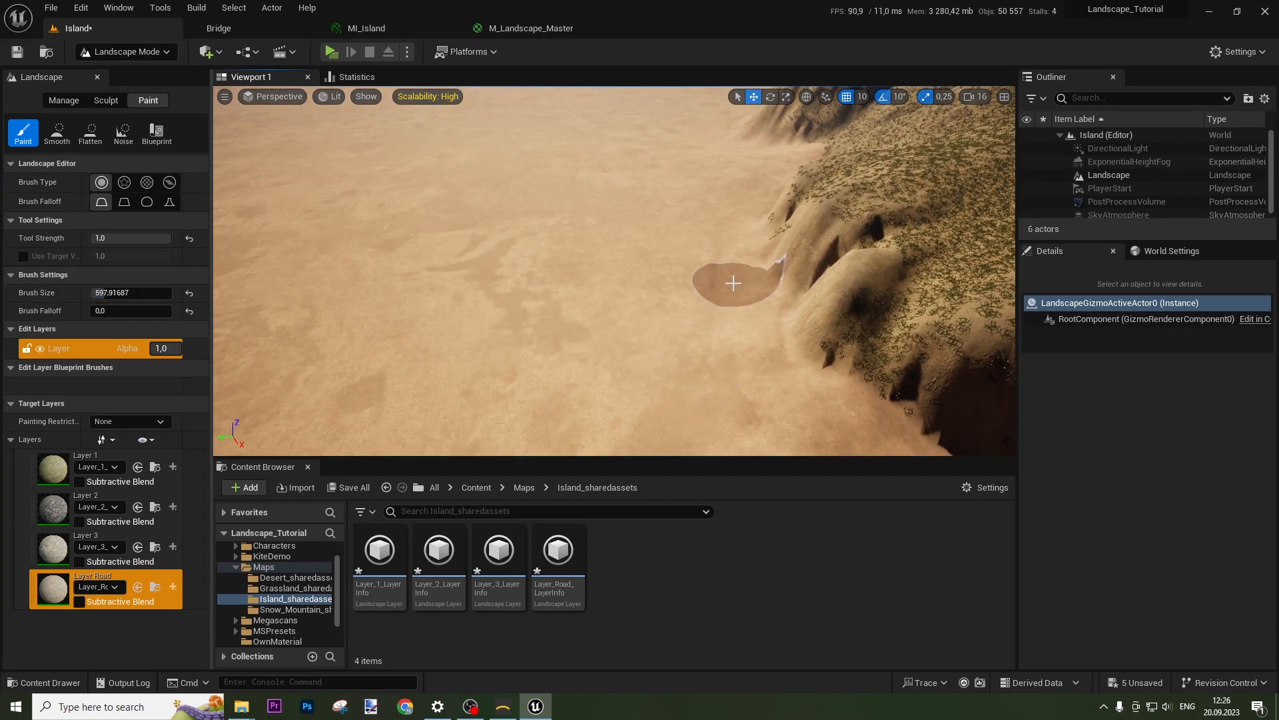
right_drag(713, 252, 853, 258)
right_drag(720, 353, 722, 360)
mouse_move(723, 360)
mouse_down()
mouse_move(748, 311)
mouse_move(822, 242)
mouse_move(913, 199)
mouse_up()
mouse_move(815, 302)
right_down()
mouse_move(860, 300)
mouse_move(847, 283)
mouse_move(815, 302)
right_up()
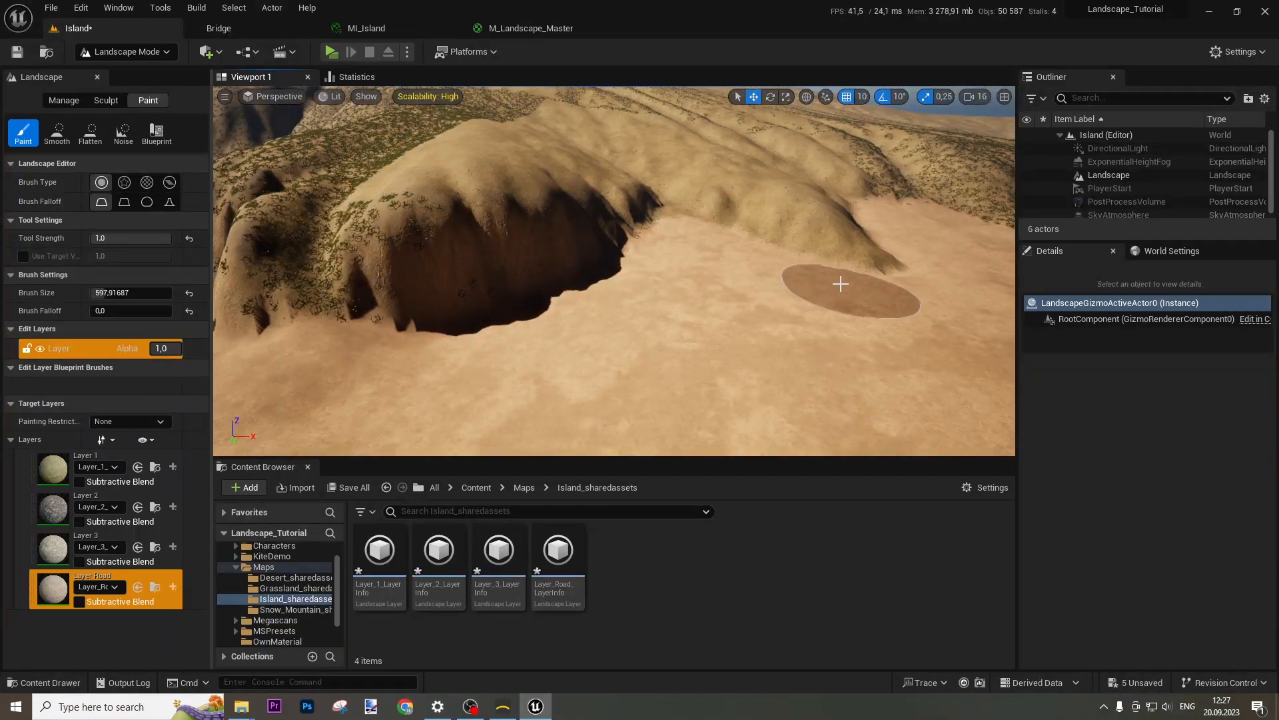
right_drag(859, 288, 871, 306)
right_drag(659, 373, 659, 373)
Continue painting Layer Road over the remaining grass in the sandy coves and around the headlands of the coast.
key(s)
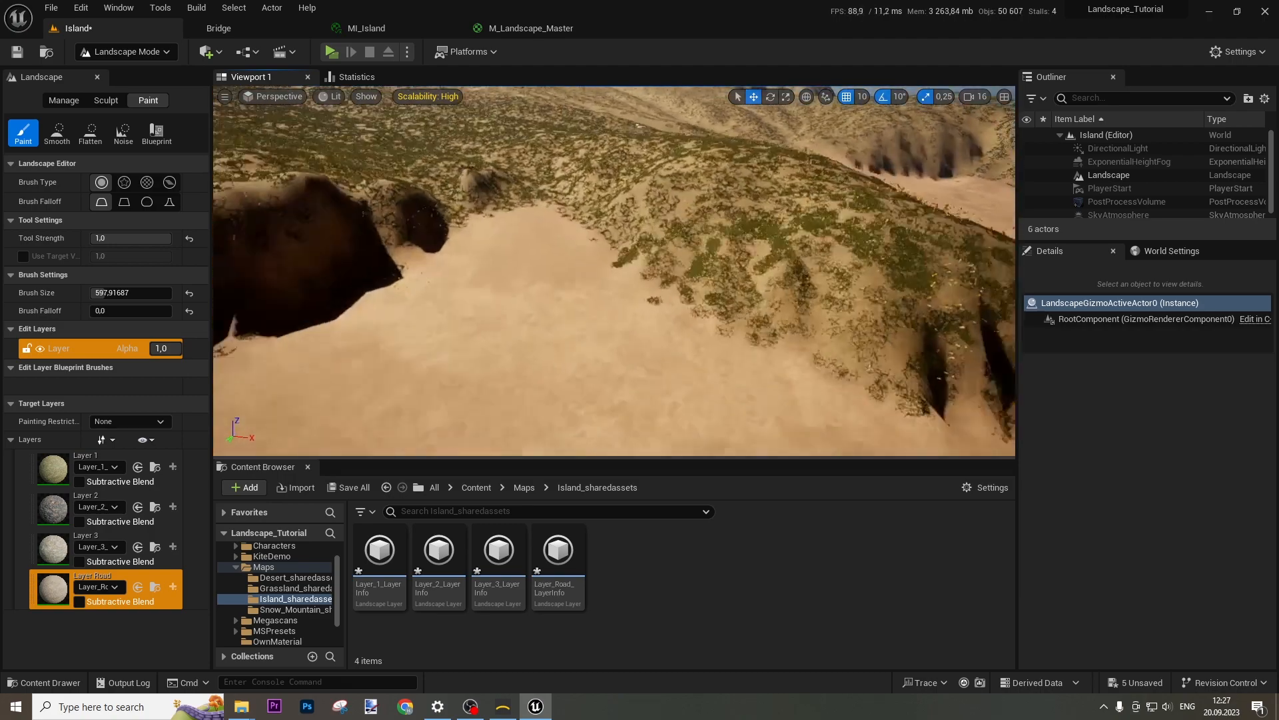
right_drag(614, 280, 615, 271)
key(s)
key(w)
mouse_move(589, 400)
right_down()
mouse_move(589, 430)
mouse_move(616, 354)
right_up()
key(s)
key(s)
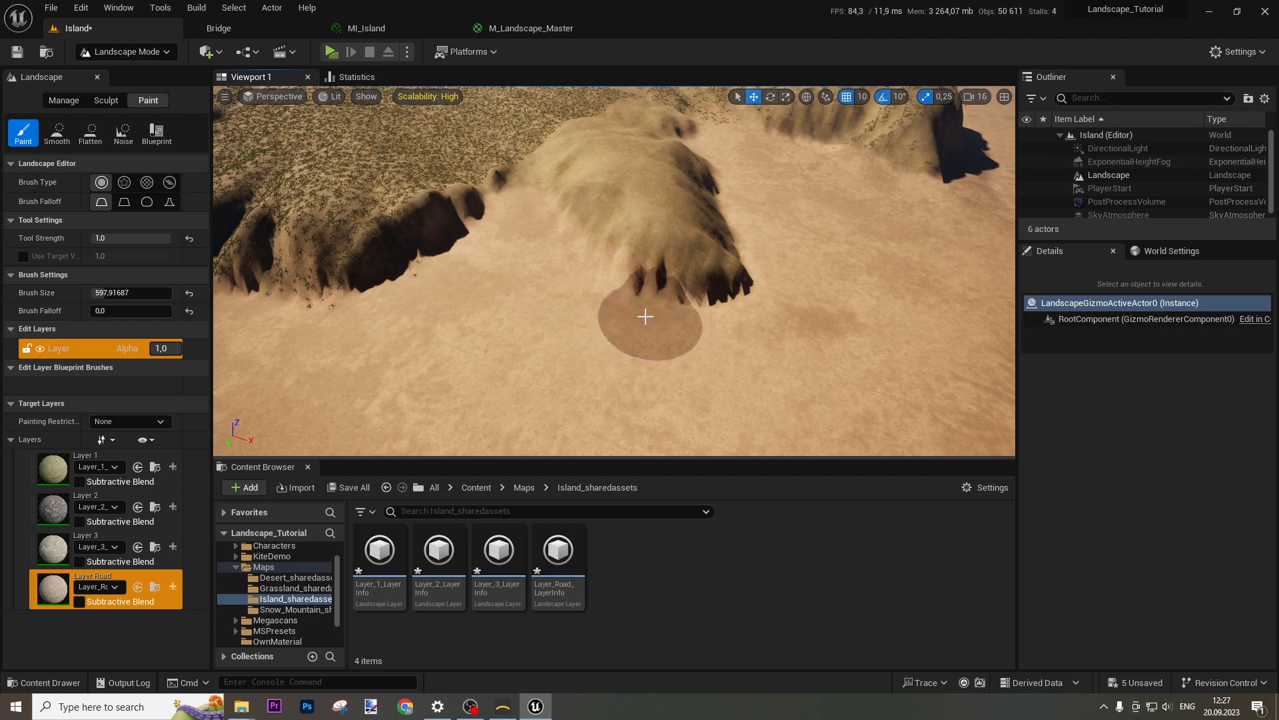
mouse_move(824, 288)
right_down()
mouse_move(824, 252)
mouse_move(824, 294)
mouse_move(843, 317)
mouse_move(879, 287)
mouse_move(867, 340)
mouse_move(723, 266)
right_up()
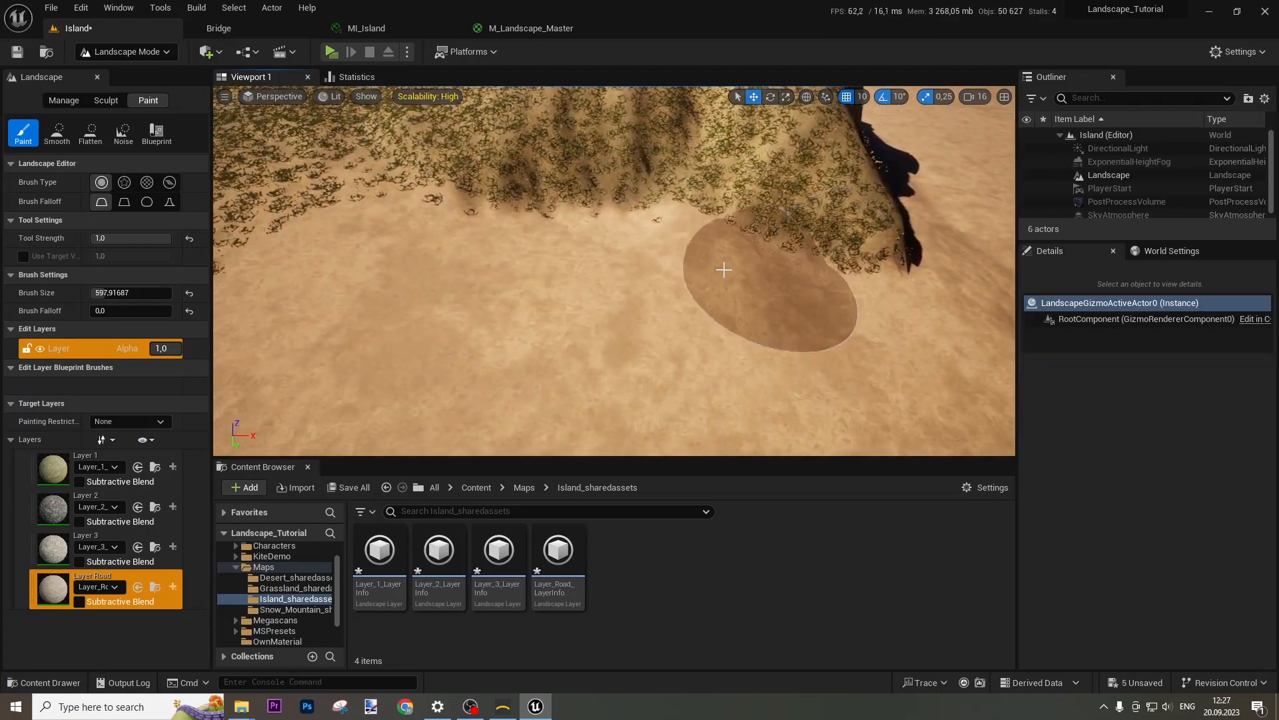
right_drag(810, 345, 787, 354)
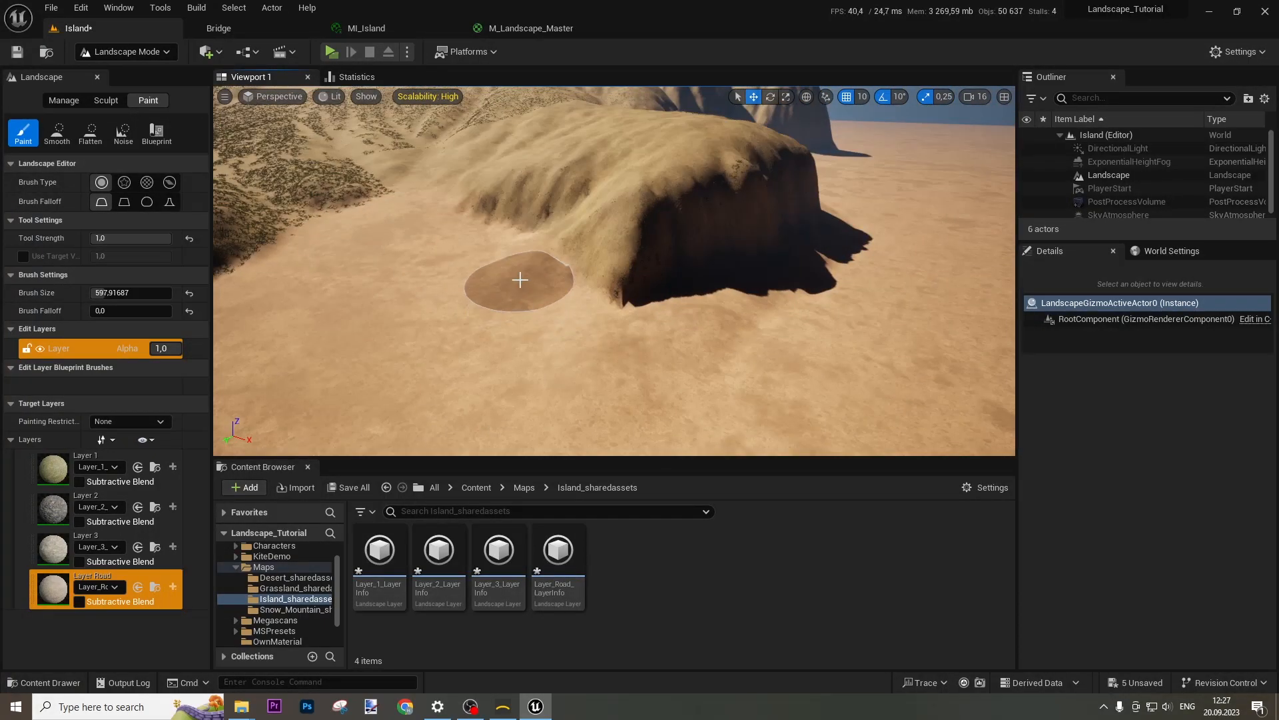
mouse_move(629, 331)
right_down()
mouse_move(593, 320)
mouse_move(603, 333)
right_up()
Switch the editor to Selection Mode and save the Island level.
click(155, 54)
click(149, 70)
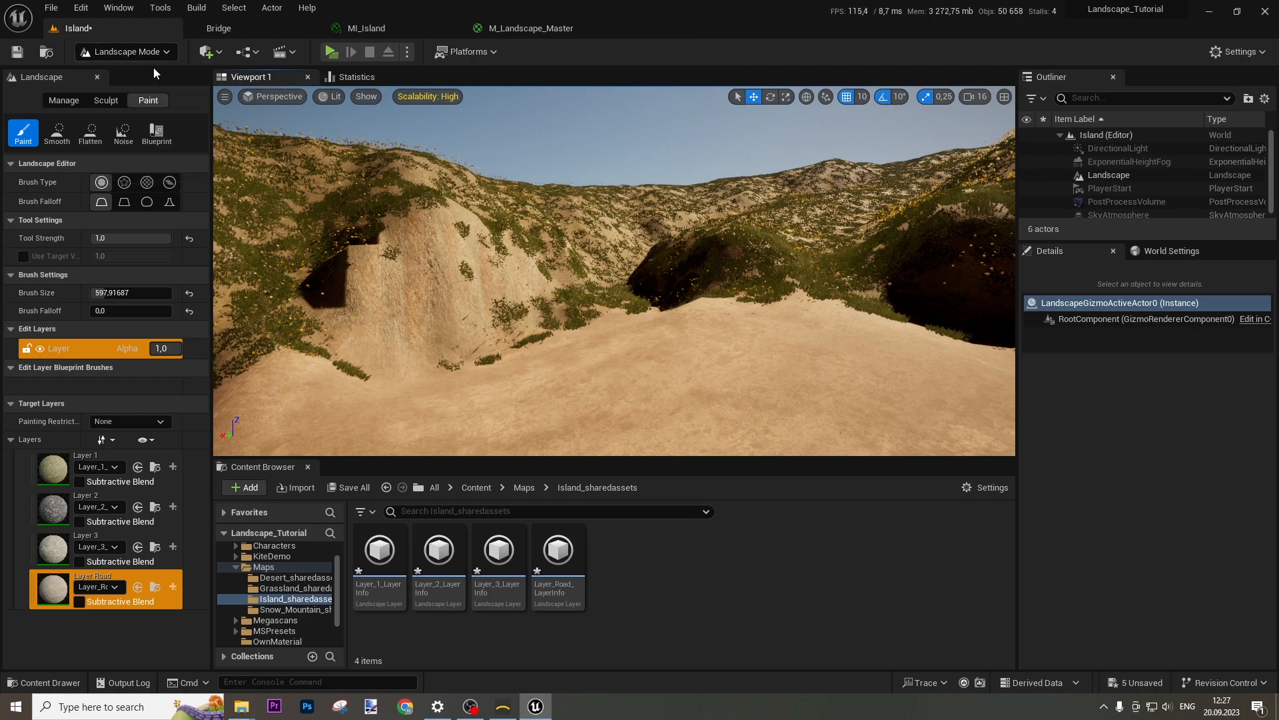
click(18, 54)
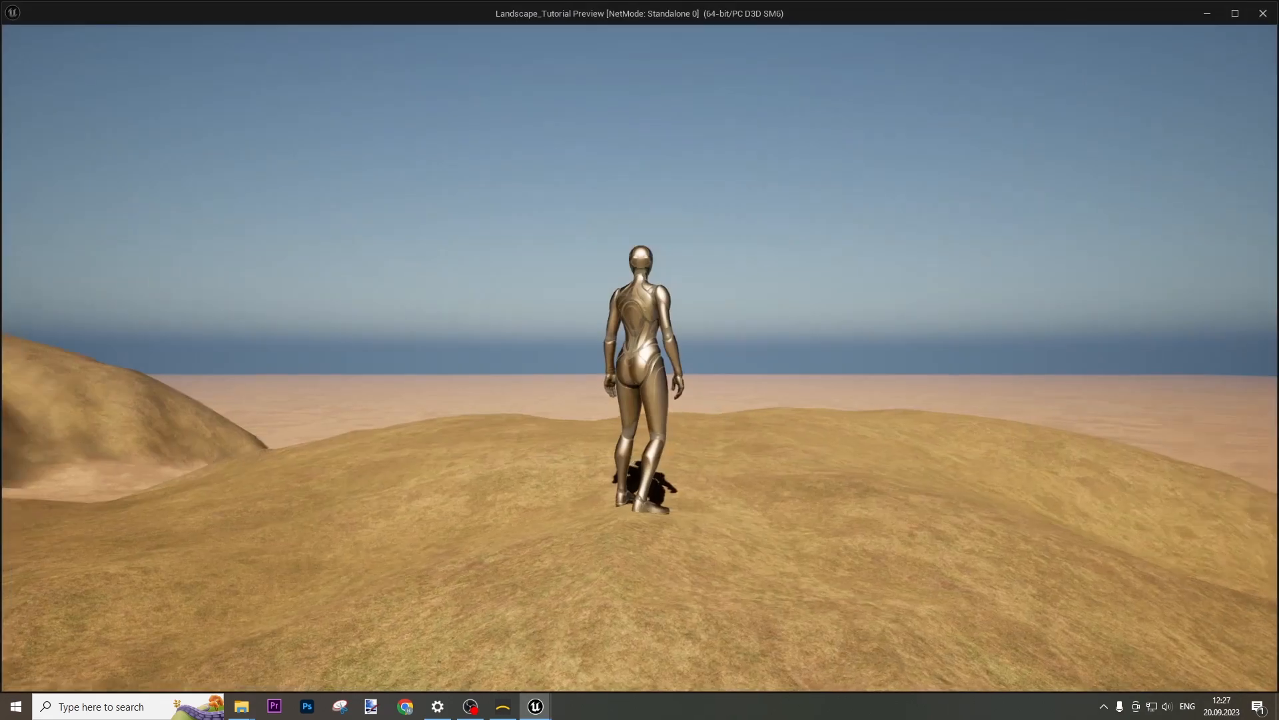
Run the character across the repainted beach and grassy hills in the play preview to examine the result, and end the preview.
key(w)
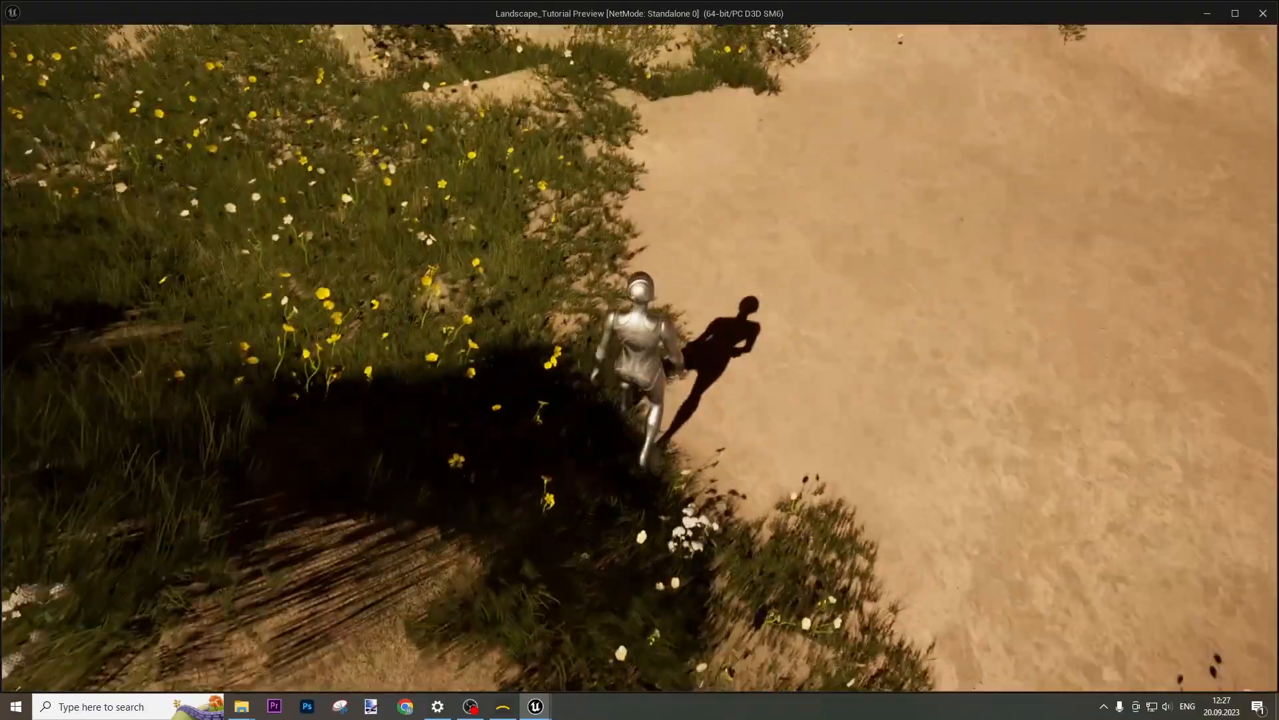
key(s)
key(w)
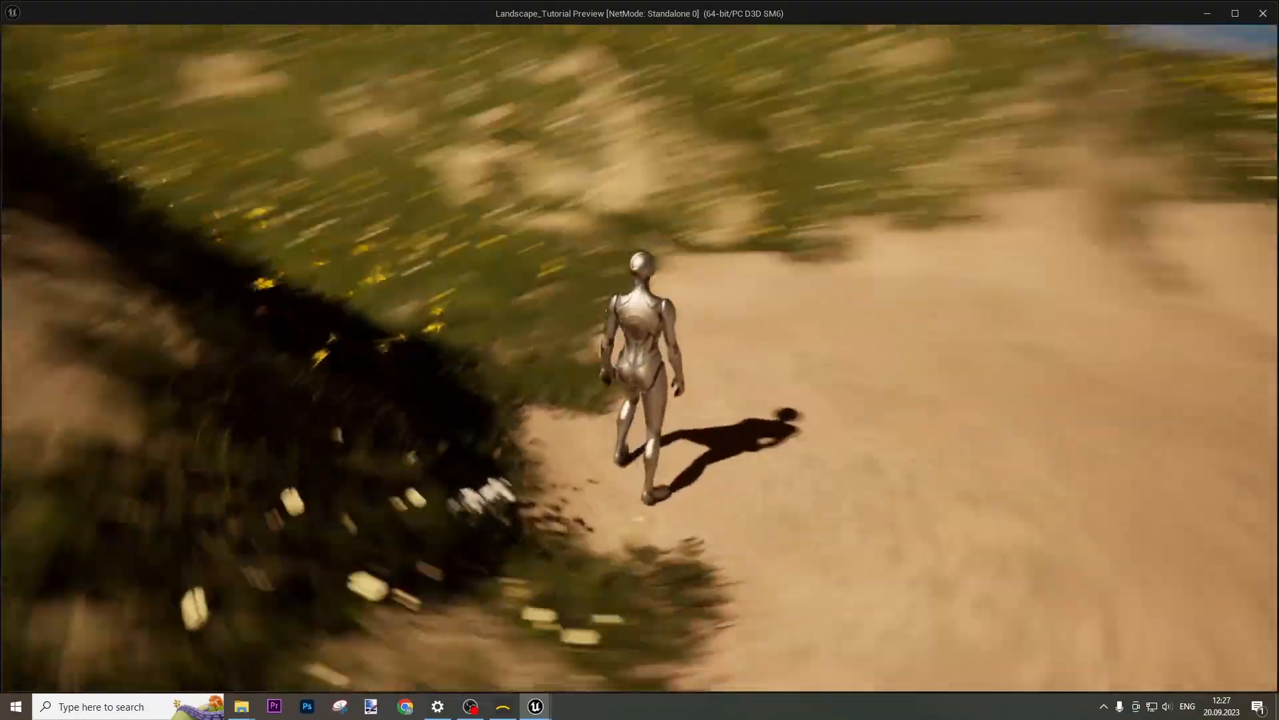
key(w)
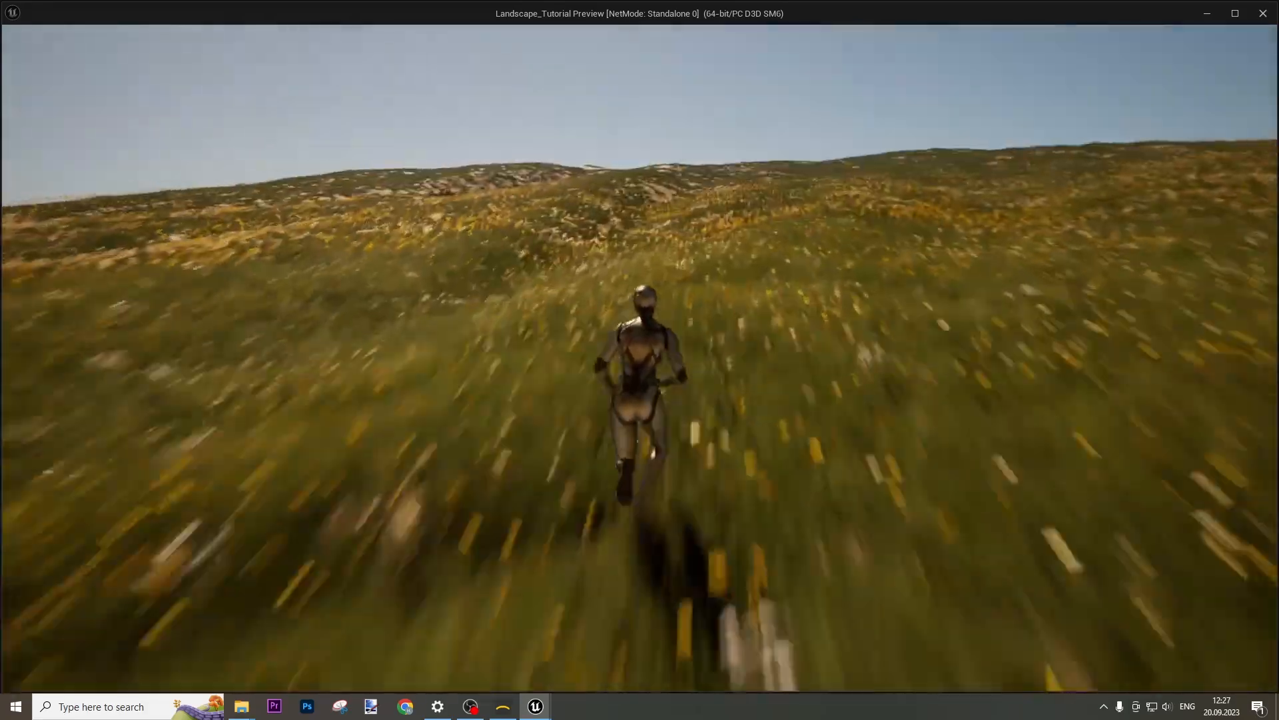
key(a)
key(d)
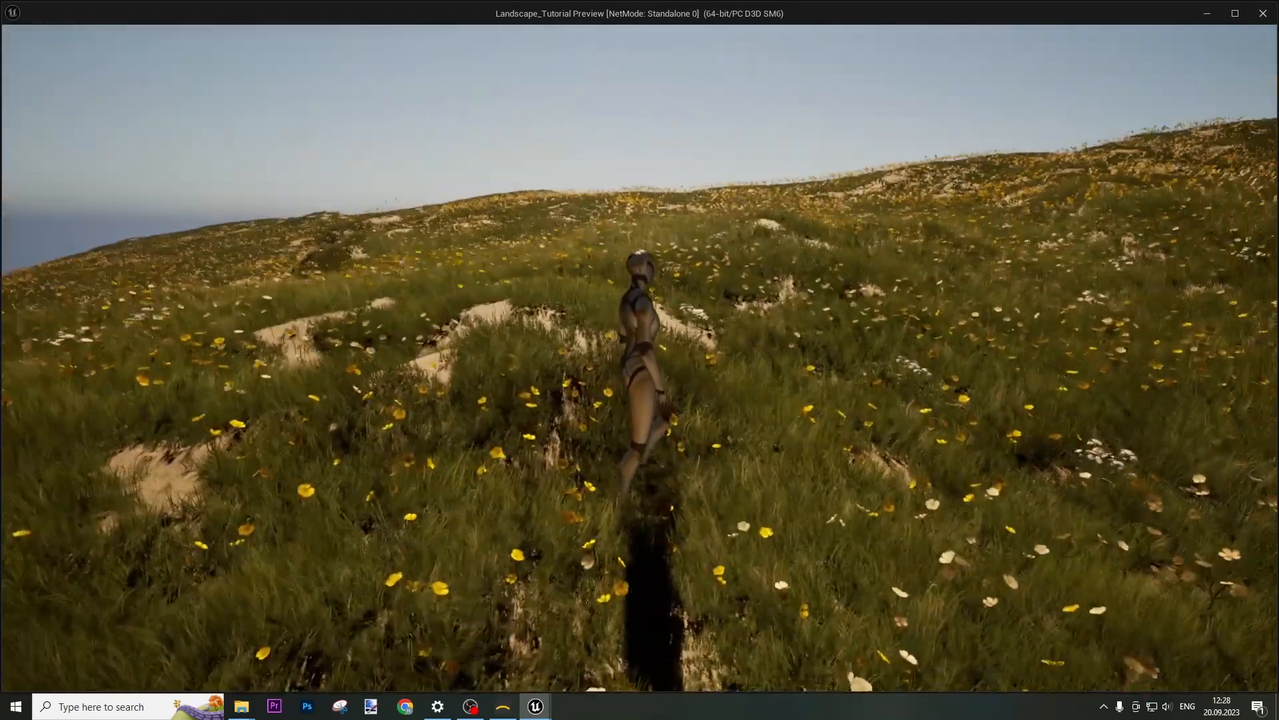
key(a)
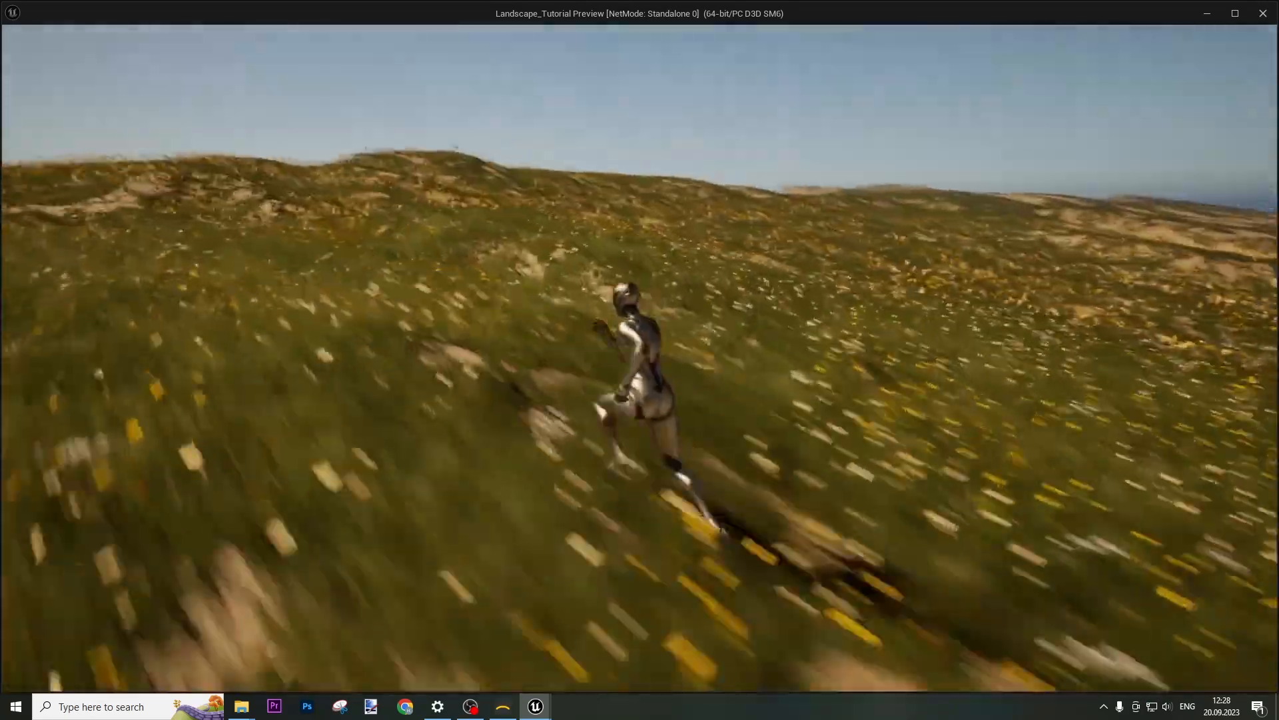
key(w)
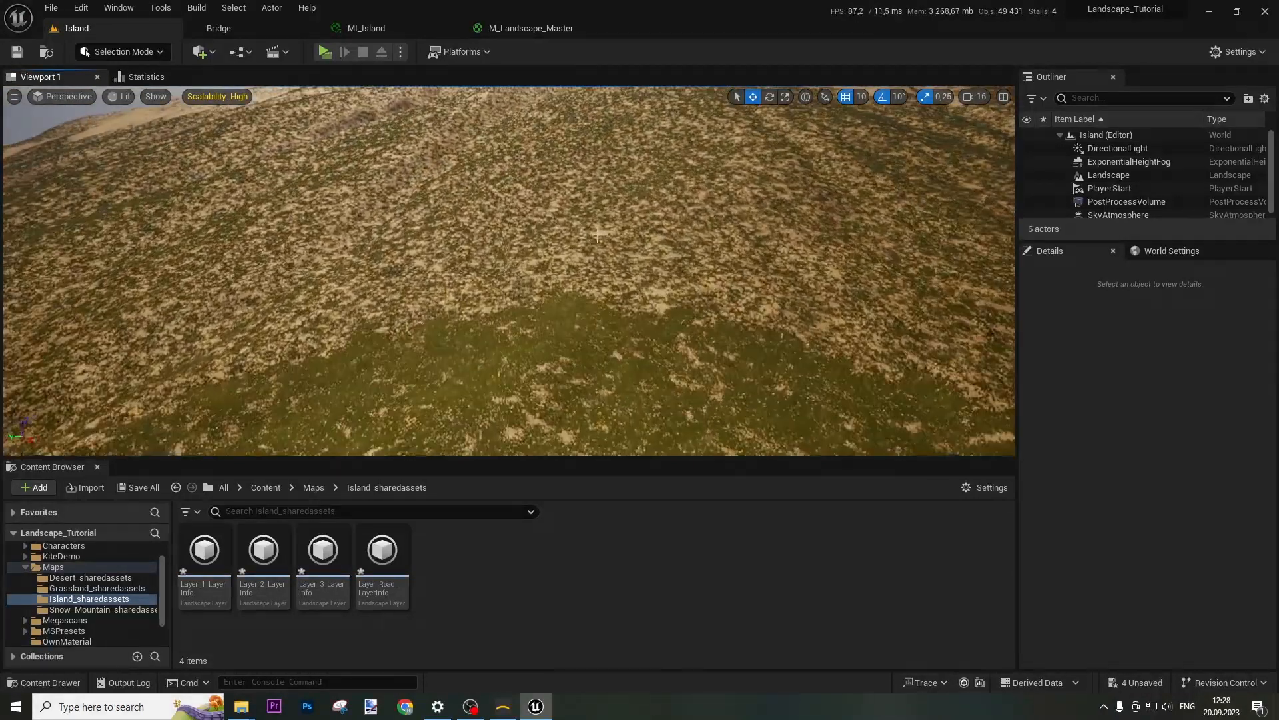
click(211, 52)
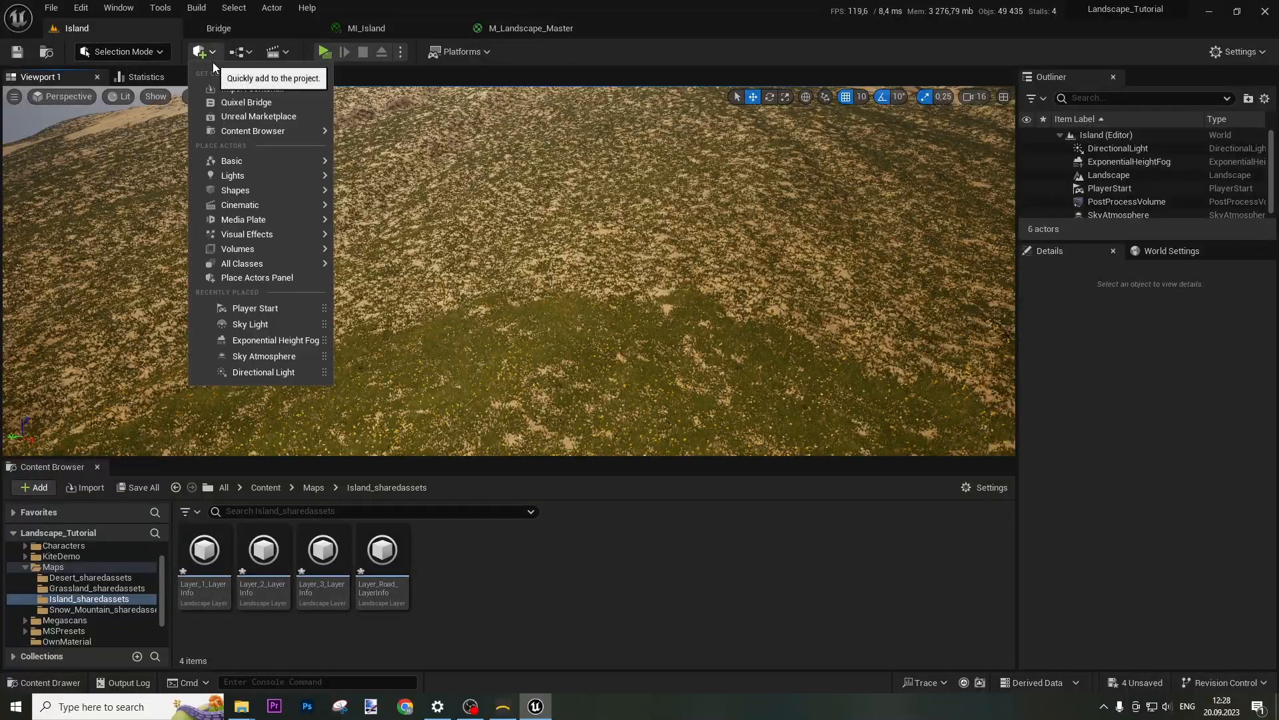
mouse_move(250, 264)
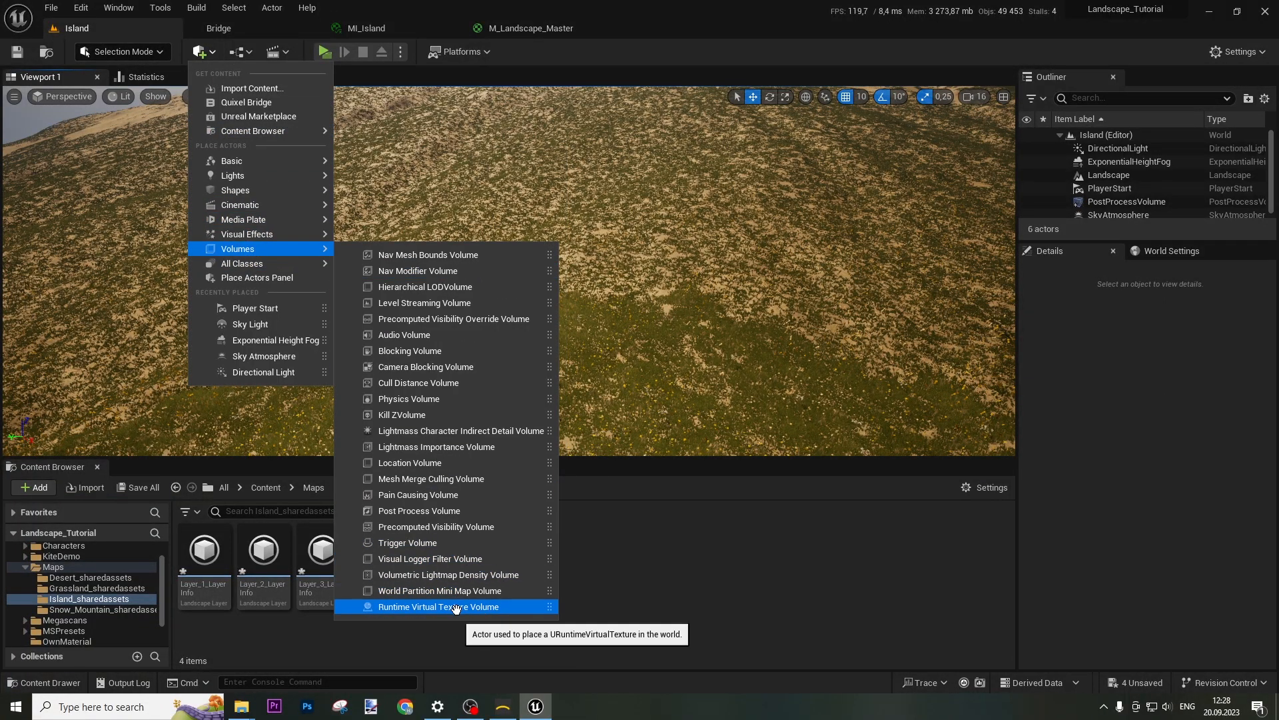
click(719, 541)
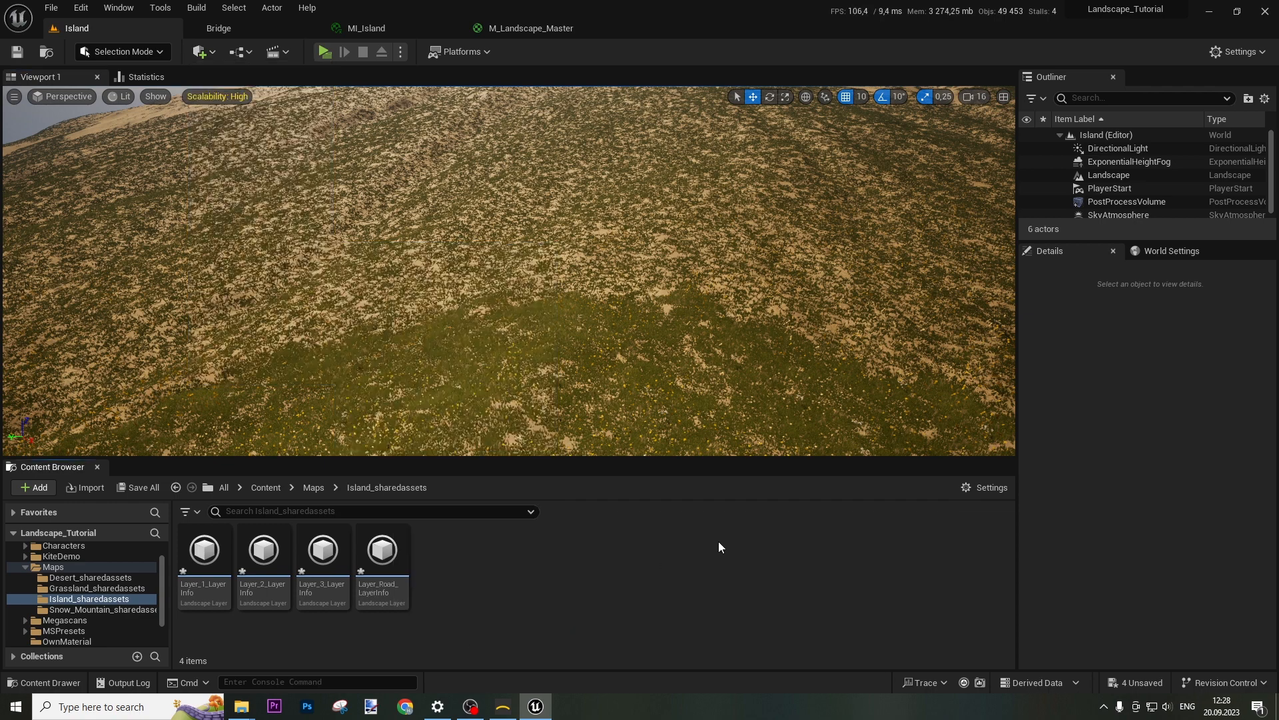
Enable the experimental Water plugin for the project and restart the editor.
click(89, 9)
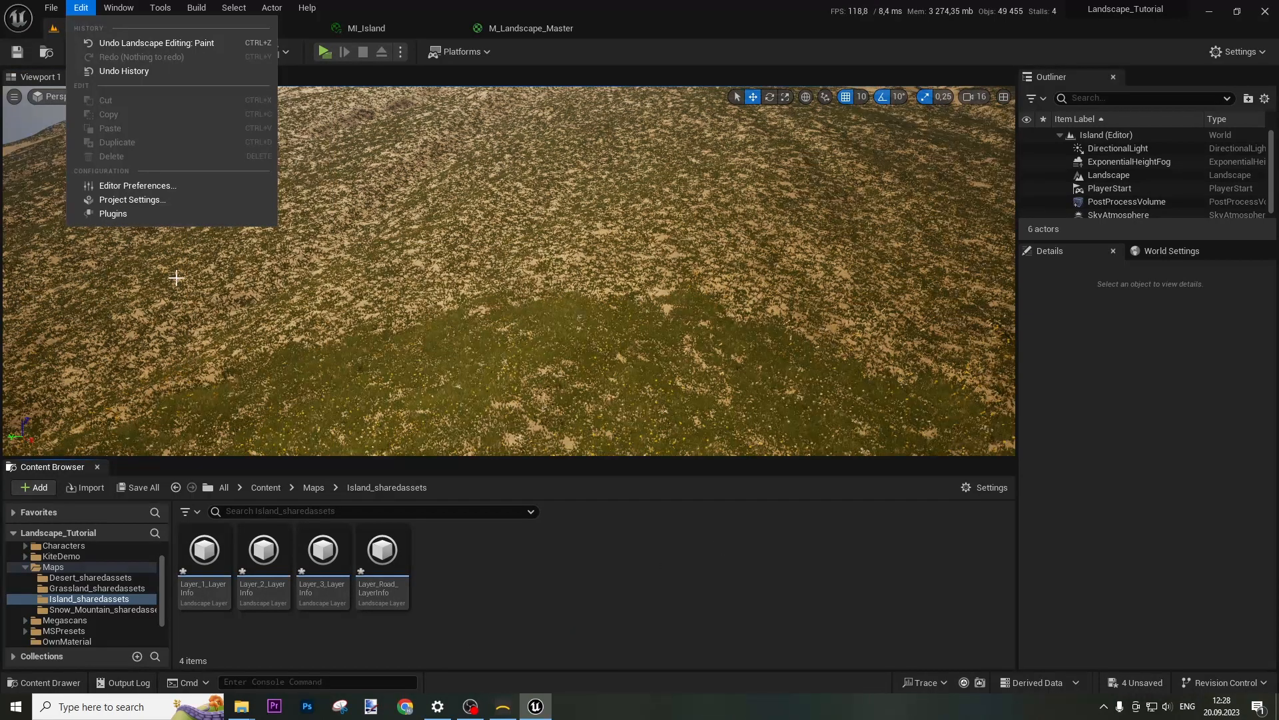
click(113, 214)
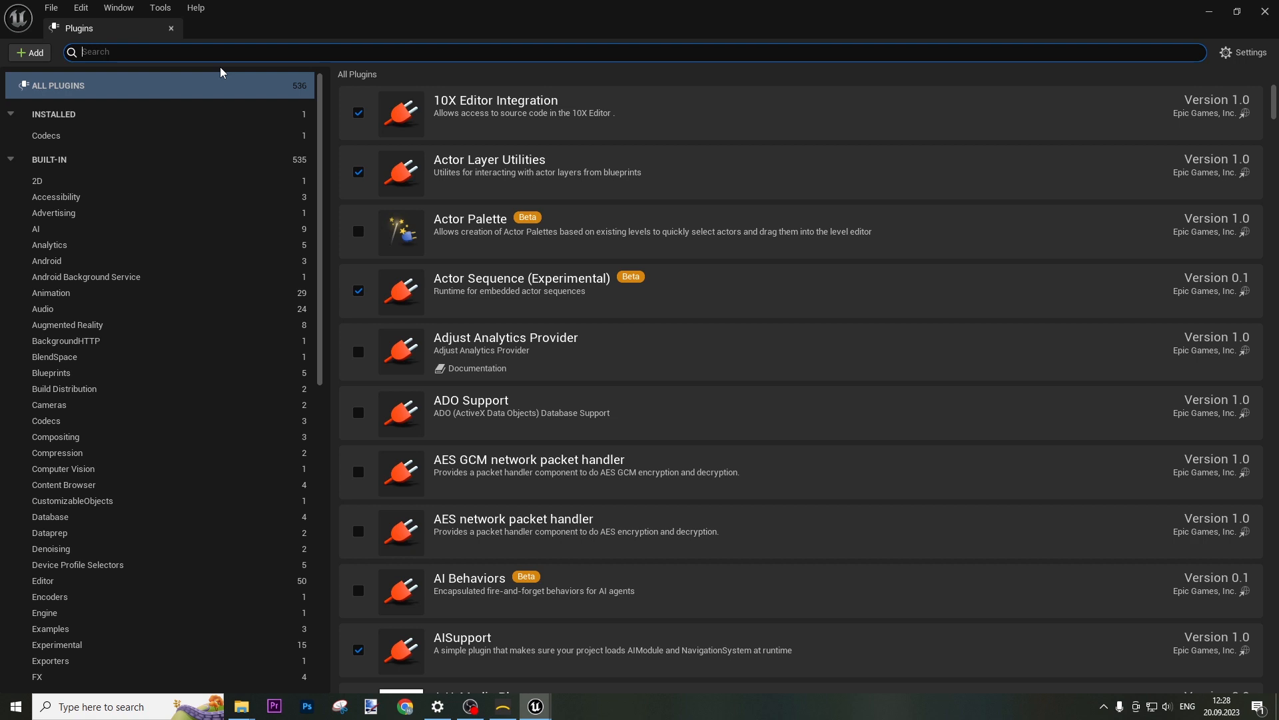
text(water)
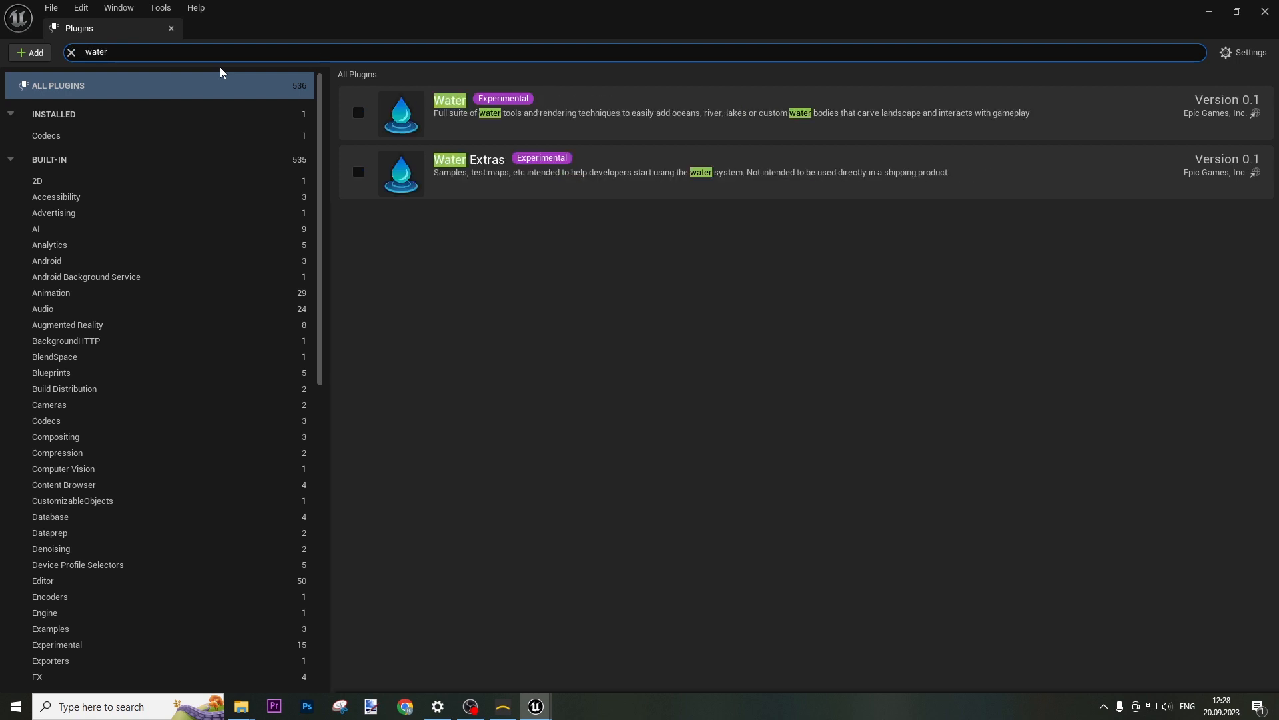
click(361, 114)
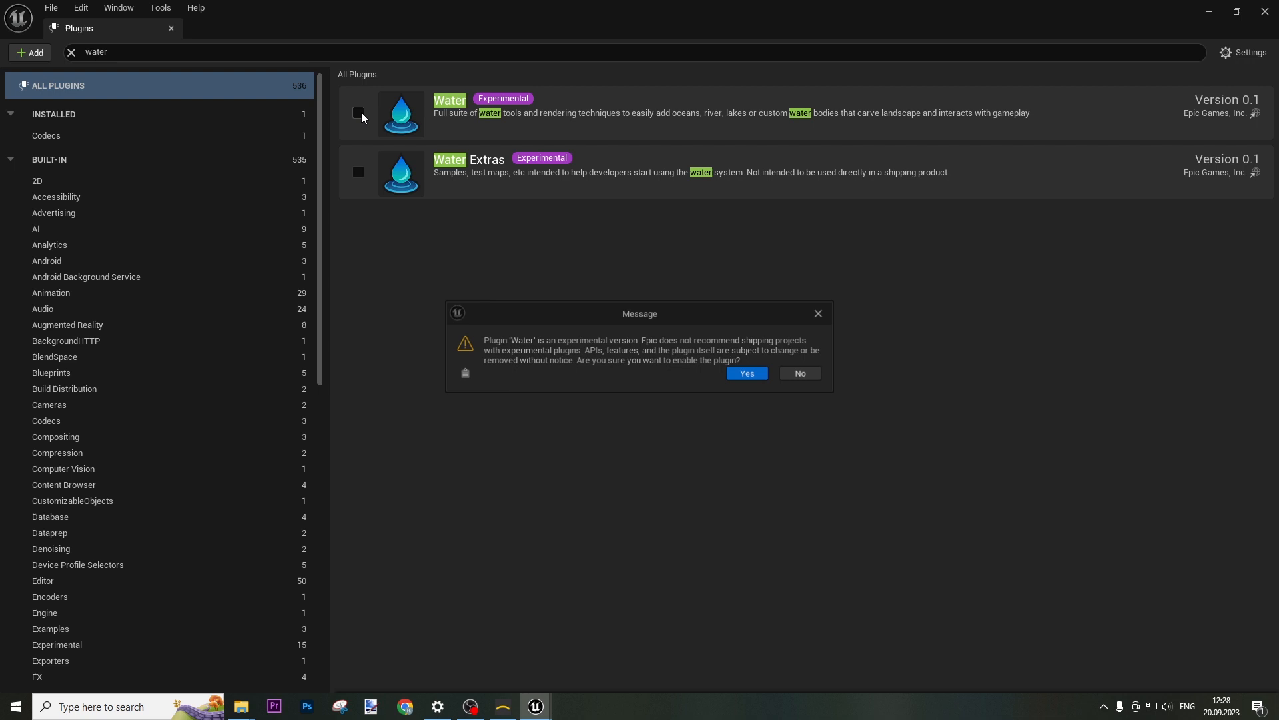
click(748, 374)
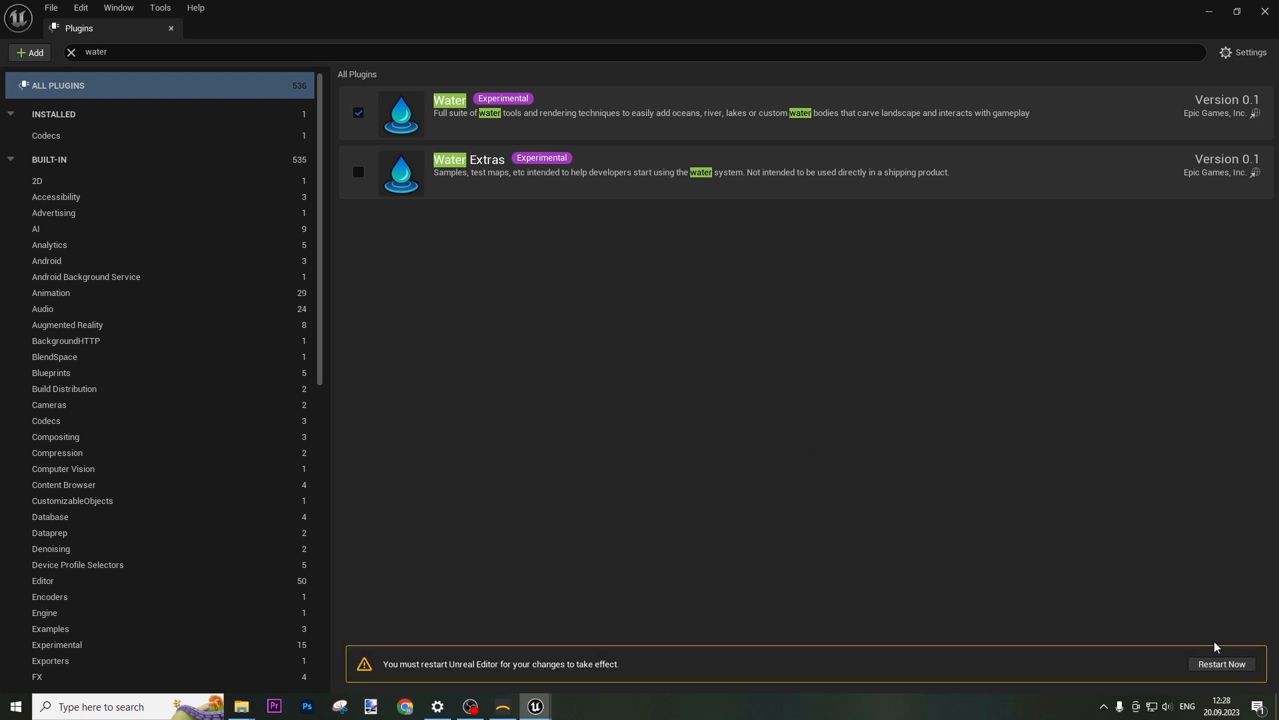
click(1223, 664)
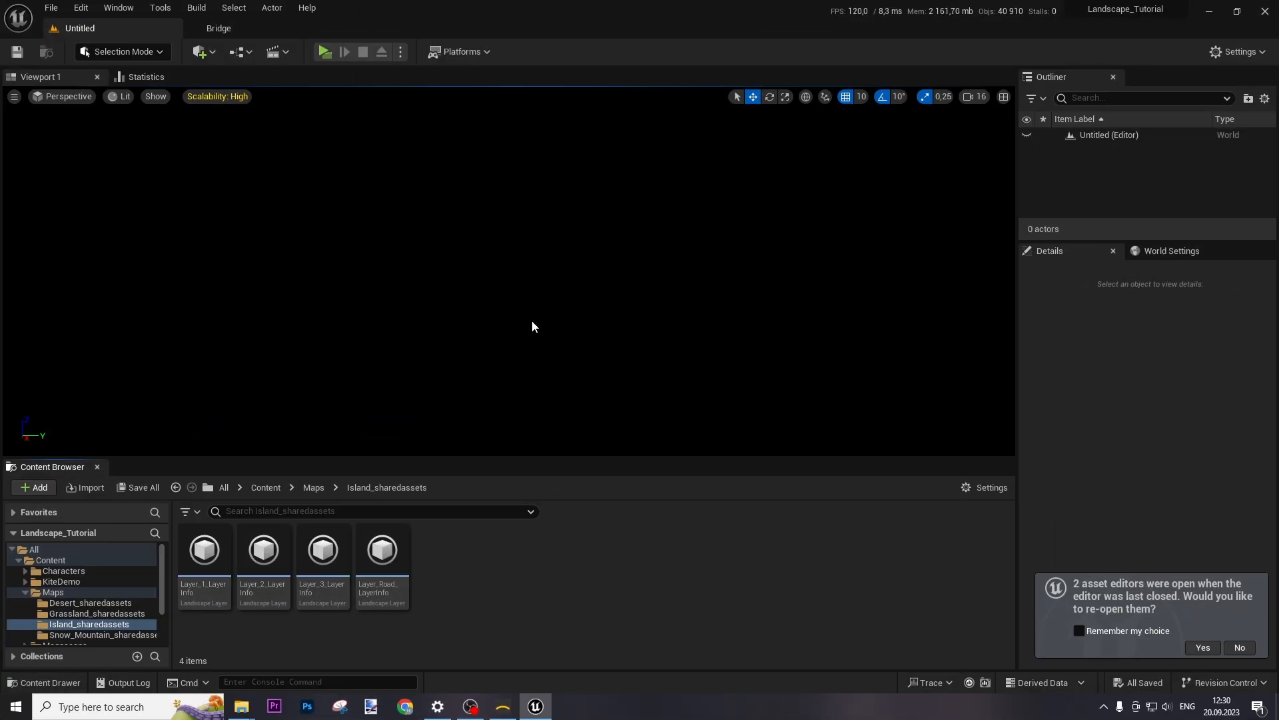
Set both the Editor Startup Map and the Game Default Map to Grassland in the project's Maps & Modes settings.
click(312, 489)
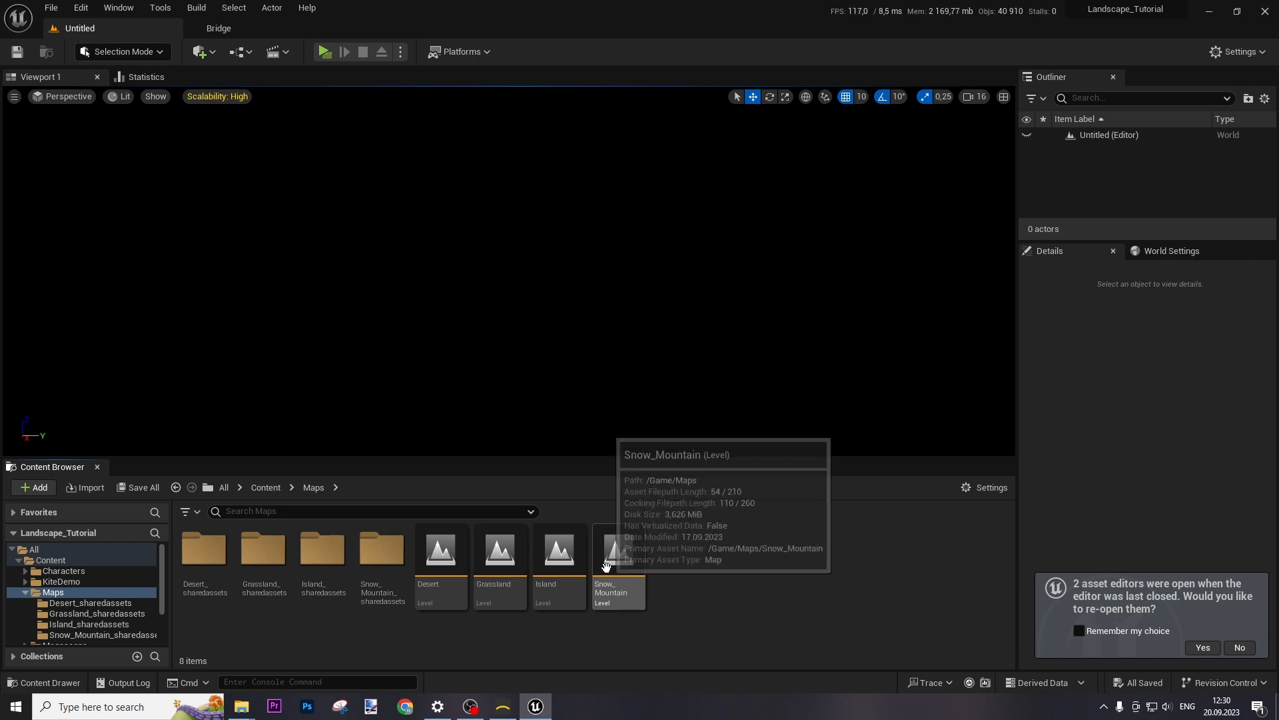
click(81, 9)
click(124, 200)
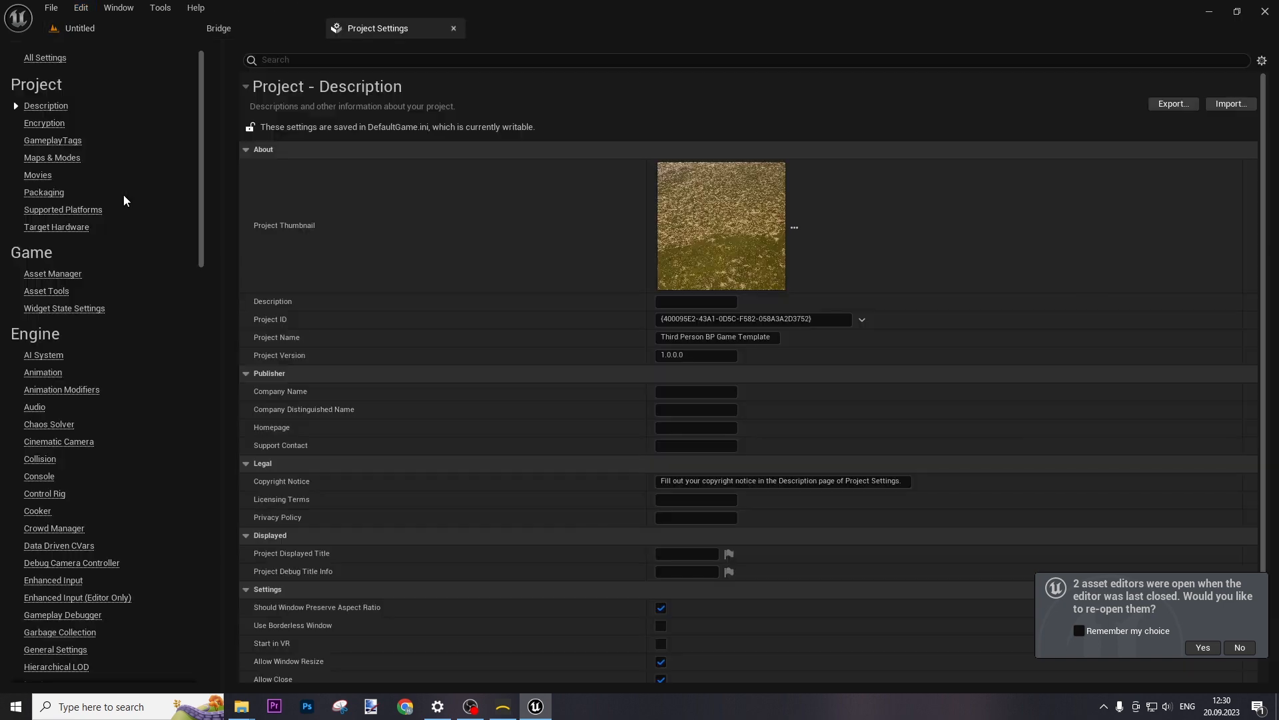
click(54, 160)
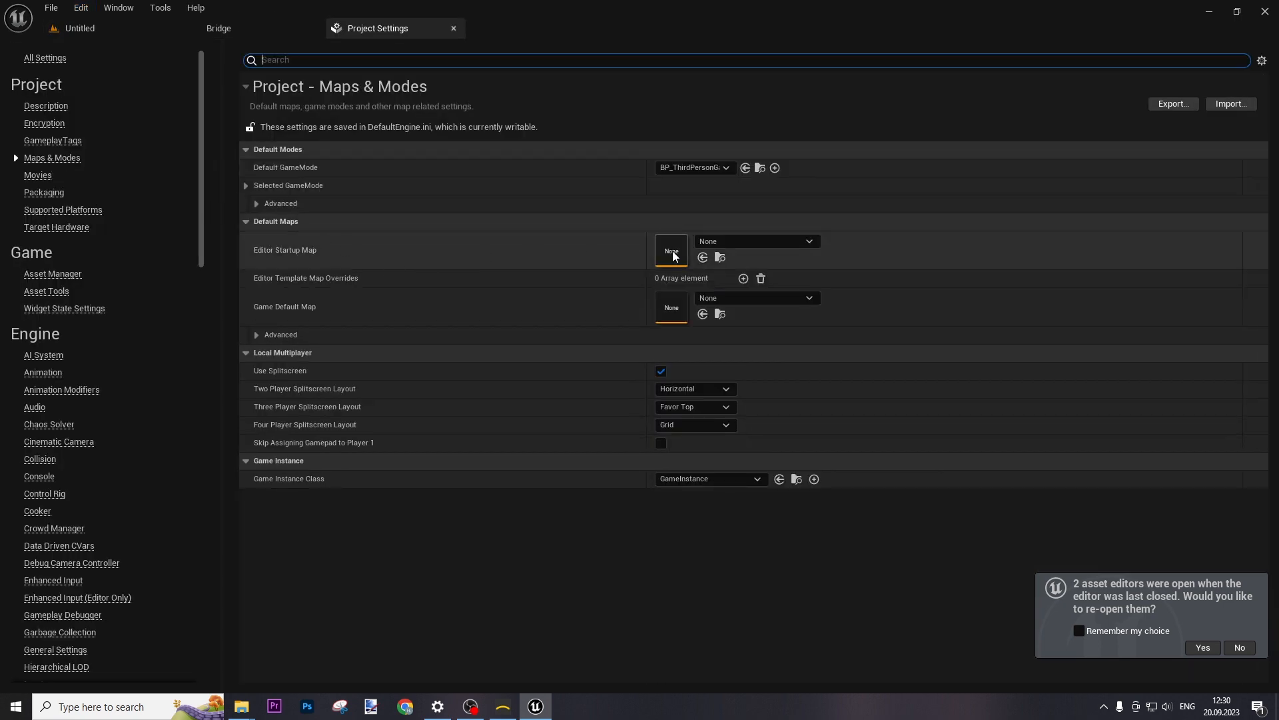
click(721, 244)
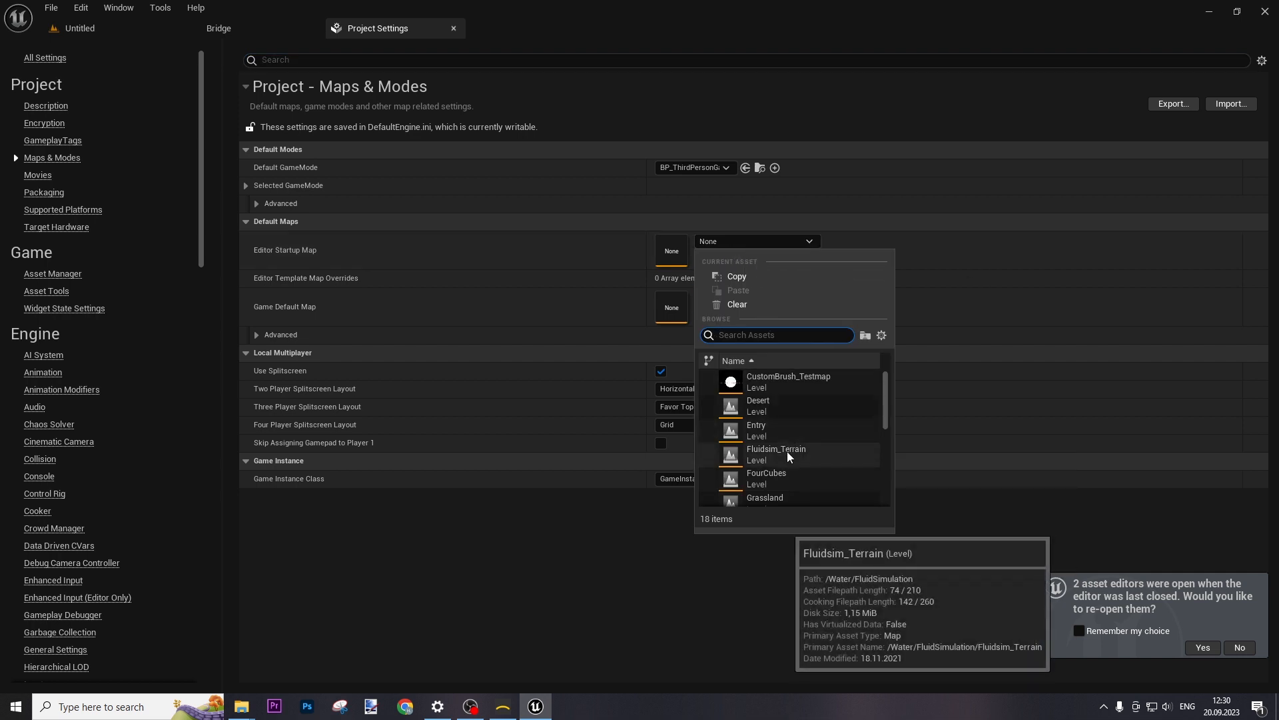
click(795, 496)
click(771, 299)
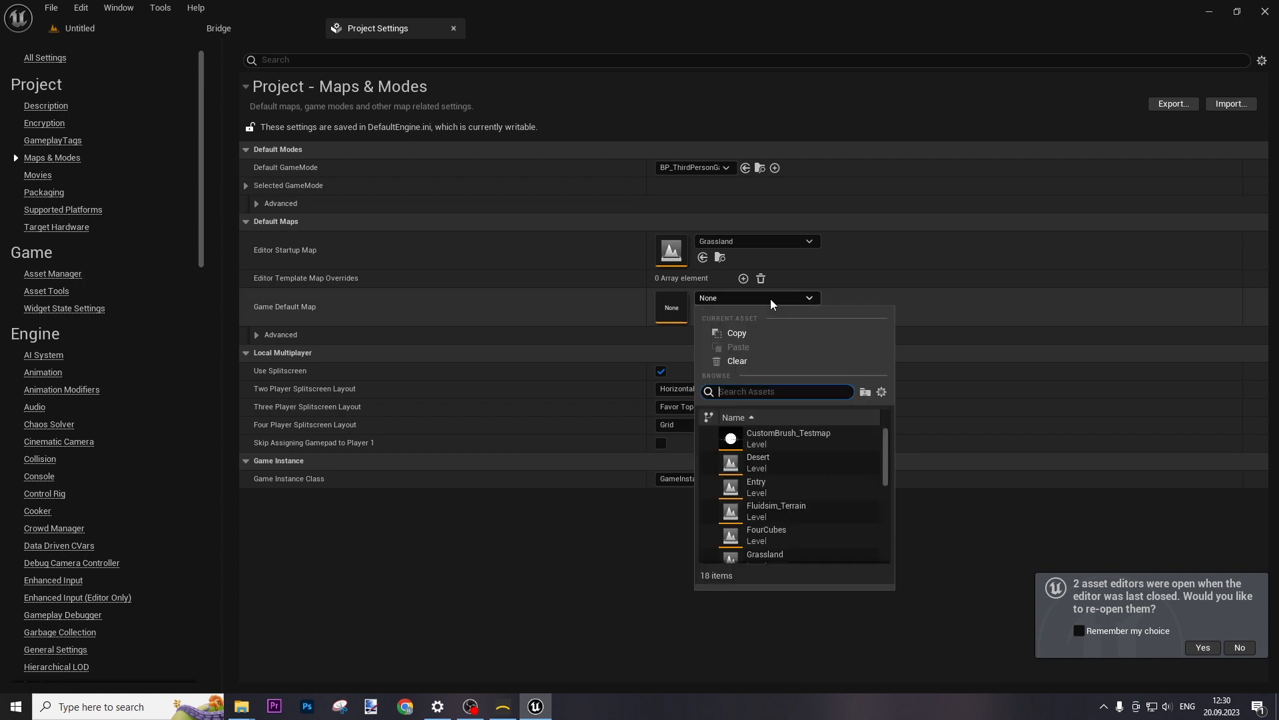
click(777, 533)
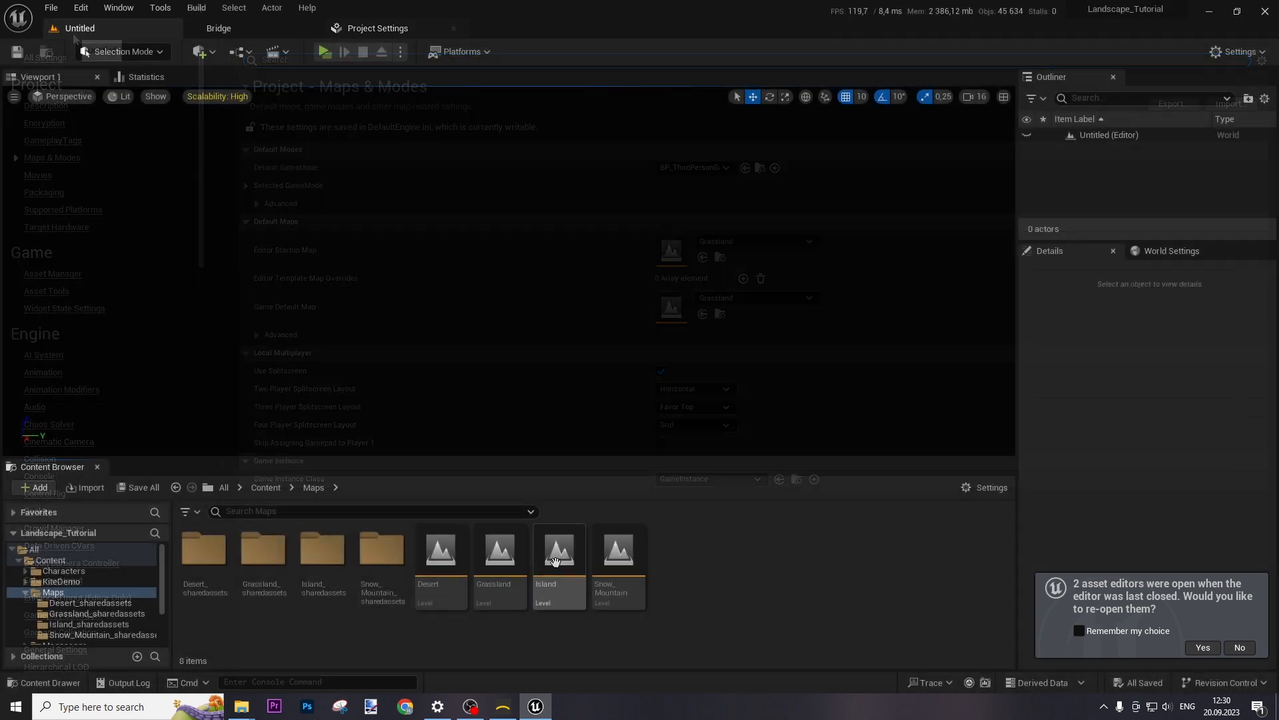
Open the Island level from the Maps folder.
double_click(558, 562)
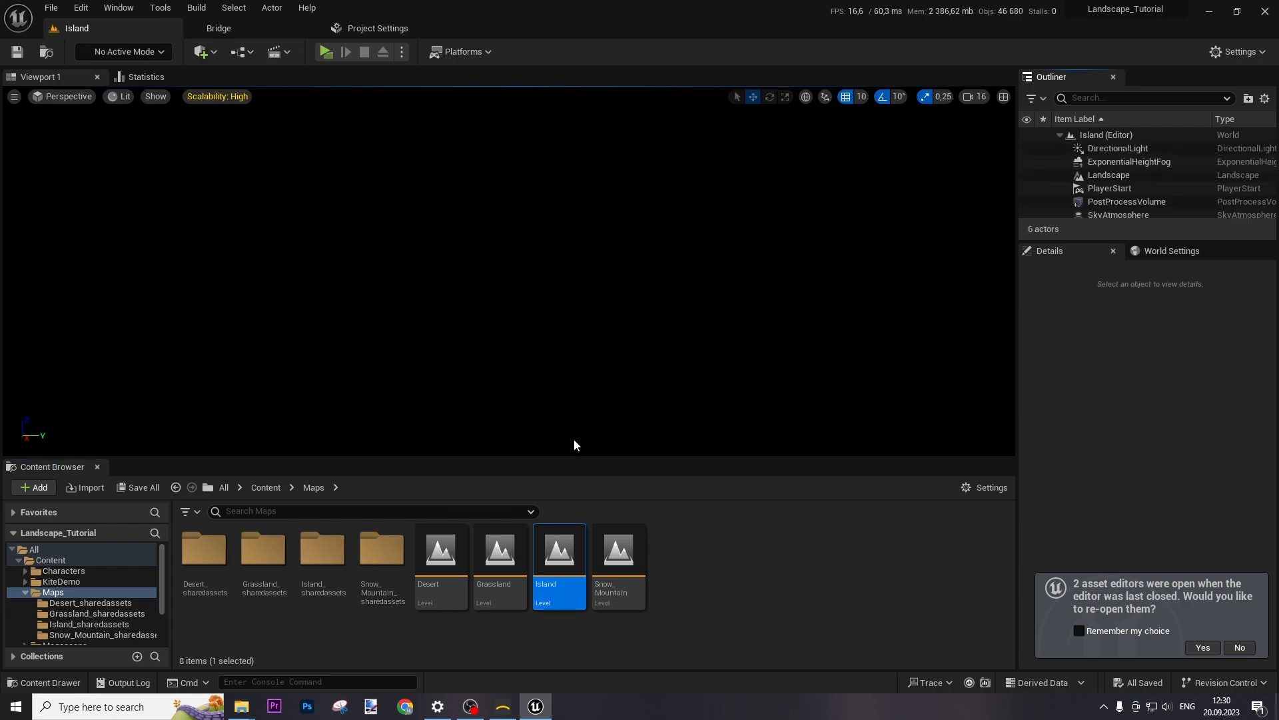
right_drag(577, 410, 840, 372)
right_drag(513, 370, 505, 370)
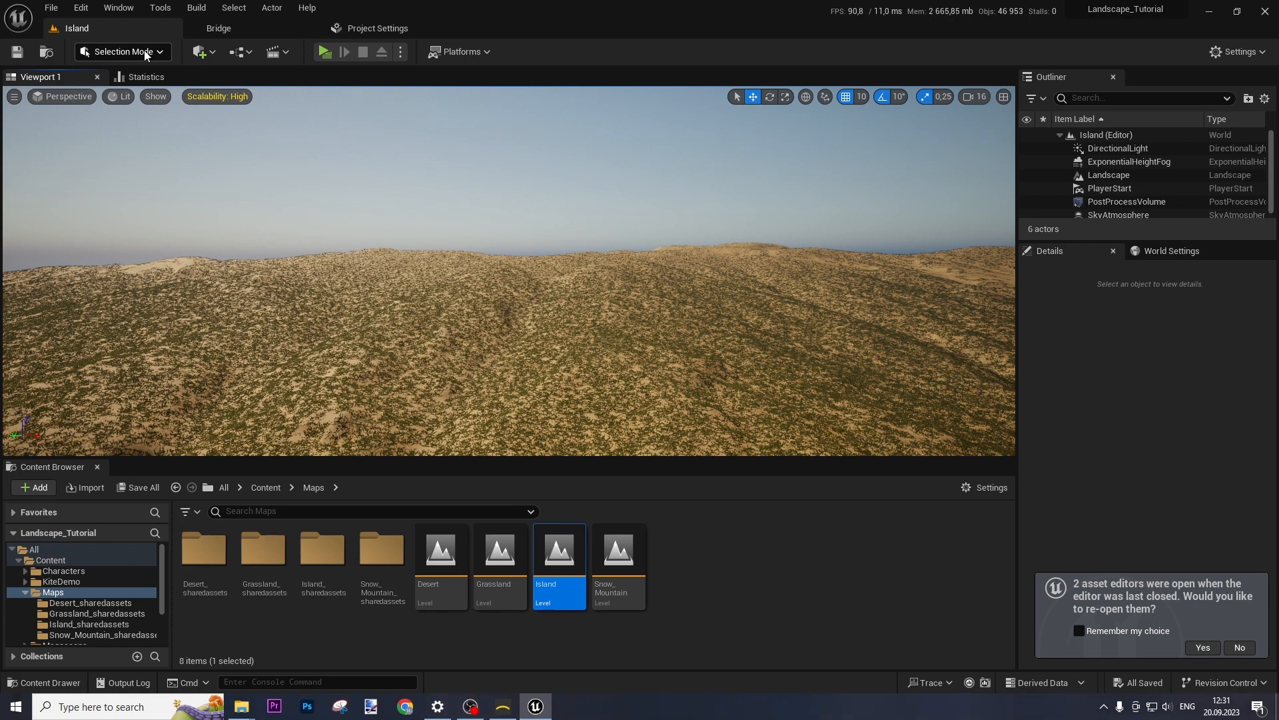
right_drag(532, 400, 460, 430)
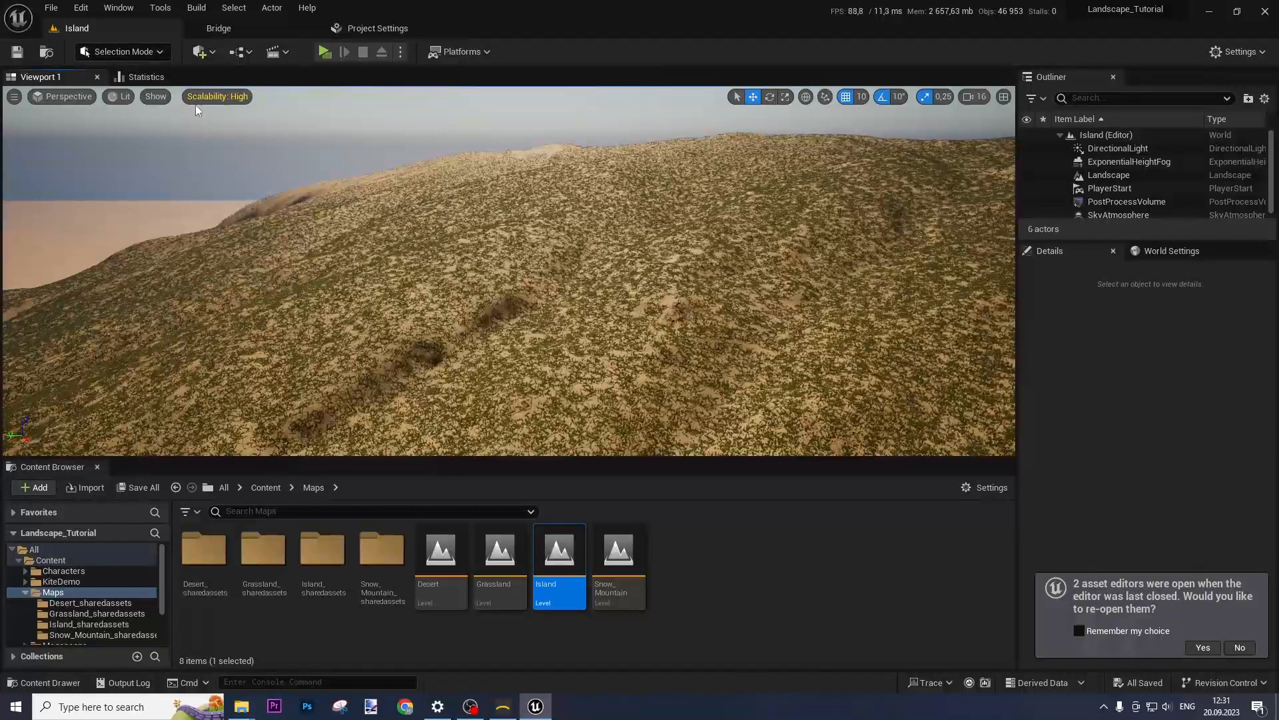
Add a Water Body Ocean actor to the Island level.
click(200, 53)
mouse_move(271, 265)
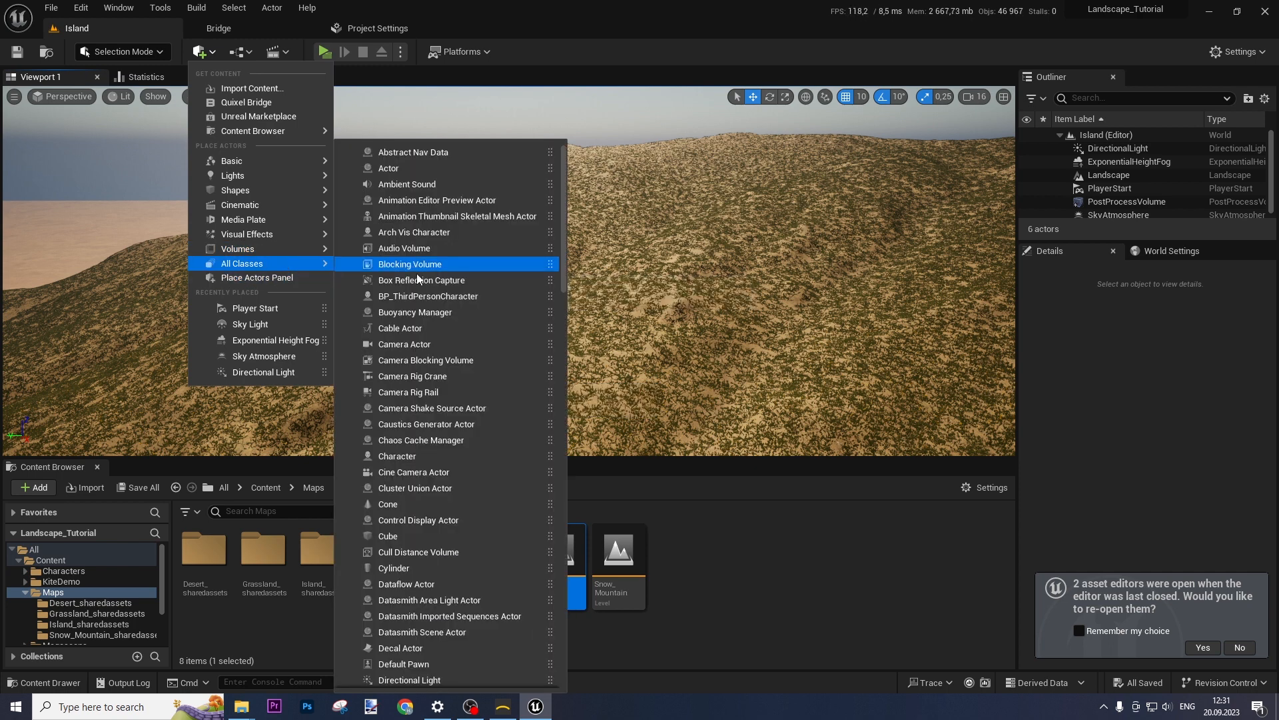
text(water)
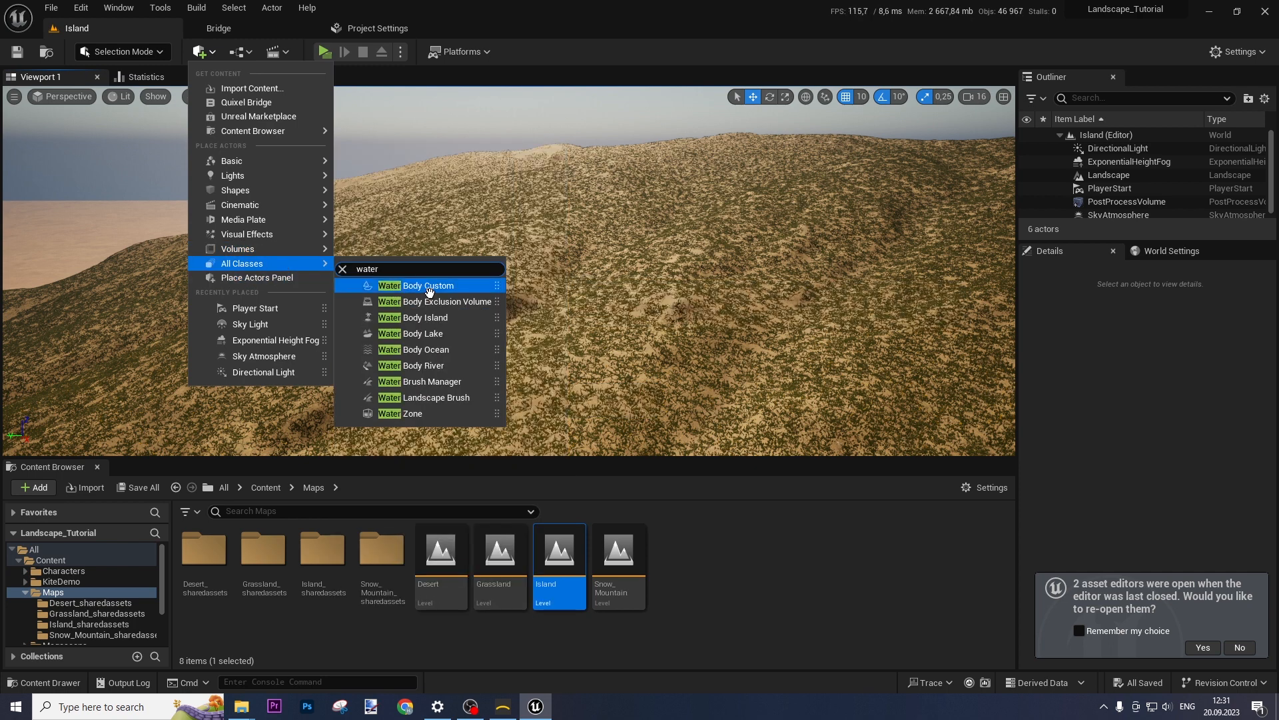
click(450, 350)
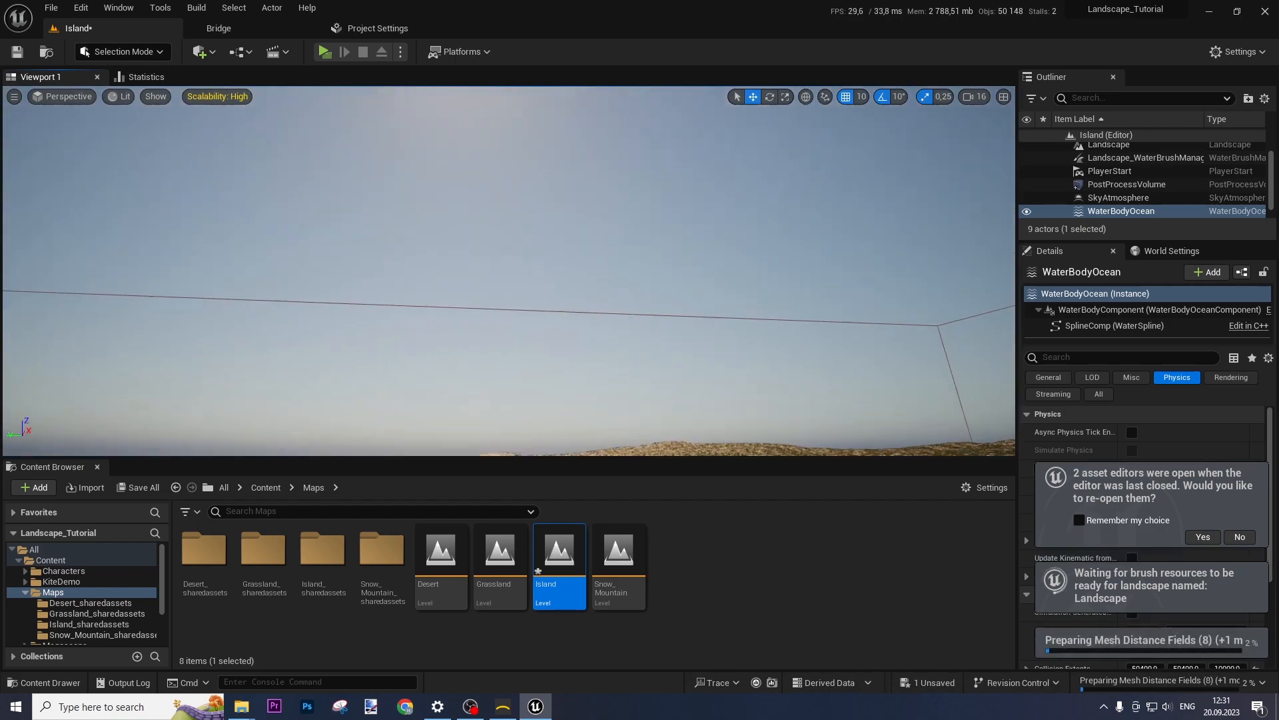
Move the WaterBodyOcean across the landscape onto the island and raise it slightly.
right_drag(510, 270, 490, 290)
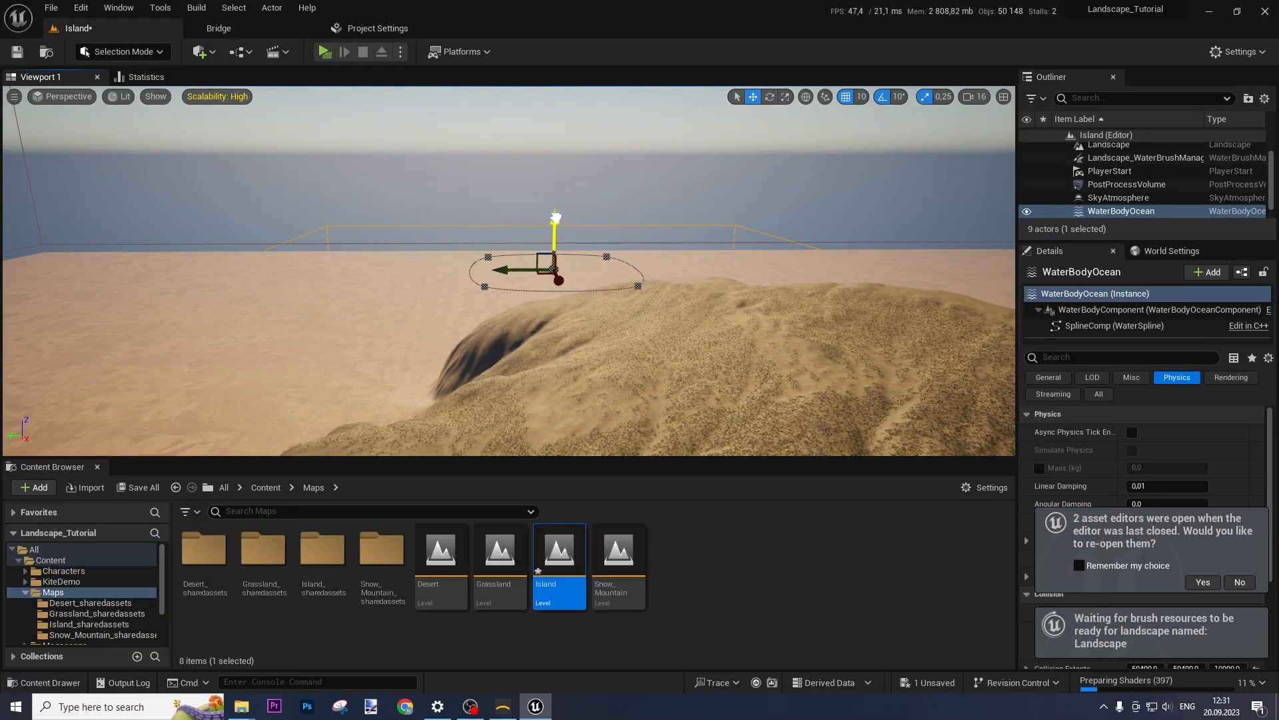
mouse_move(545, 211)
right_down()
mouse_move(553, 203)
mouse_move(553, 240)
mouse_move(520, 213)
right_up()
right_drag(811, 249, 857, 279)
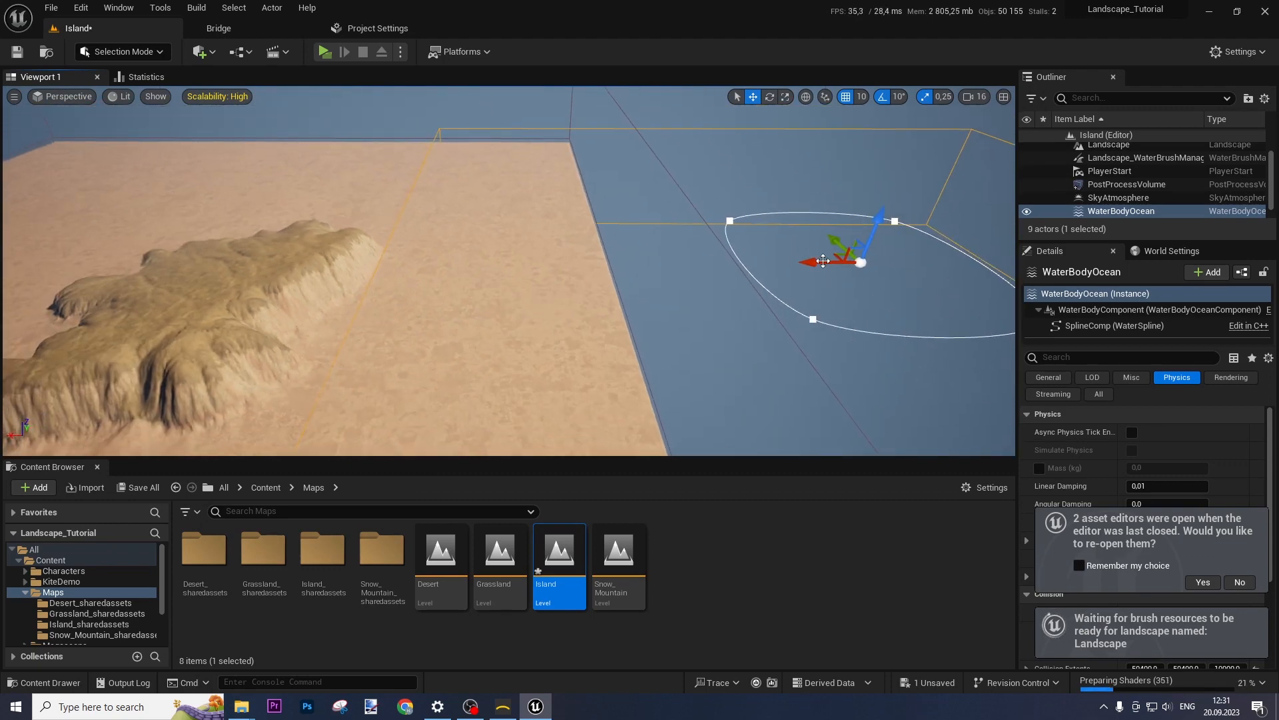
drag(423, 266, 166, 252)
drag(494, 261, 104, 261)
right_drag(187, 270, 124, 267)
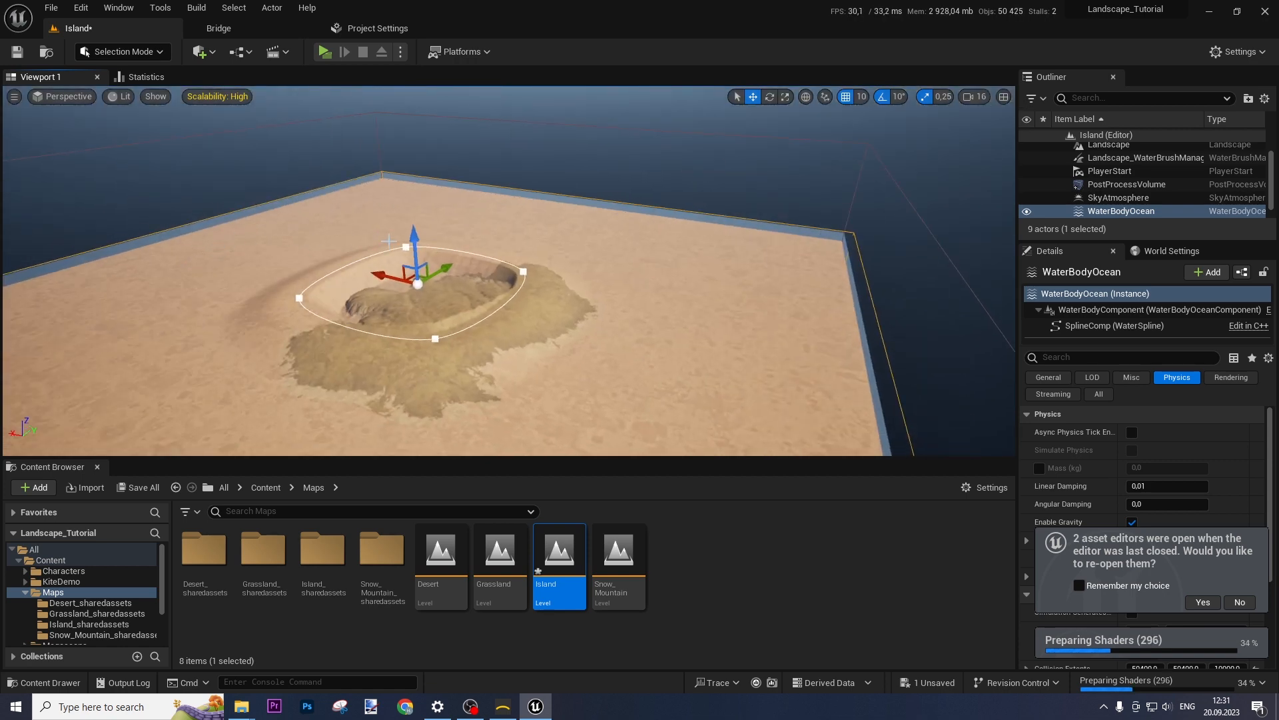
drag(411, 242, 416, 227)
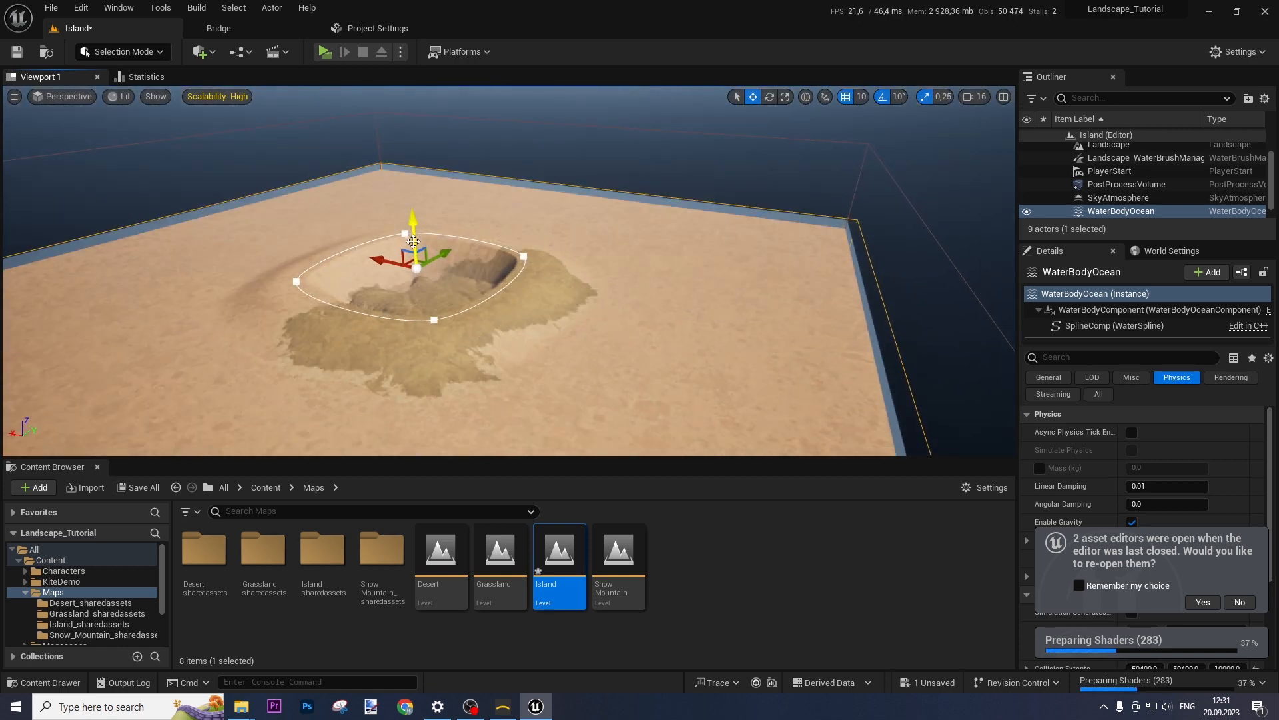
click(411, 220)
Look through the WaterBodyOcean's physics, collision and water body component settings for the option controlling its effect on the landscape.
right_drag(666, 267, 400, 290)
key(w)
key(d)
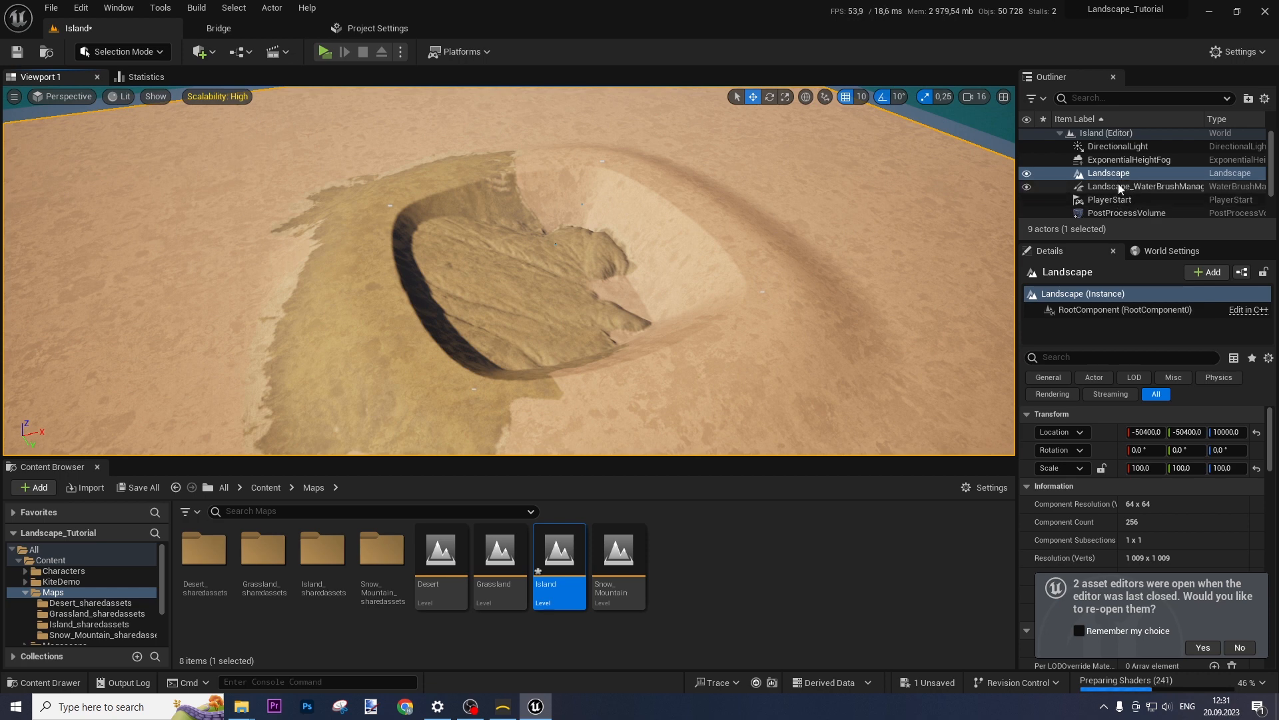
scroll(1123, 192, down, 2)
click(1134, 199)
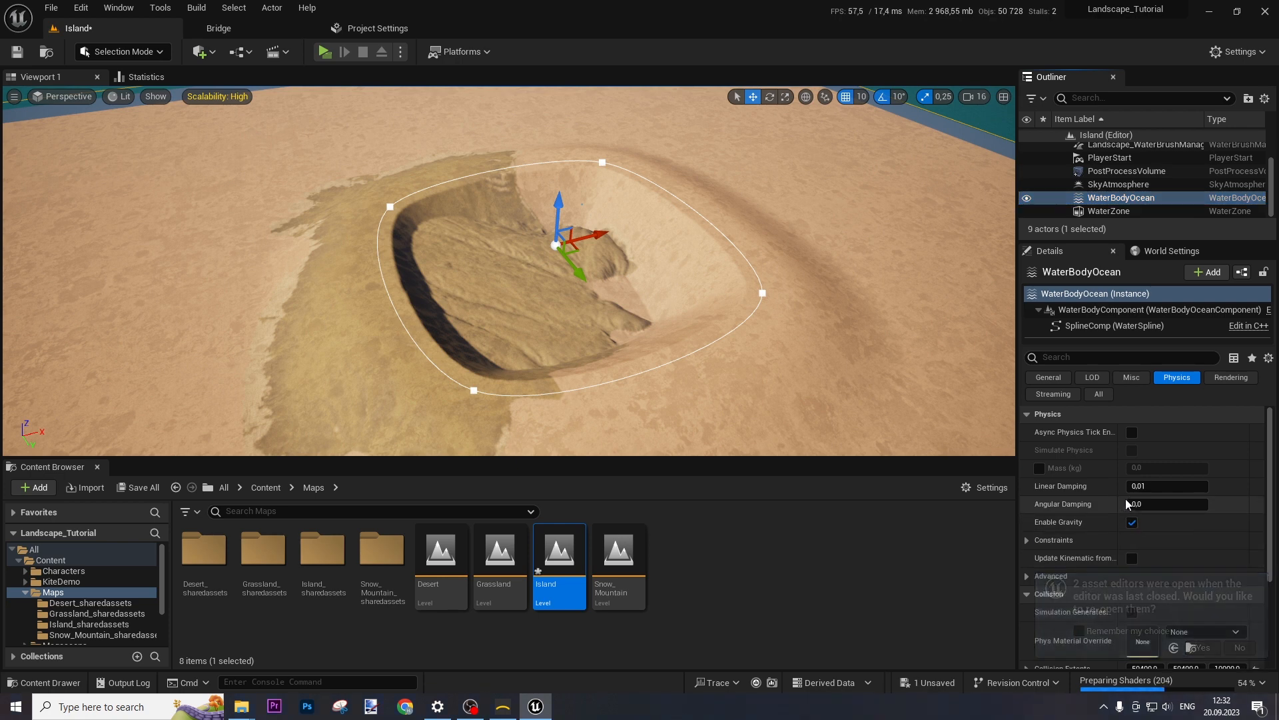
scroll(1125, 516, down, 5)
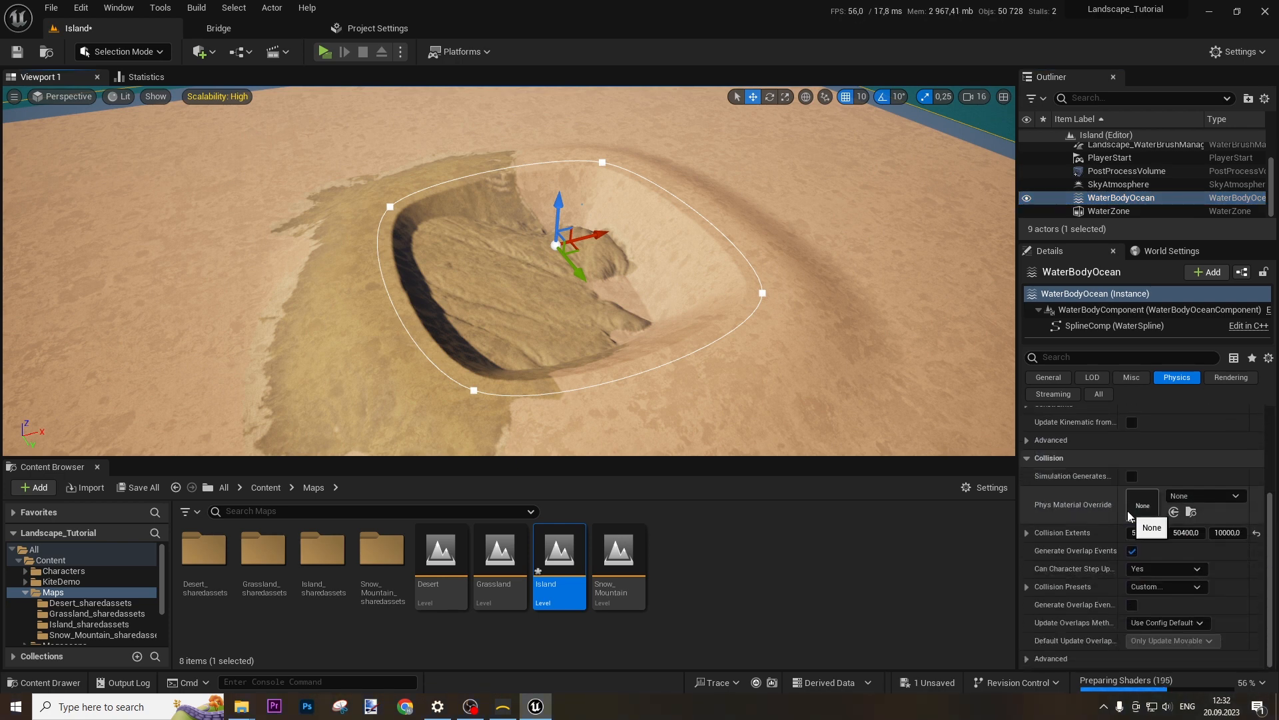
scroll(1108, 593, up, 6)
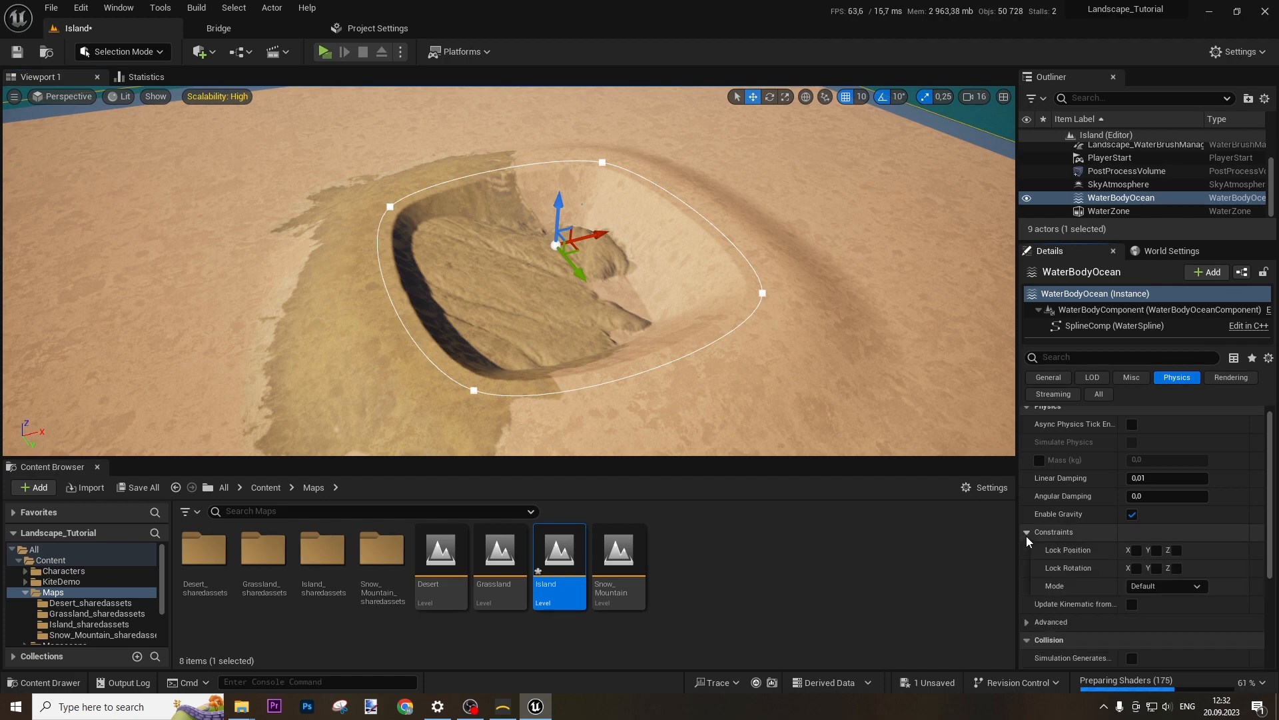
scroll(1106, 590, up, 4)
click(1119, 310)
scroll(1078, 537, down, 9)
scroll(1085, 543, down, 1)
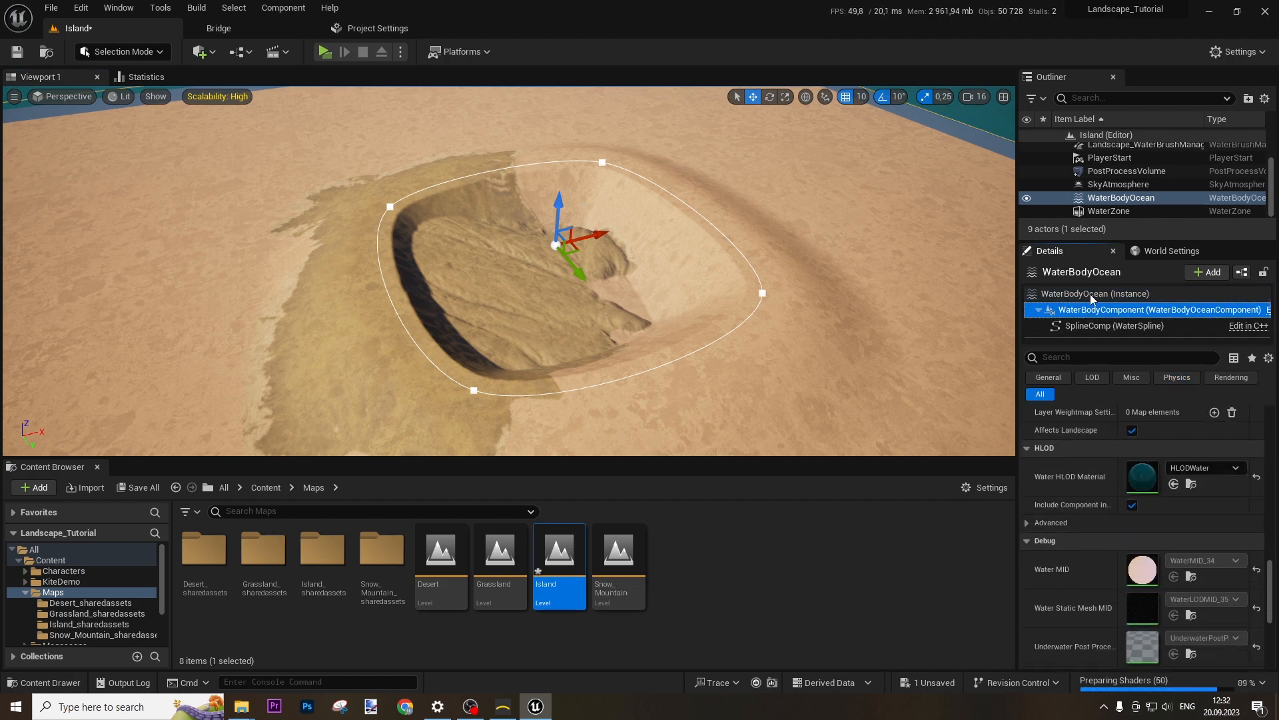
Turn off Affects Landscape for the WaterBodyOcean.
click(1094, 293)
click(1079, 357)
text(aff)
click(1132, 432)
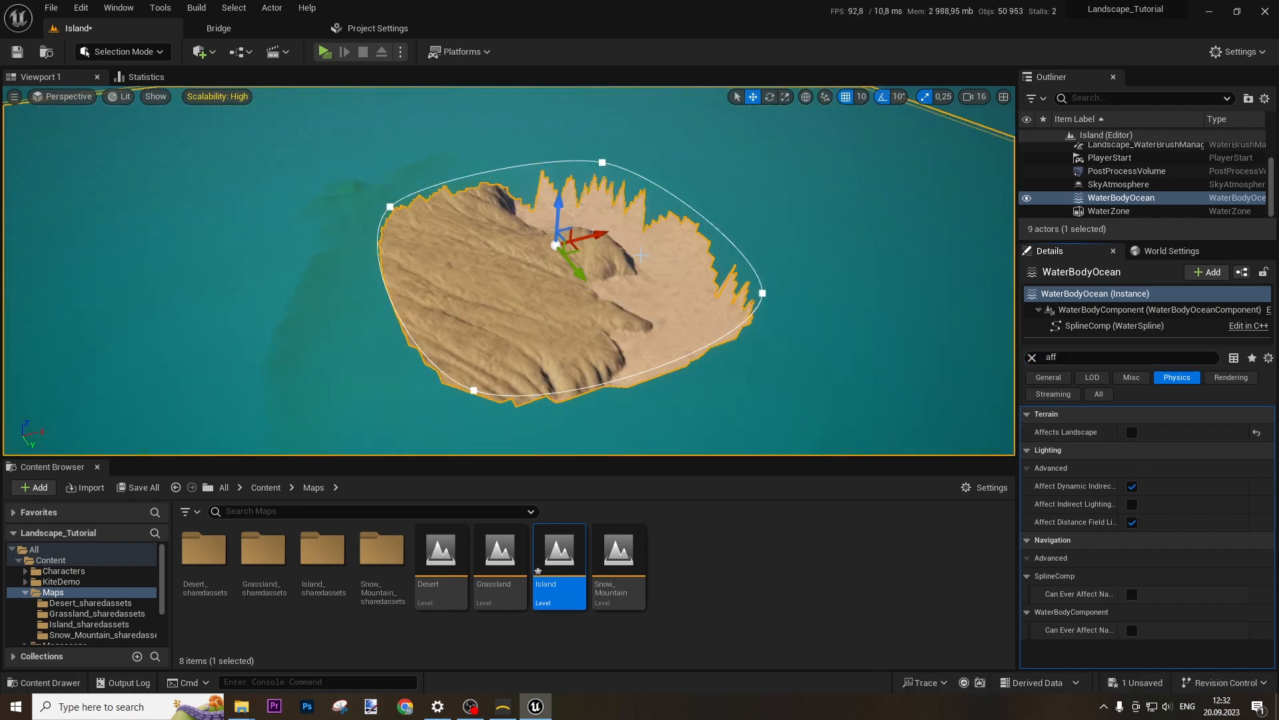
Pull the WaterBodyOcean's spline points together into a small loop at the middle of the island.
drag(605, 238, 542, 252)
drag(491, 217, 511, 300)
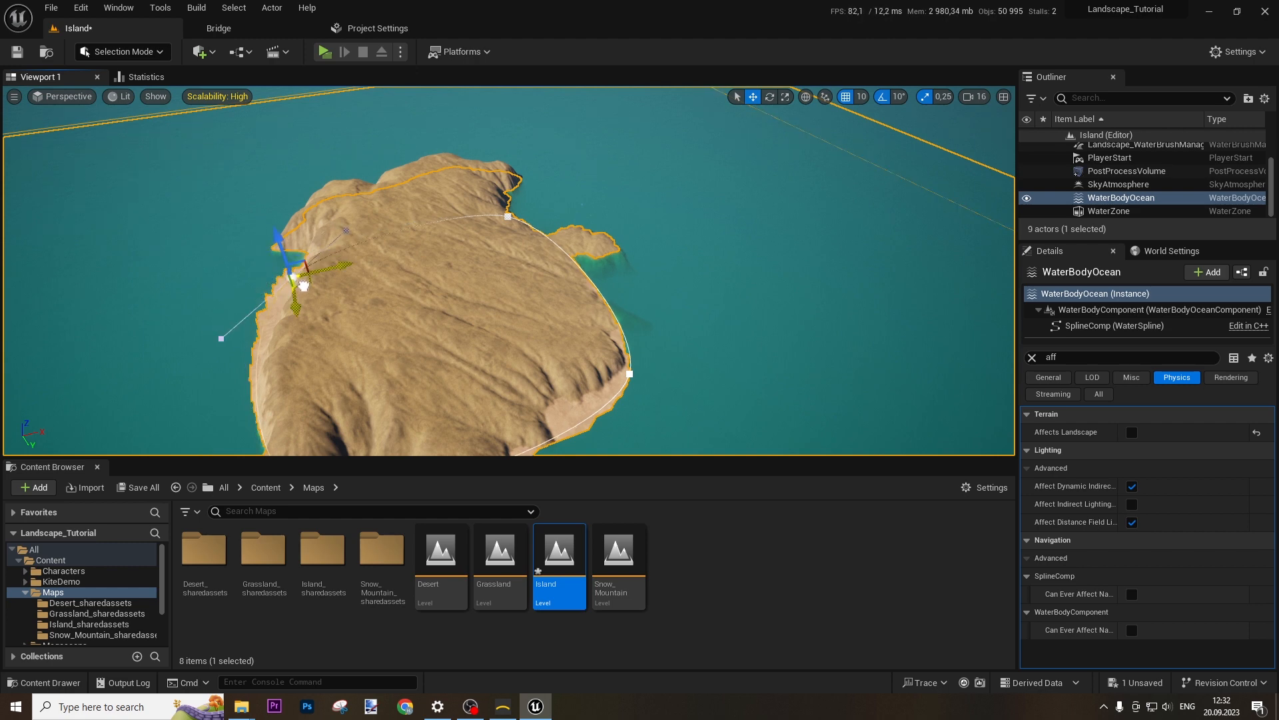
right_drag(460, 330, 418, 353)
click(430, 370)
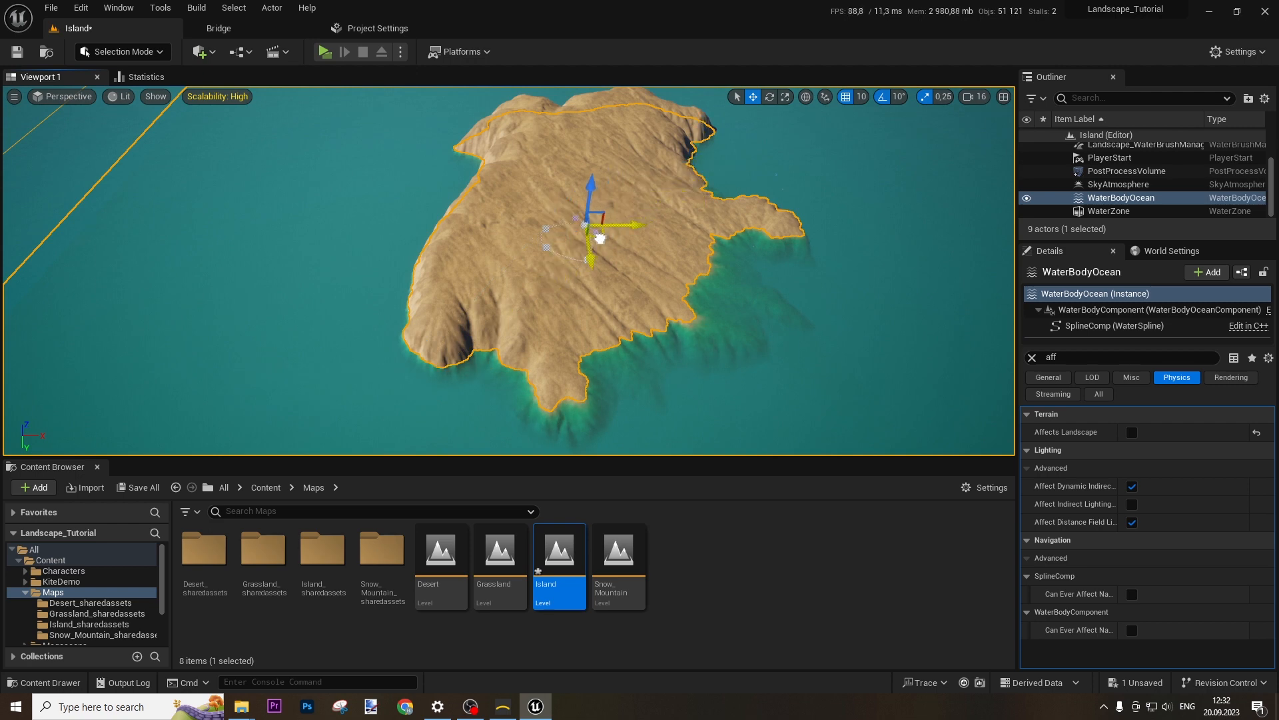
right_drag(547, 314, 600, 314)
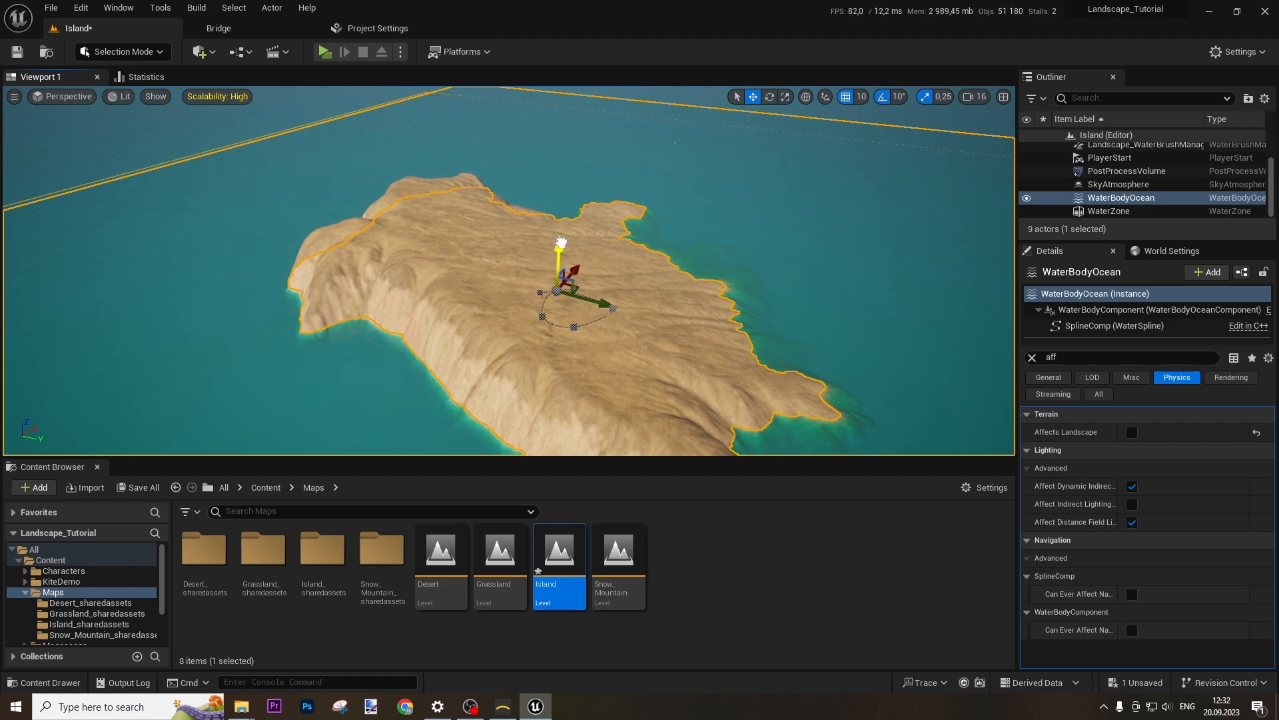
Reselect the WaterBodyOcean, clear the property filter, and fine-tune the ocean's height against the island's shoreline.
click(561, 243)
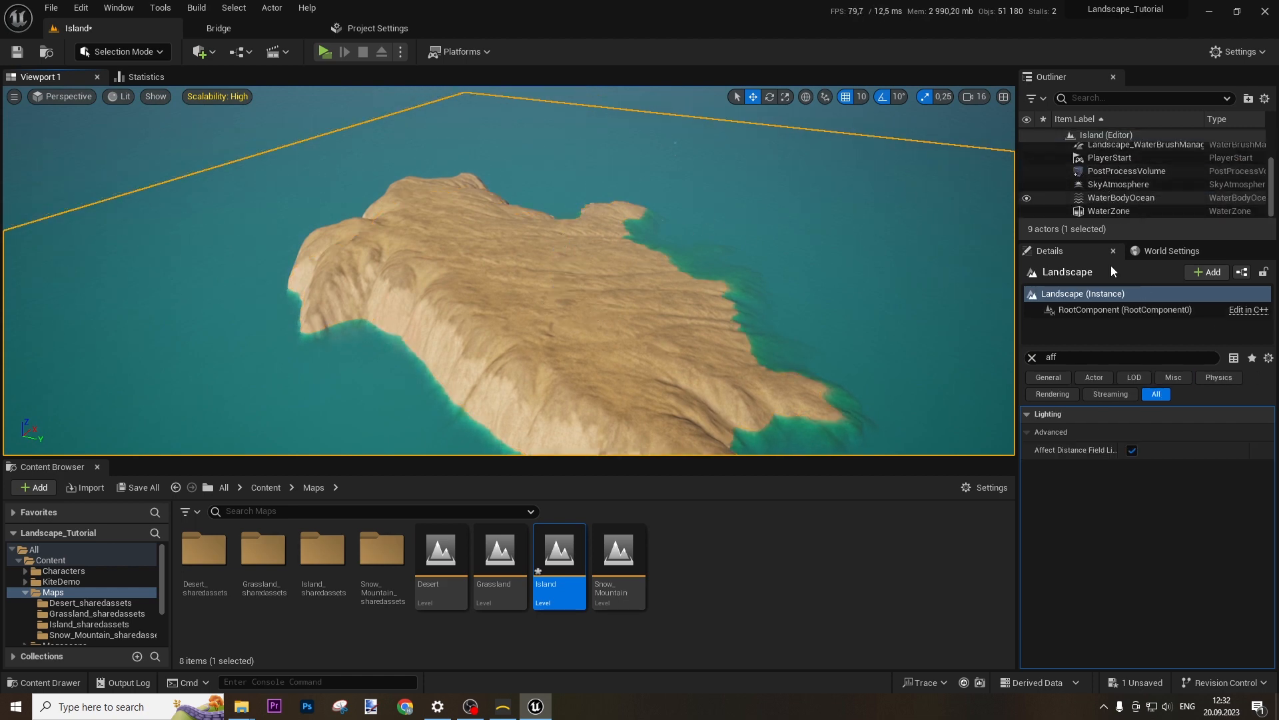
click(1107, 199)
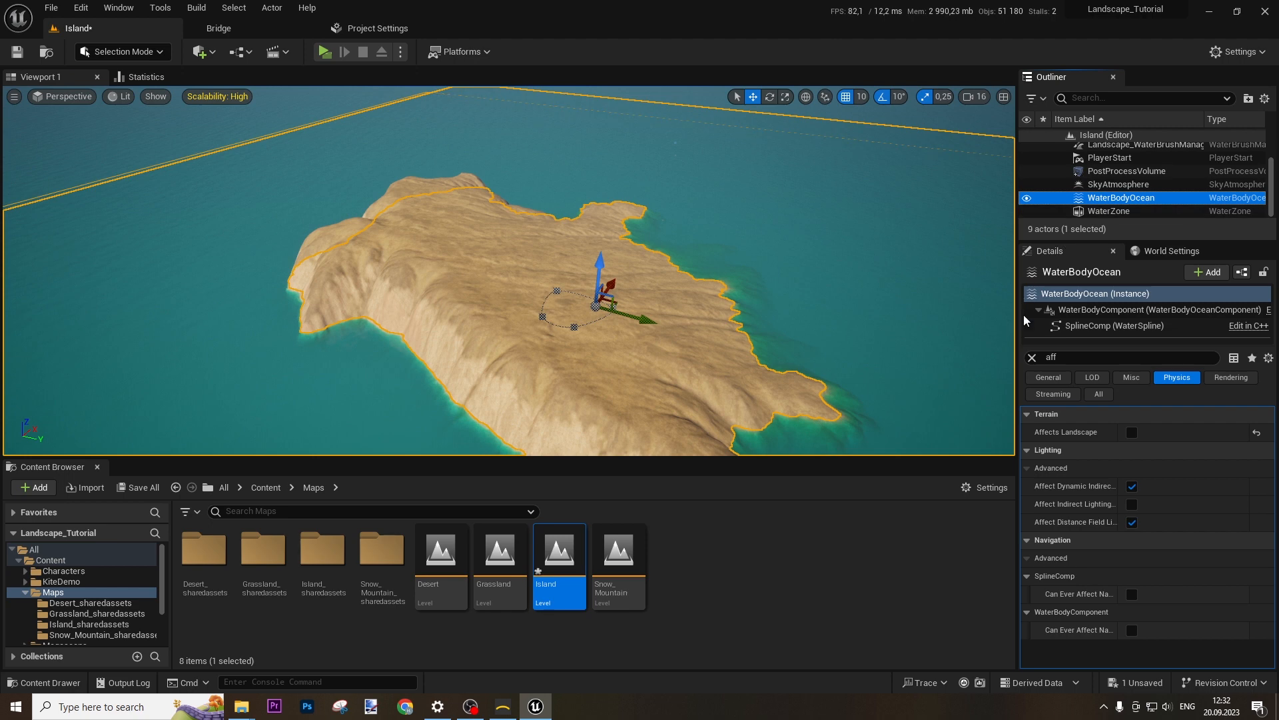
click(1032, 358)
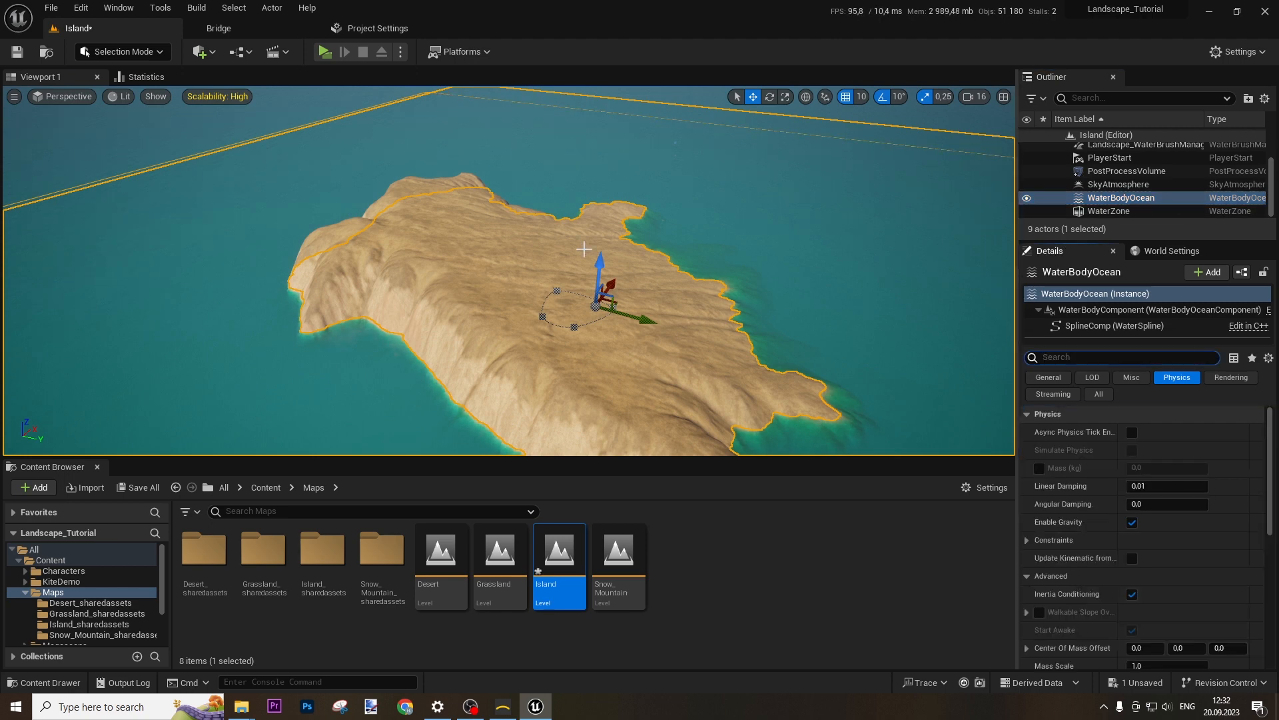
drag(598, 261, 617, 281)
right_drag(617, 282, 476, 278)
key(w)
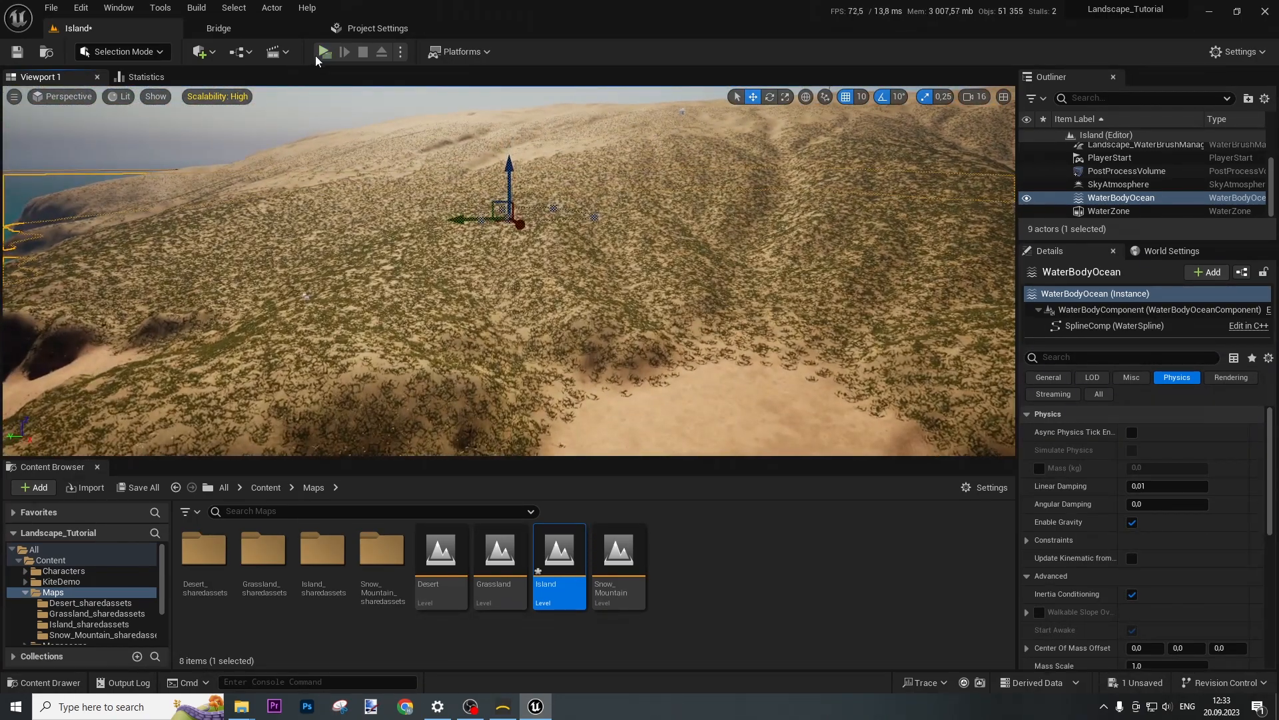
Playtest the level and run the character down the grassy slope to the beach to examine the shoreline.
click(318, 52)
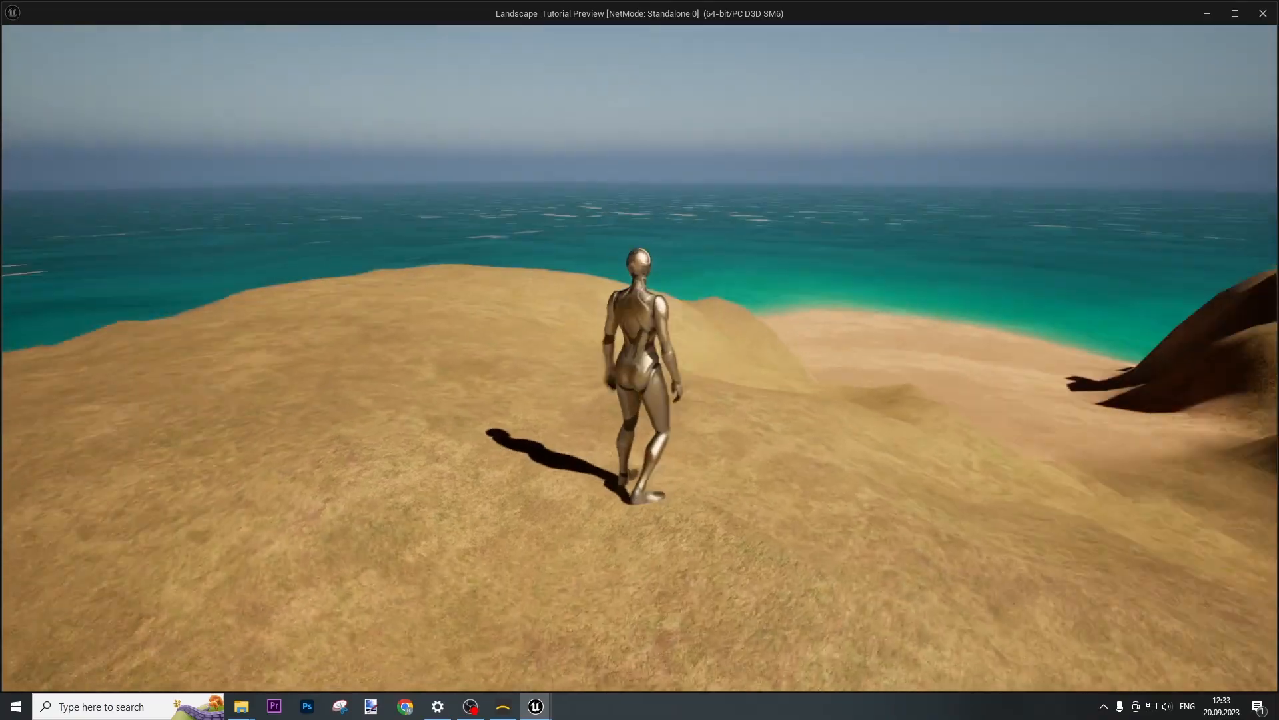
key(w)
key(w)
key(w)
key(w)
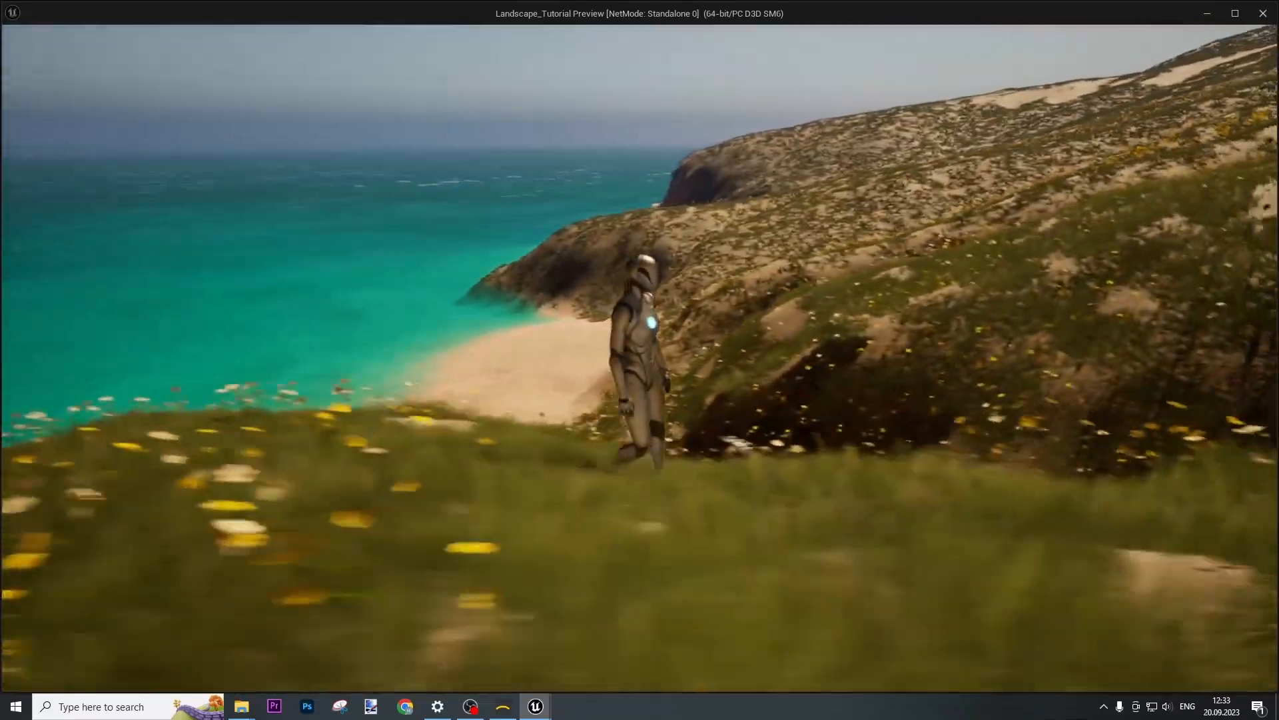
key(w)
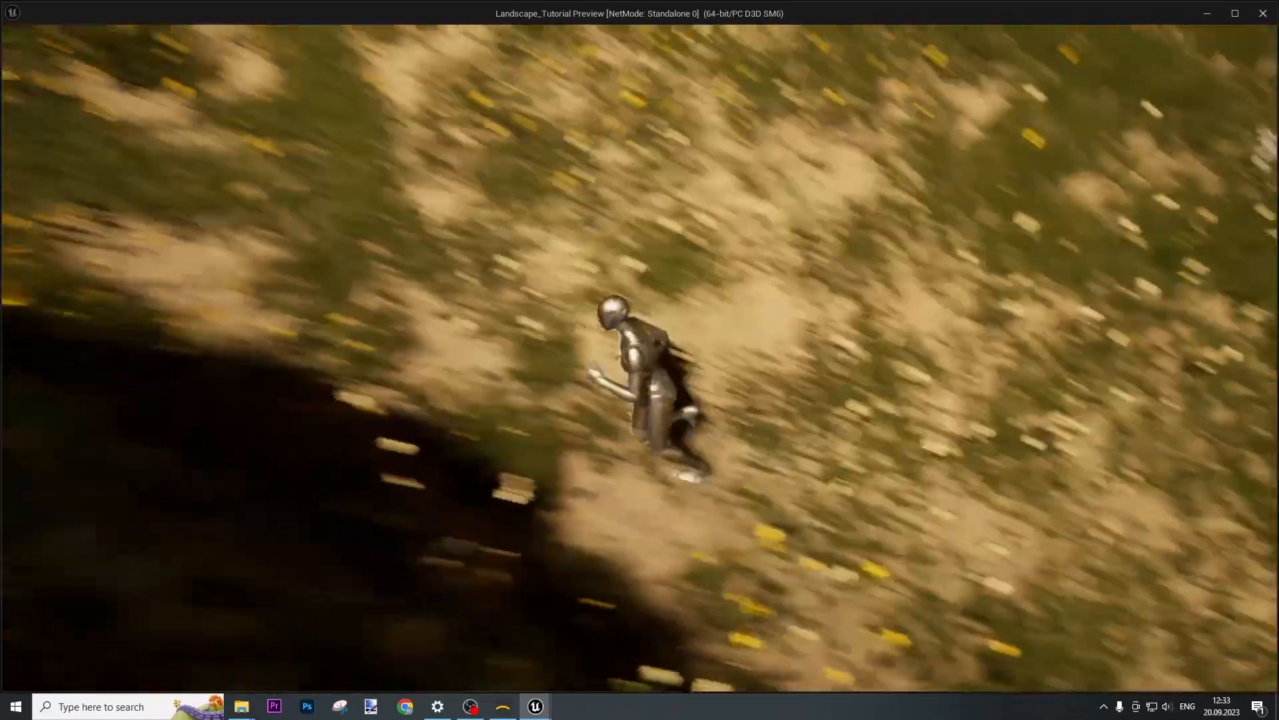
key(w)
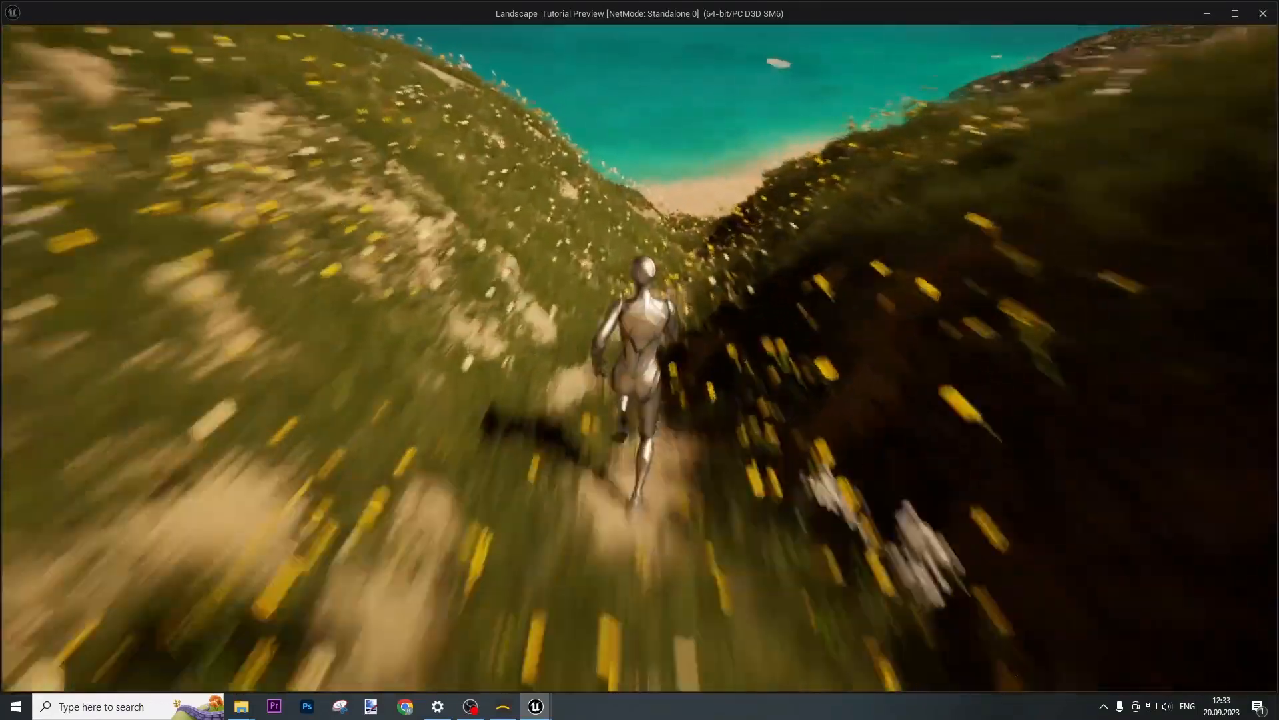
key(w)
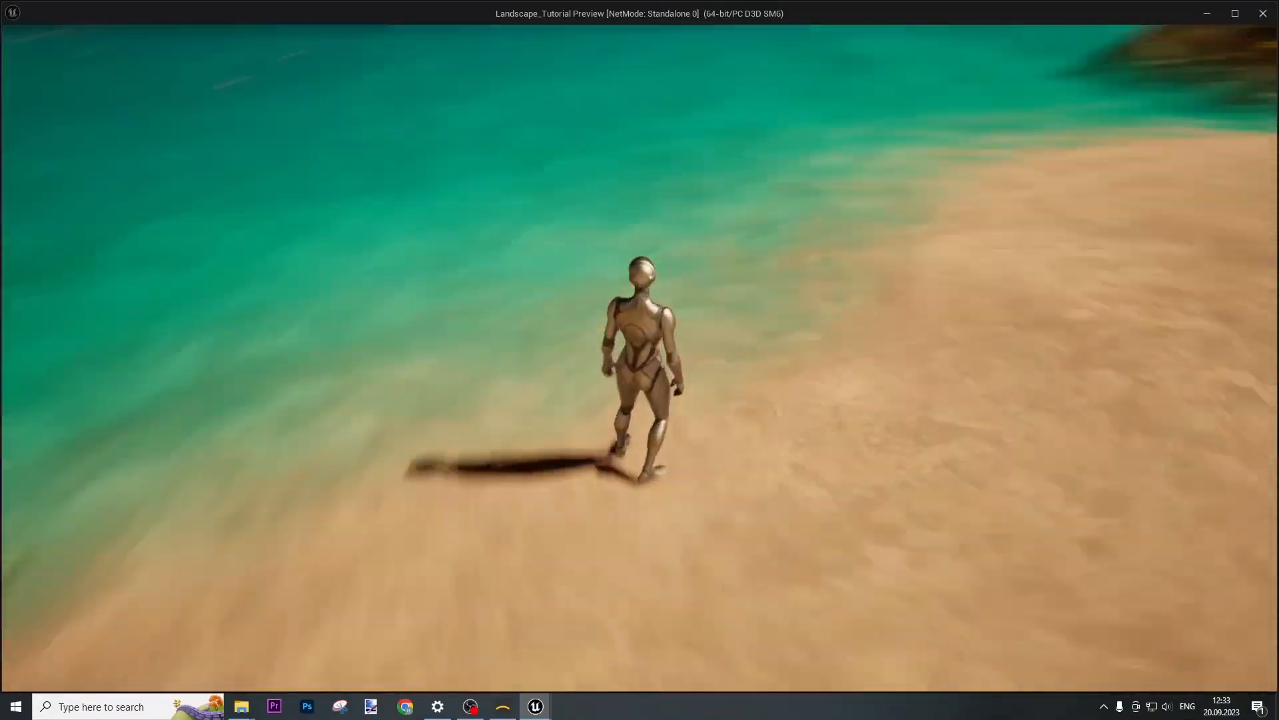
key(w)
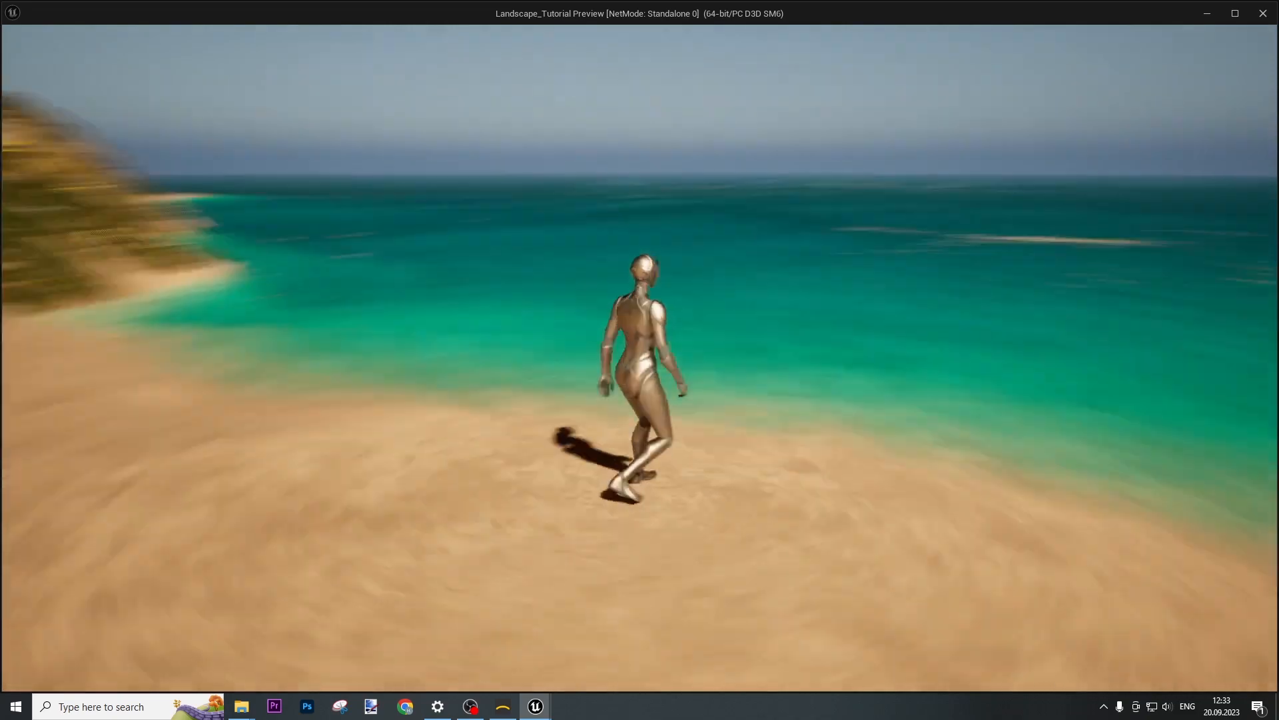
Run the character out over the ocean and back toward the island to inspect the water, and end the playtest.
key(w)
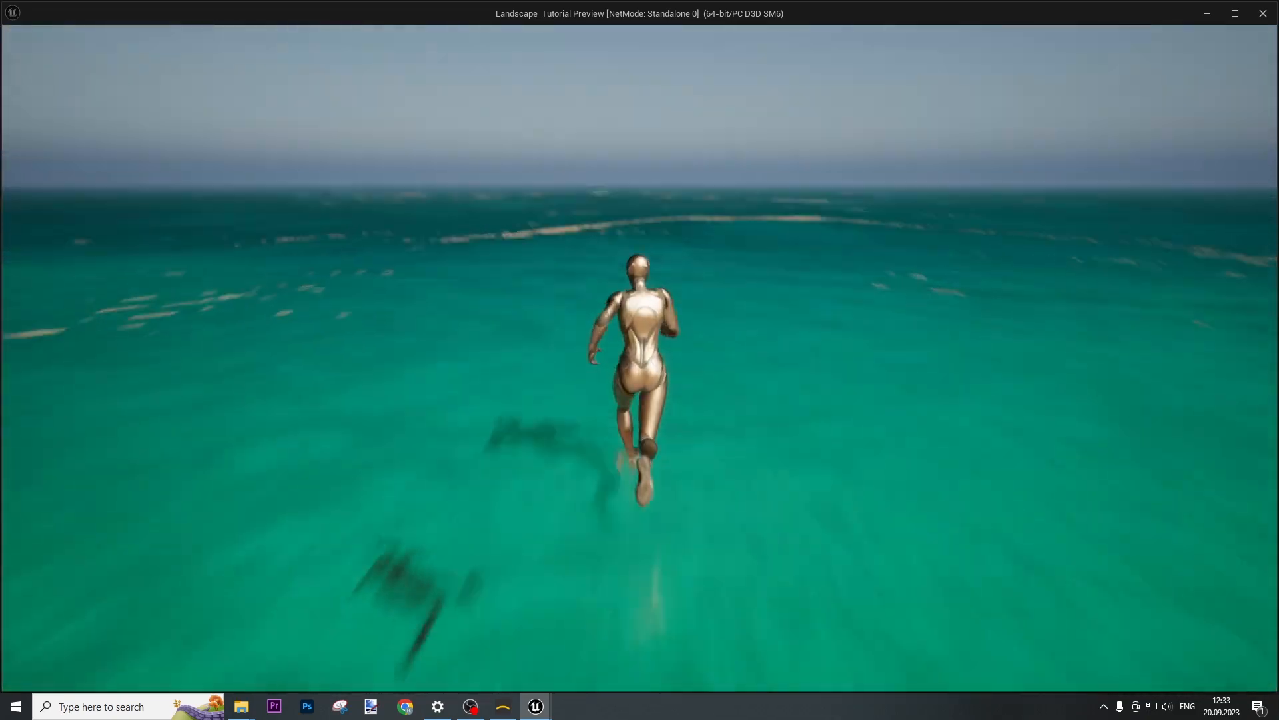
key(w)
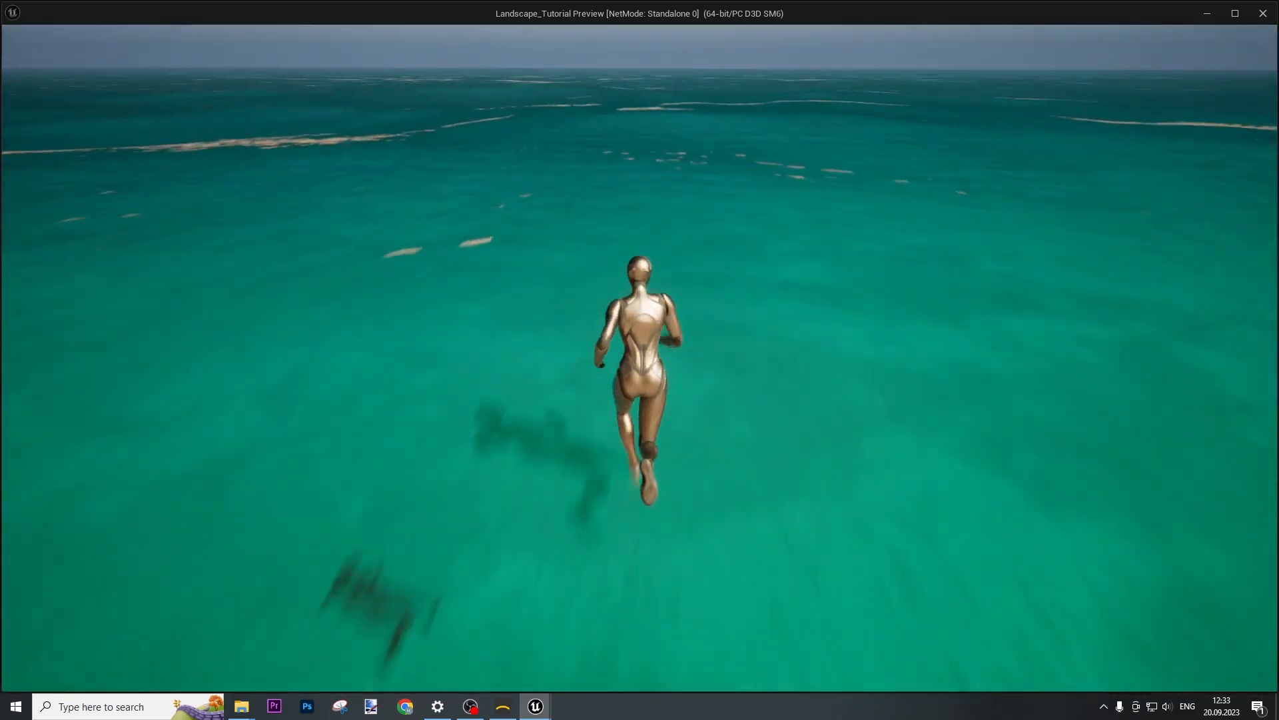
key(w)
key(w)
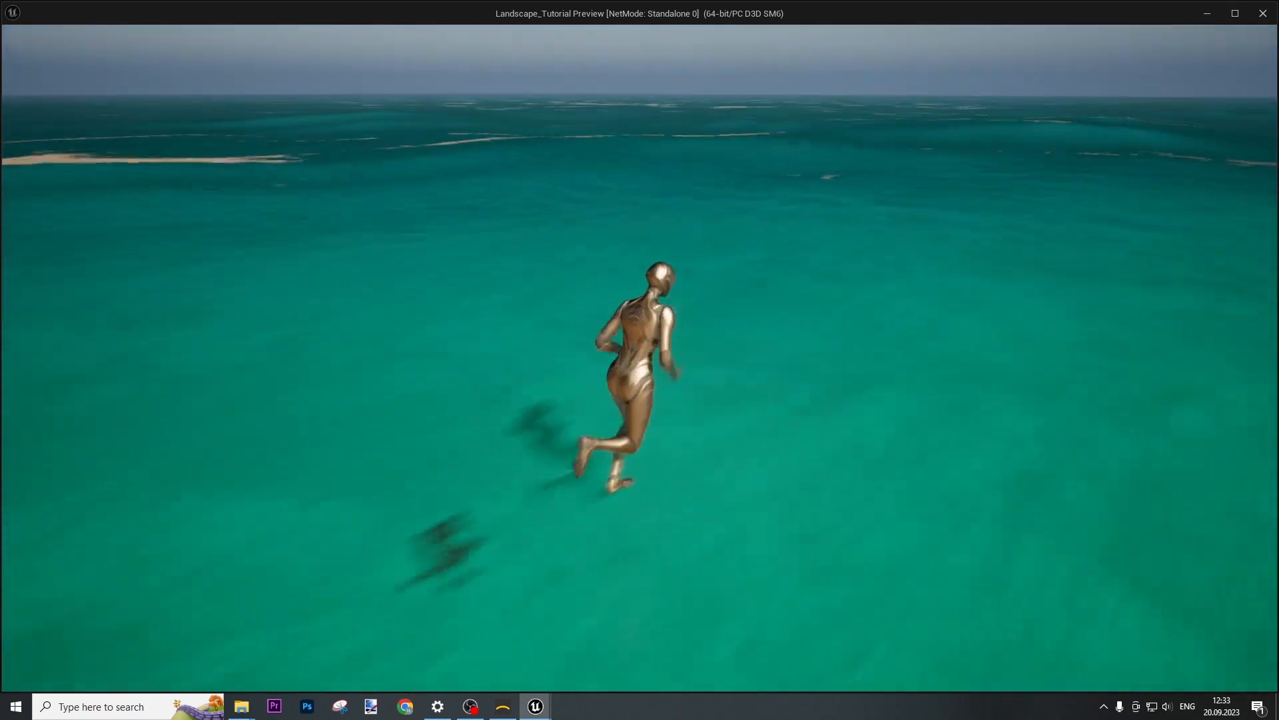
key(w)
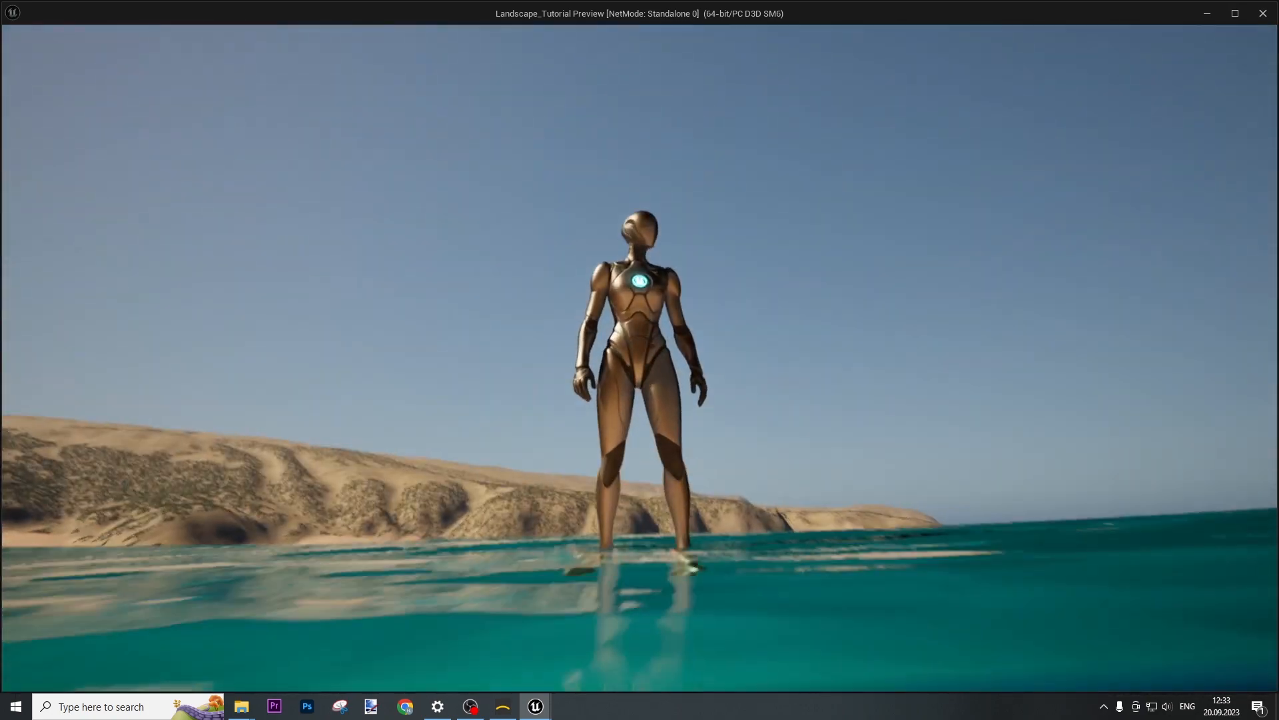
key(w)
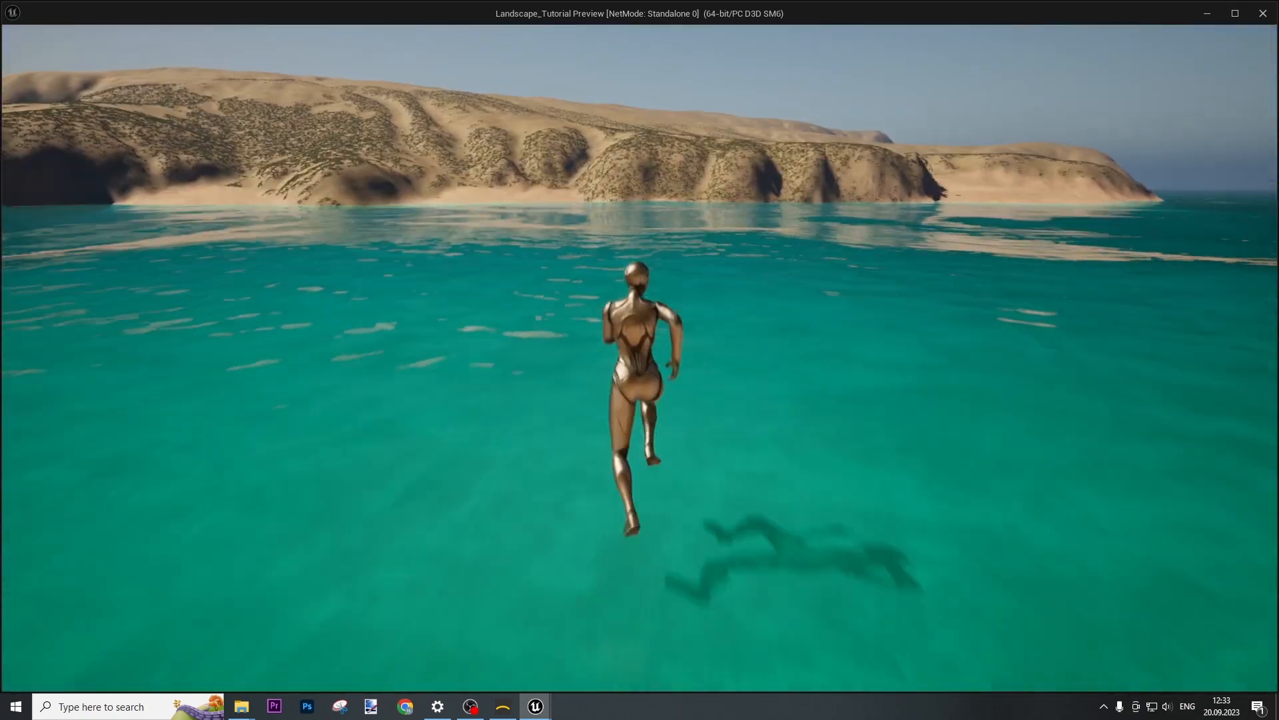
key(w)
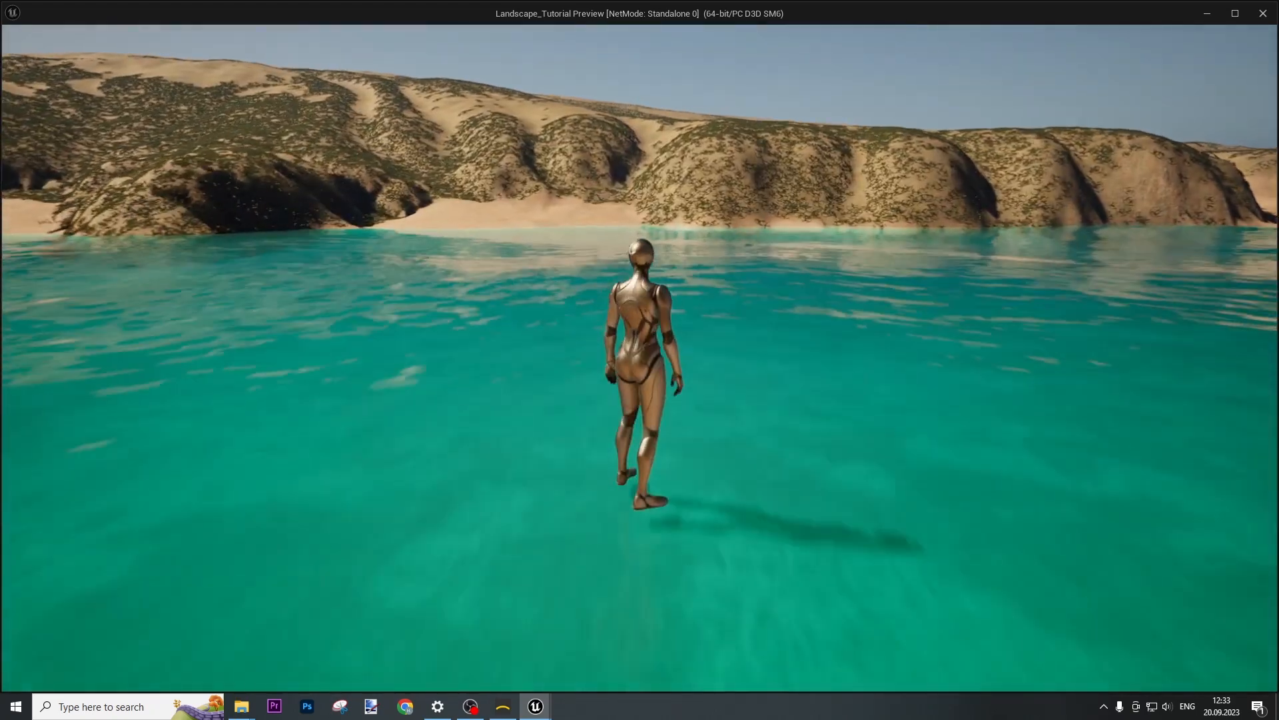
key(Escape)
Frame the WaterBodyOcean with the whole island in view and save all modified assets.
key(w)
right_drag(509, 271, 440, 300)
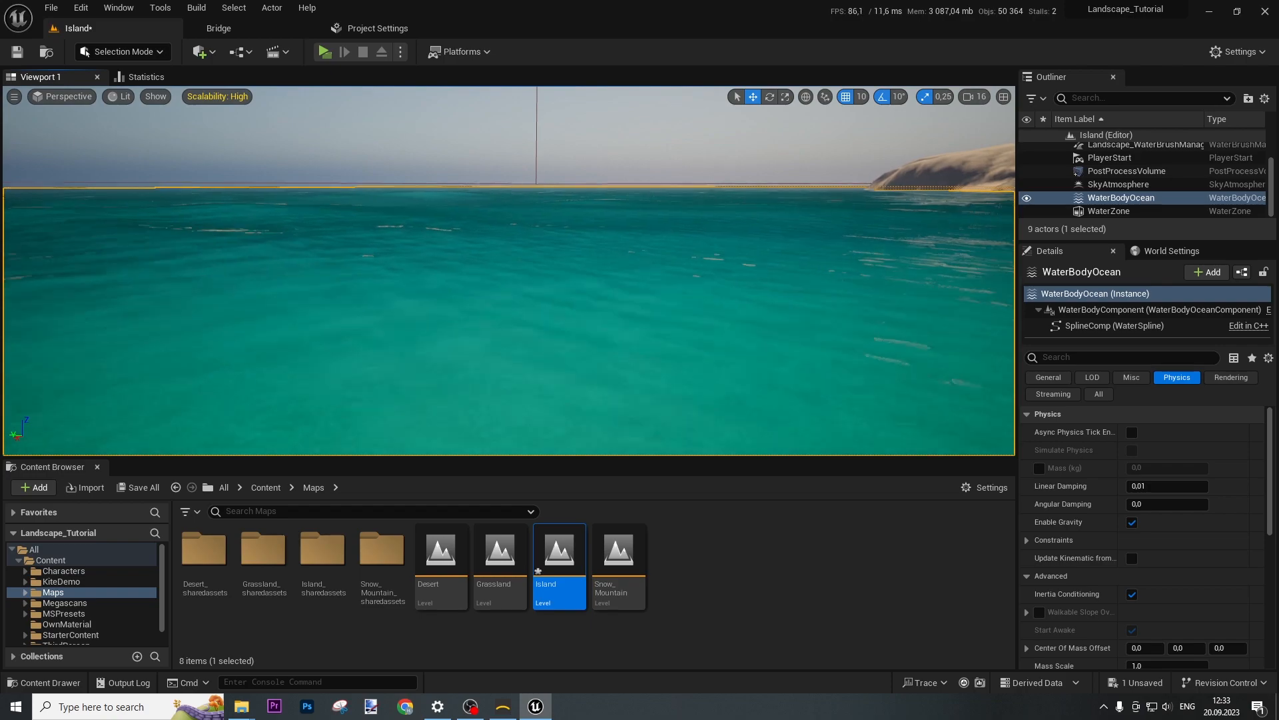
key(w)
right_drag(509, 270, 493, 300)
key(f)
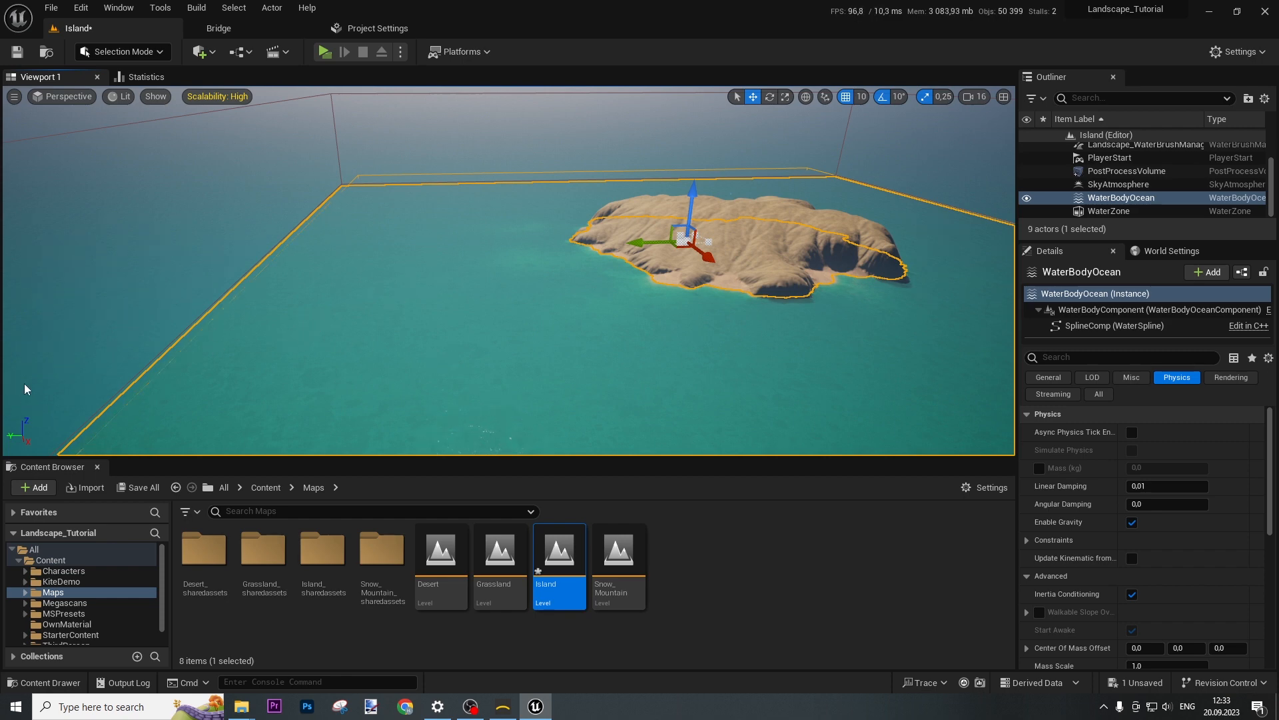
click(146, 488)
click(746, 504)
Bring up the landscape Paint tools at the grass patches under the water and return to Selection Mode.
key(w)
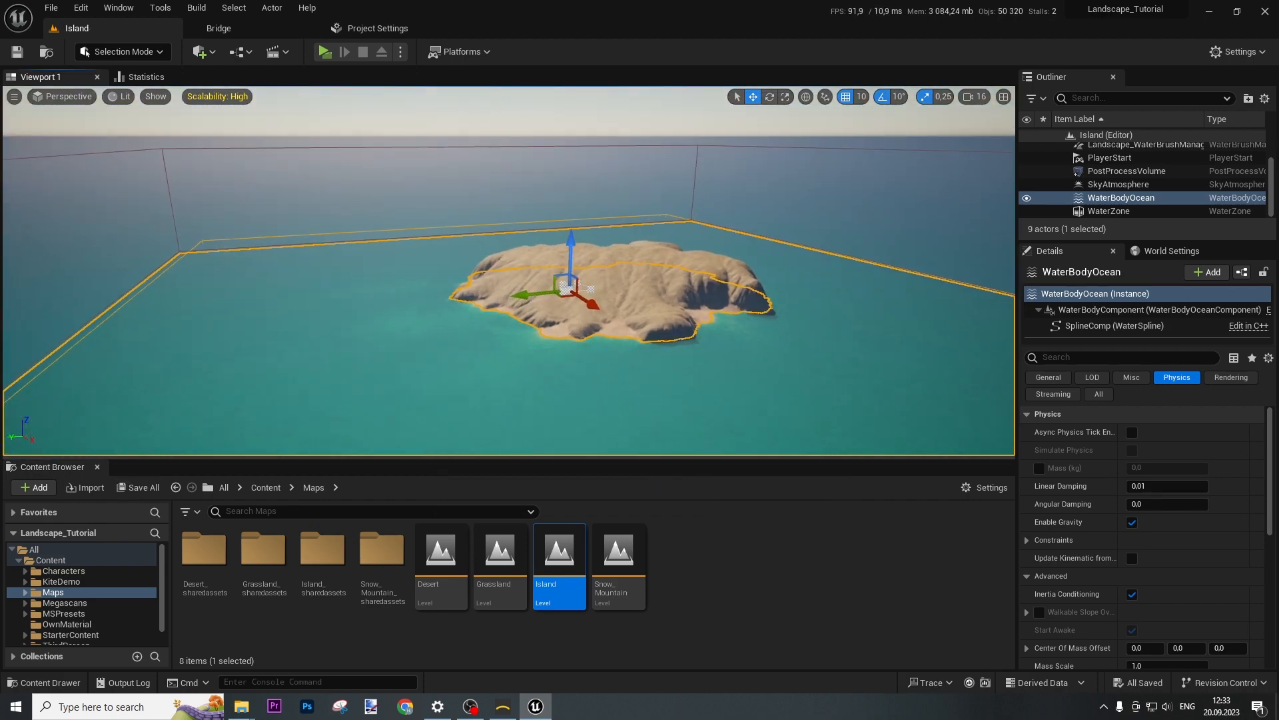
key(w)
right_drag(509, 271, 467, 283)
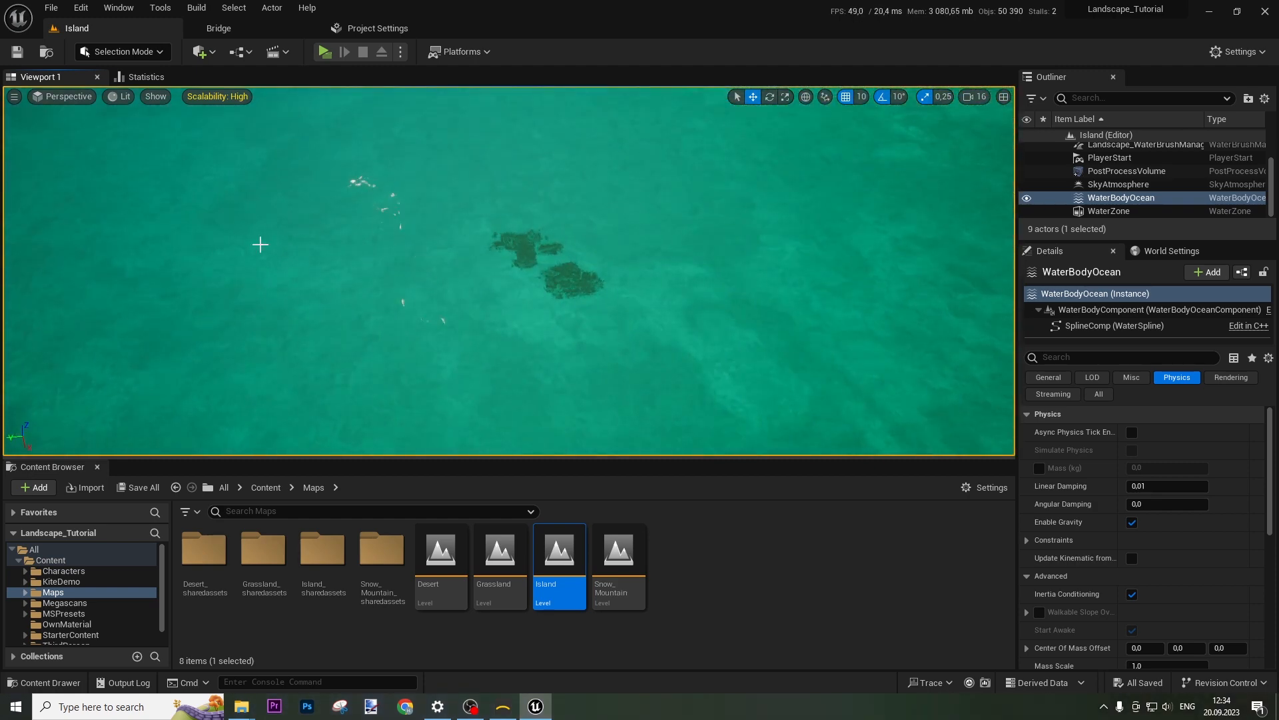
click(106, 52)
click(123, 85)
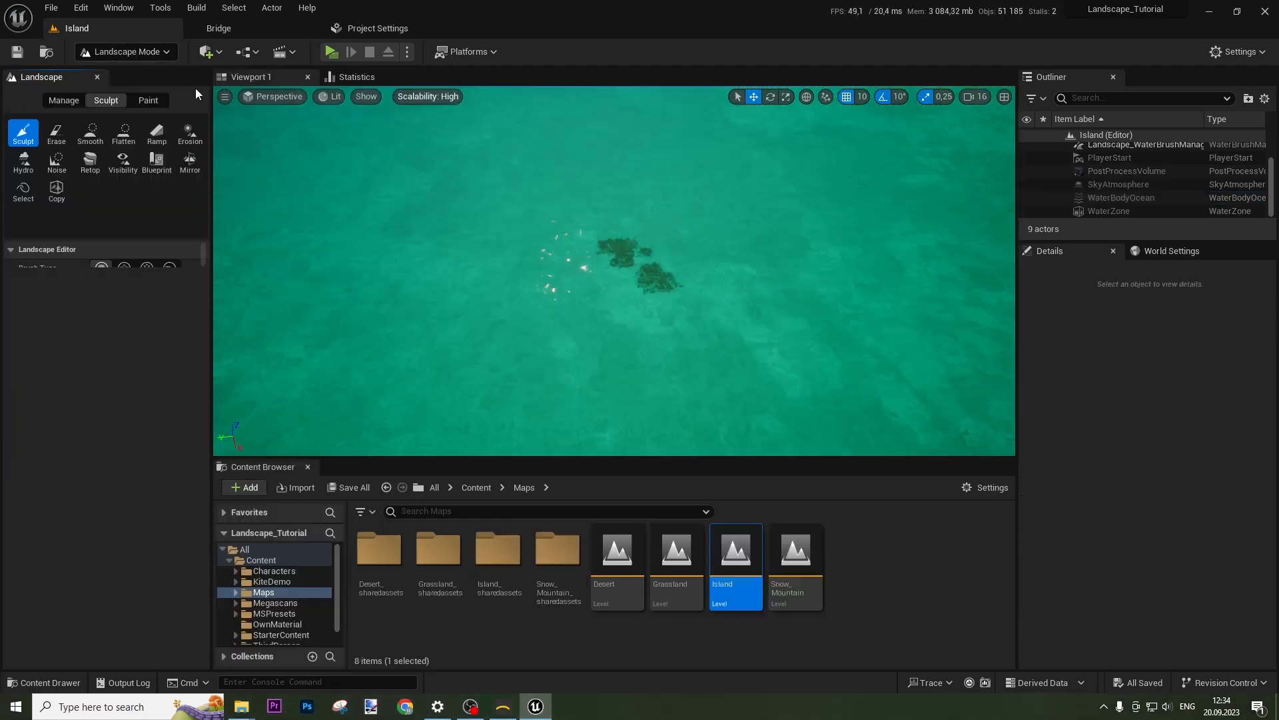
click(148, 100)
click(127, 52)
click(120, 70)
Examine the island's grass-covered hills and the surrounding ocean from above.
right_drag(414, 266, 707, 213)
key(w)
key(s)
key(w)
key(w)
key(s)
key(w)
key(w)
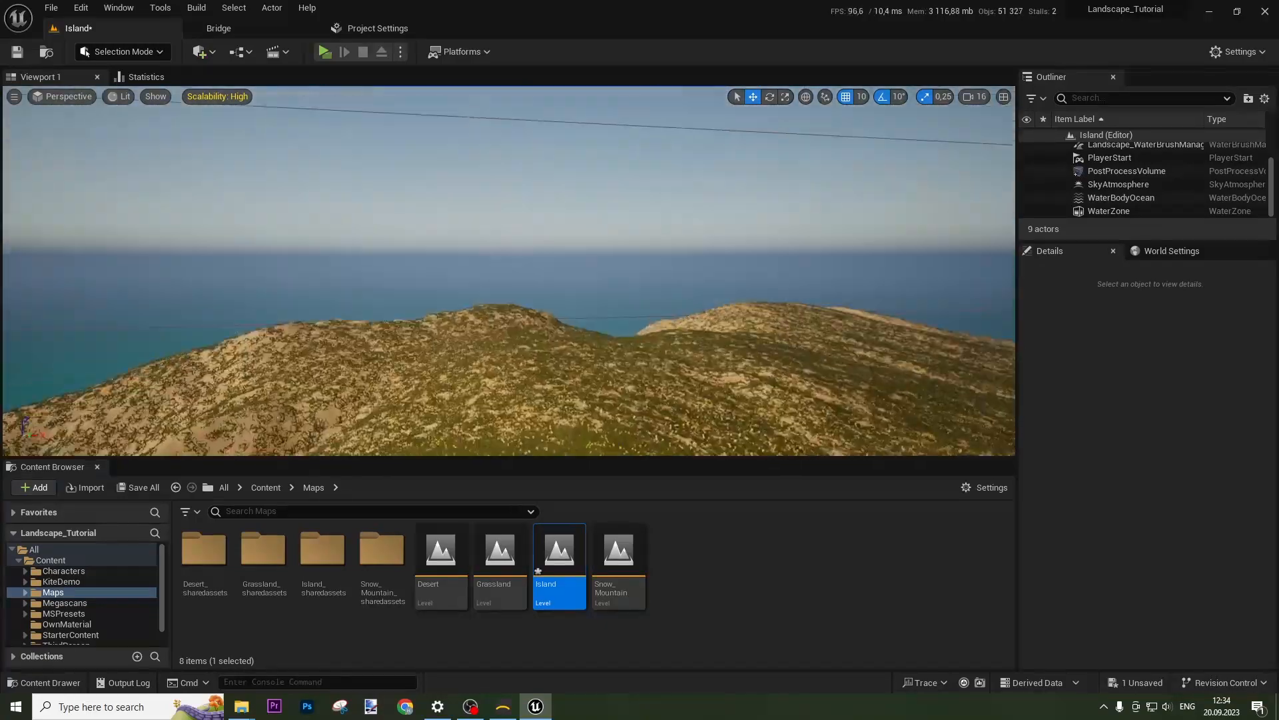